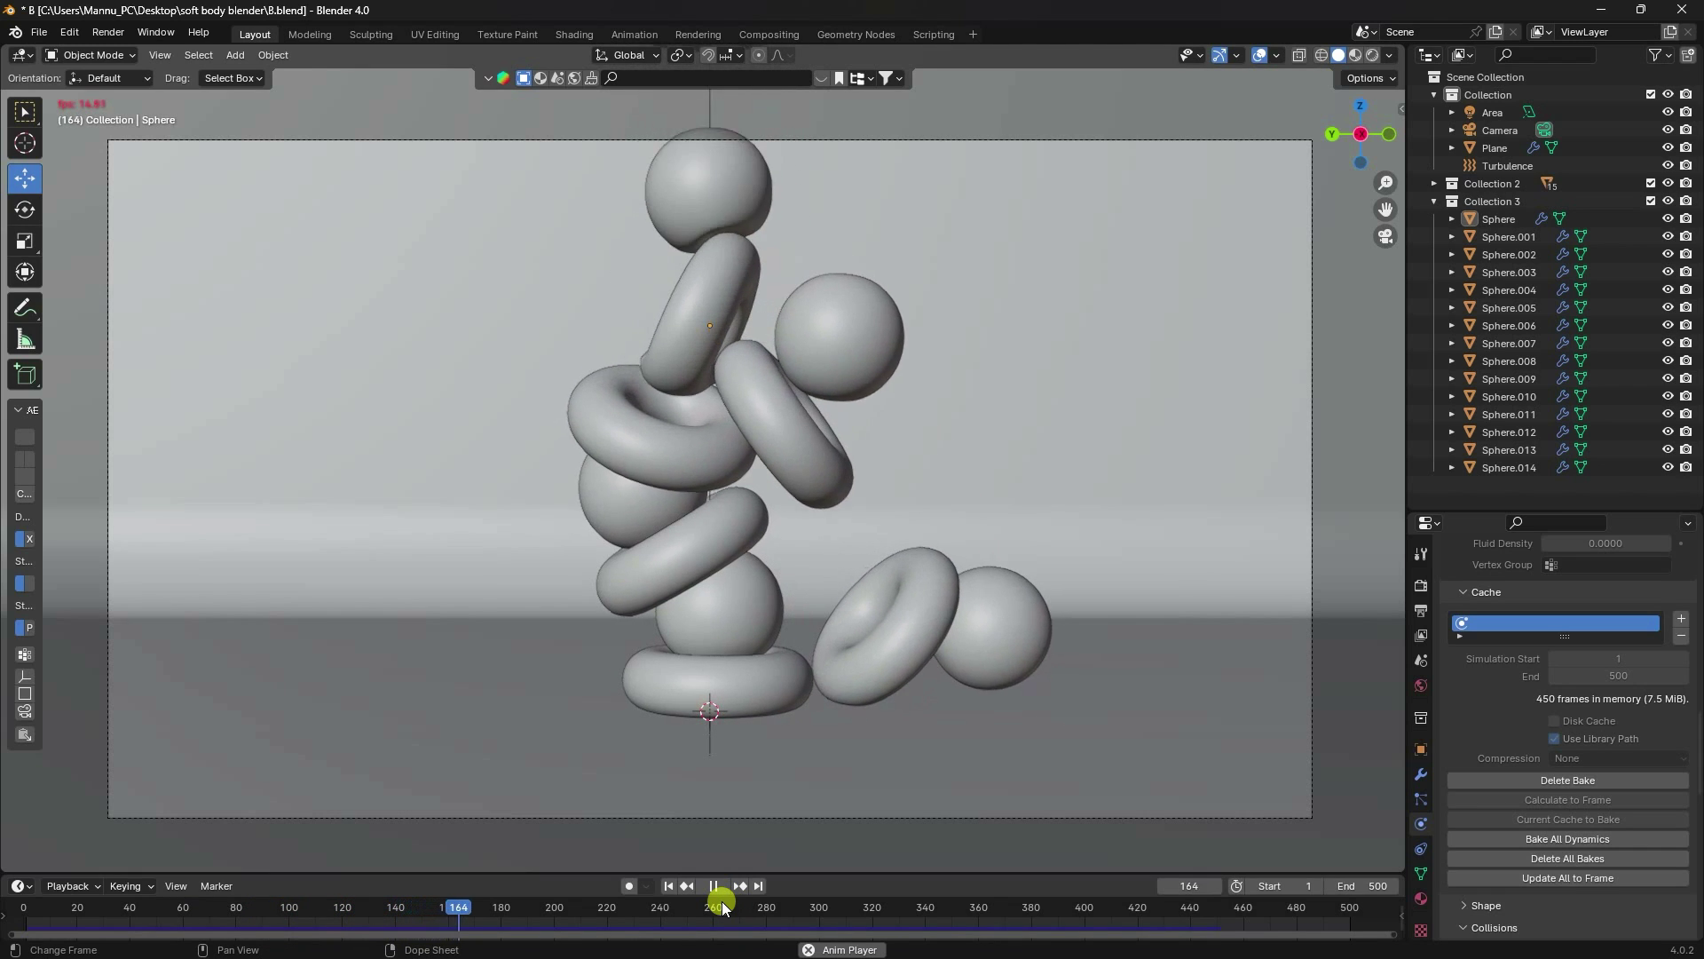
Step: Stop playback at frame 234 and preview the piled scene in Rendered shading
left_click(715, 885)
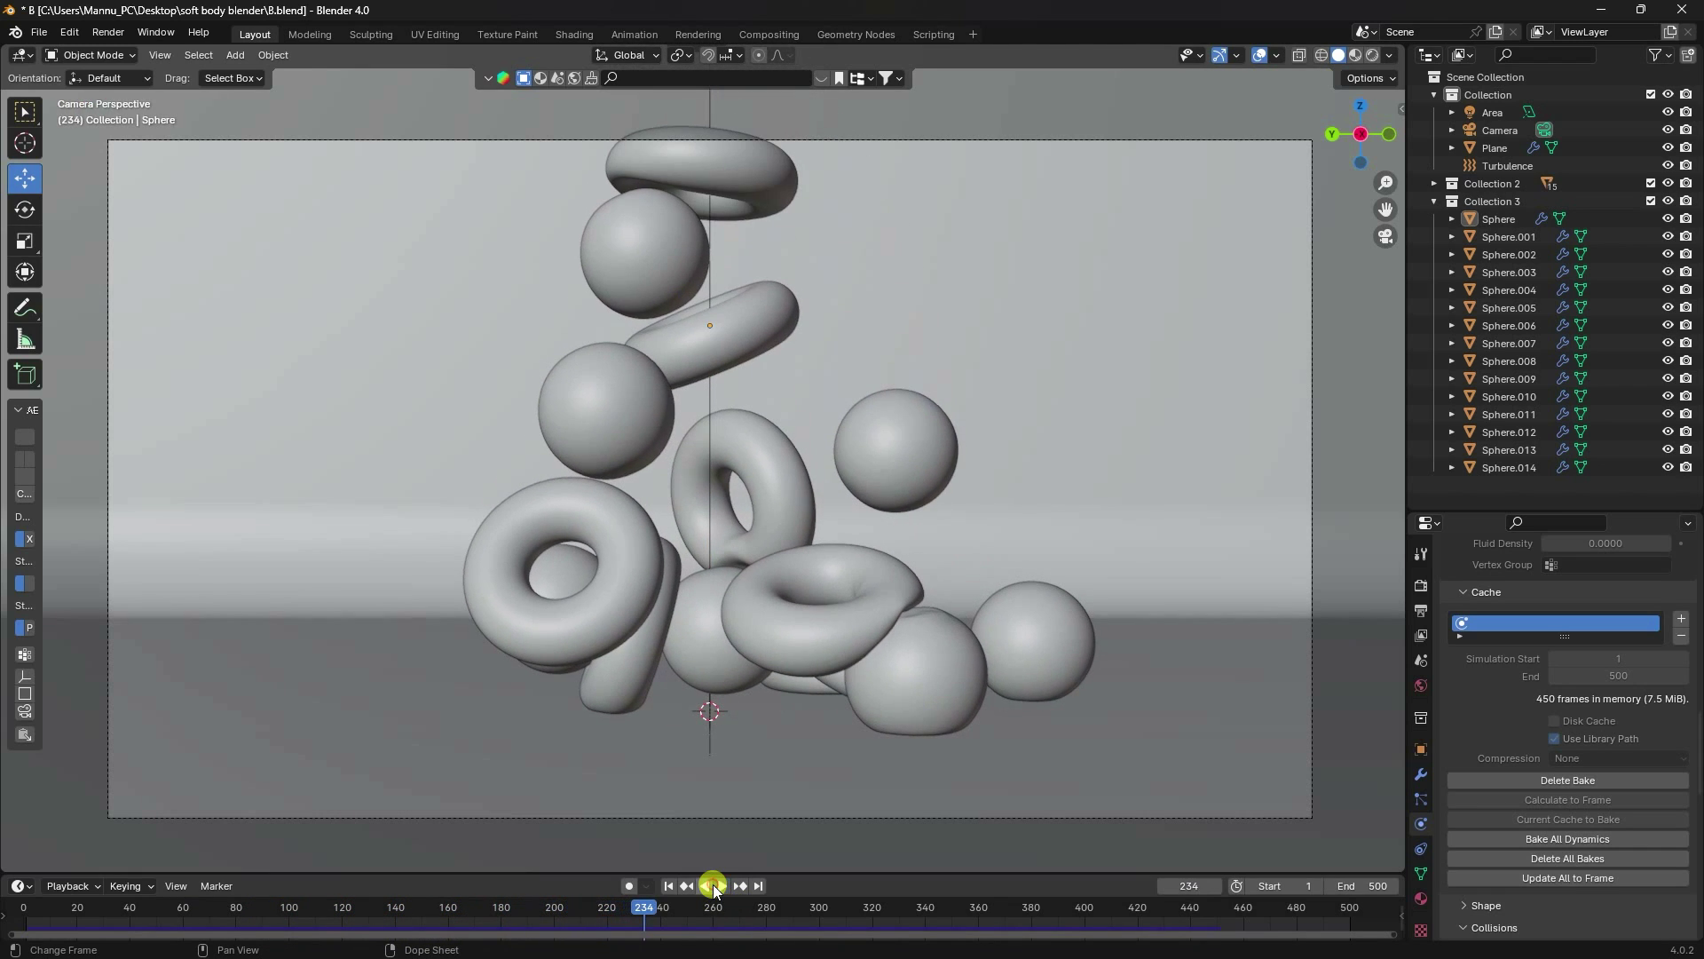
left_click(1373, 57)
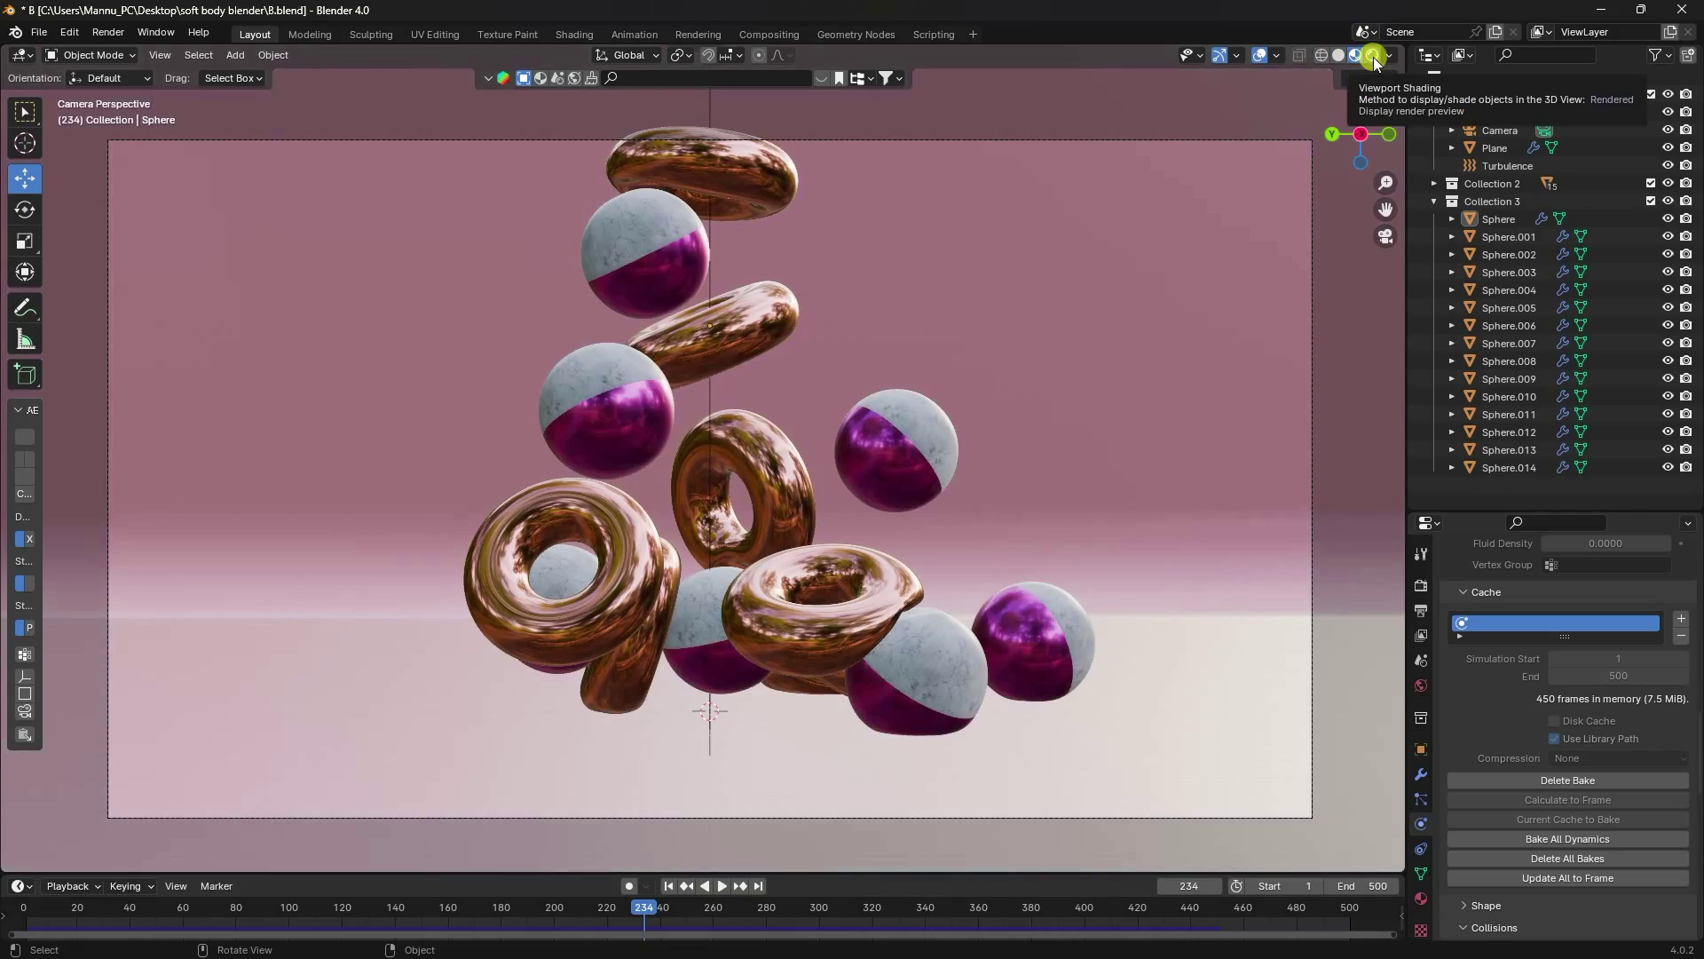
left_click(1372, 57)
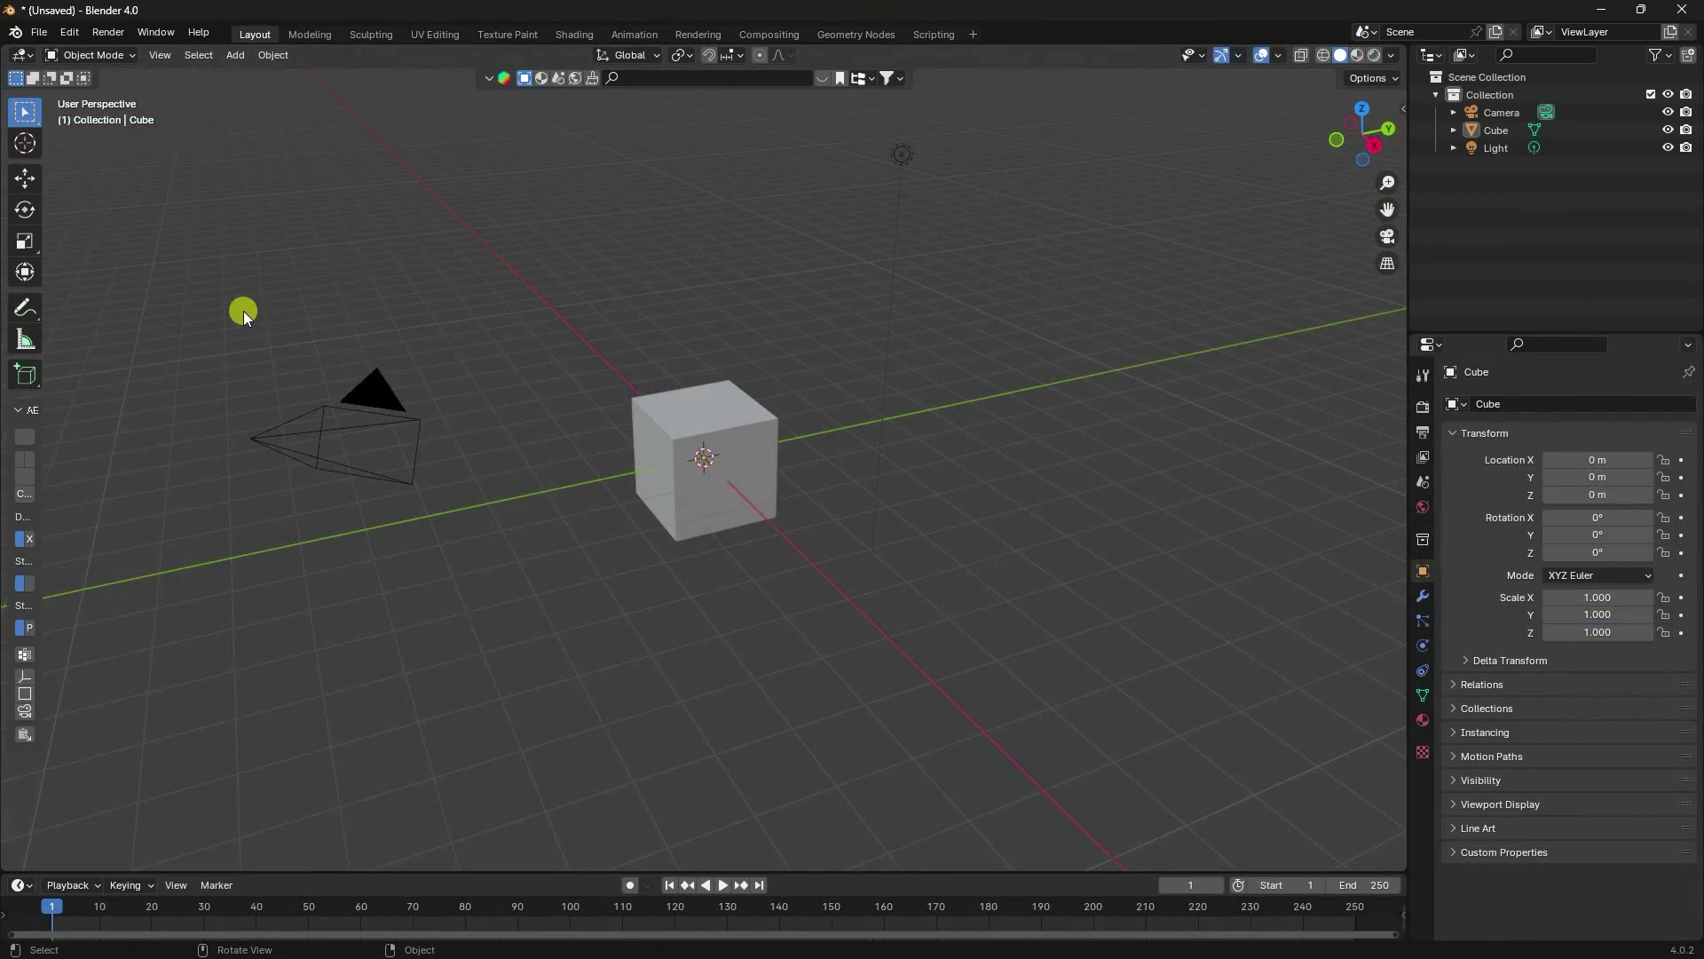
Step: In a new file, delete the default cube, camera and light
left_click_drag(243, 310, 1133, 588)
key("Delete")
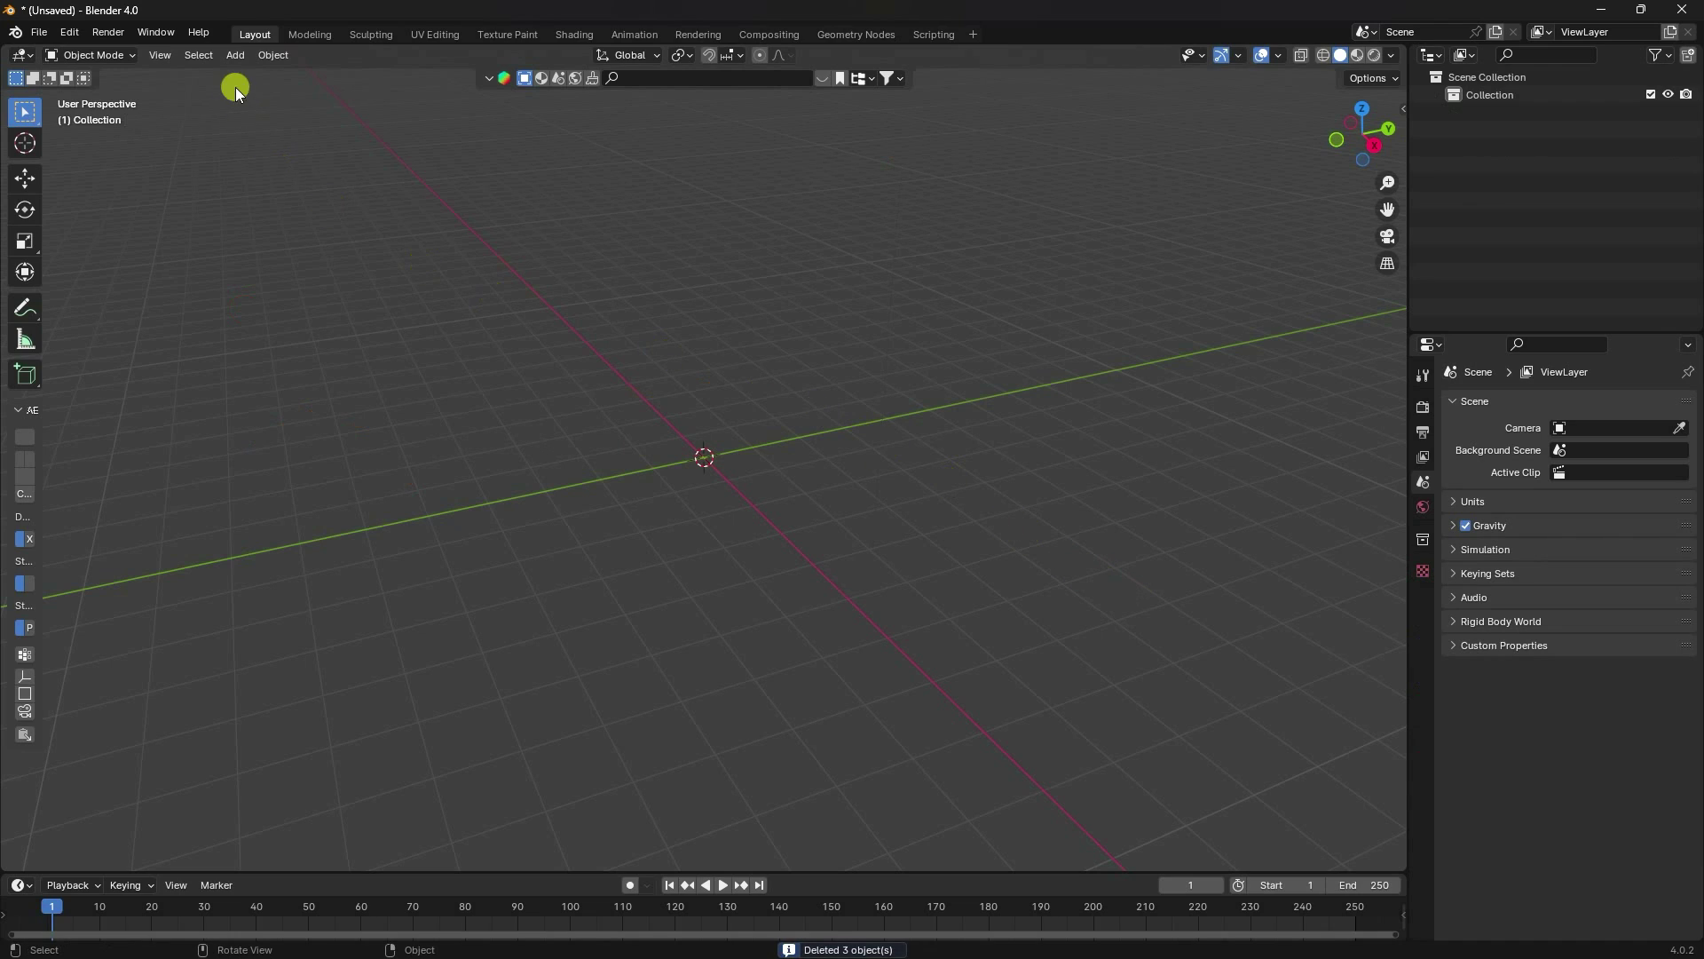
Step: Add a plane at the origin and scale it up 20 times as the ground
left_click(236, 55)
left_click(264, 76)
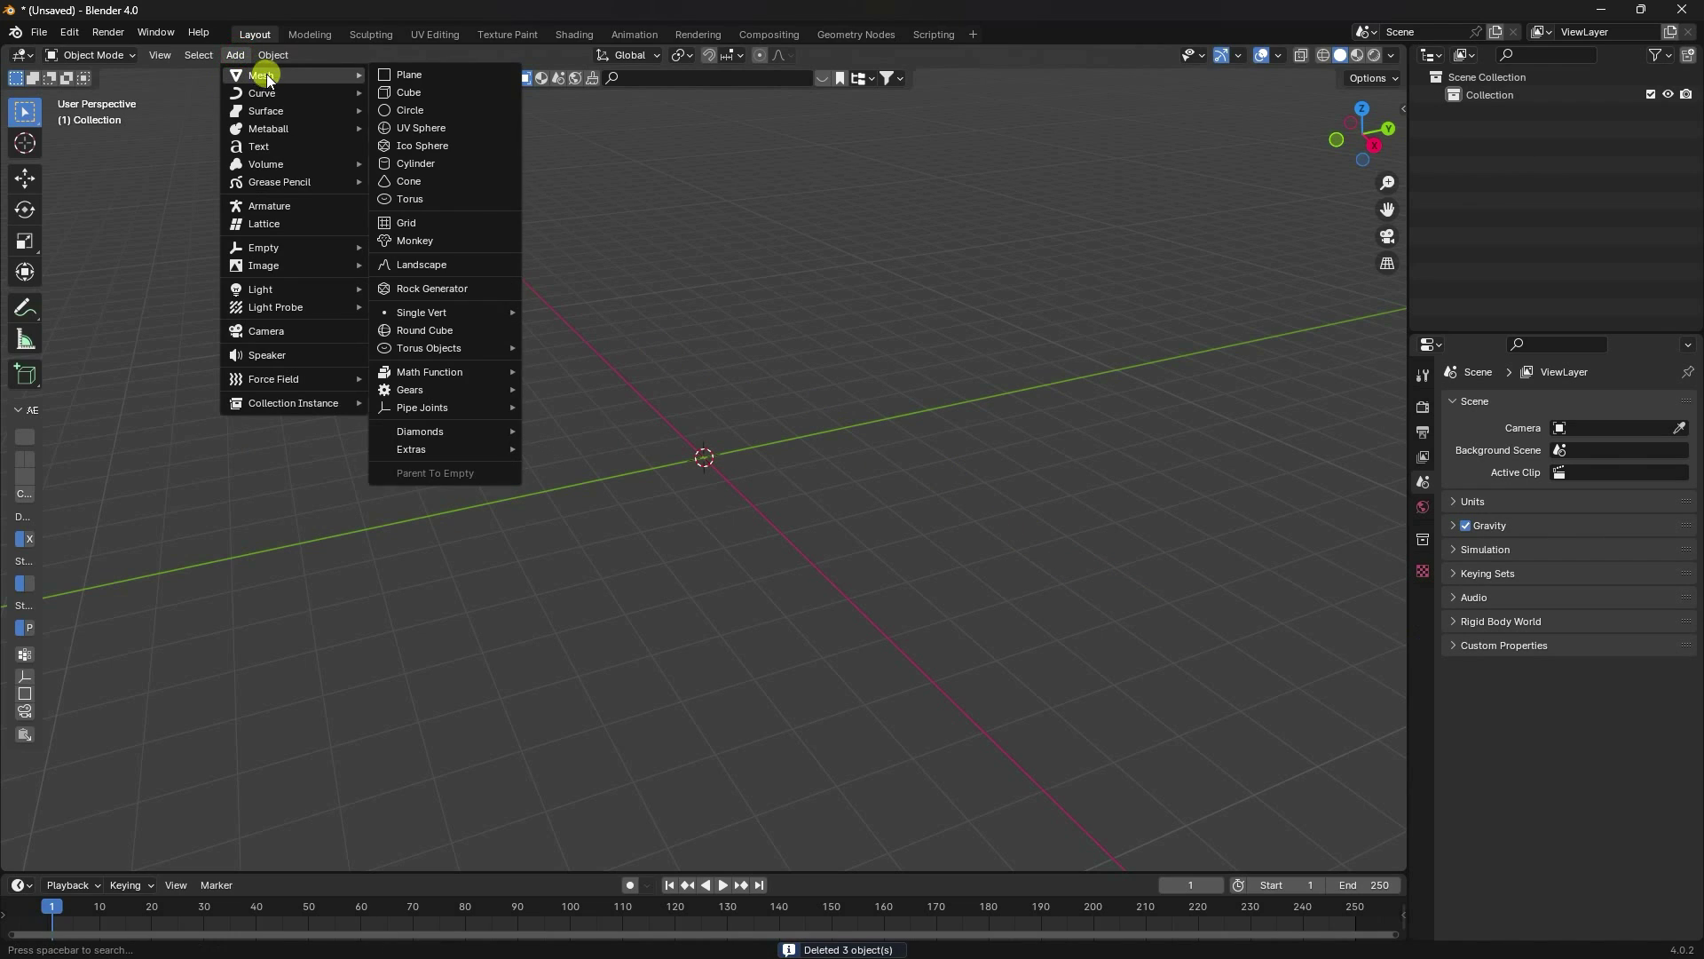
left_click(403, 74)
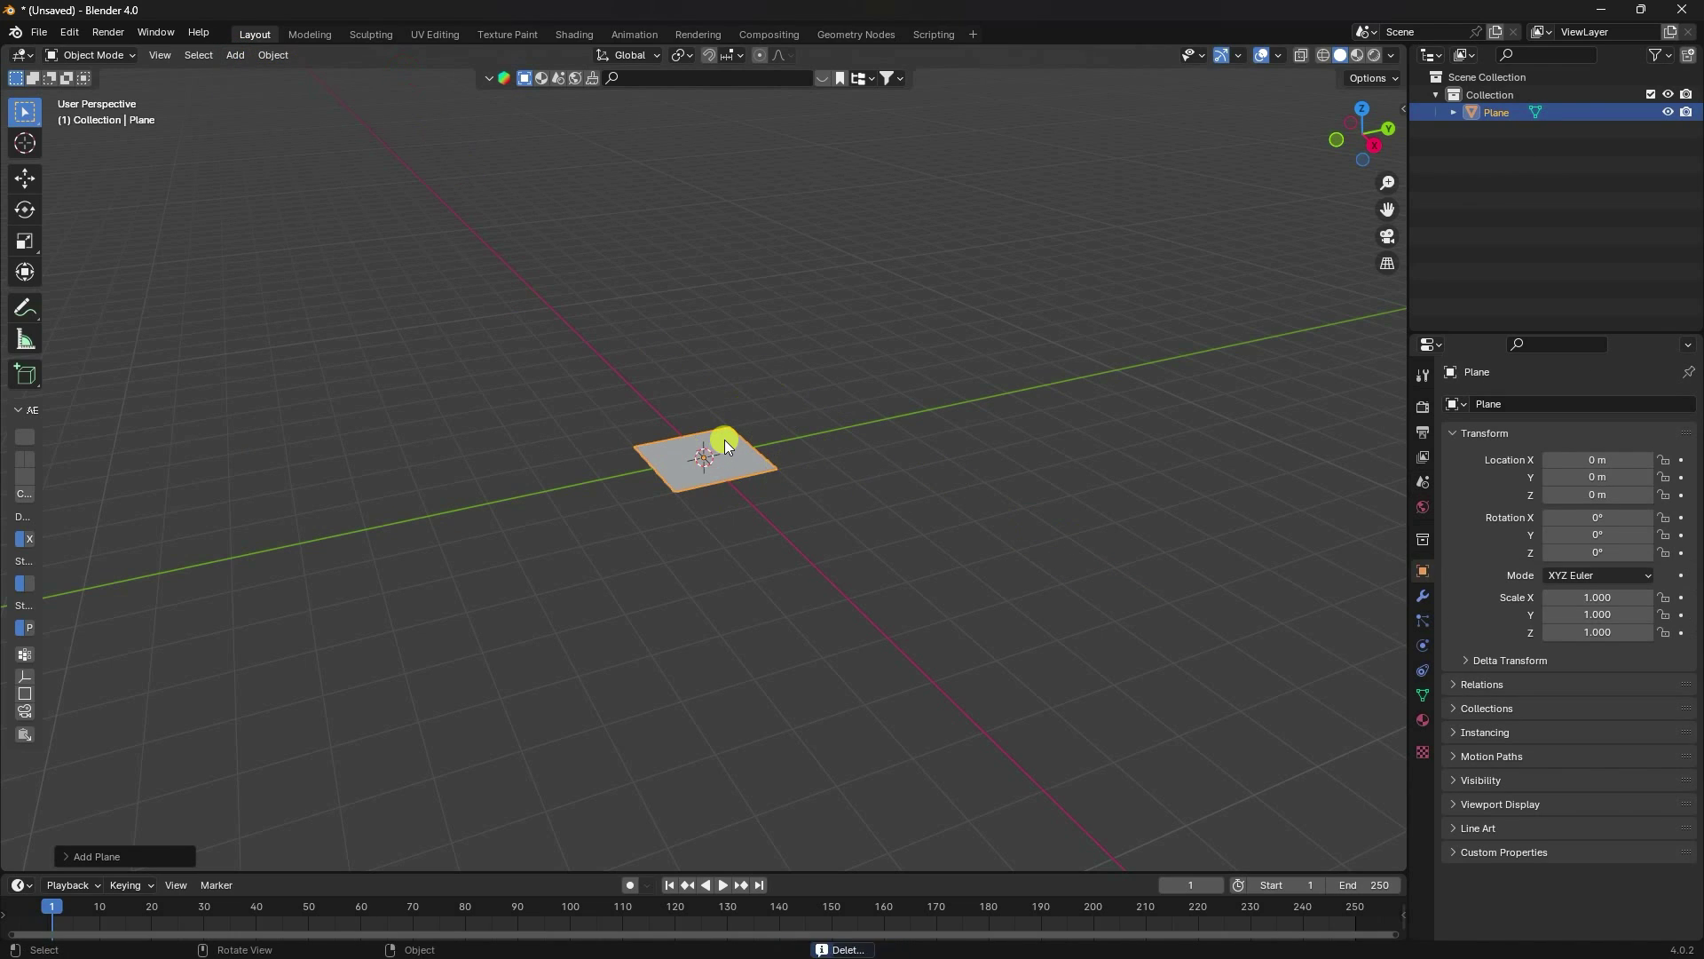
type("s")
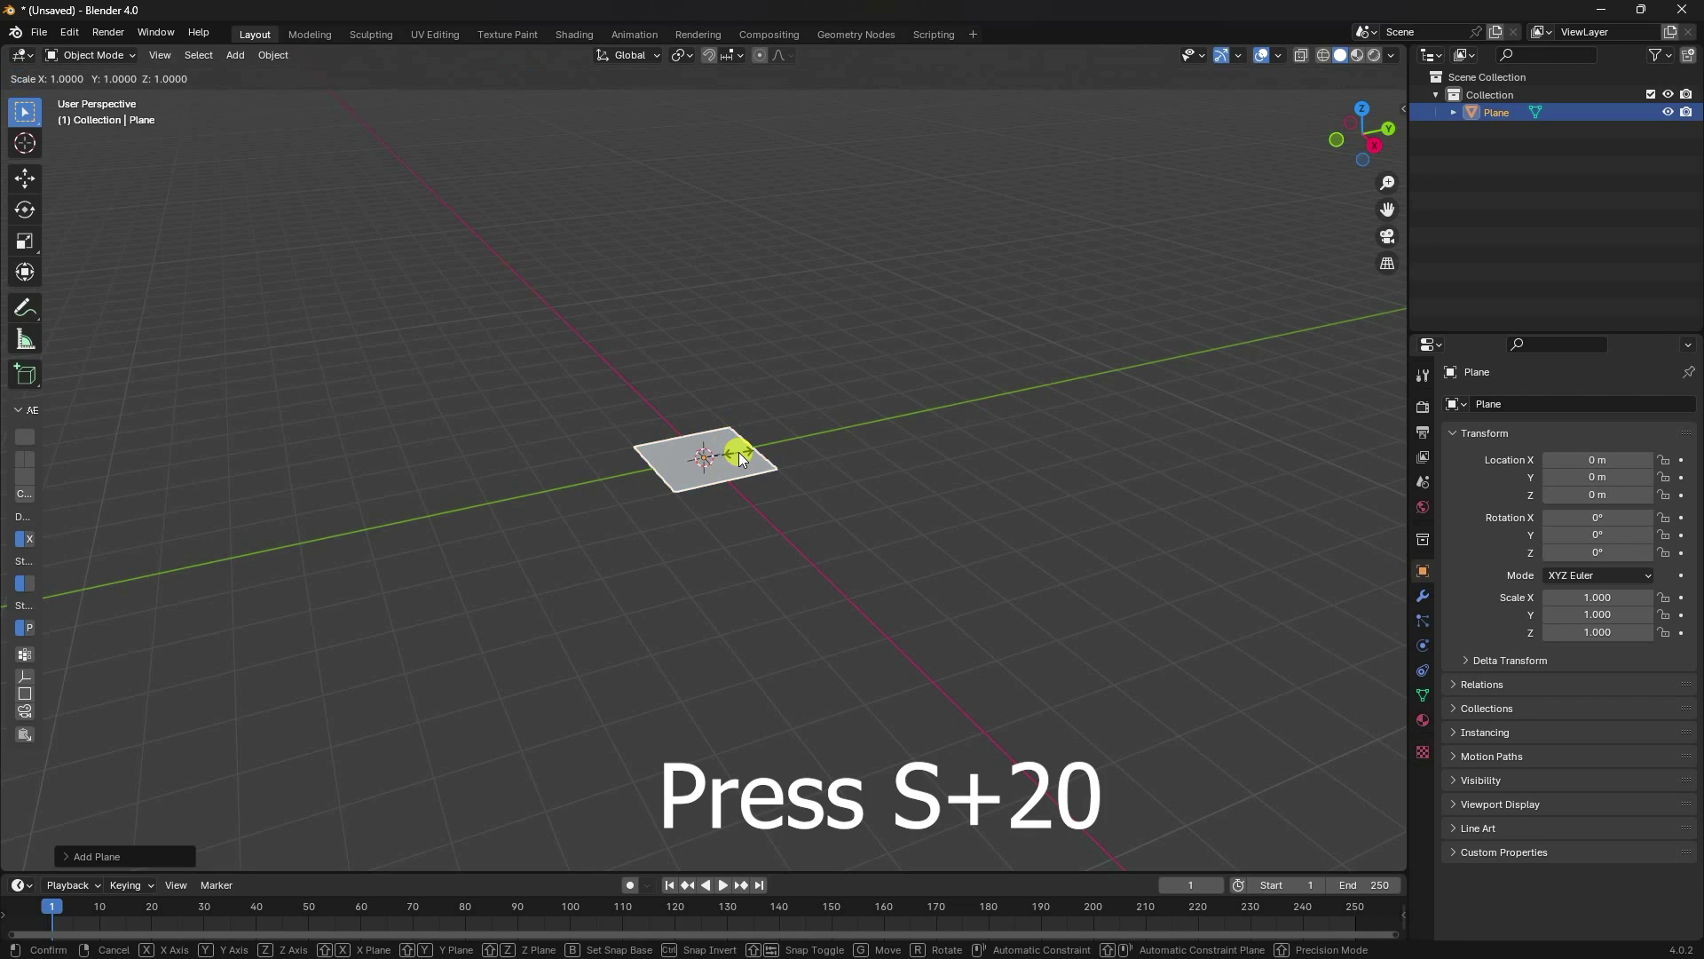
type("20")
key("Return")
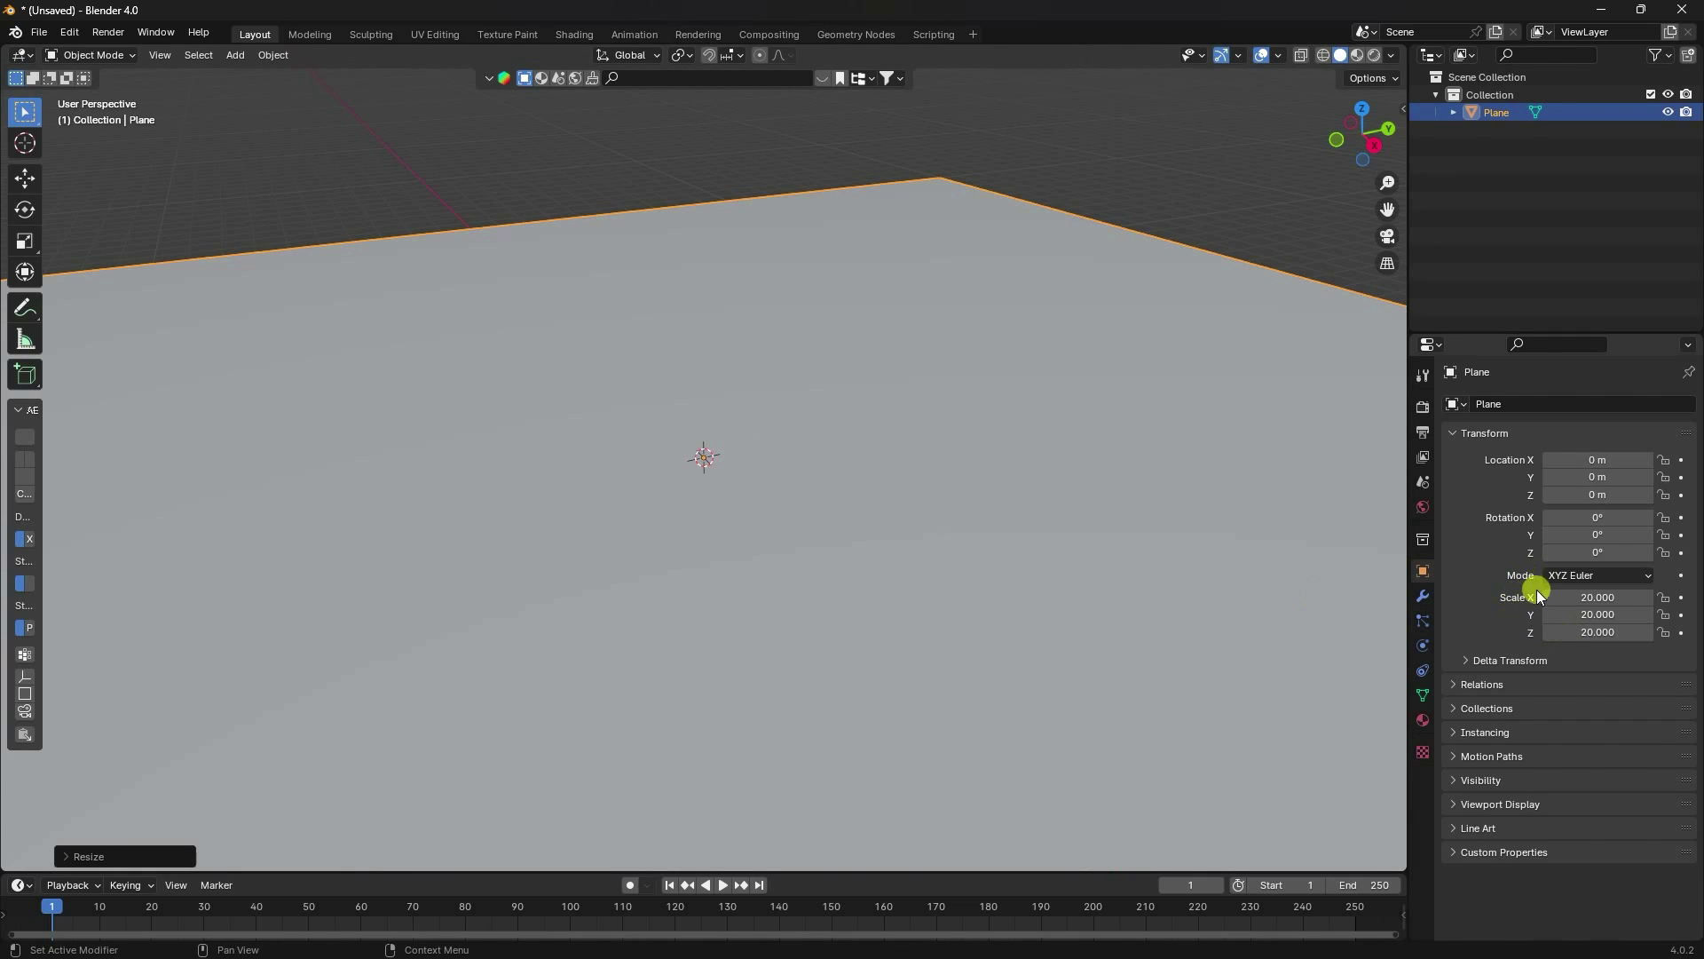
Step: Add a torus mesh to the scene
left_click(236, 55)
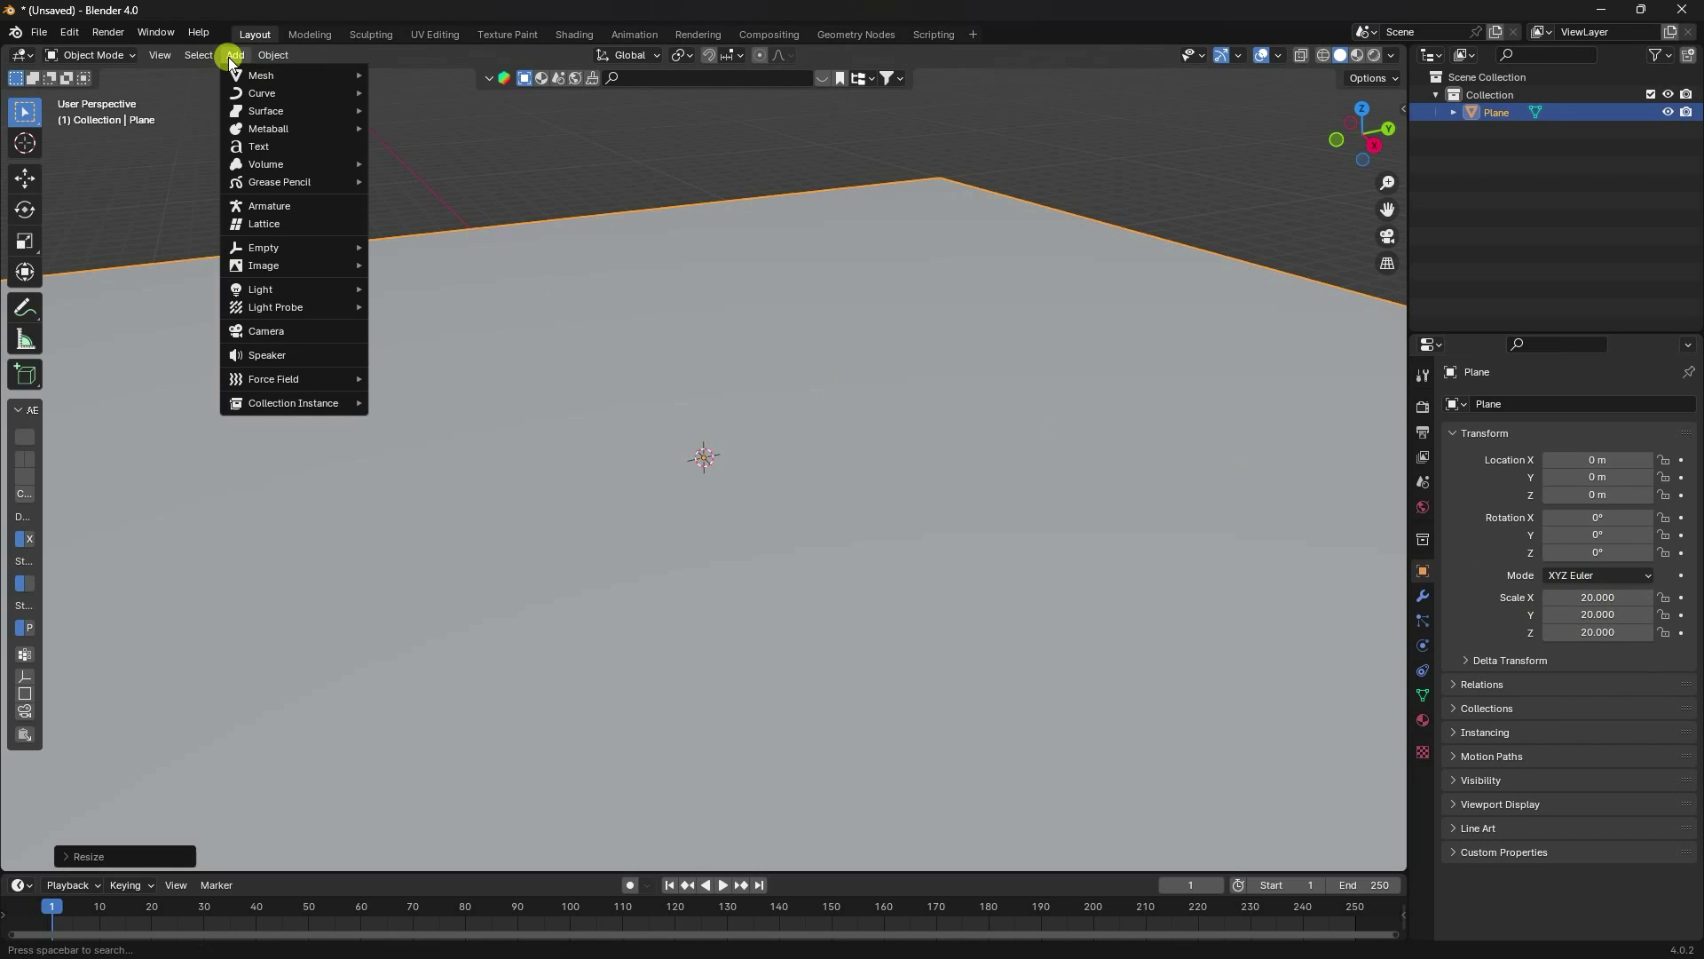
mouse_move(269, 75)
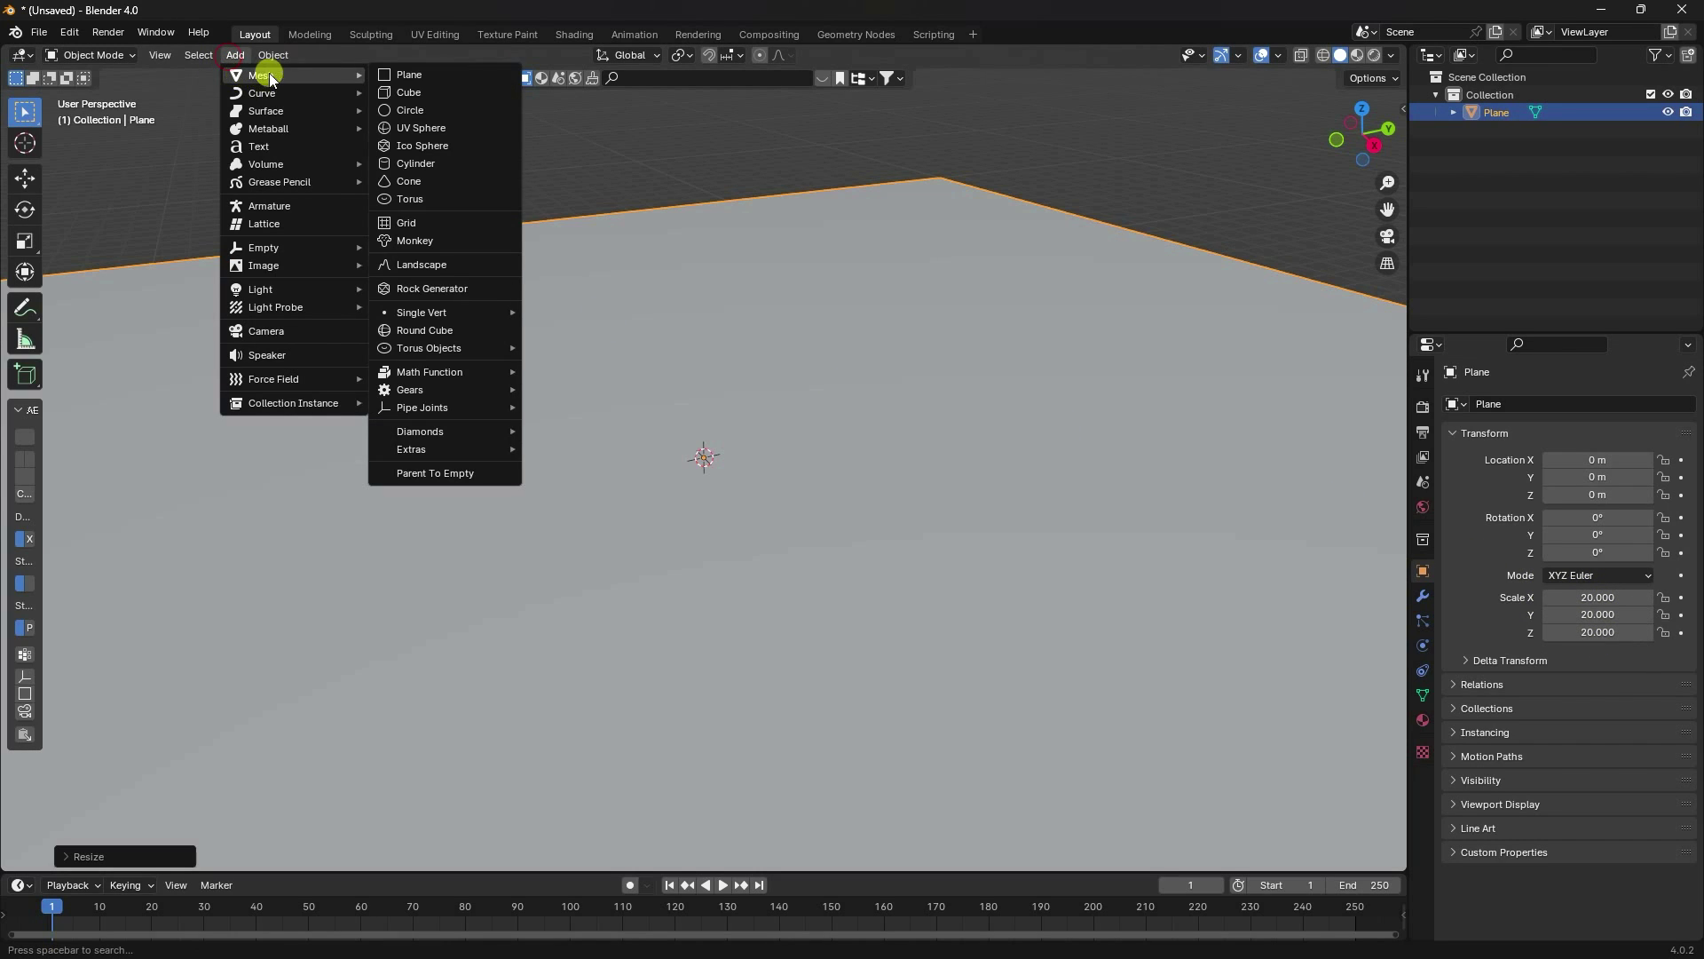
left_click(409, 200)
Step: Set the new torus's minor radius to 0.5 m
scroll(667, 300, "up", 4)
left_click(55, 857)
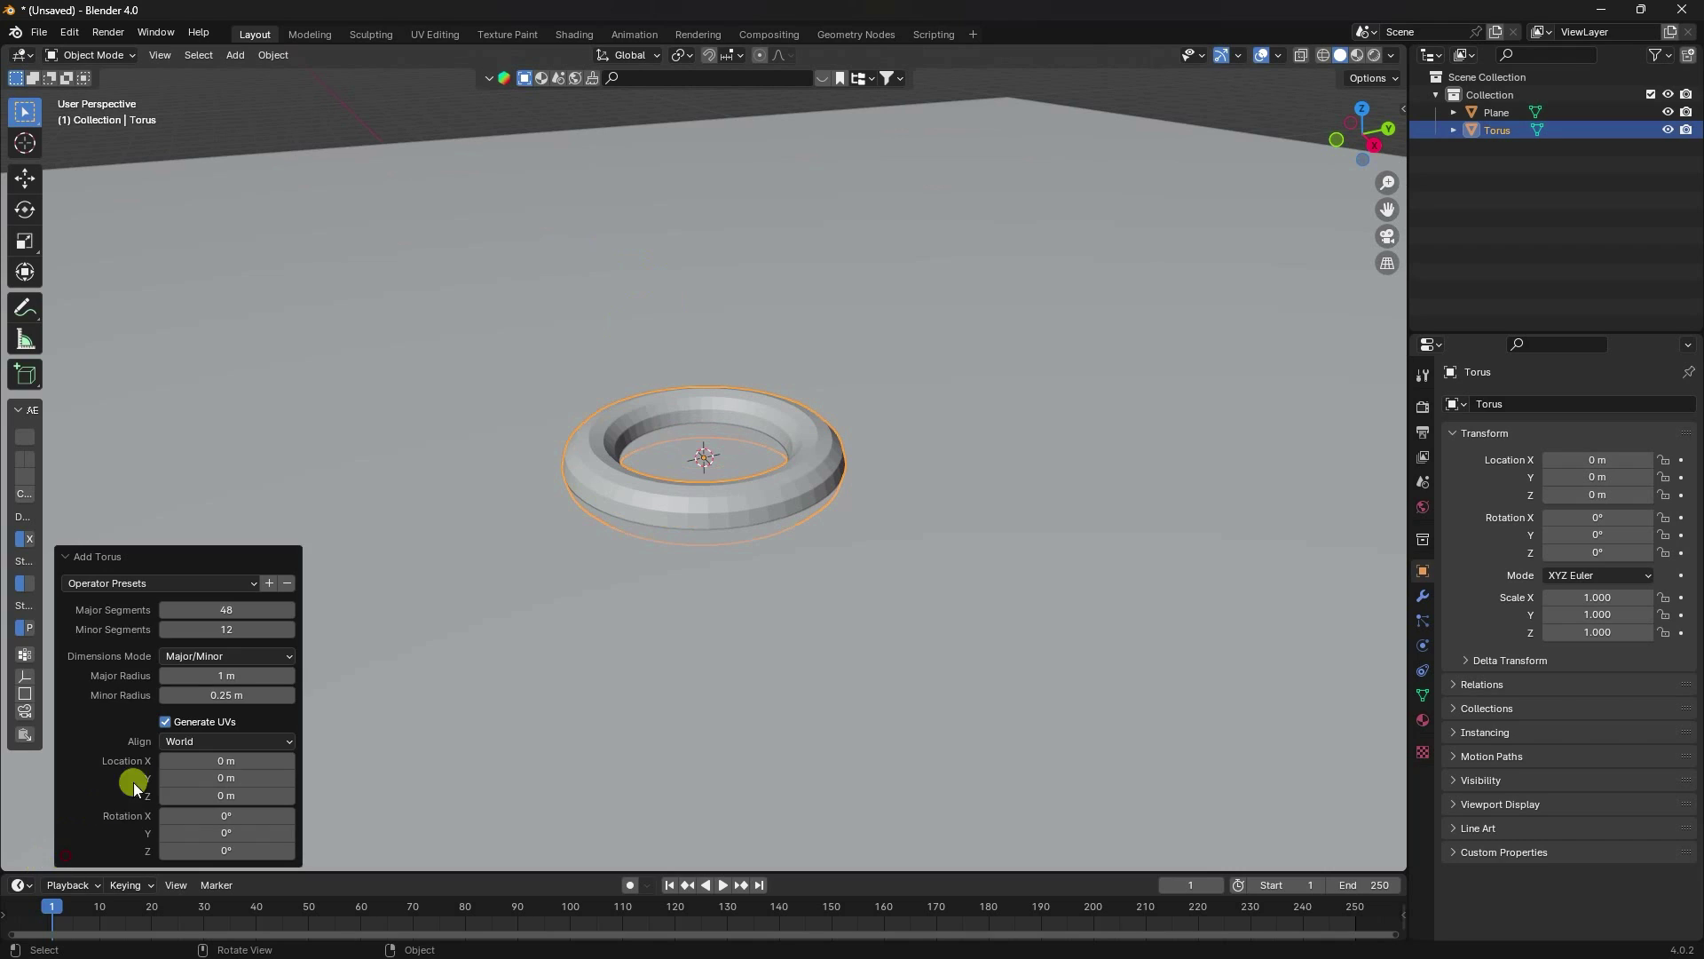
left_click(229, 697)
type("0")
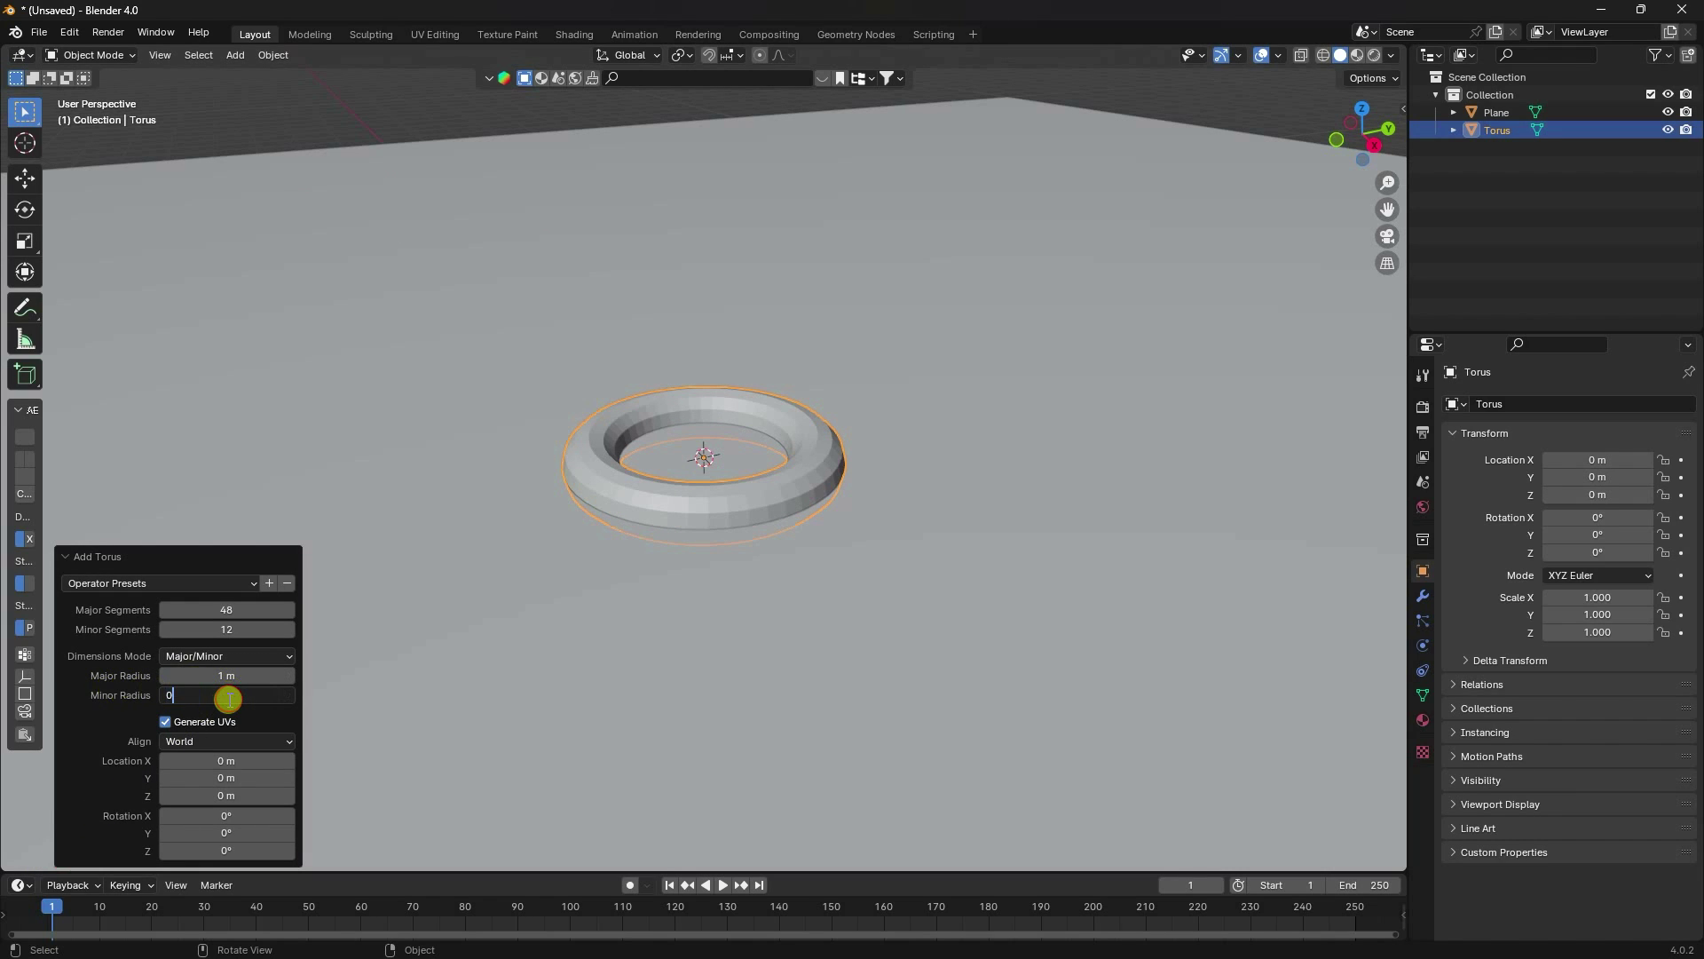
type(".5")
key("Return")
Step: Raise the torus to a Z location of exactly 3 m
middle_click_drag(568, 544, 673, 467)
left_click(673, 466)
left_click(44, 183)
scroll(692, 467, "down", 3)
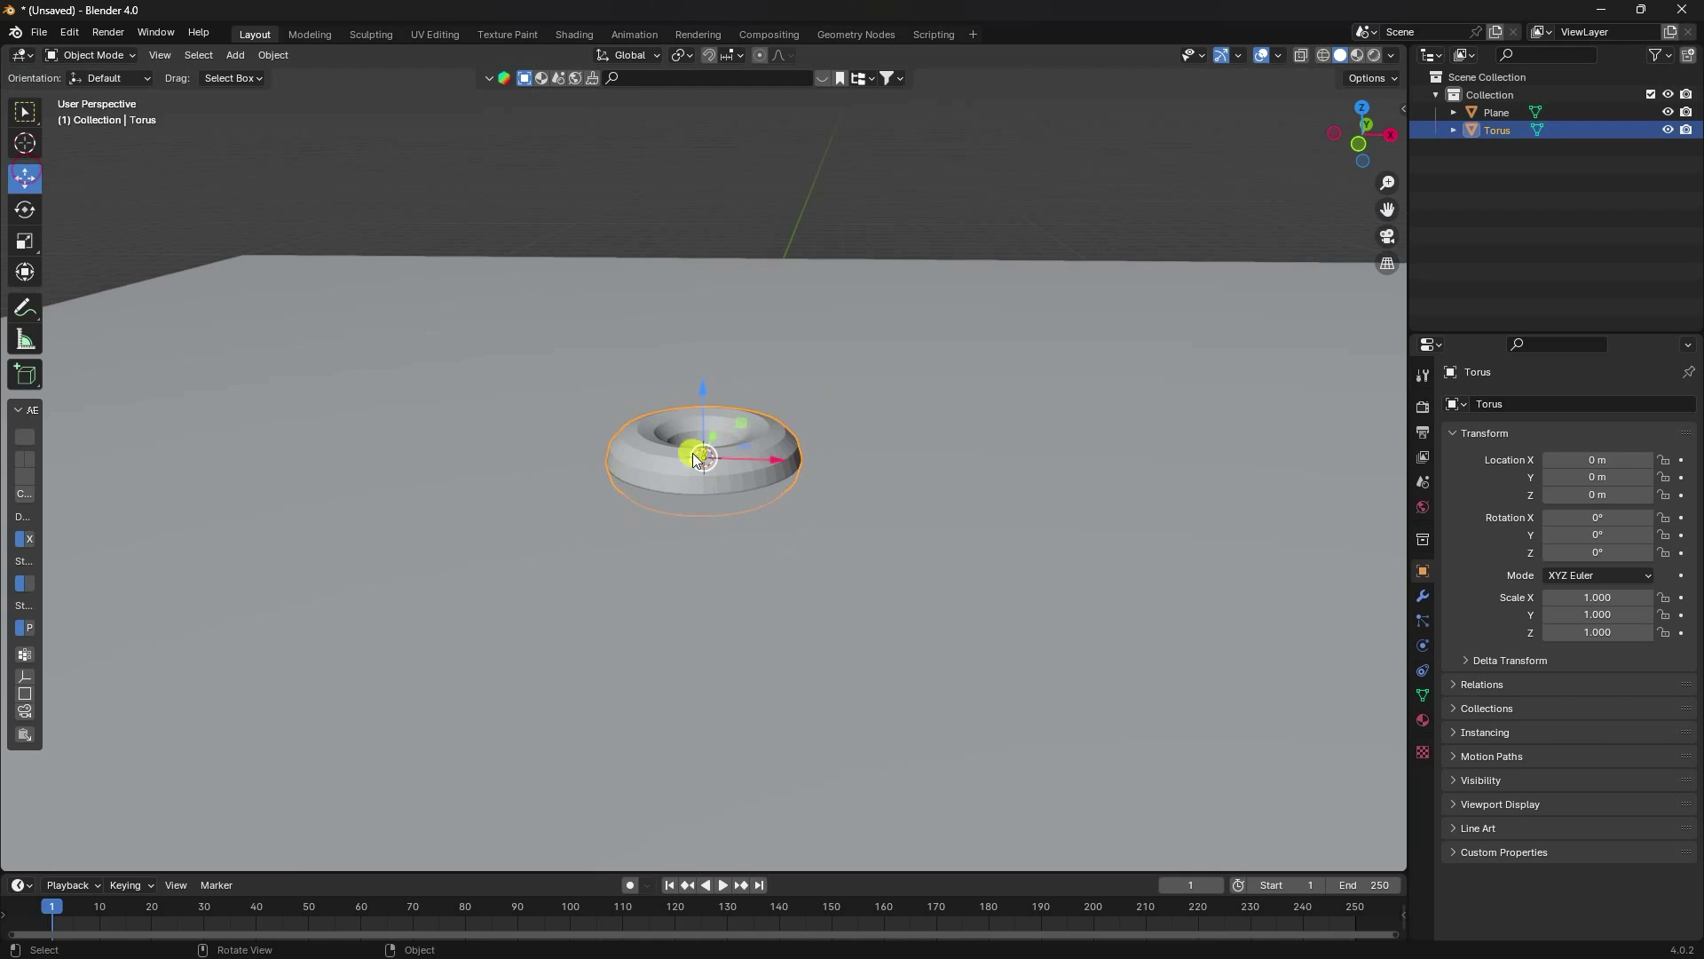
left_click_drag(706, 394, 742, 158)
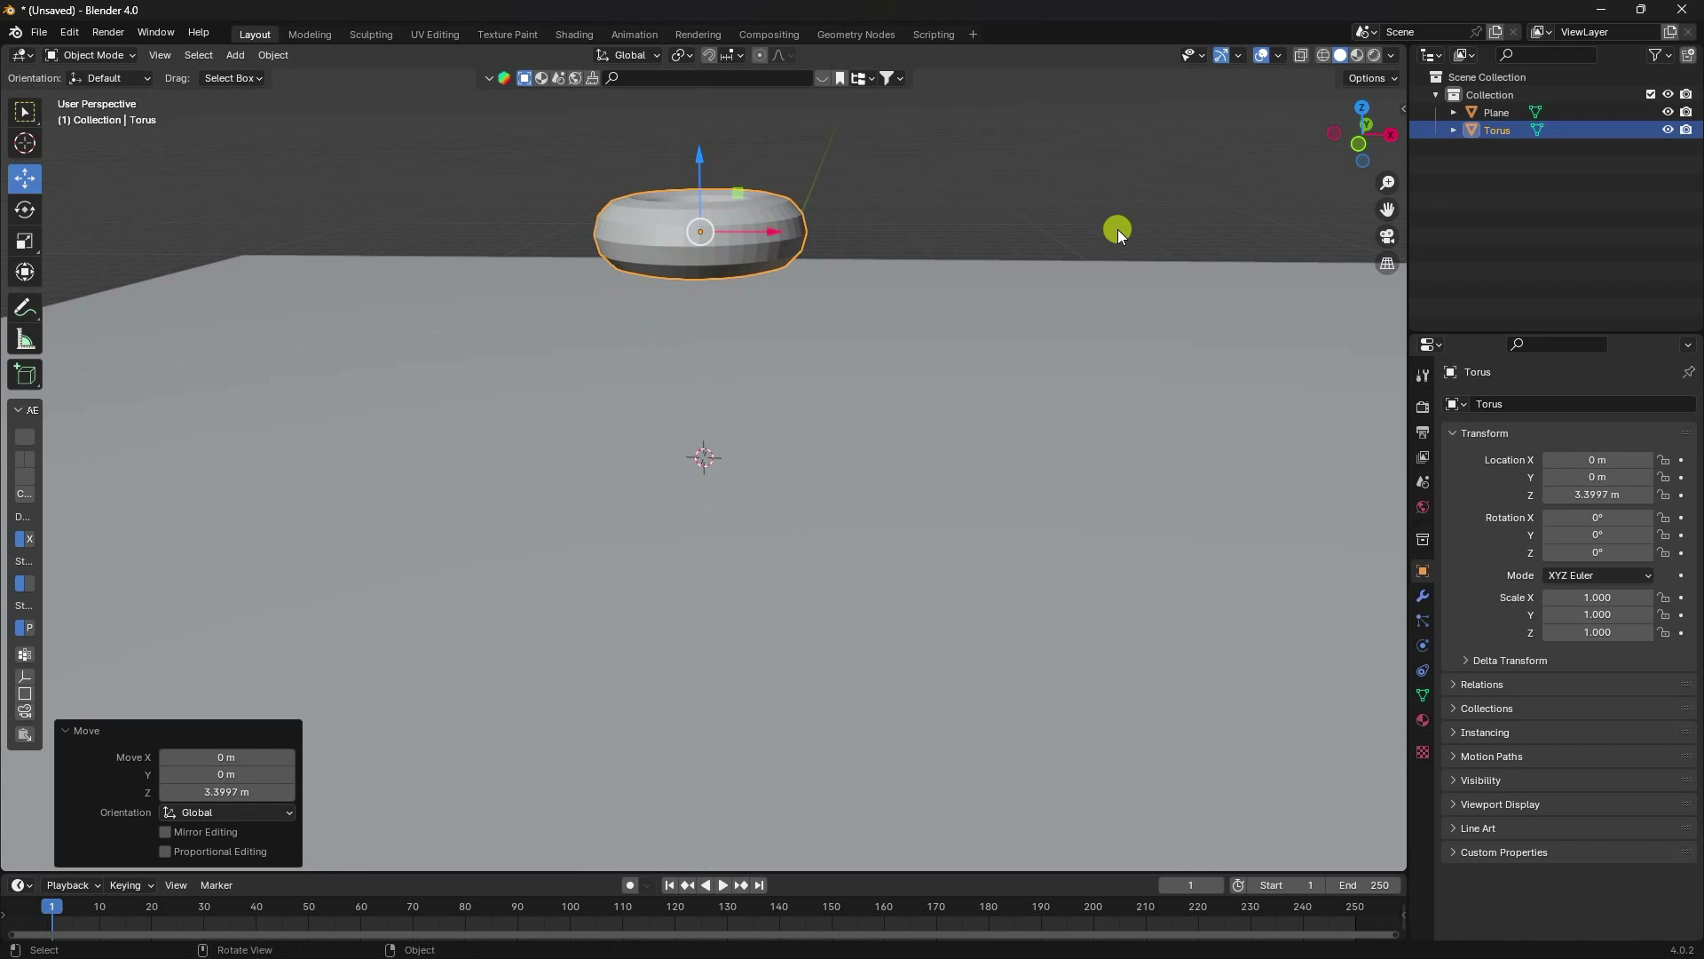
left_click(1599, 499)
type("3")
key("Return")
Step: Apply Shade Smooth to the torus
middle_click_drag(786, 382, 819, 364)
right_click(638, 247)
left_click(638, 247)
Step: Add a Subdivision Surface modifier to the torus with viewport level 2
middle_click_drag(652, 276, 713, 453)
scroll(702, 369, "up", 3)
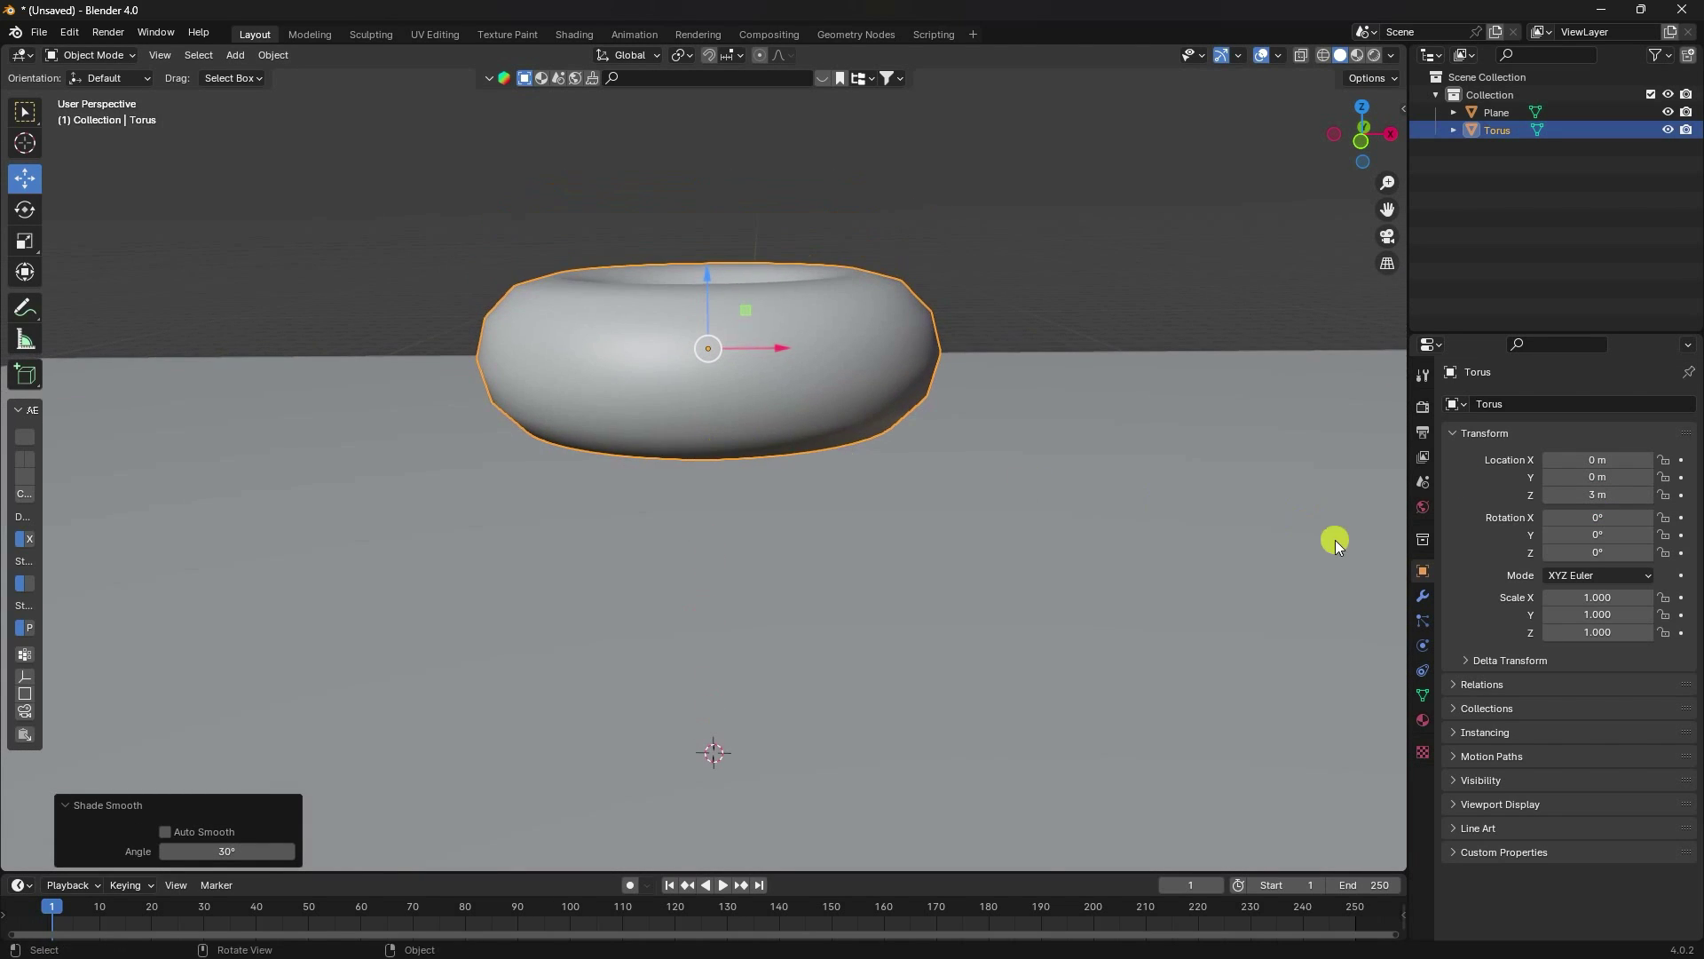
left_click(1423, 595)
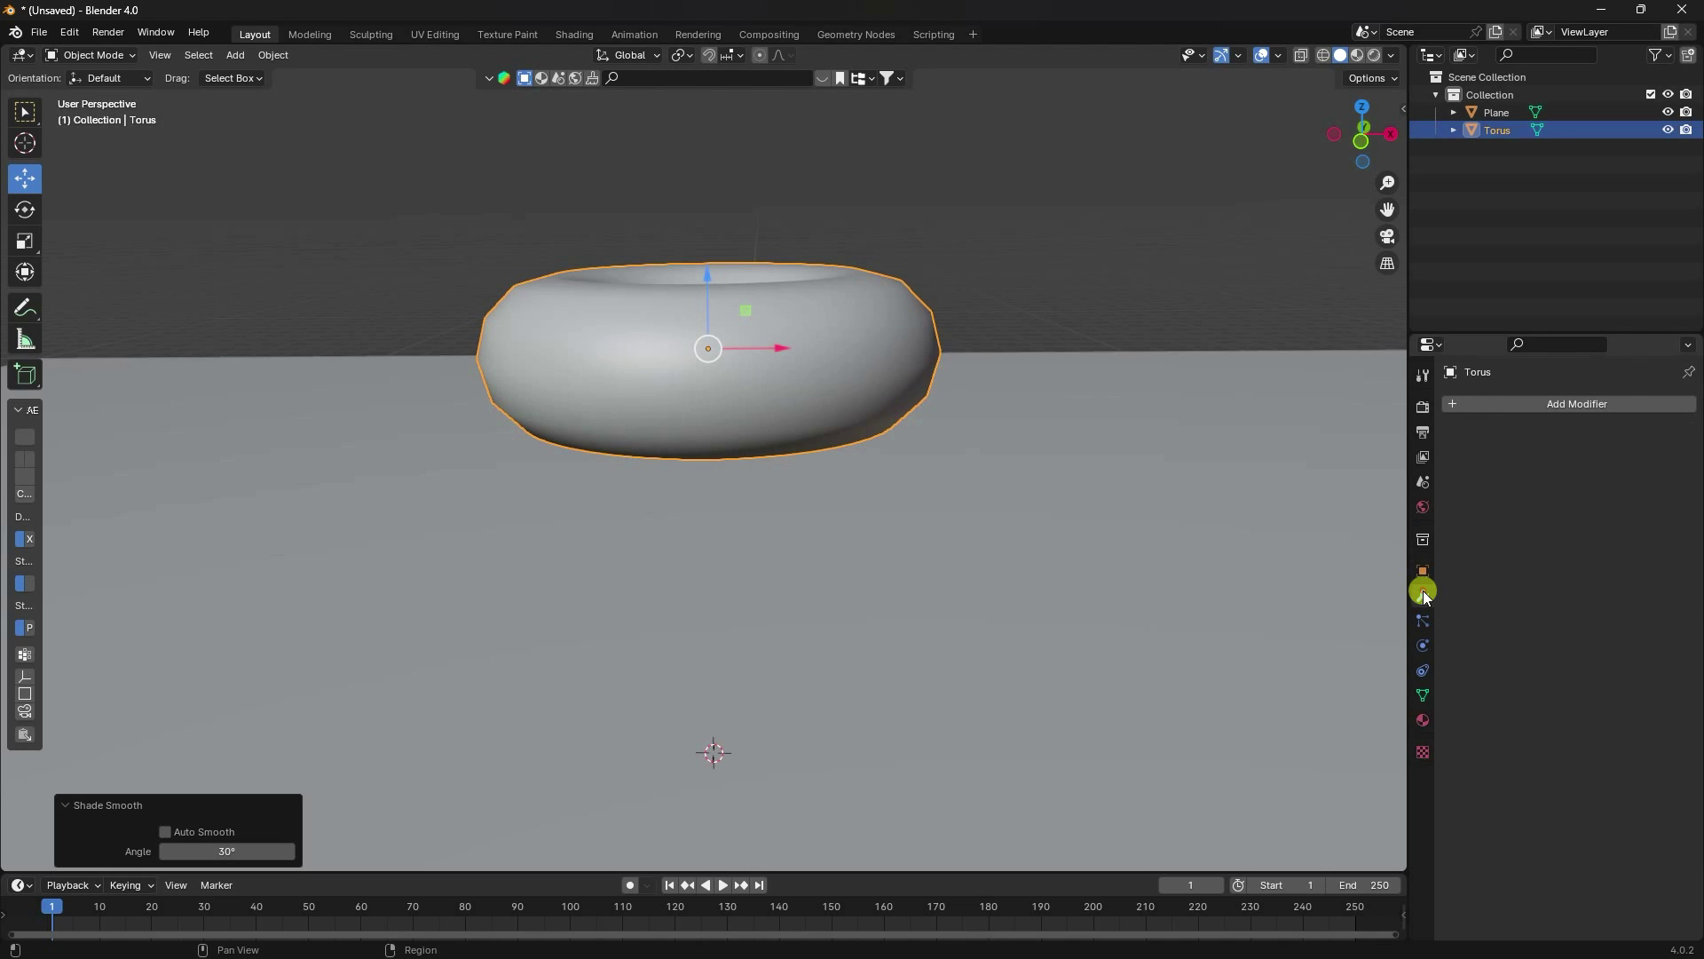
left_click(1461, 406)
mouse_move(1419, 471)
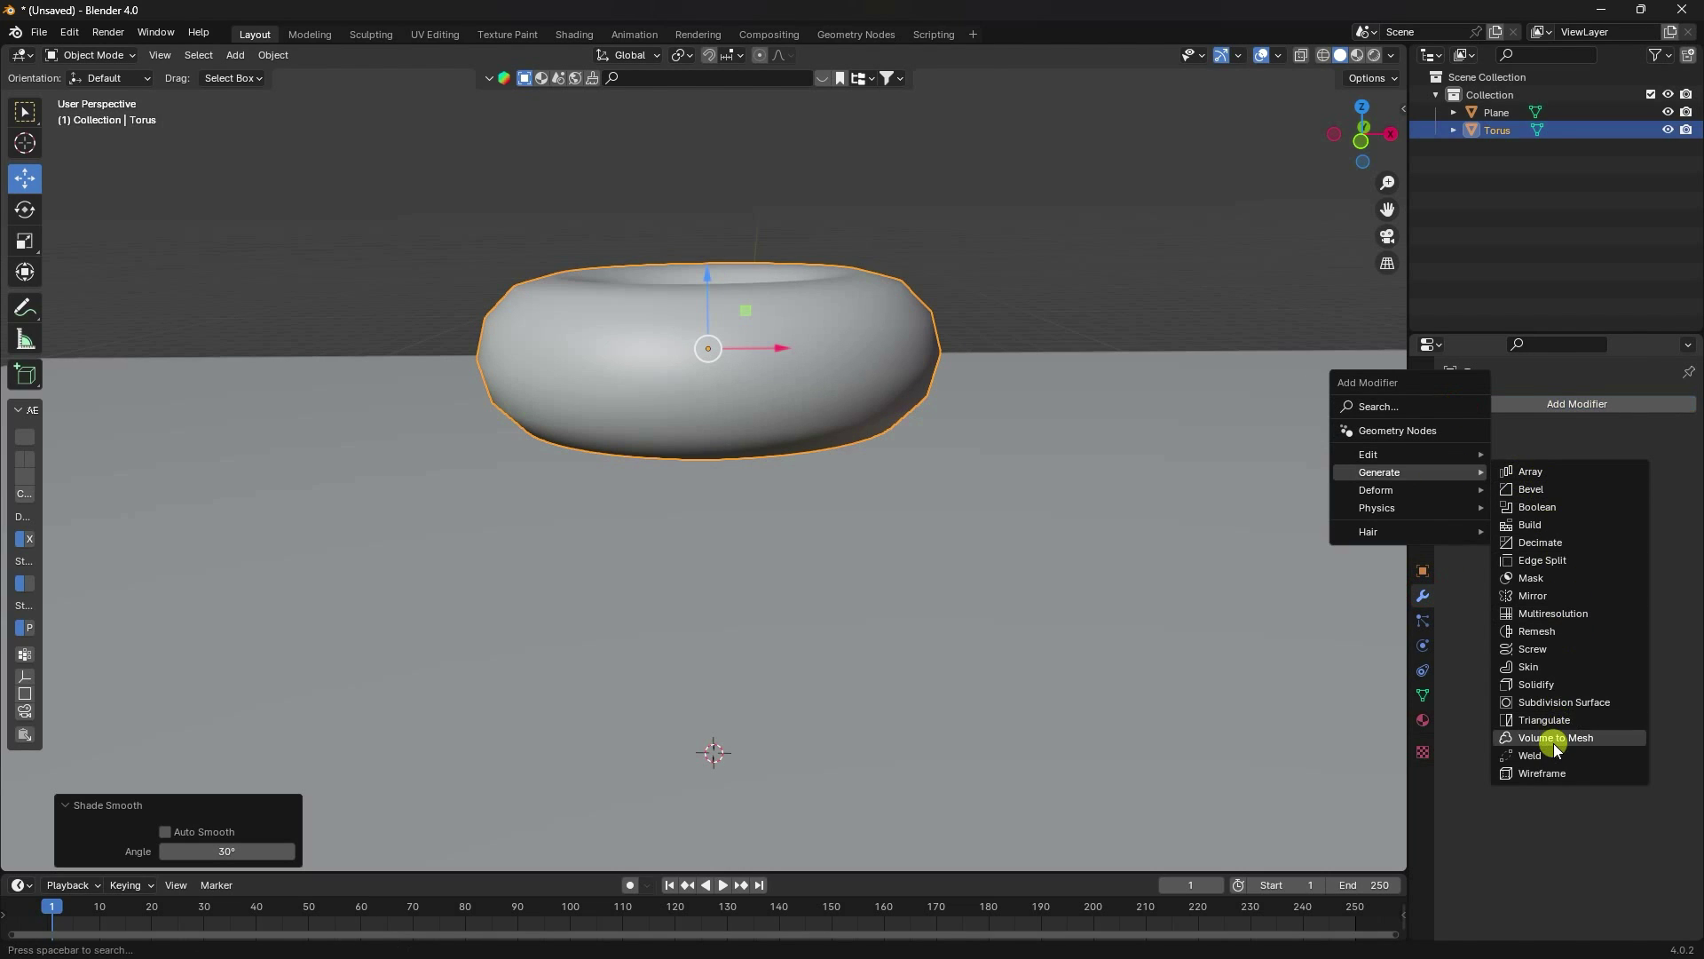
left_click(1553, 704)
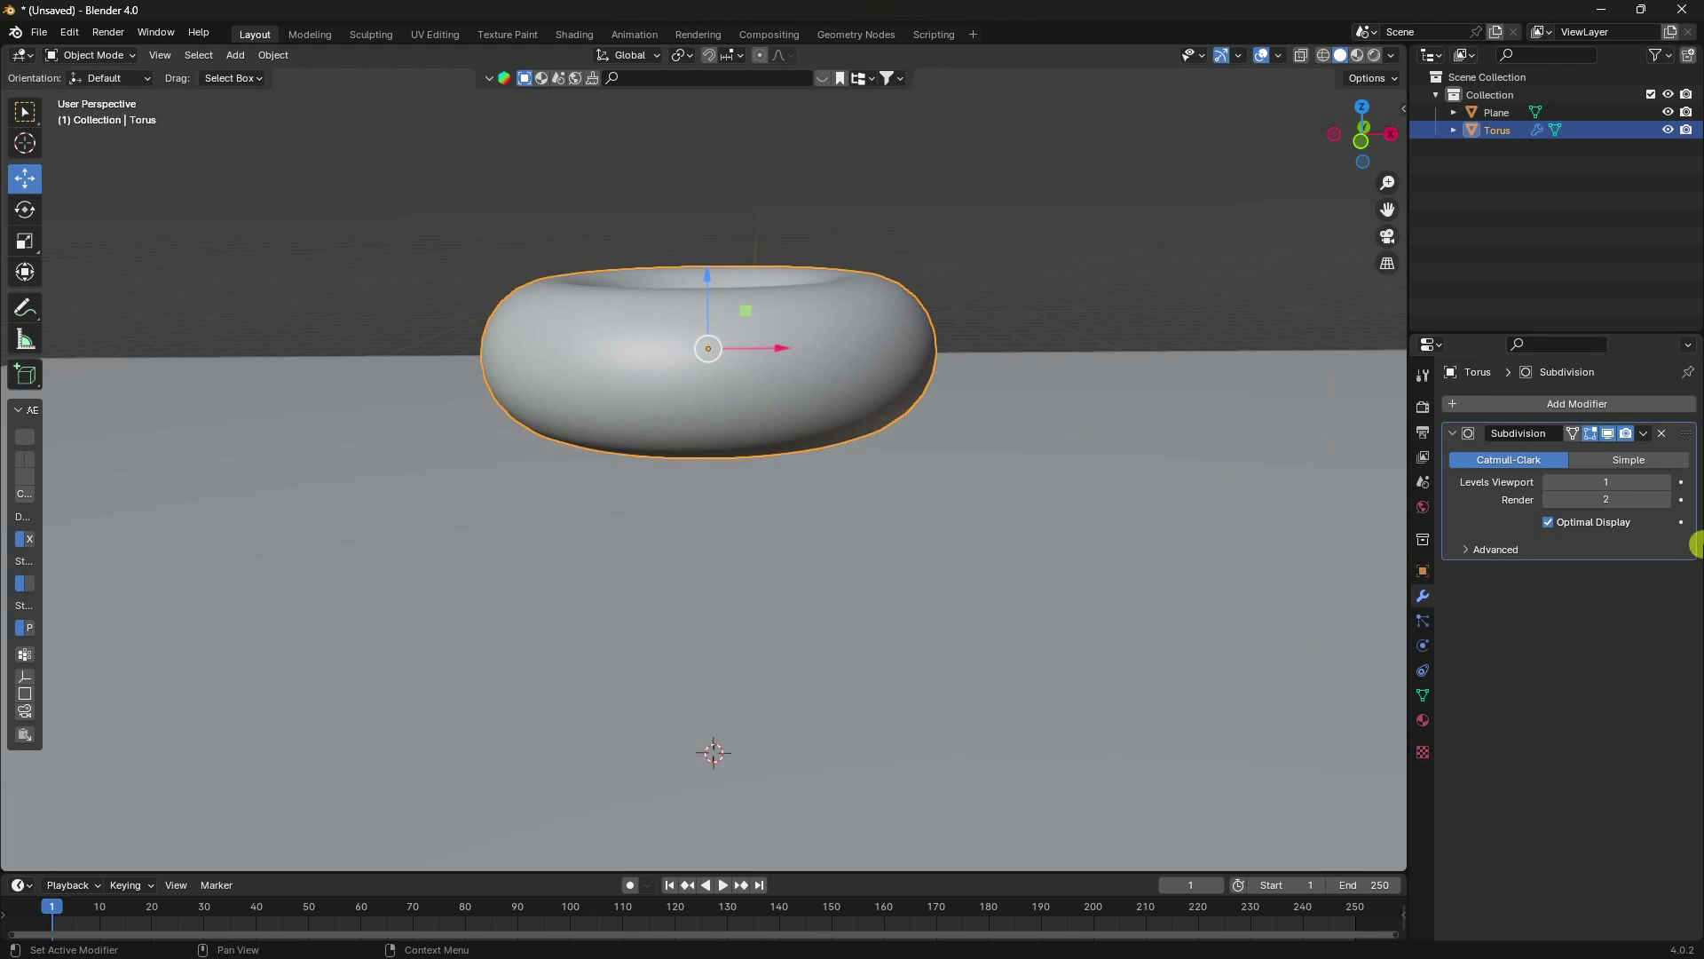
left_click(1656, 481)
Step: Append every material from Desktop > soft body blender > B.blend > Material
left_click(43, 34)
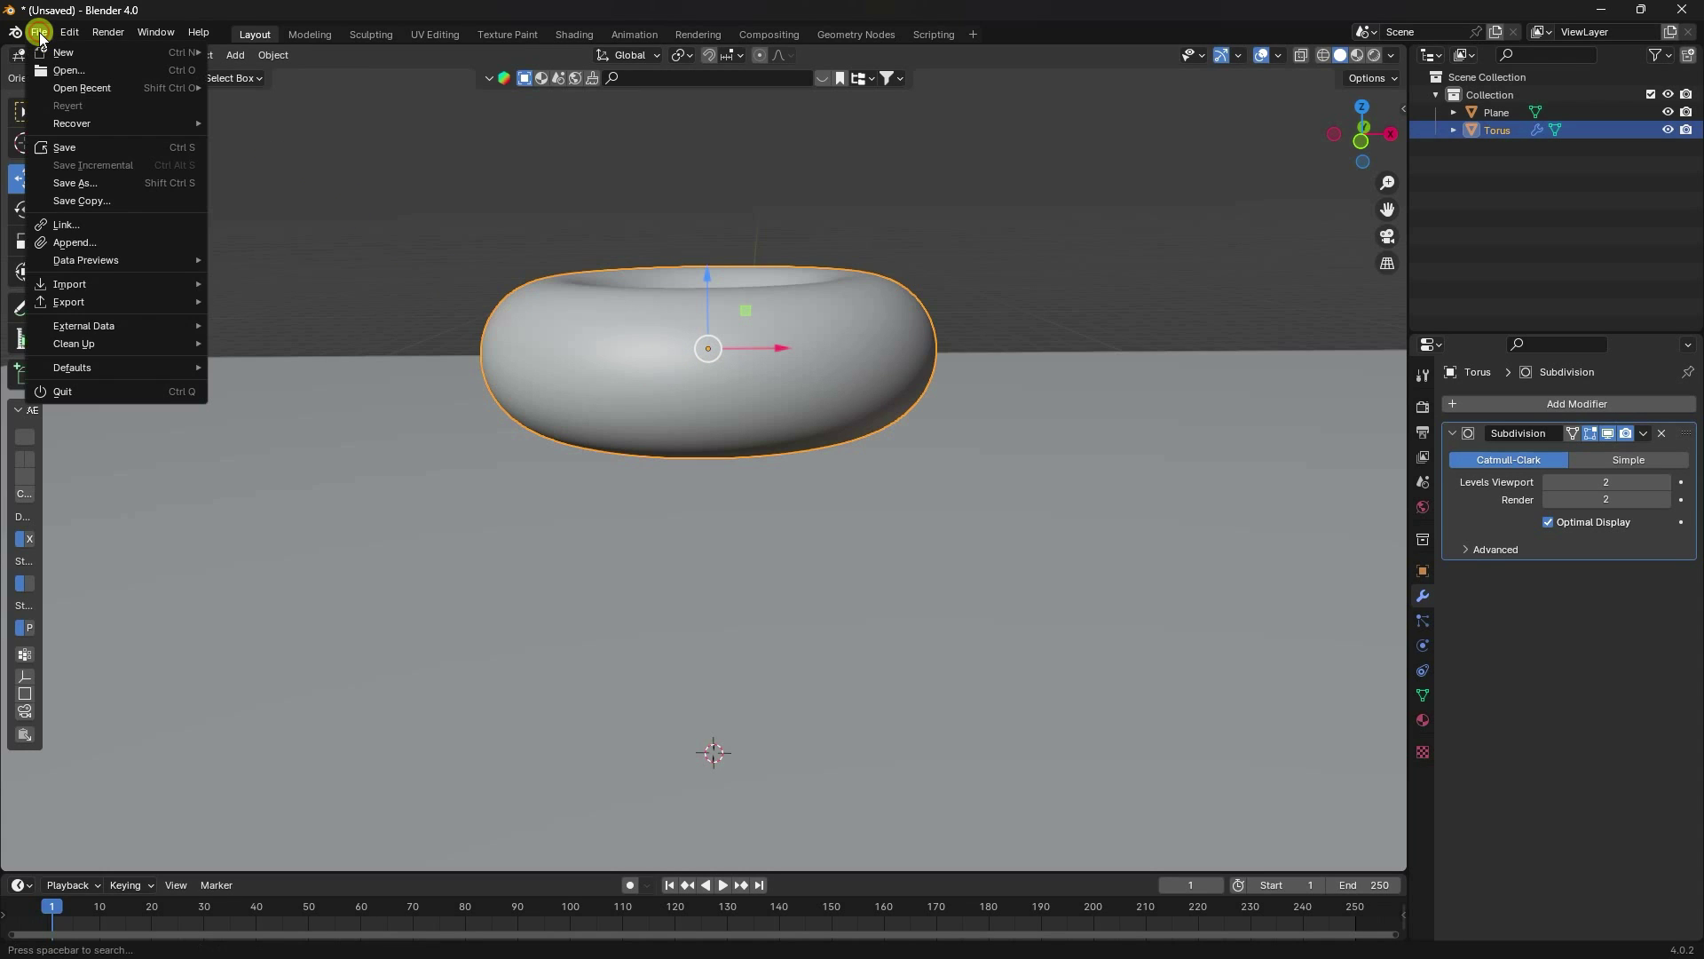
left_click(62, 248)
left_click(421, 365)
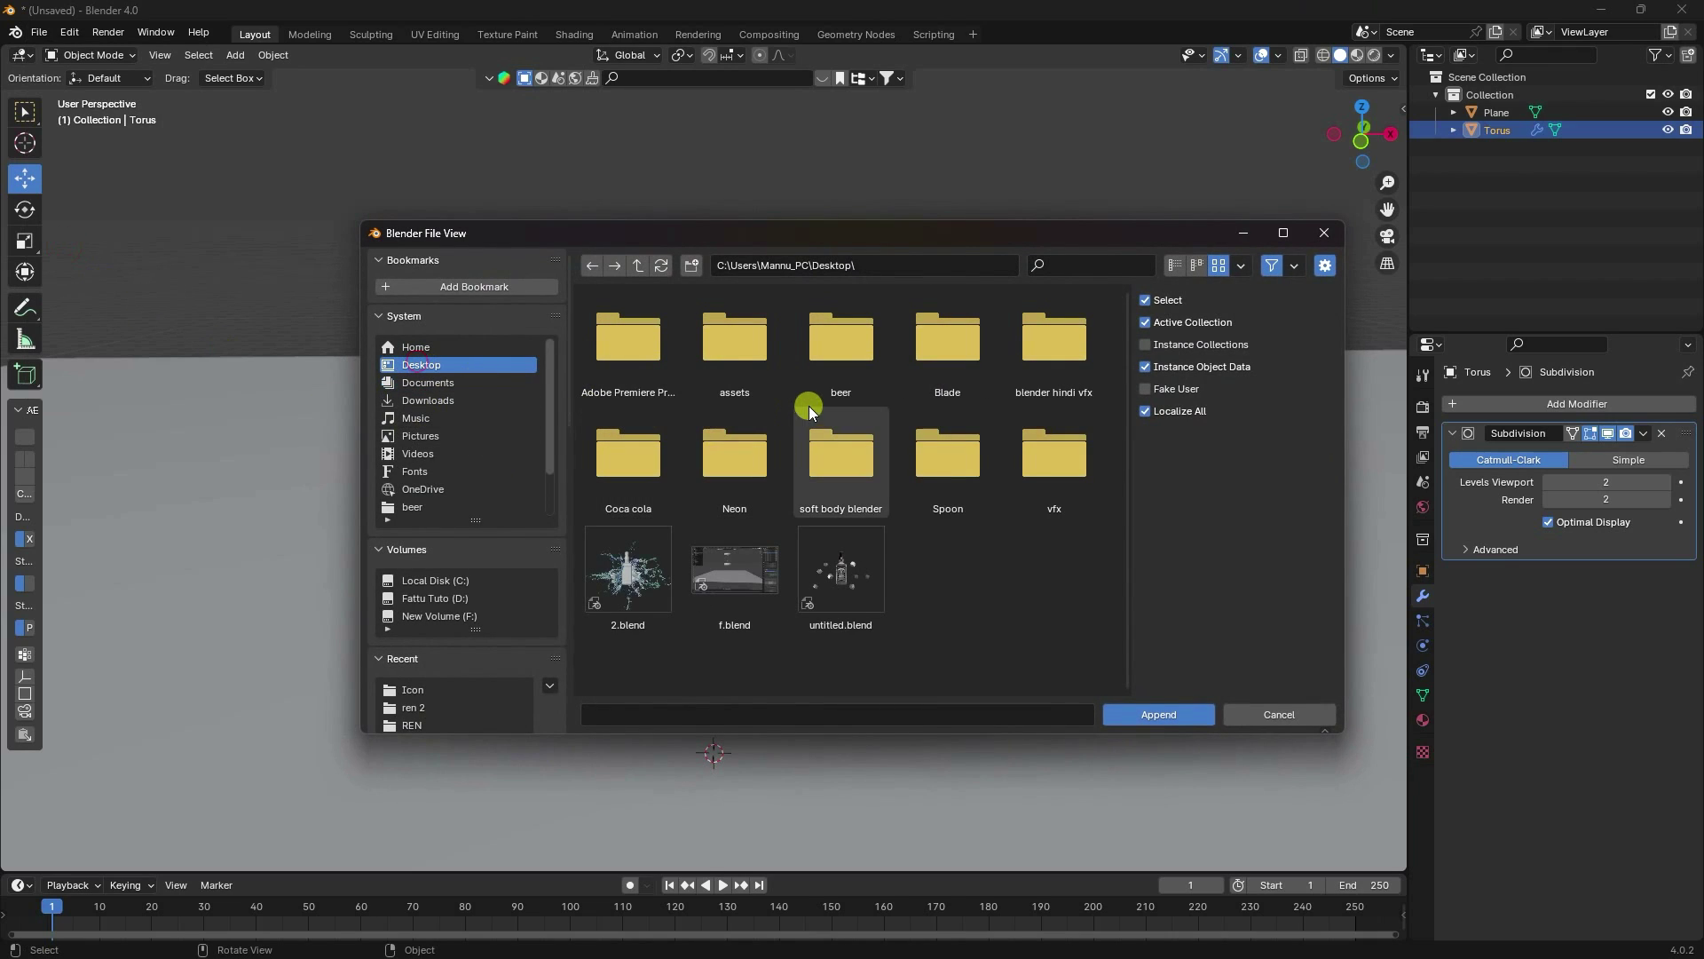
left_click(807, 471)
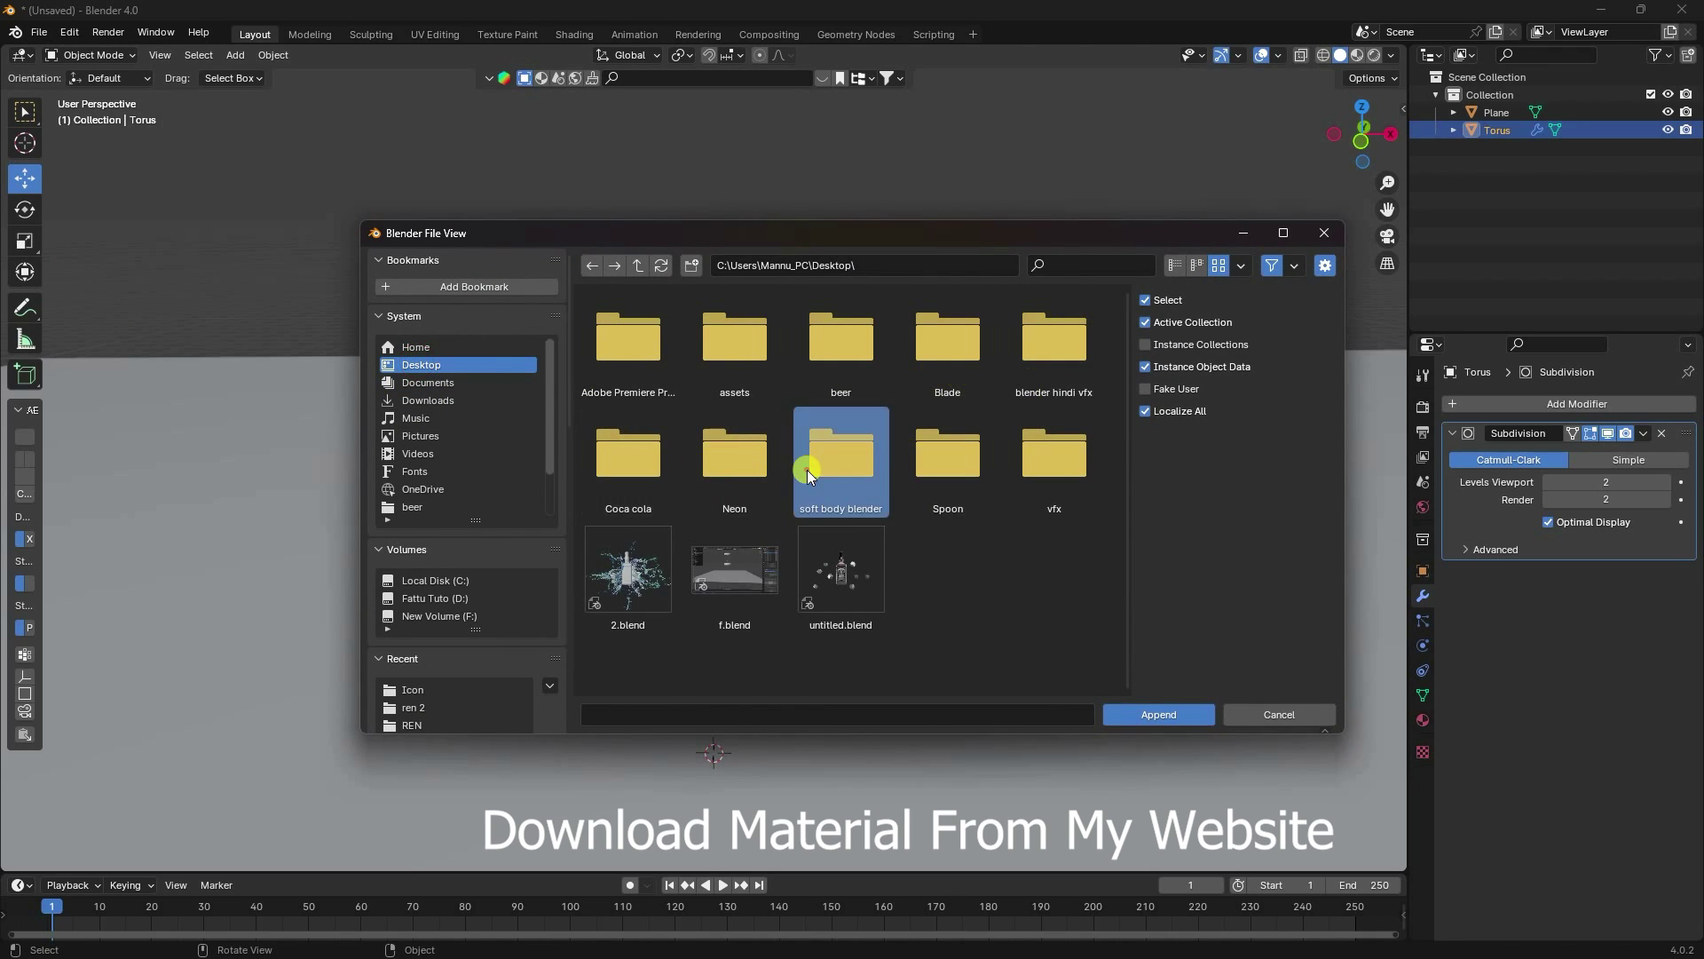
left_click(804, 469)
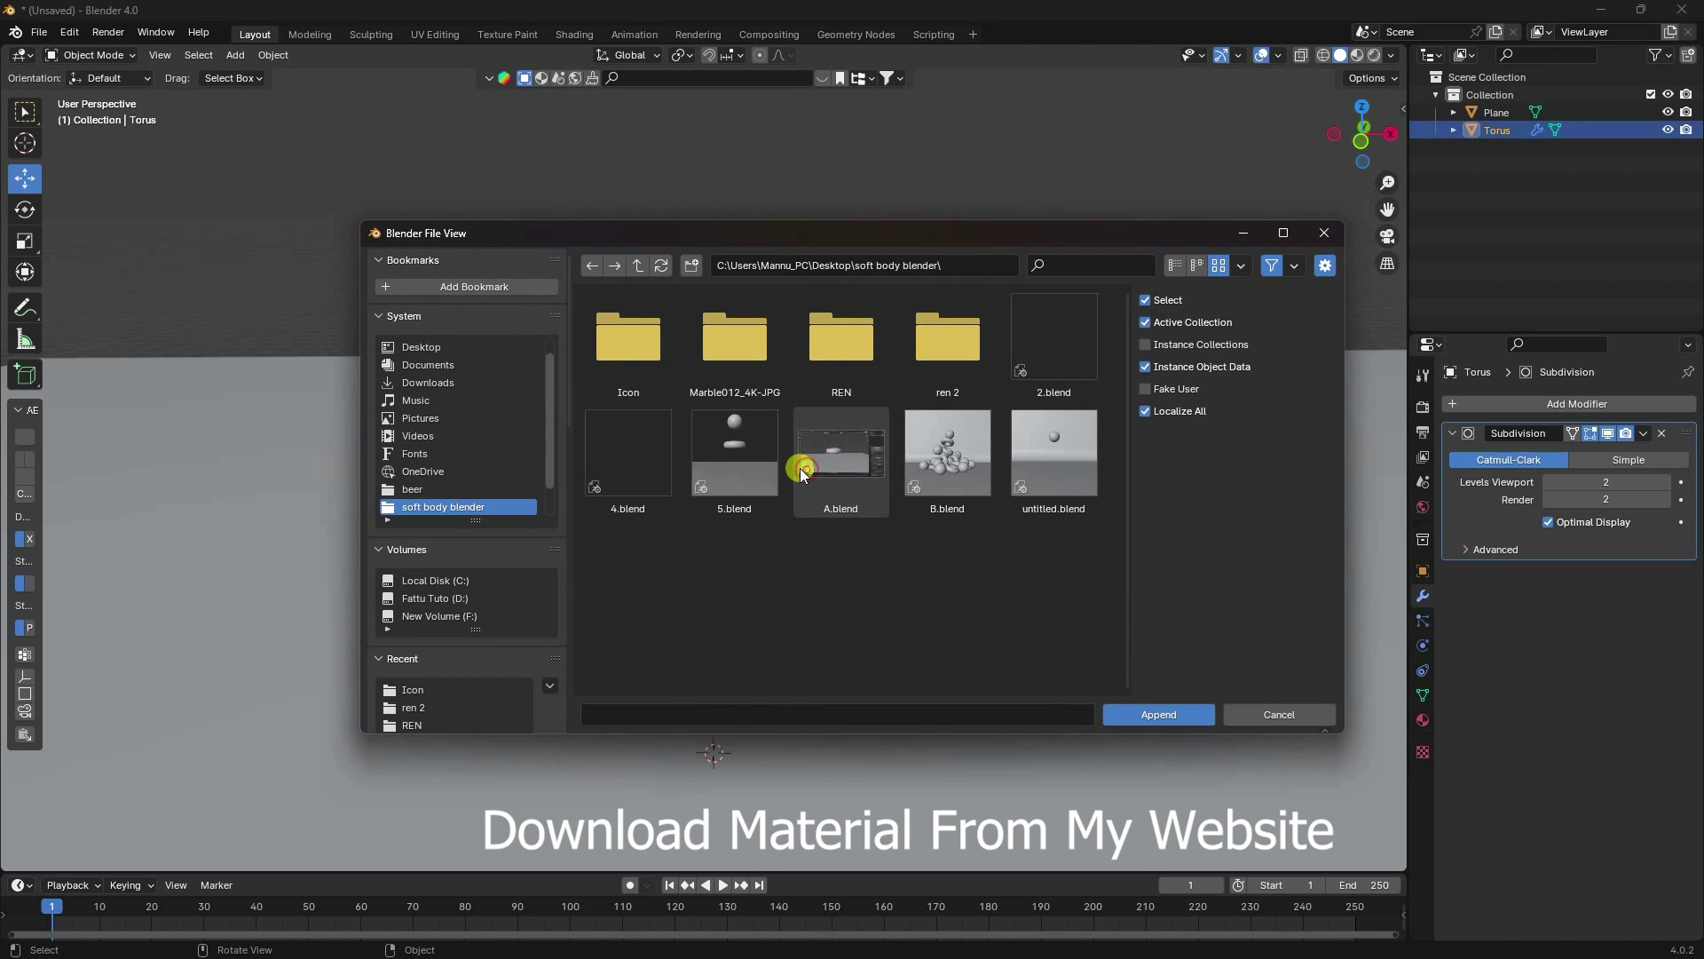
double_click(939, 465)
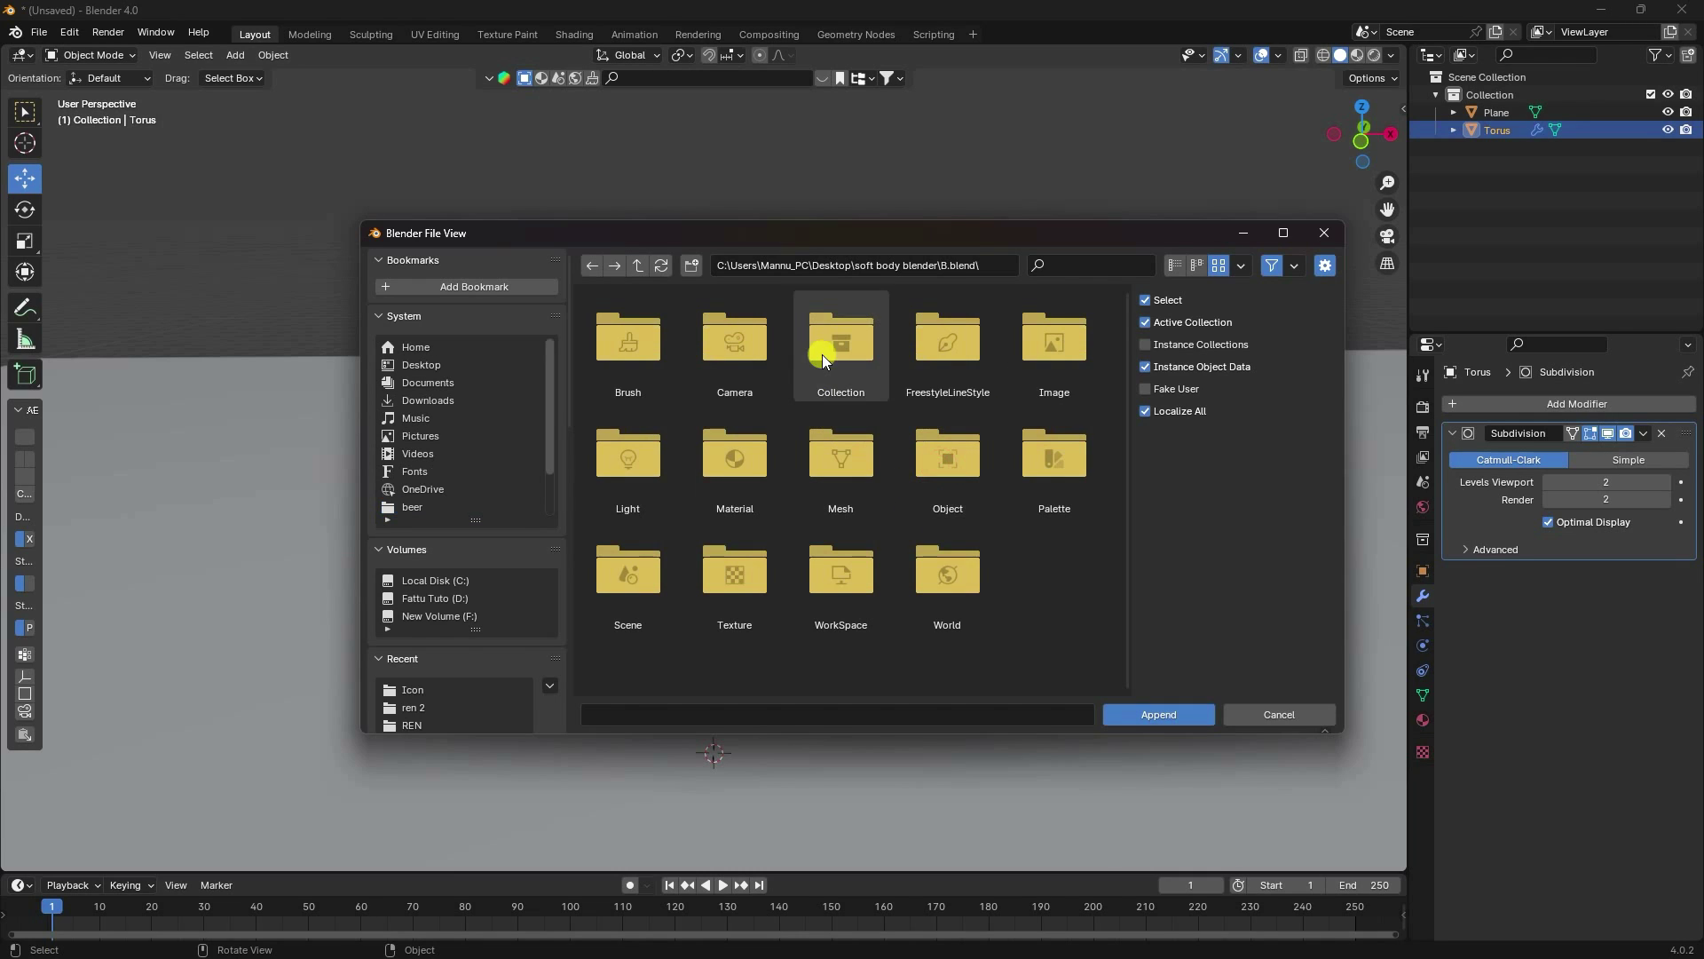
double_click(721, 458)
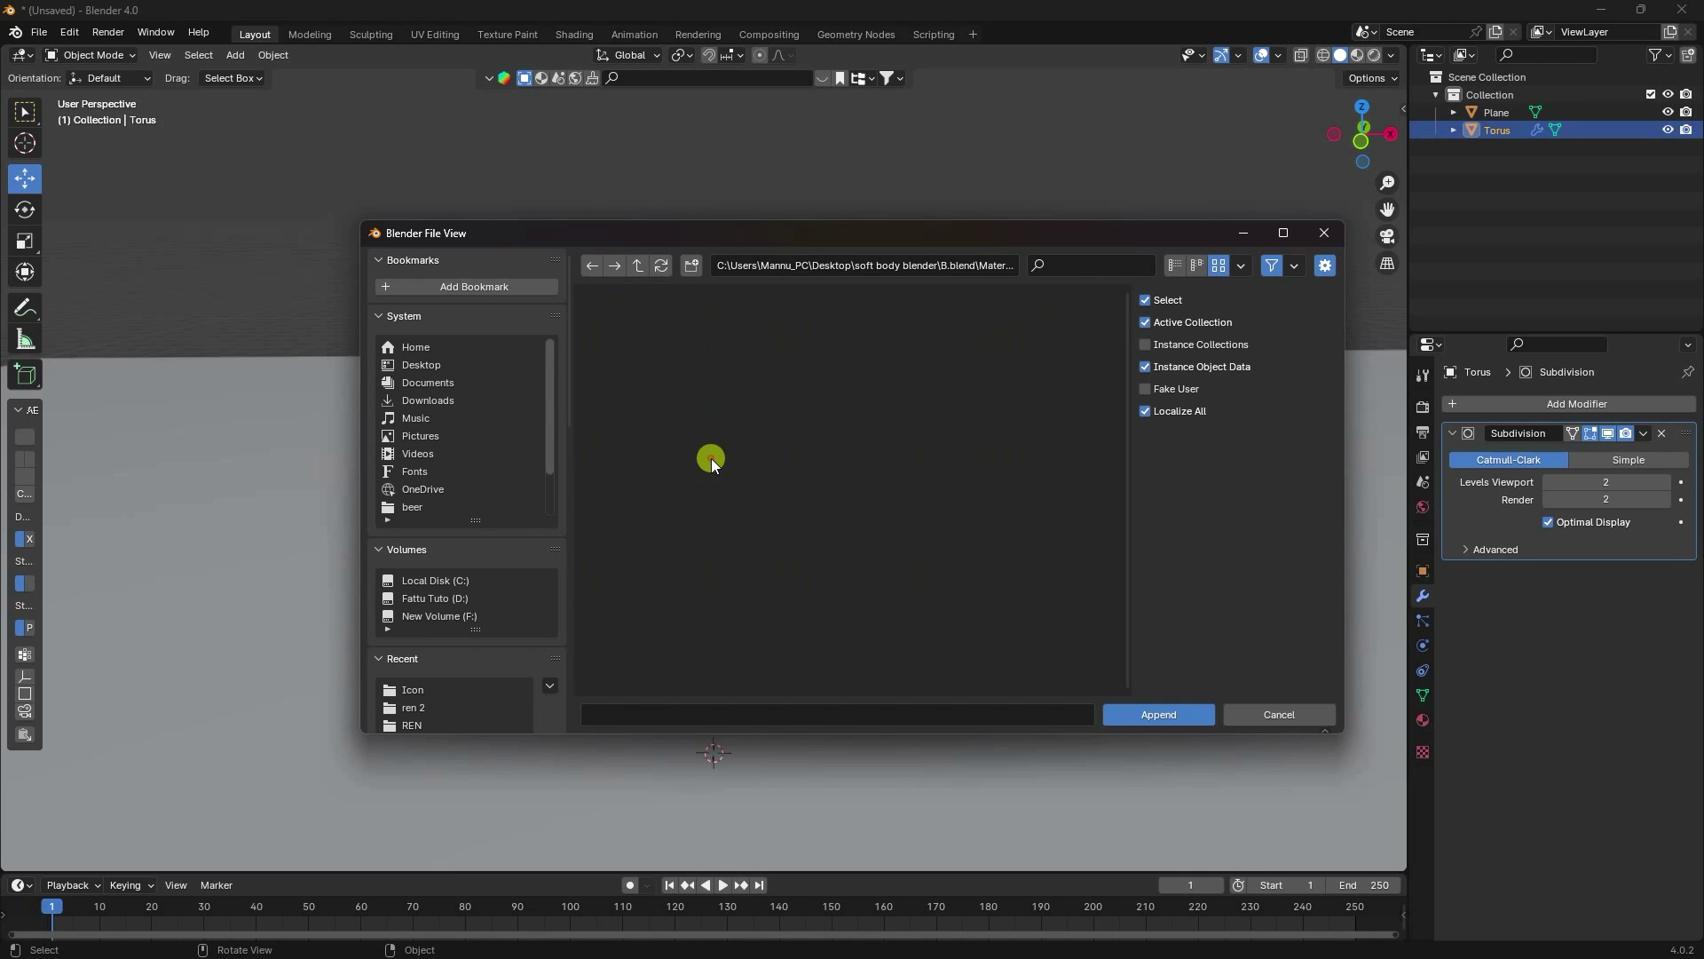
left_click_drag(631, 596, 1103, 278)
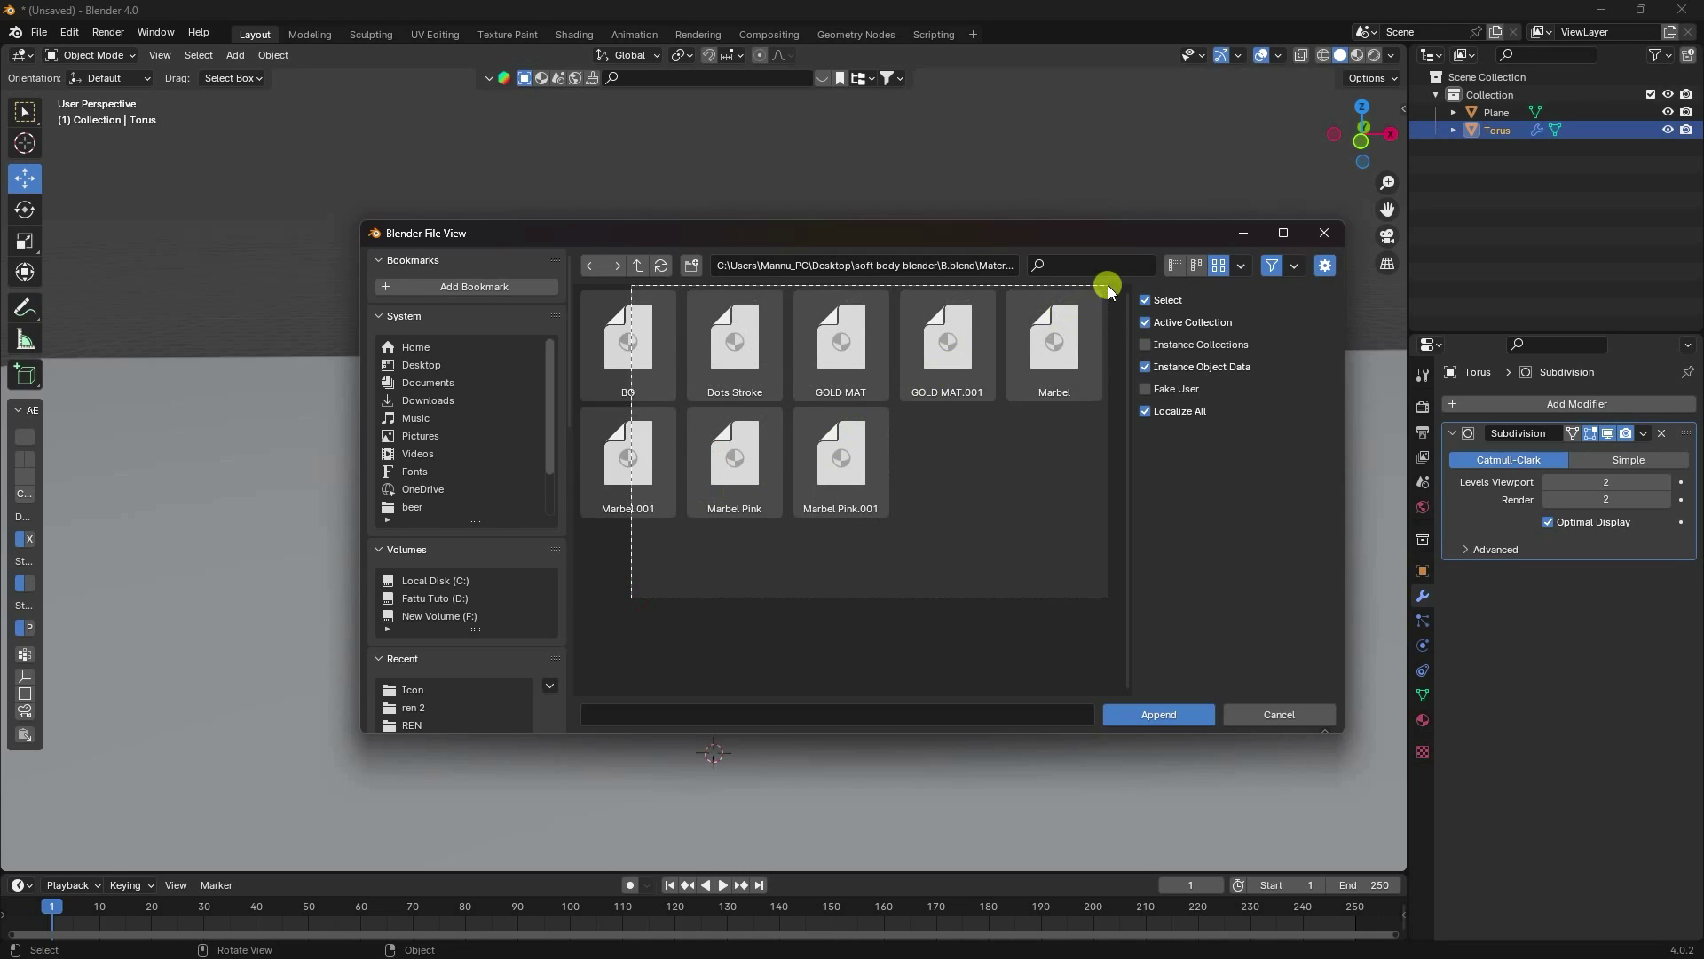
left_click(1178, 713)
Step: Assign the BG material to the ground plane
left_click(868, 611)
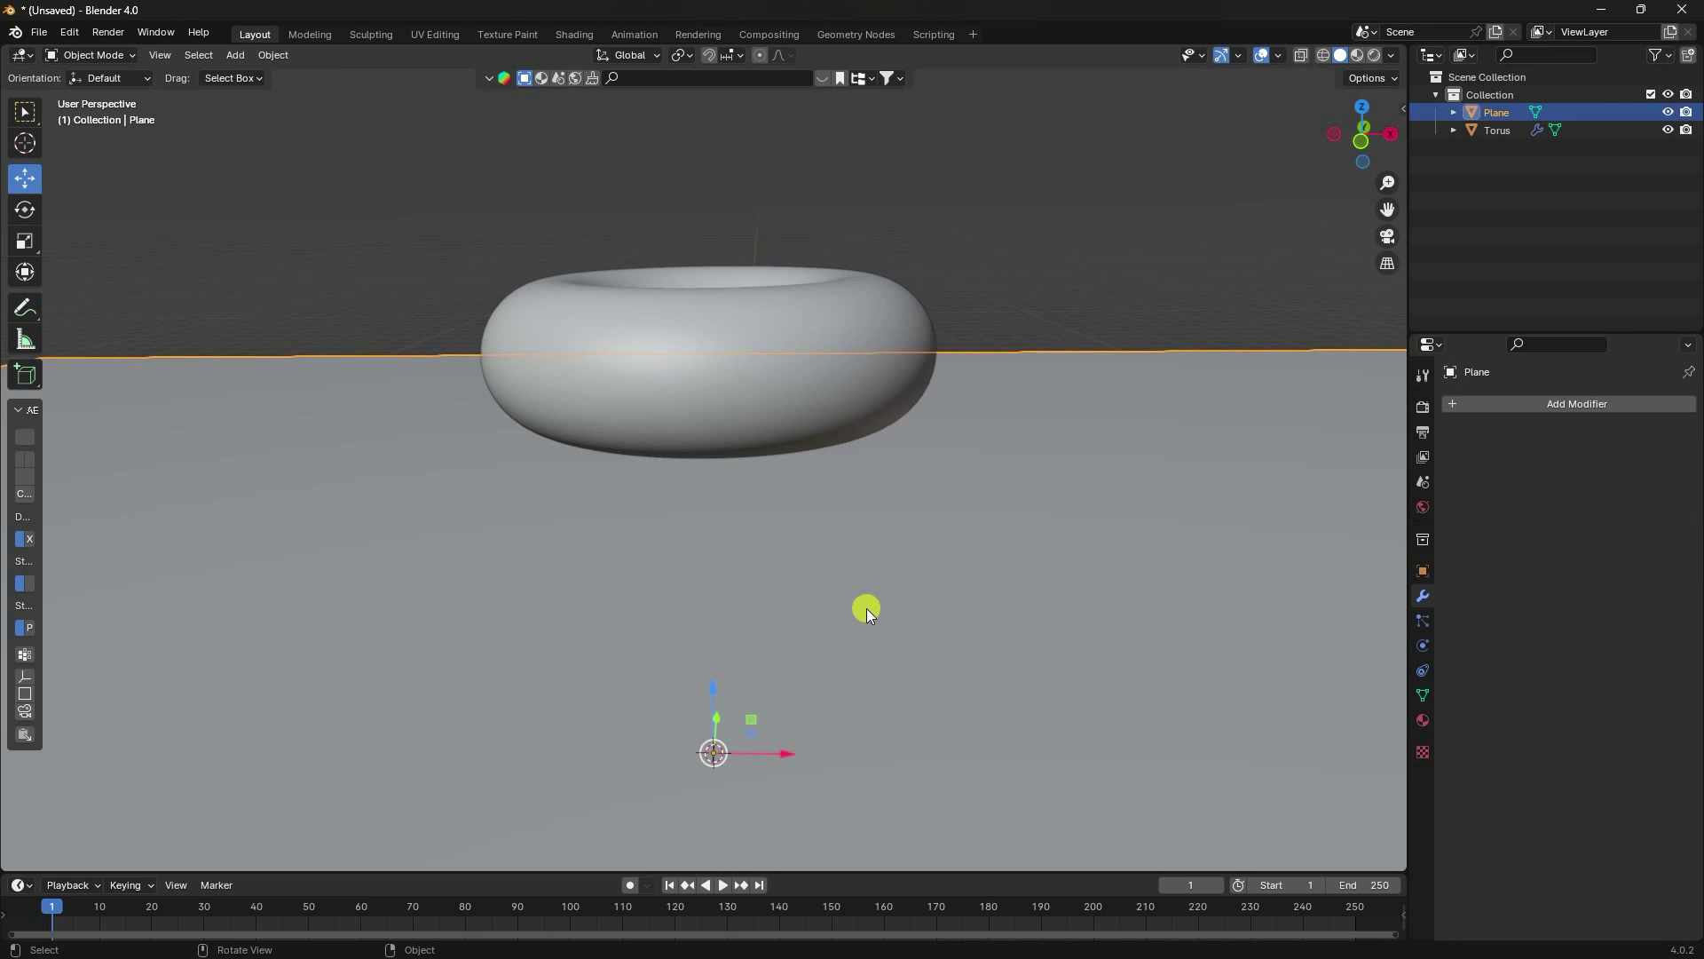
left_click(1423, 718)
left_click(1468, 488)
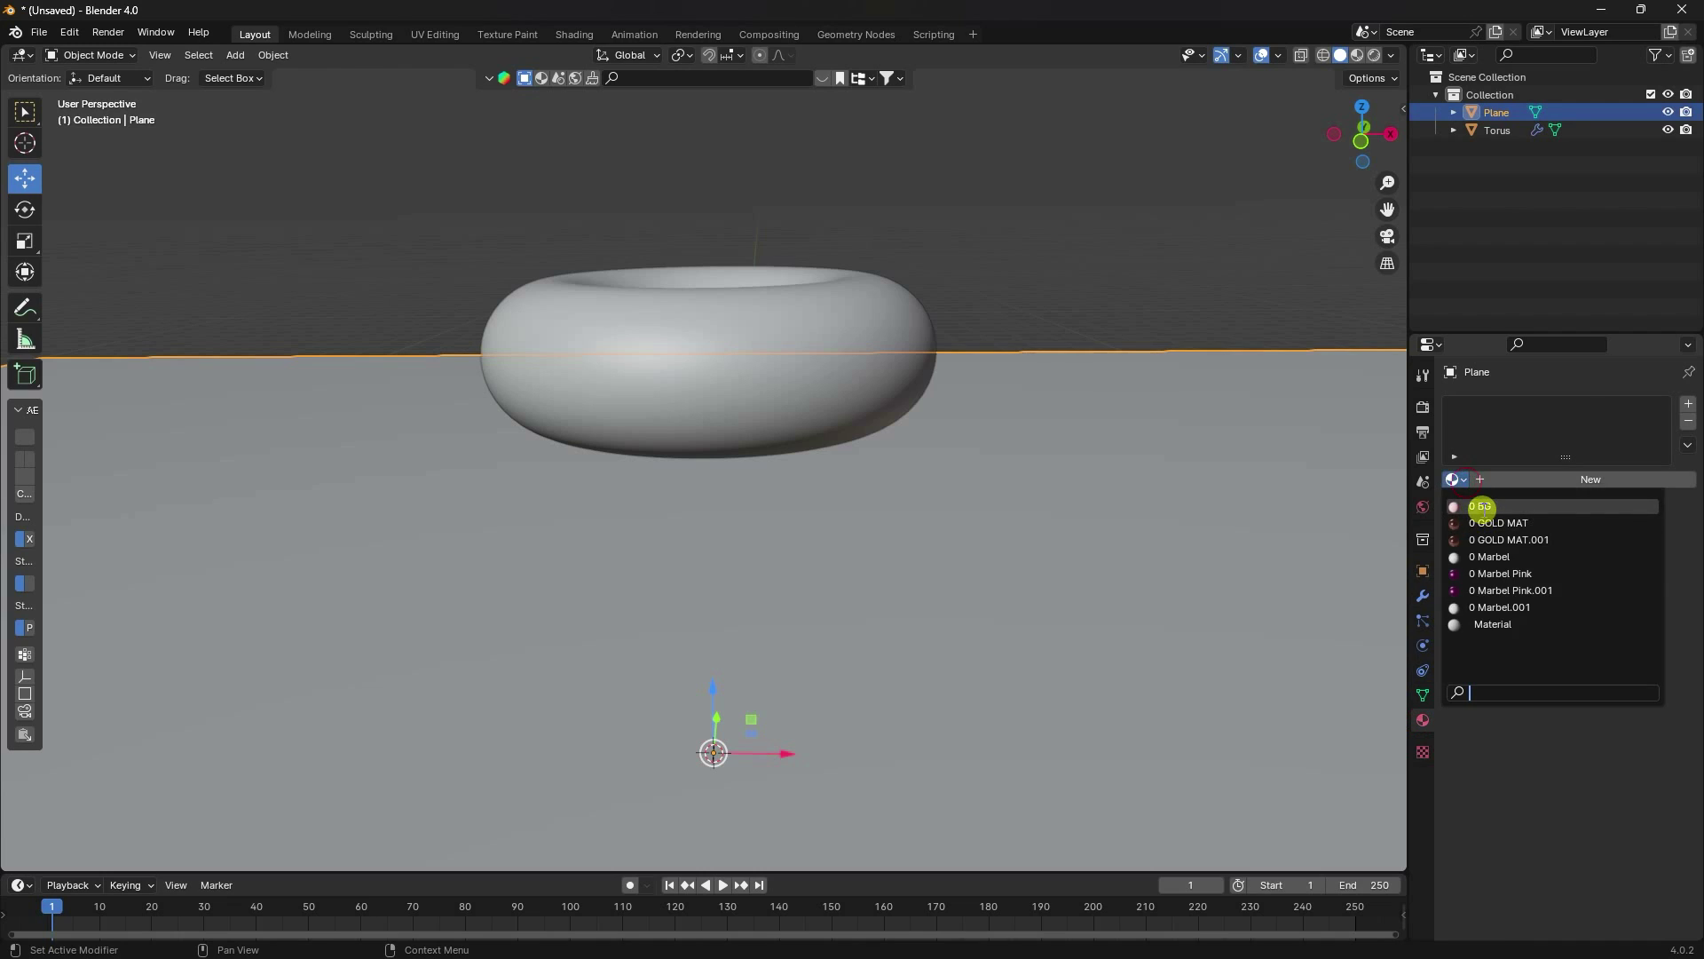
left_click(1480, 516)
Step: Switch to Material Preview and give the torus the GOLD MAT material
key("z")
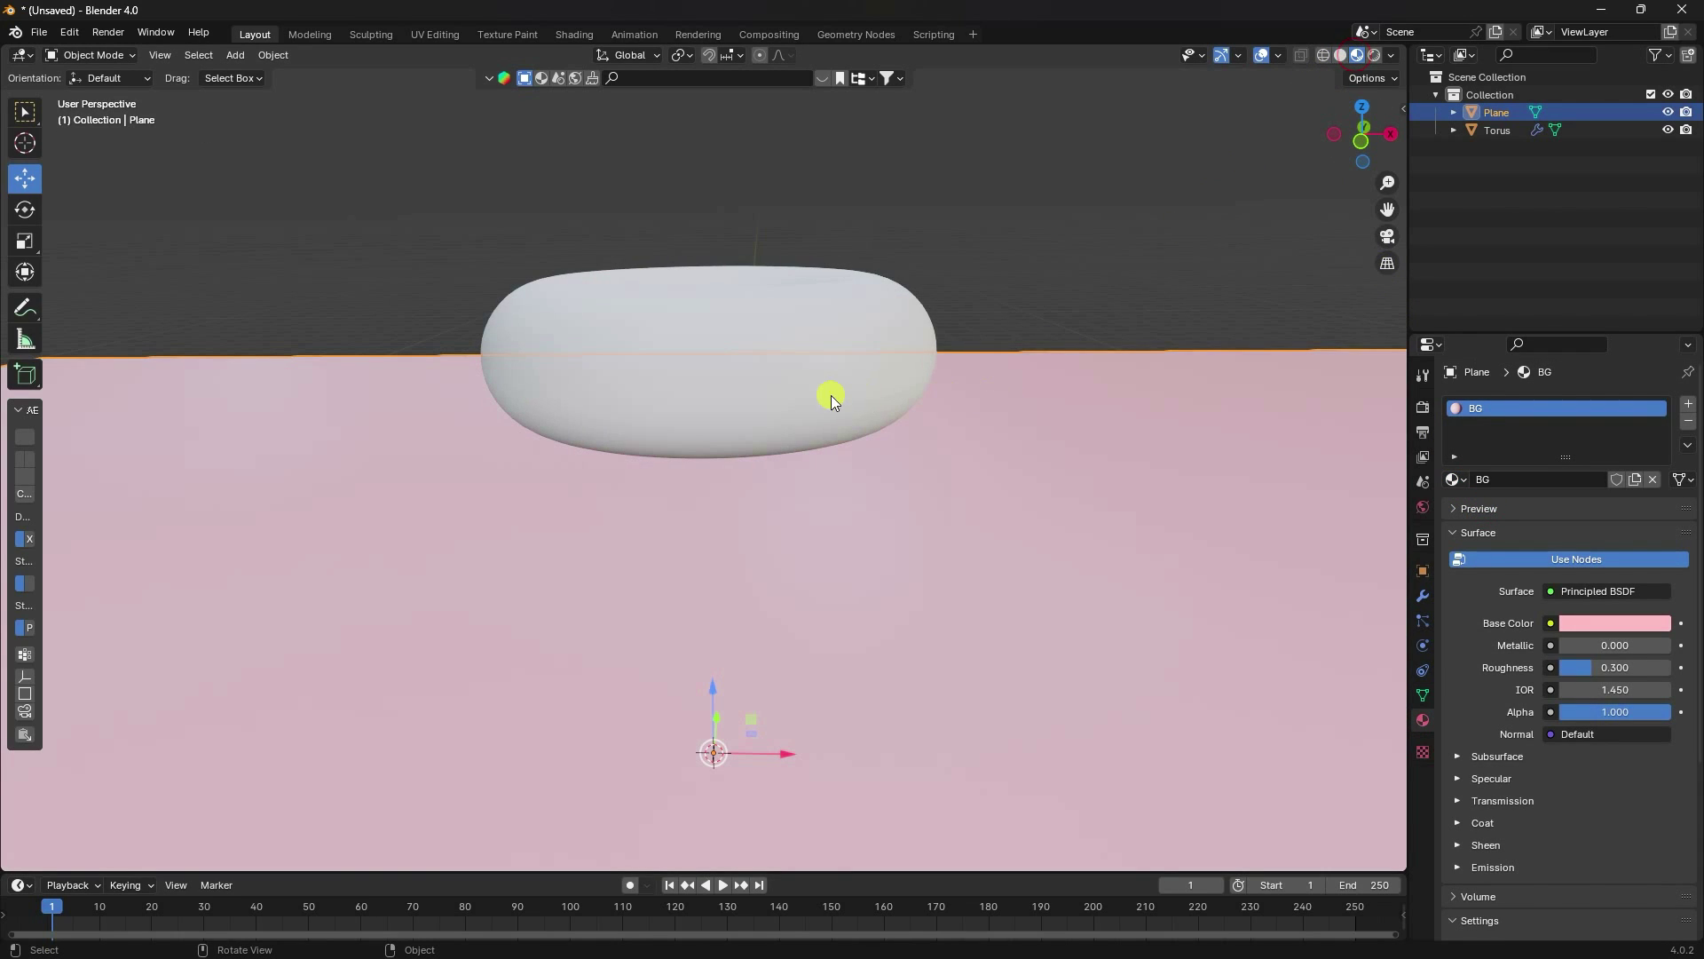
left_click(733, 380)
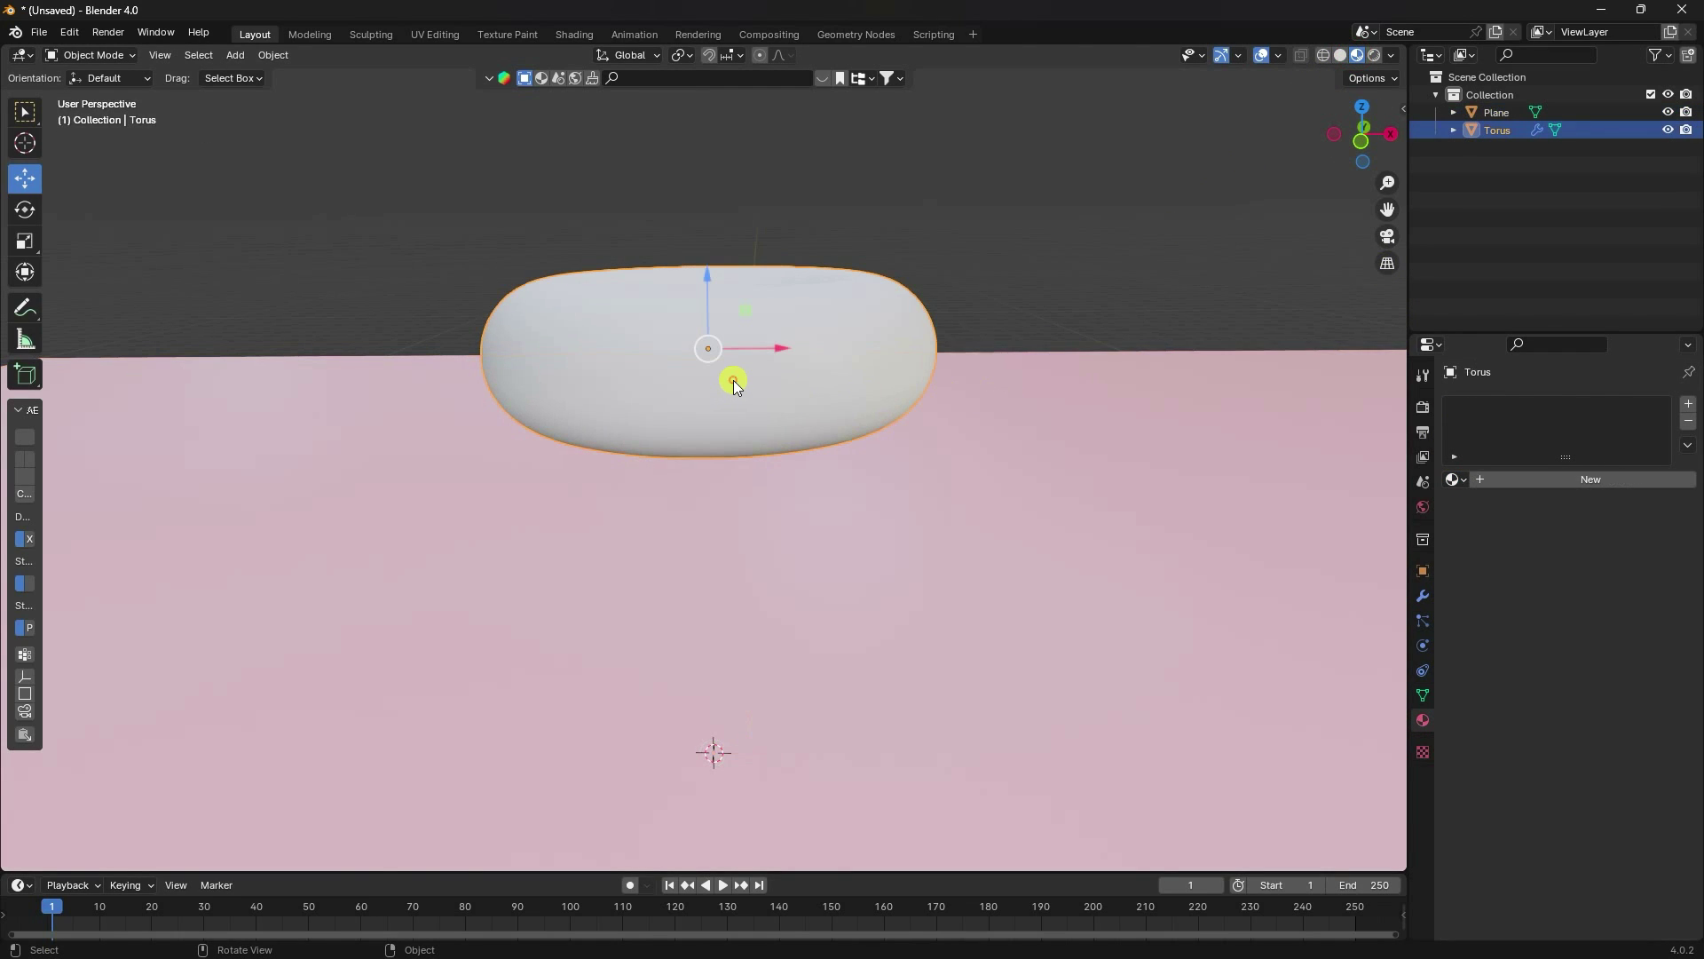
left_click(1456, 479)
left_click(1498, 522)
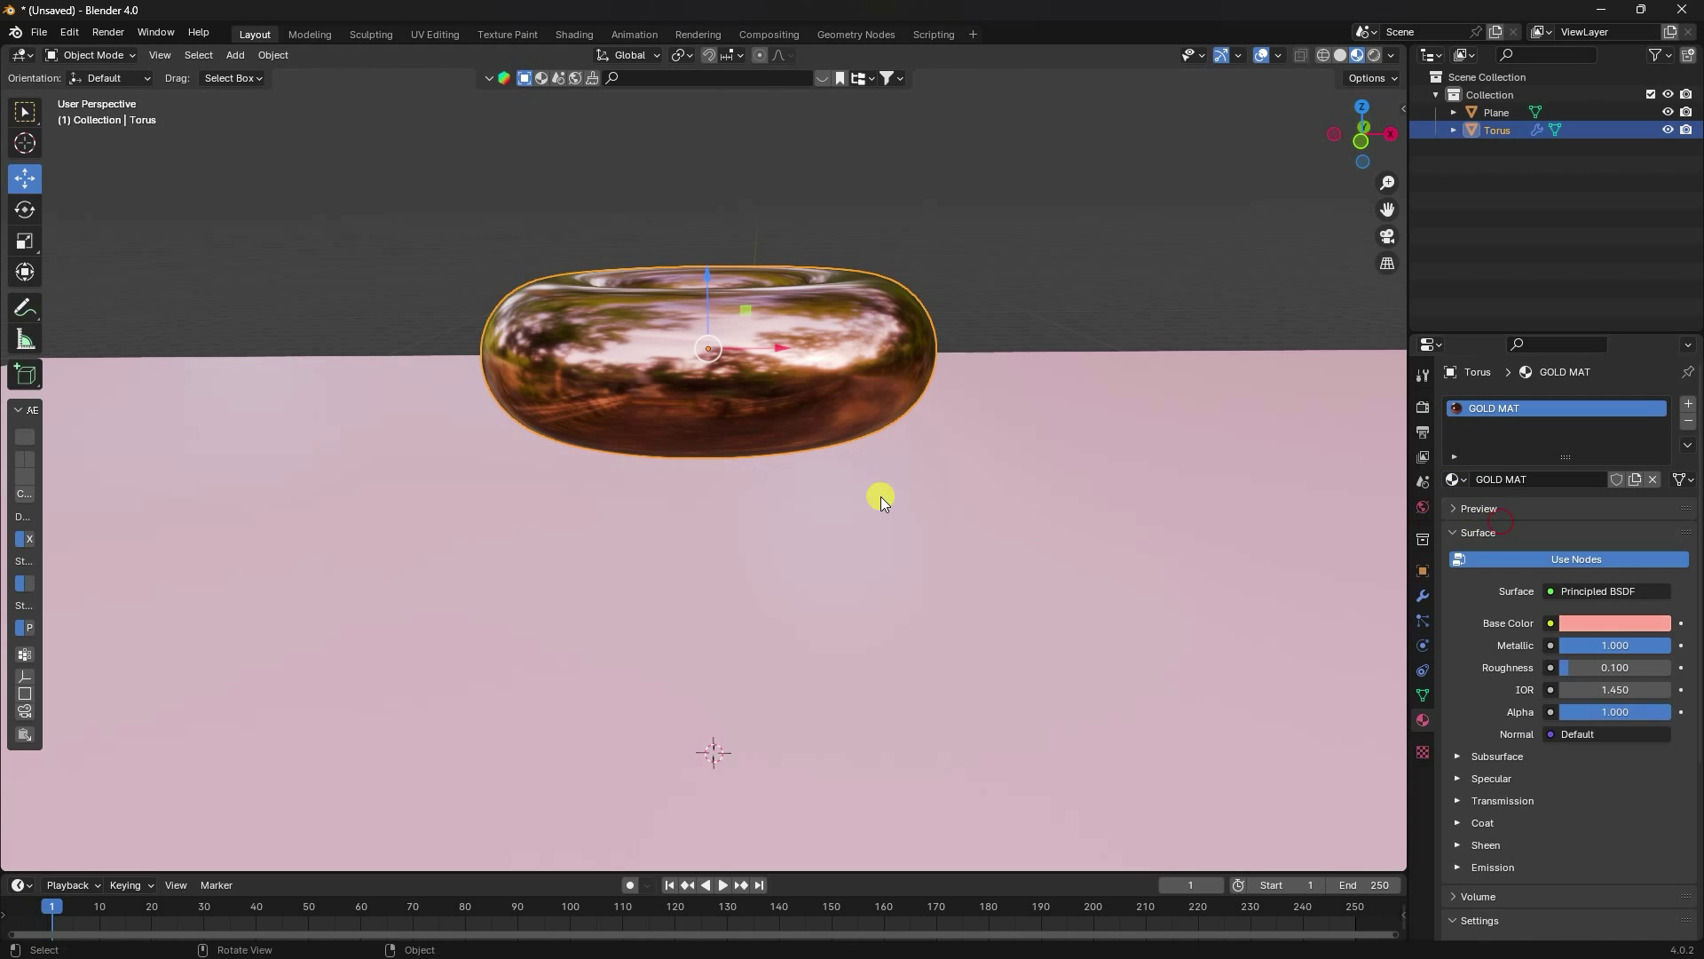
middle_click_drag(667, 430, 662, 475)
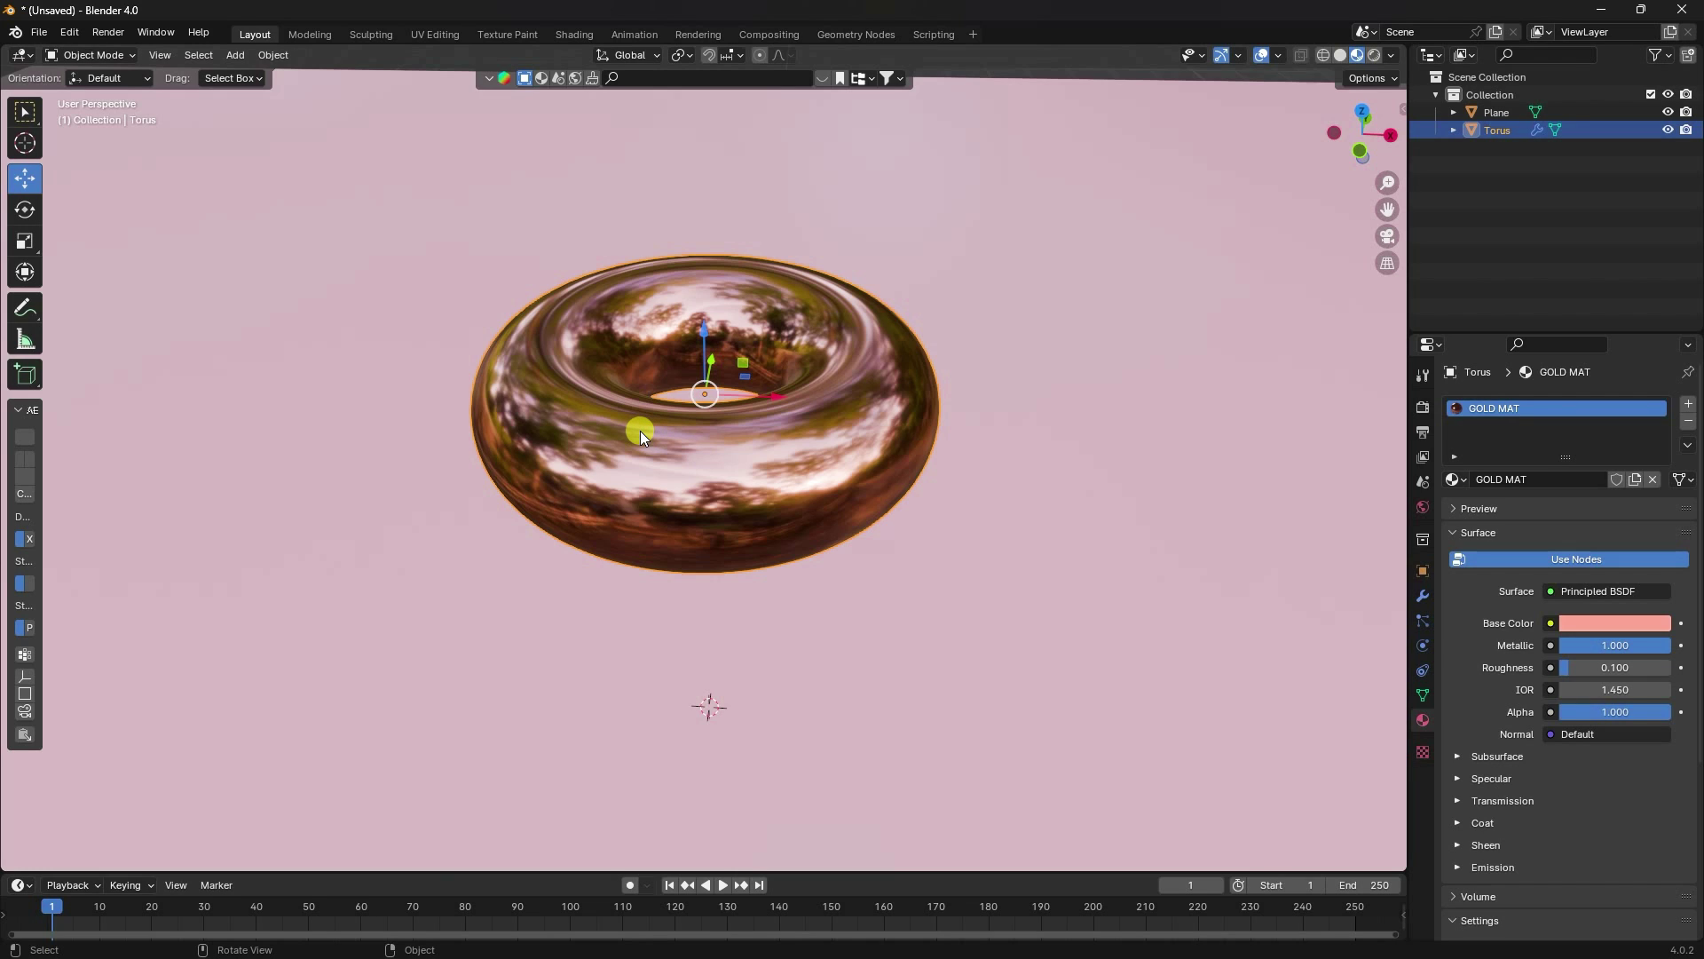
middle_click_drag(671, 440, 712, 484)
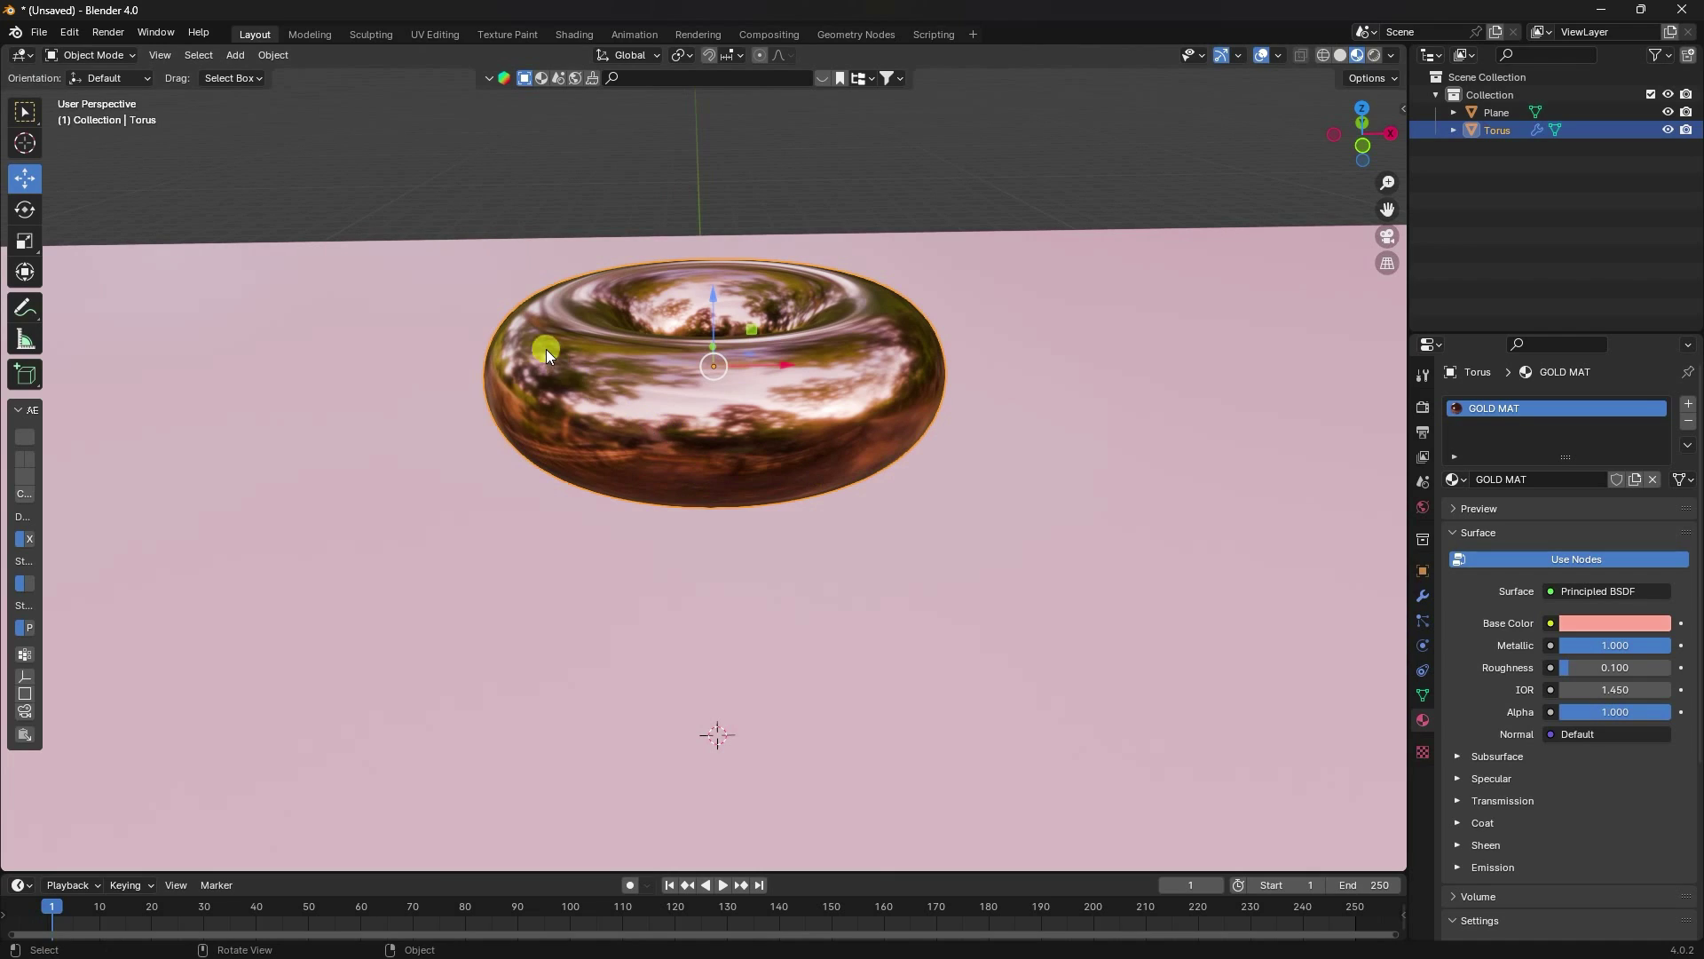
Step: Add Cloth and Collision physics to the torus and enable pressure at 1
left_click(1423, 644)
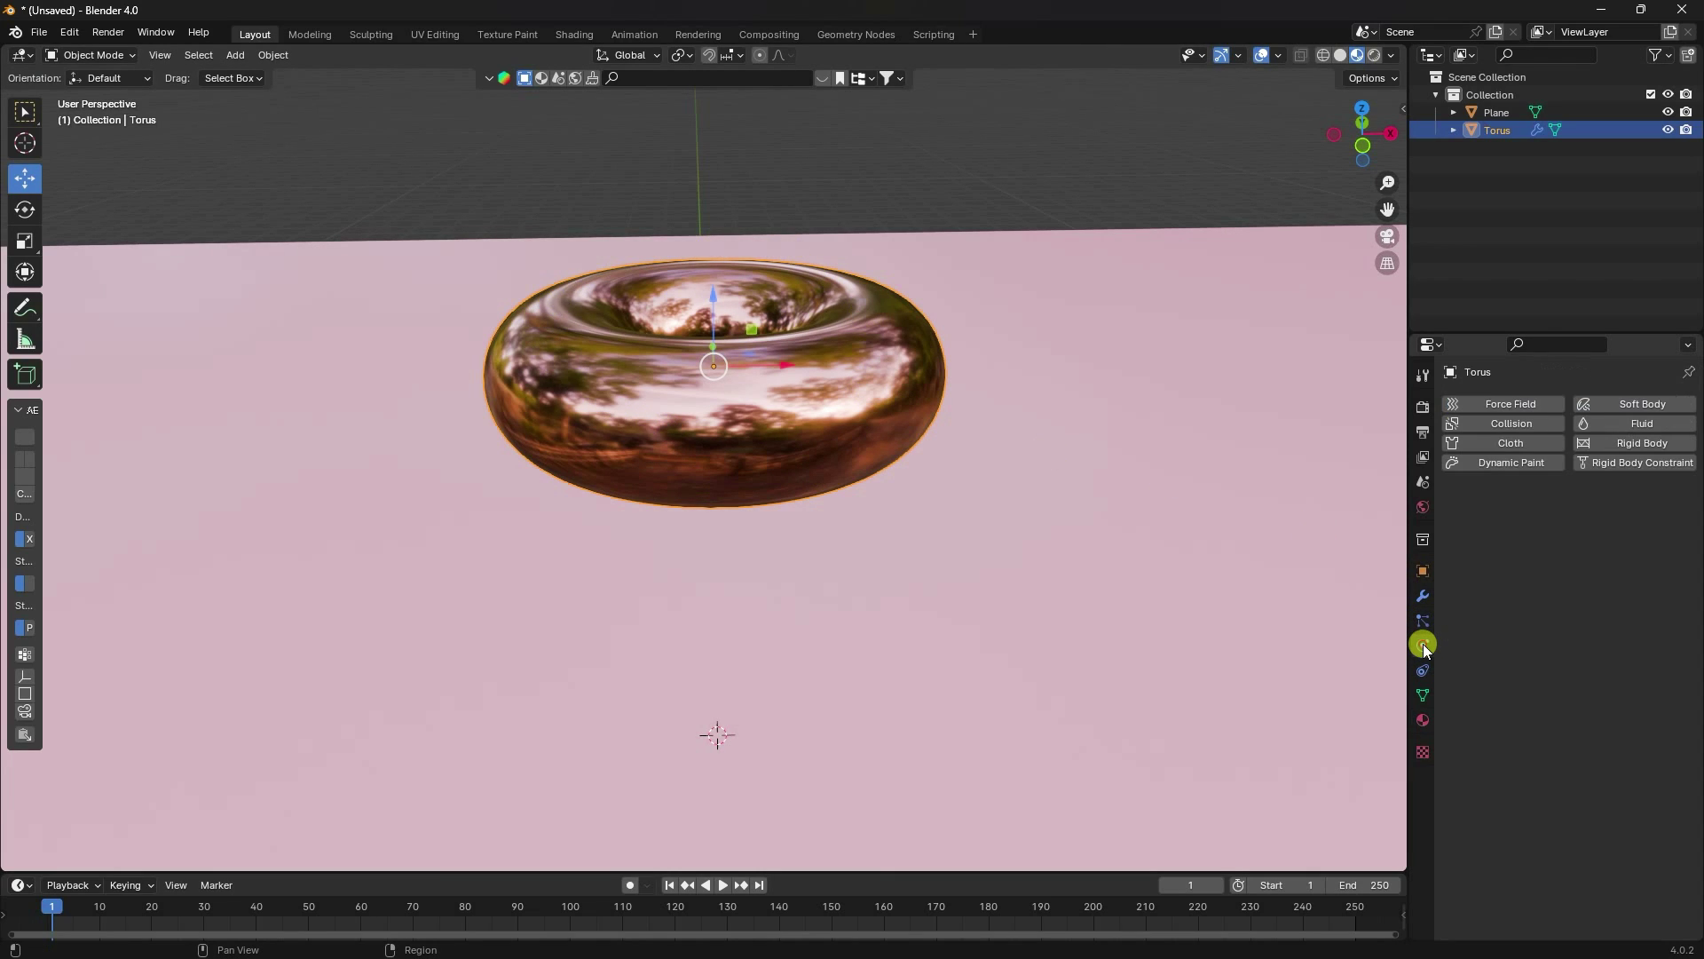
left_click(1472, 445)
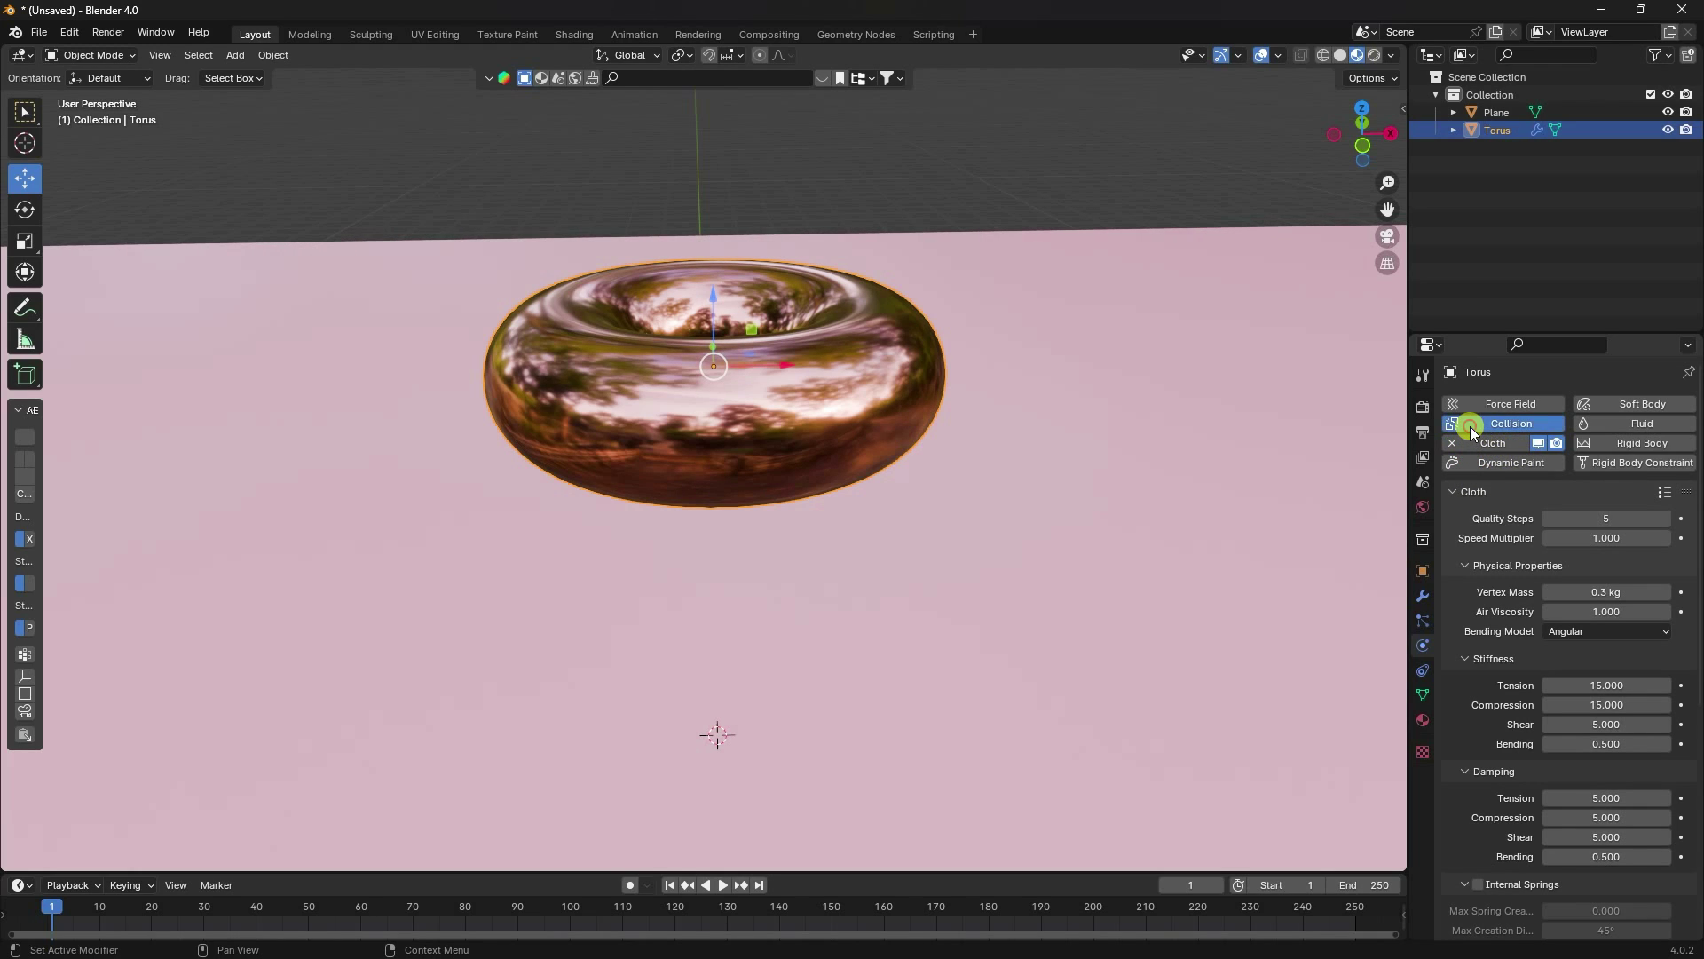
left_click(1469, 427)
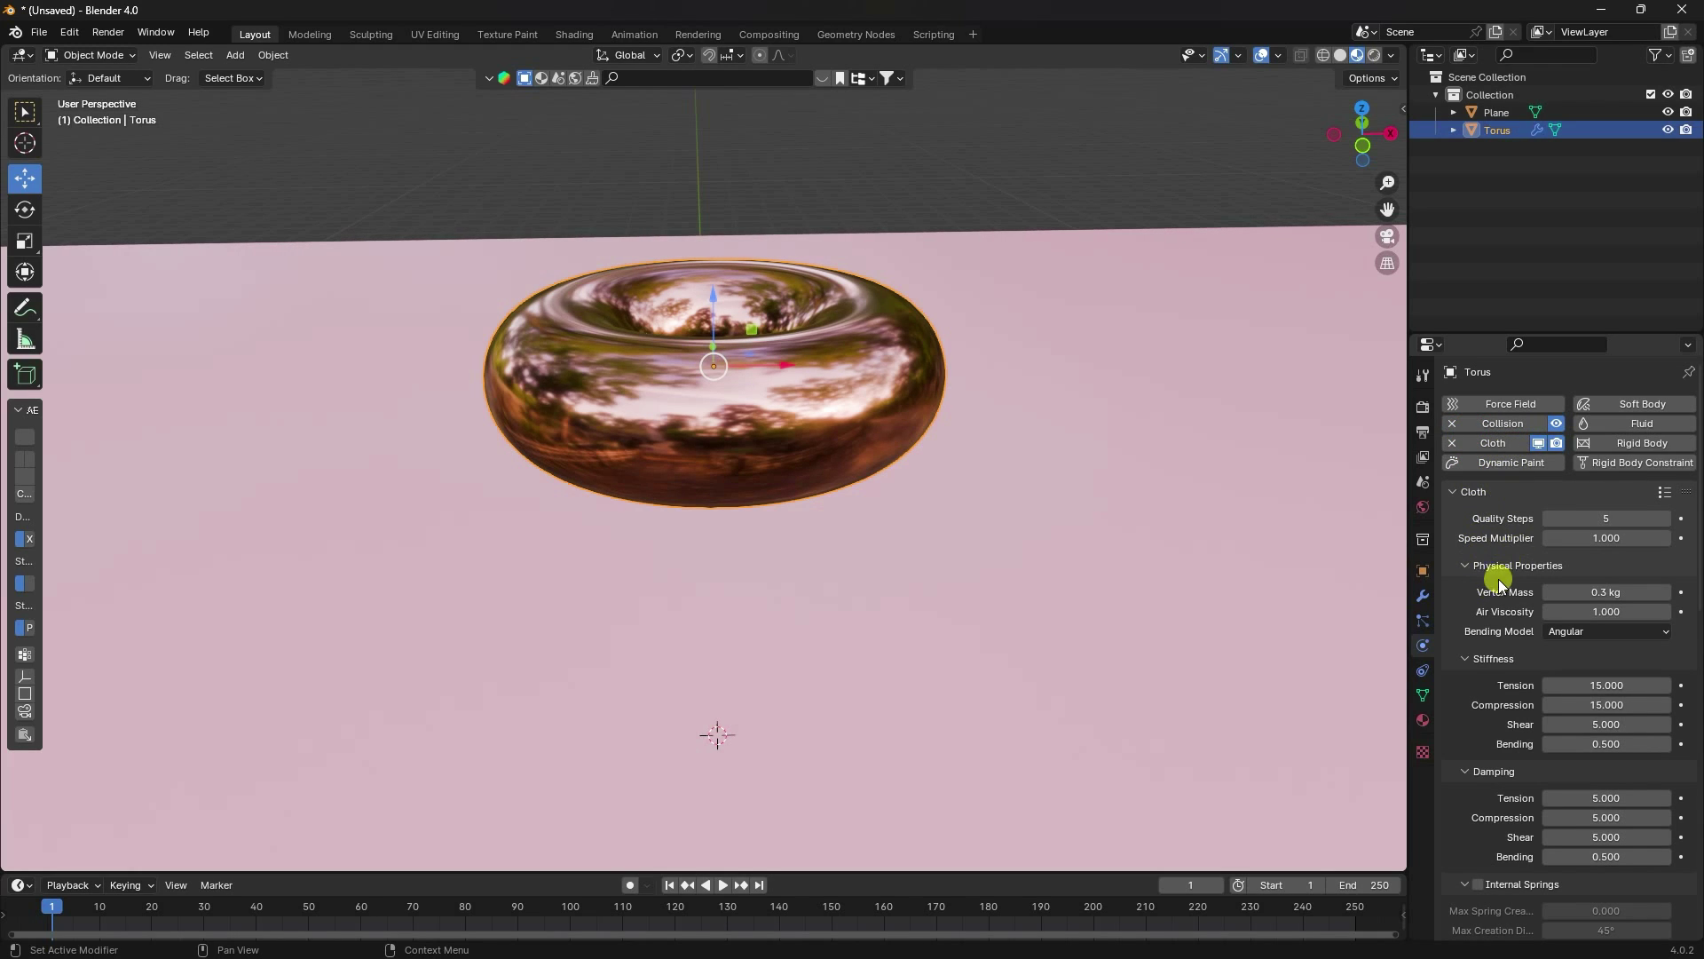
scroll(1477, 578, "down", 10)
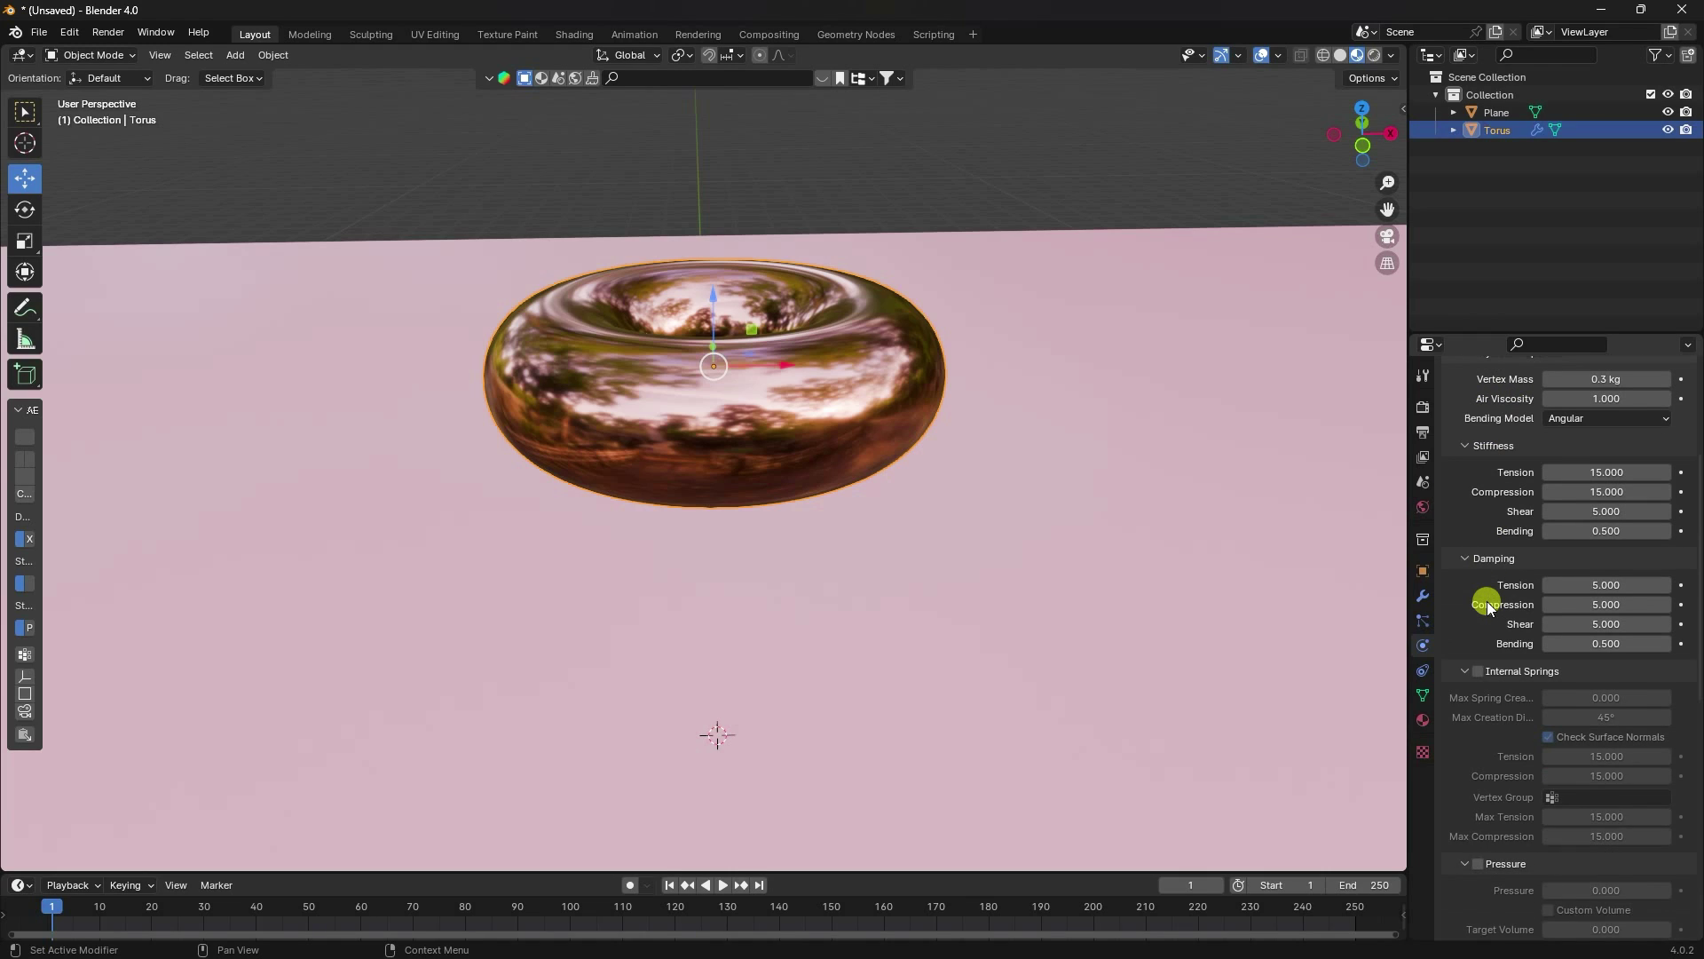
scroll(1488, 600, "down", 4)
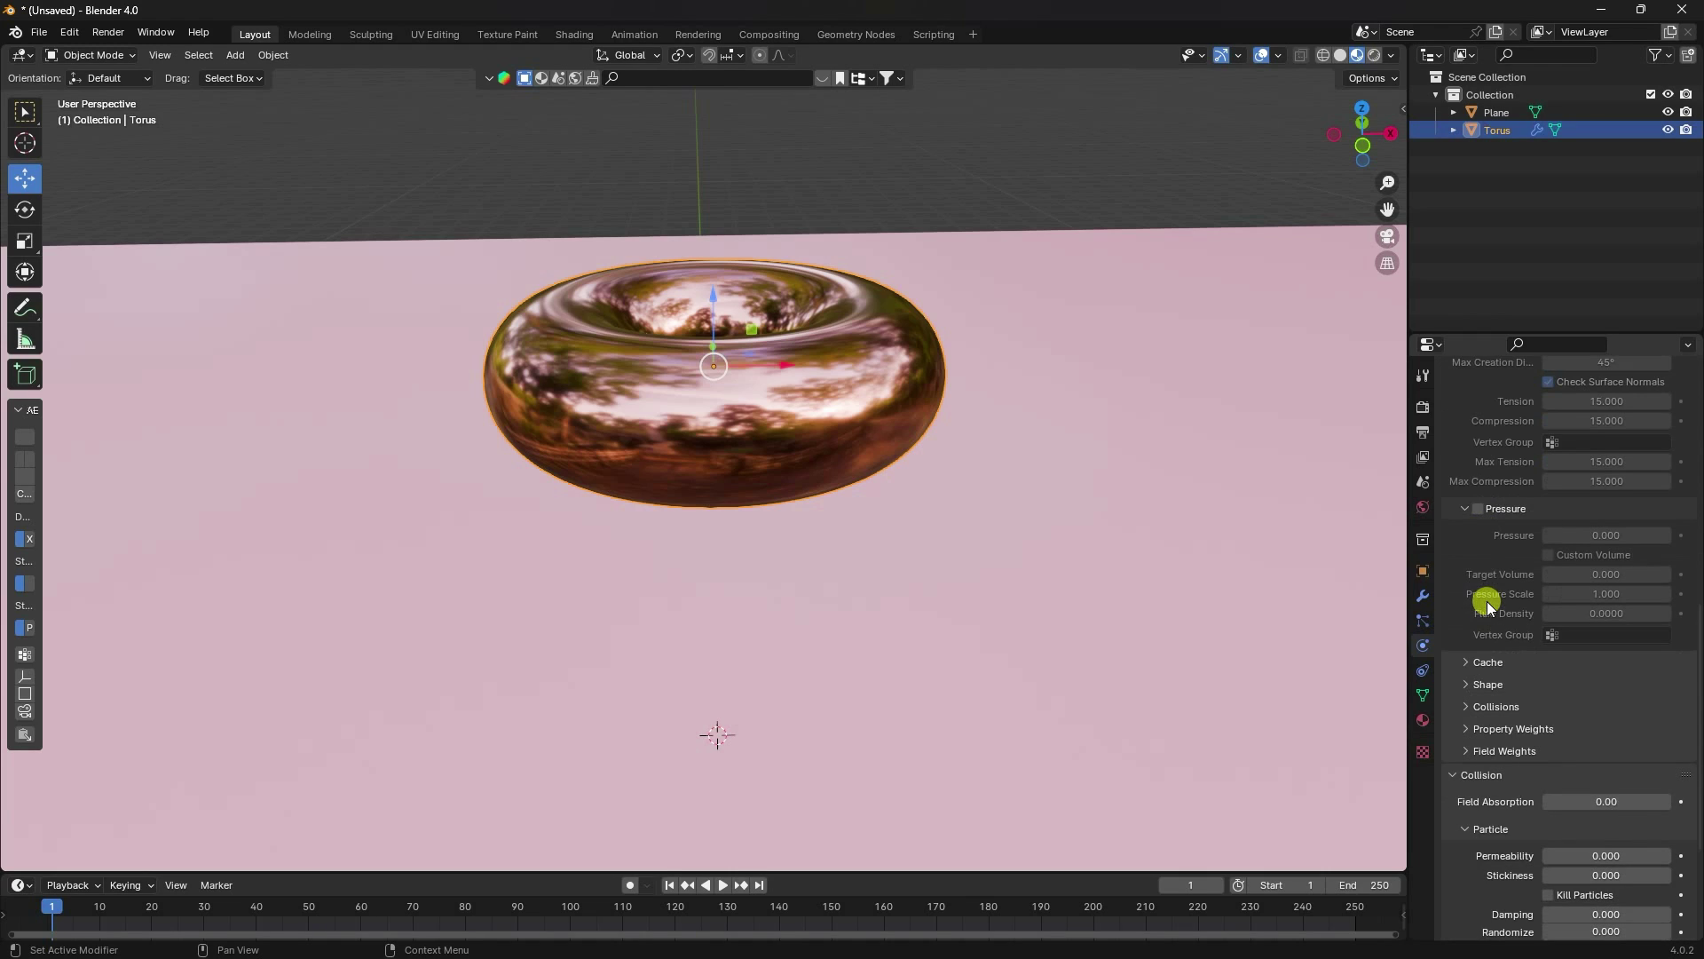
left_click(1478, 509)
left_click(1628, 534)
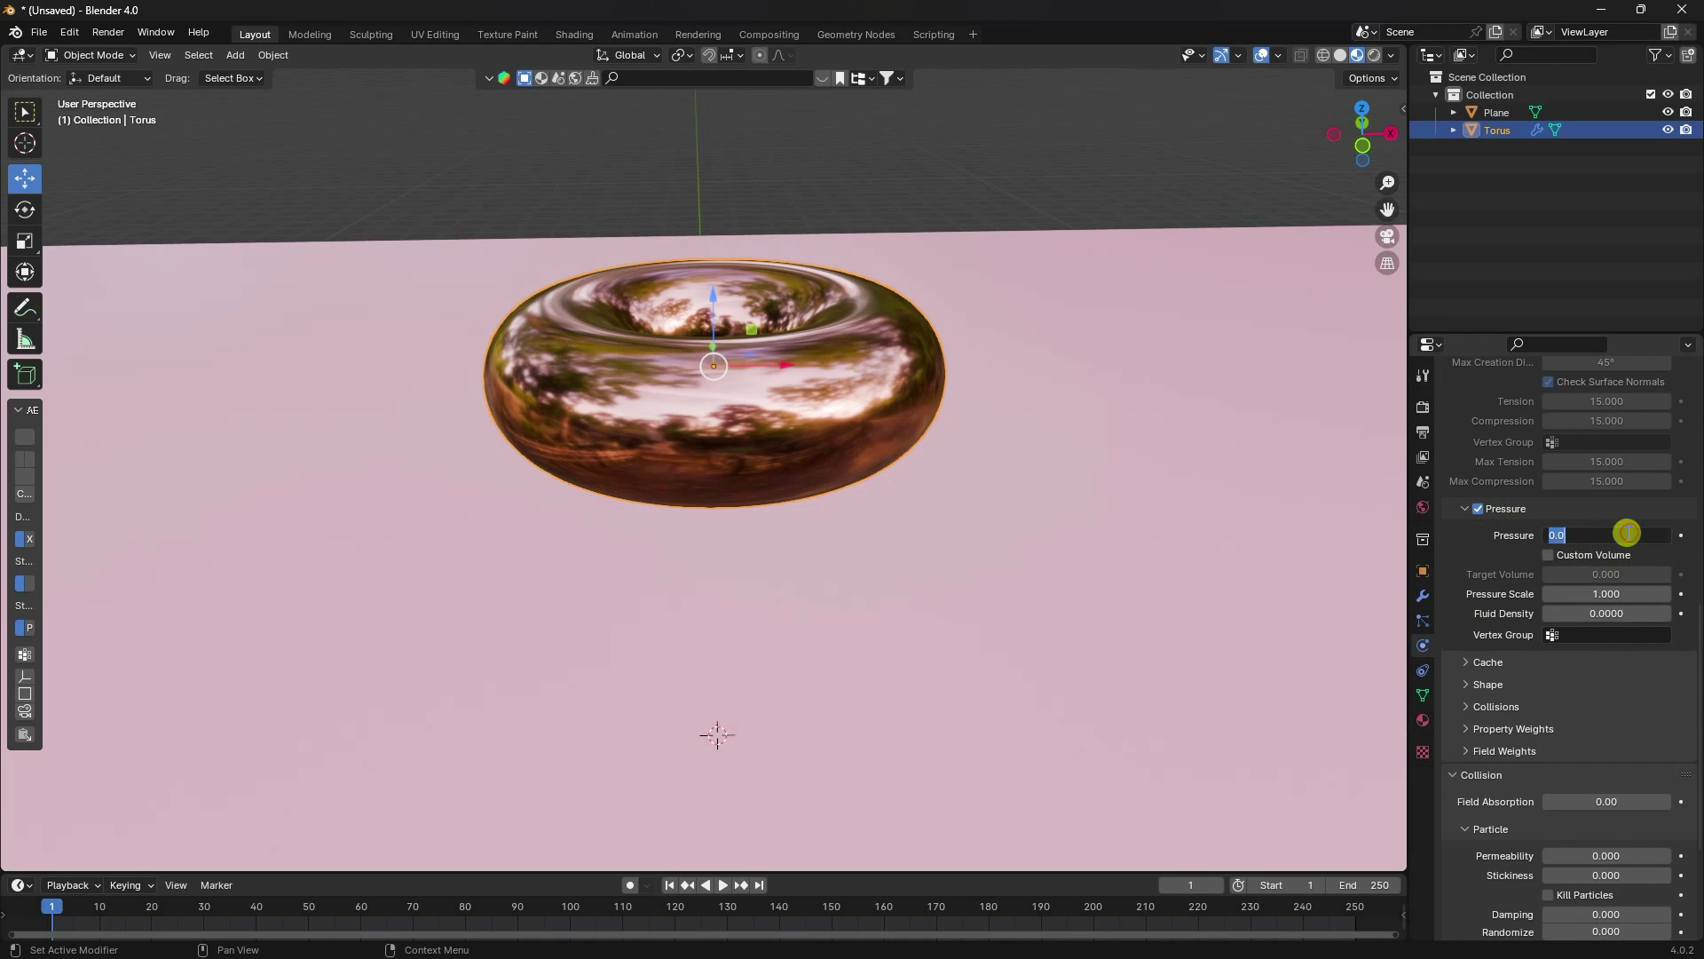
type("1")
key("Return")
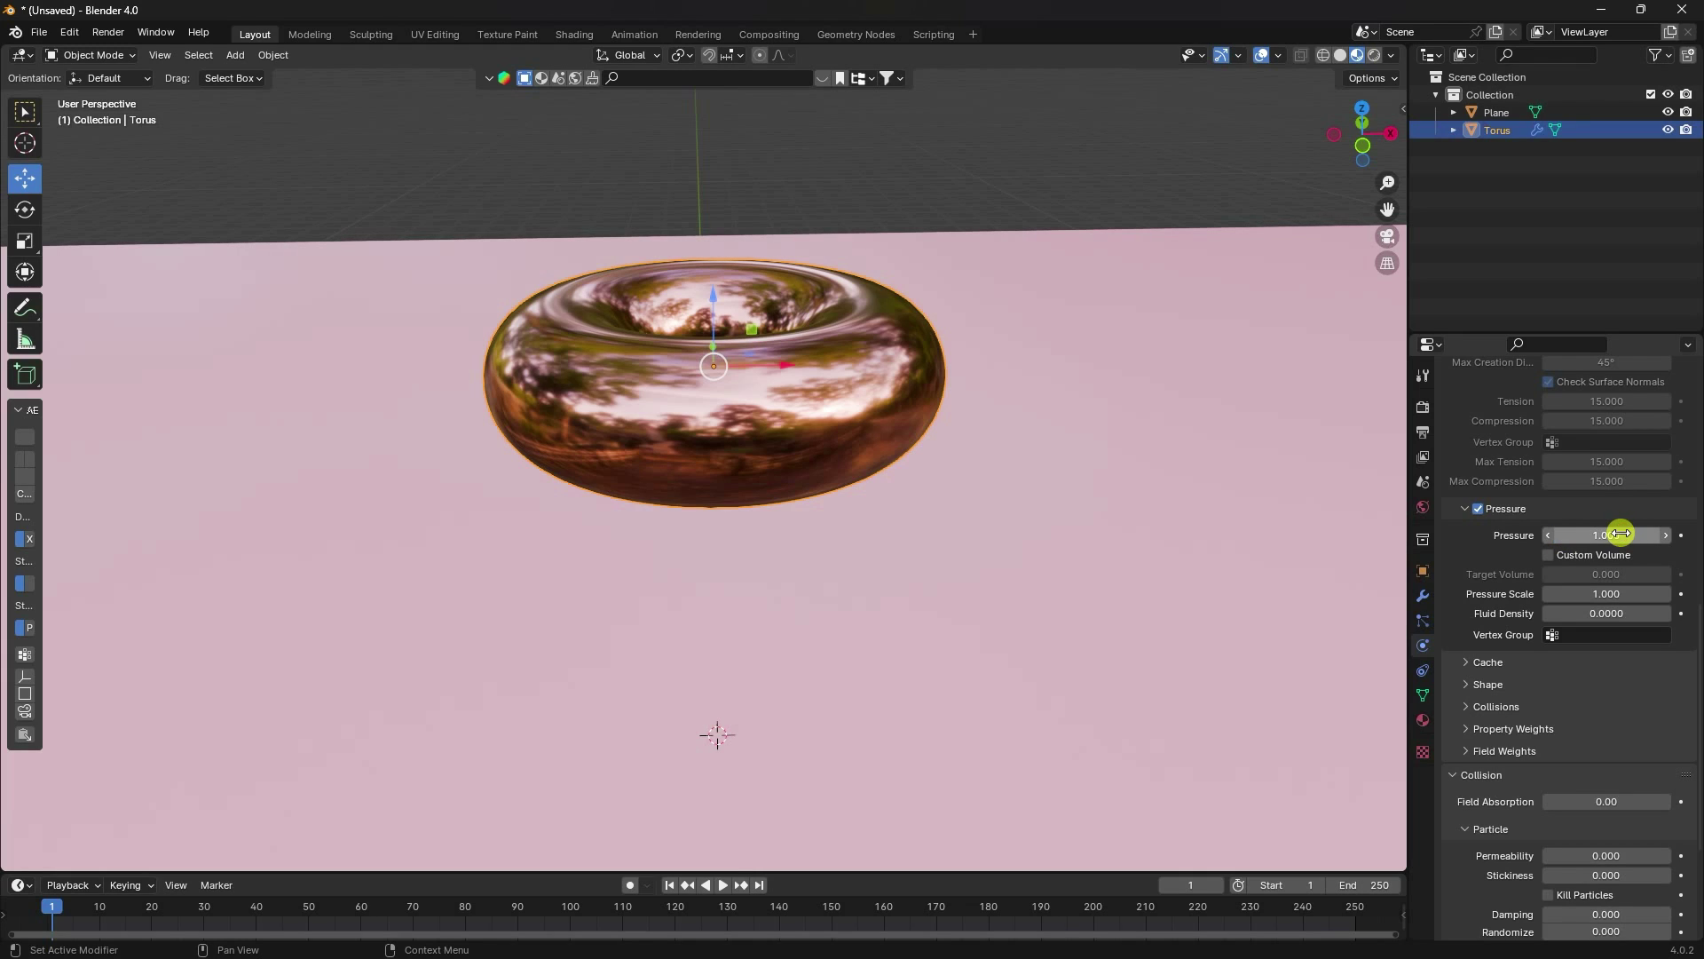
Step: Set the cloth cache end frame to 500 and collision quality to 5
left_click(1465, 662)
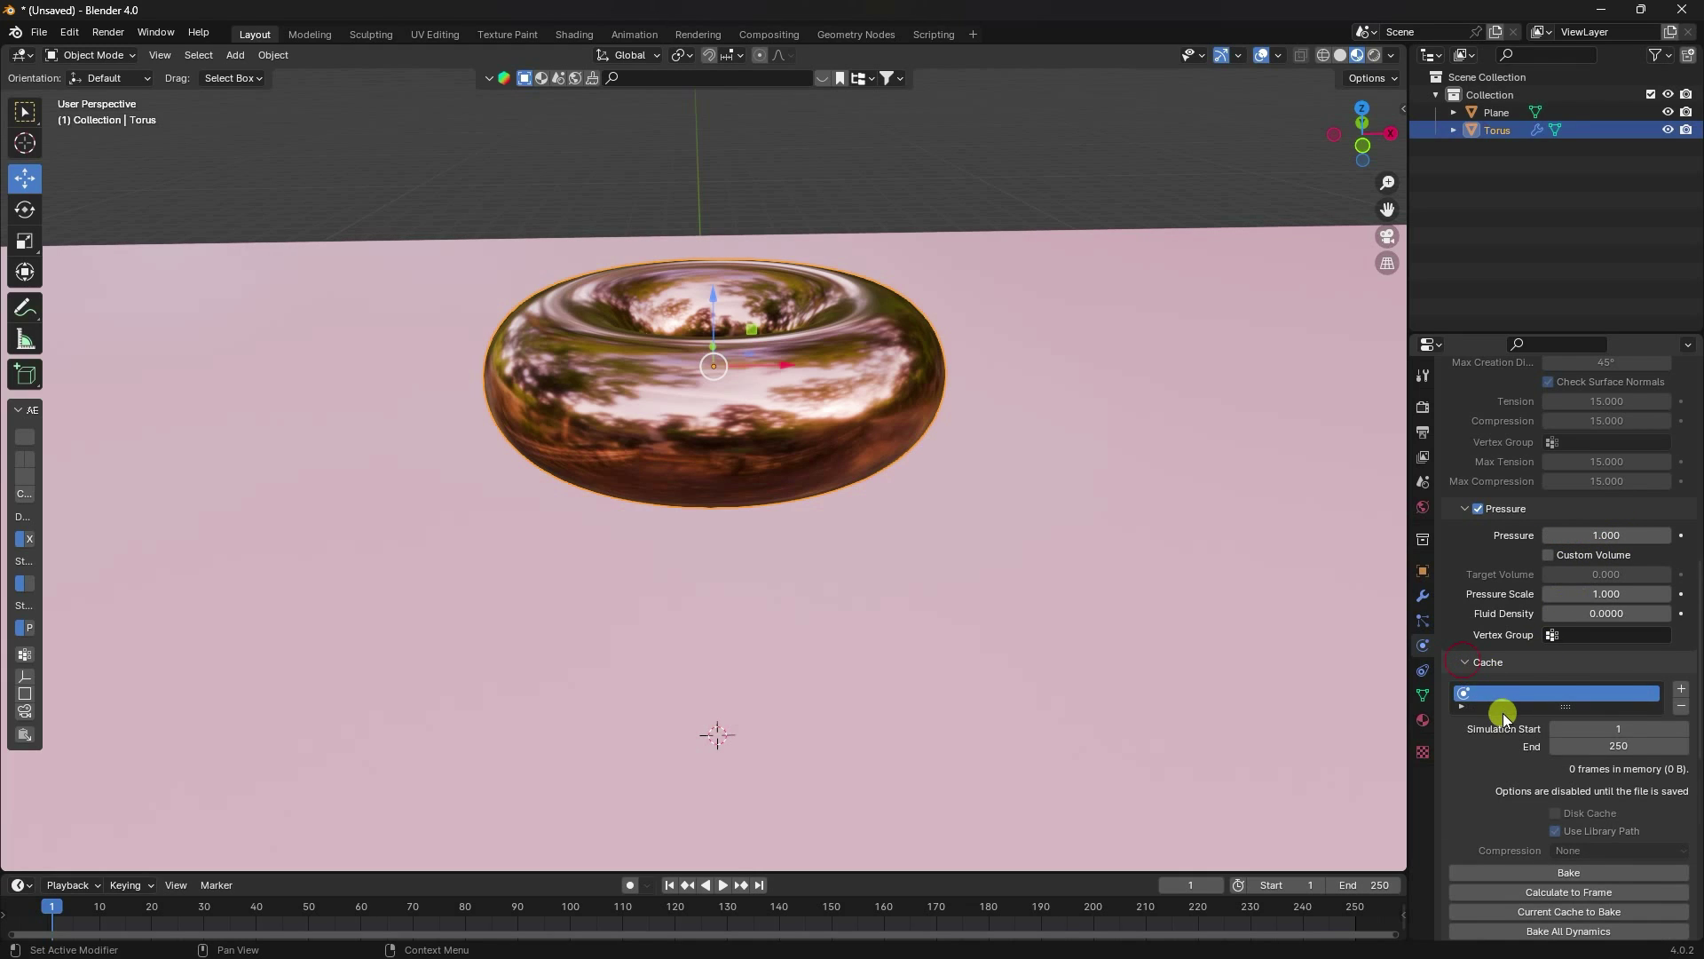
scroll(1522, 697, "down", 2)
left_click(1634, 681)
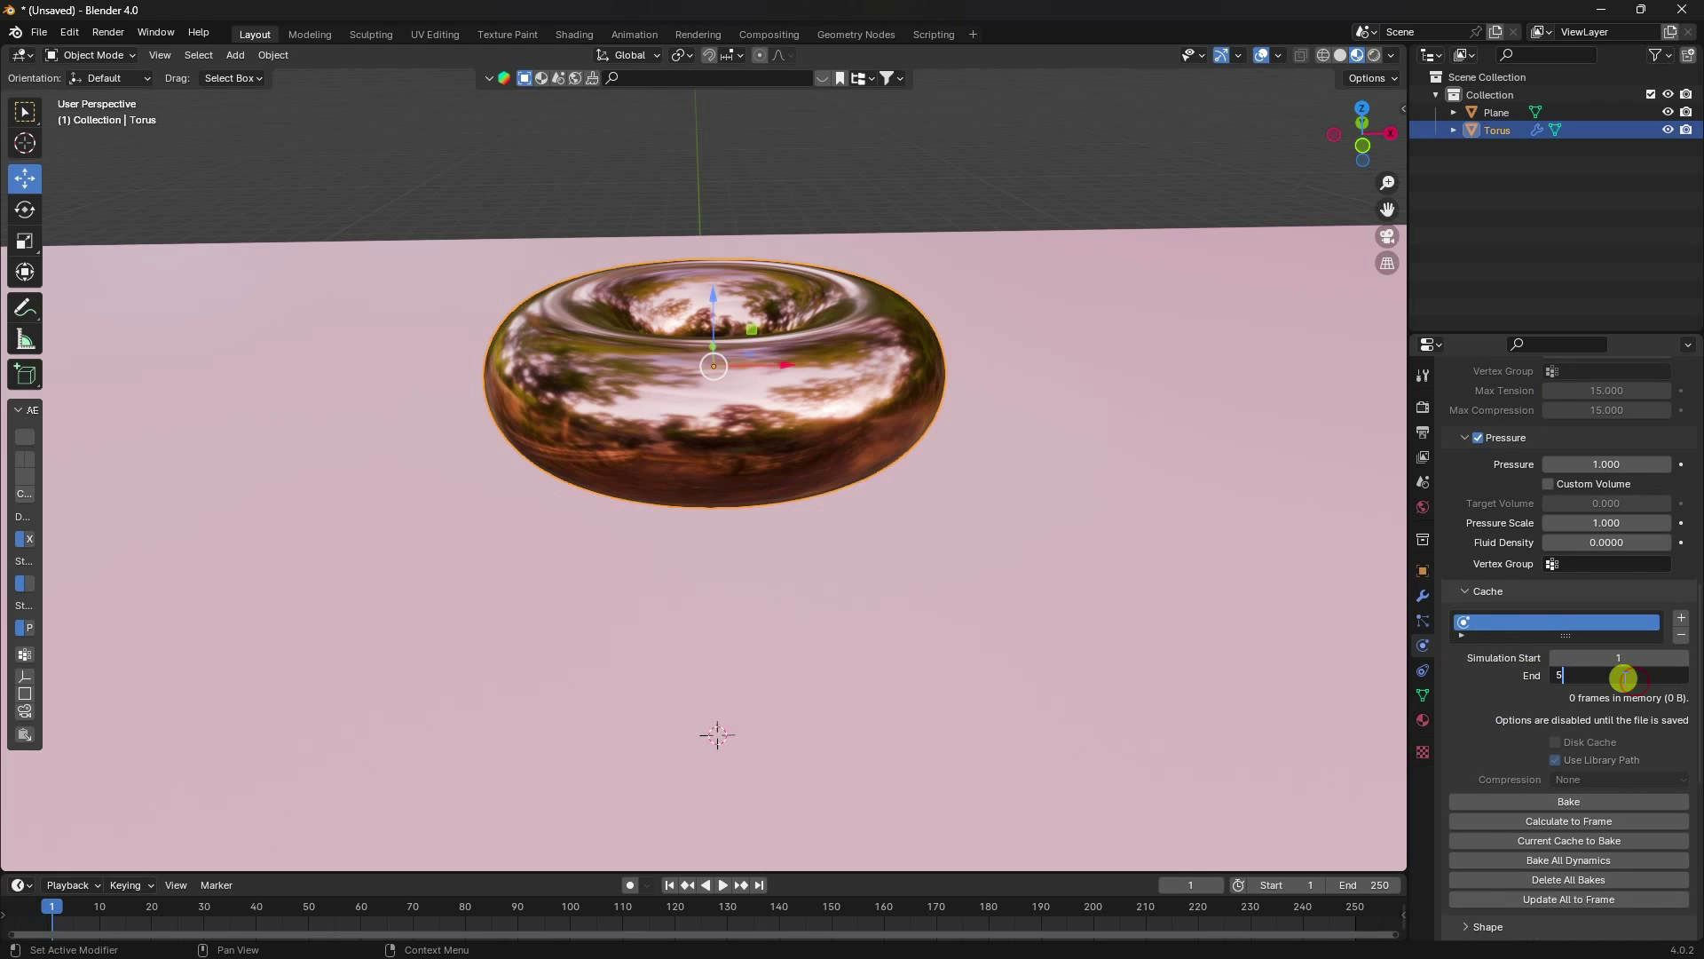
key("Return")
scroll(1547, 696, "down", 6)
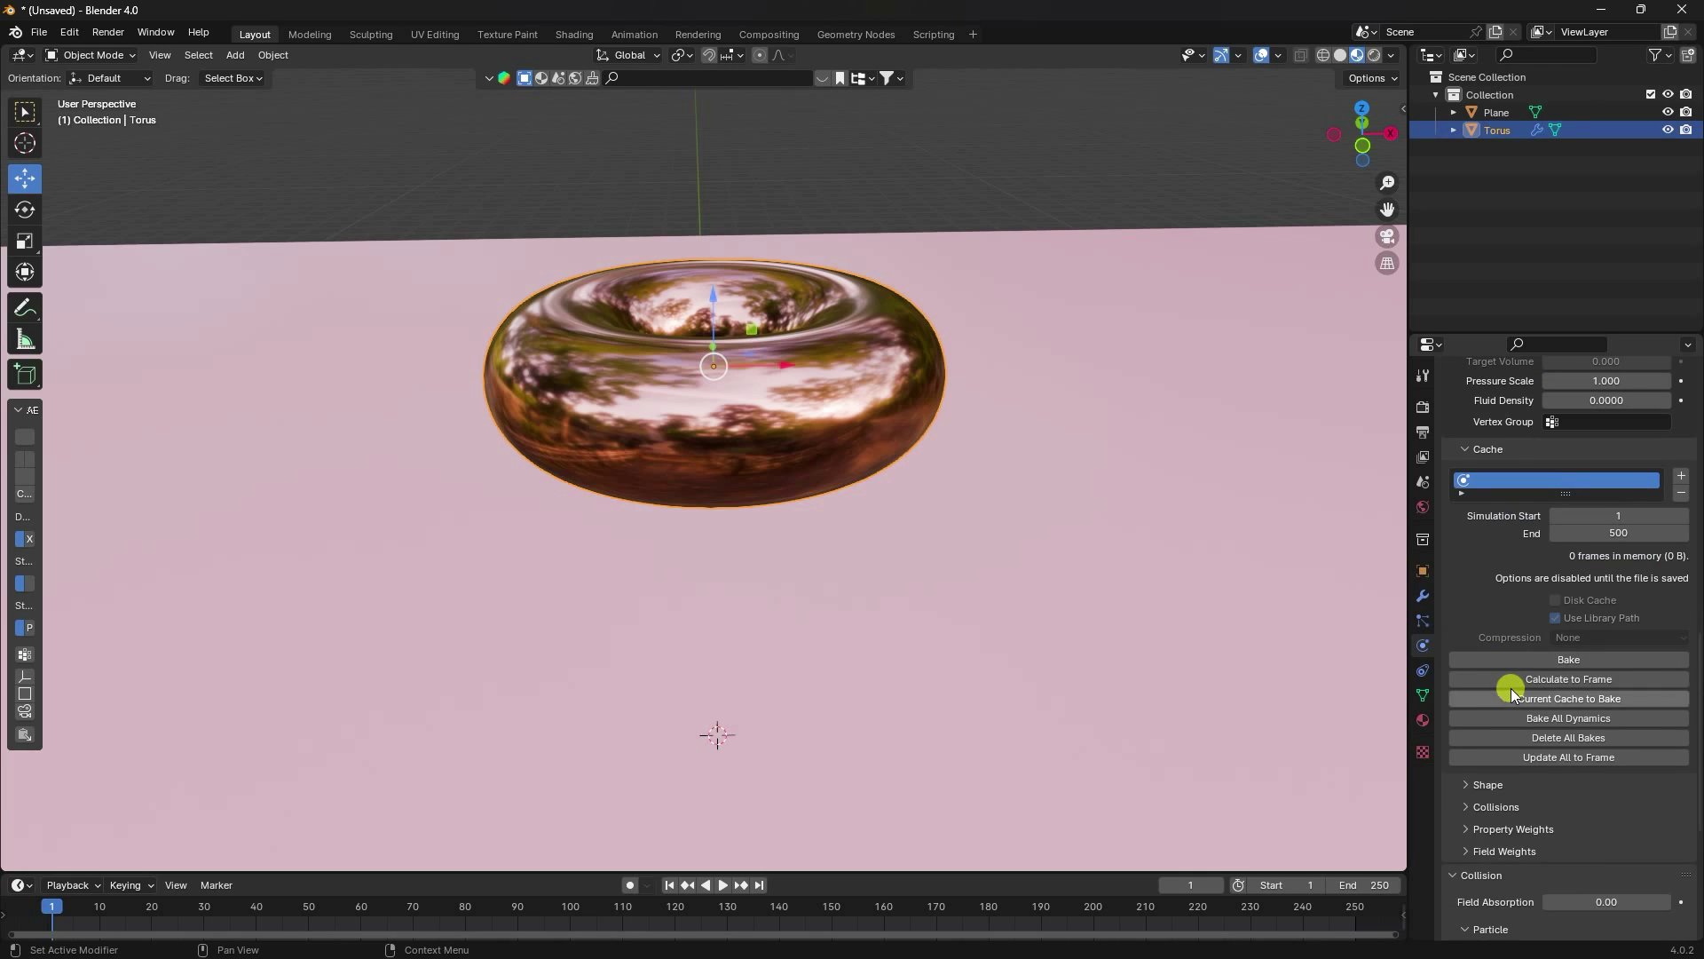
left_click(1484, 668)
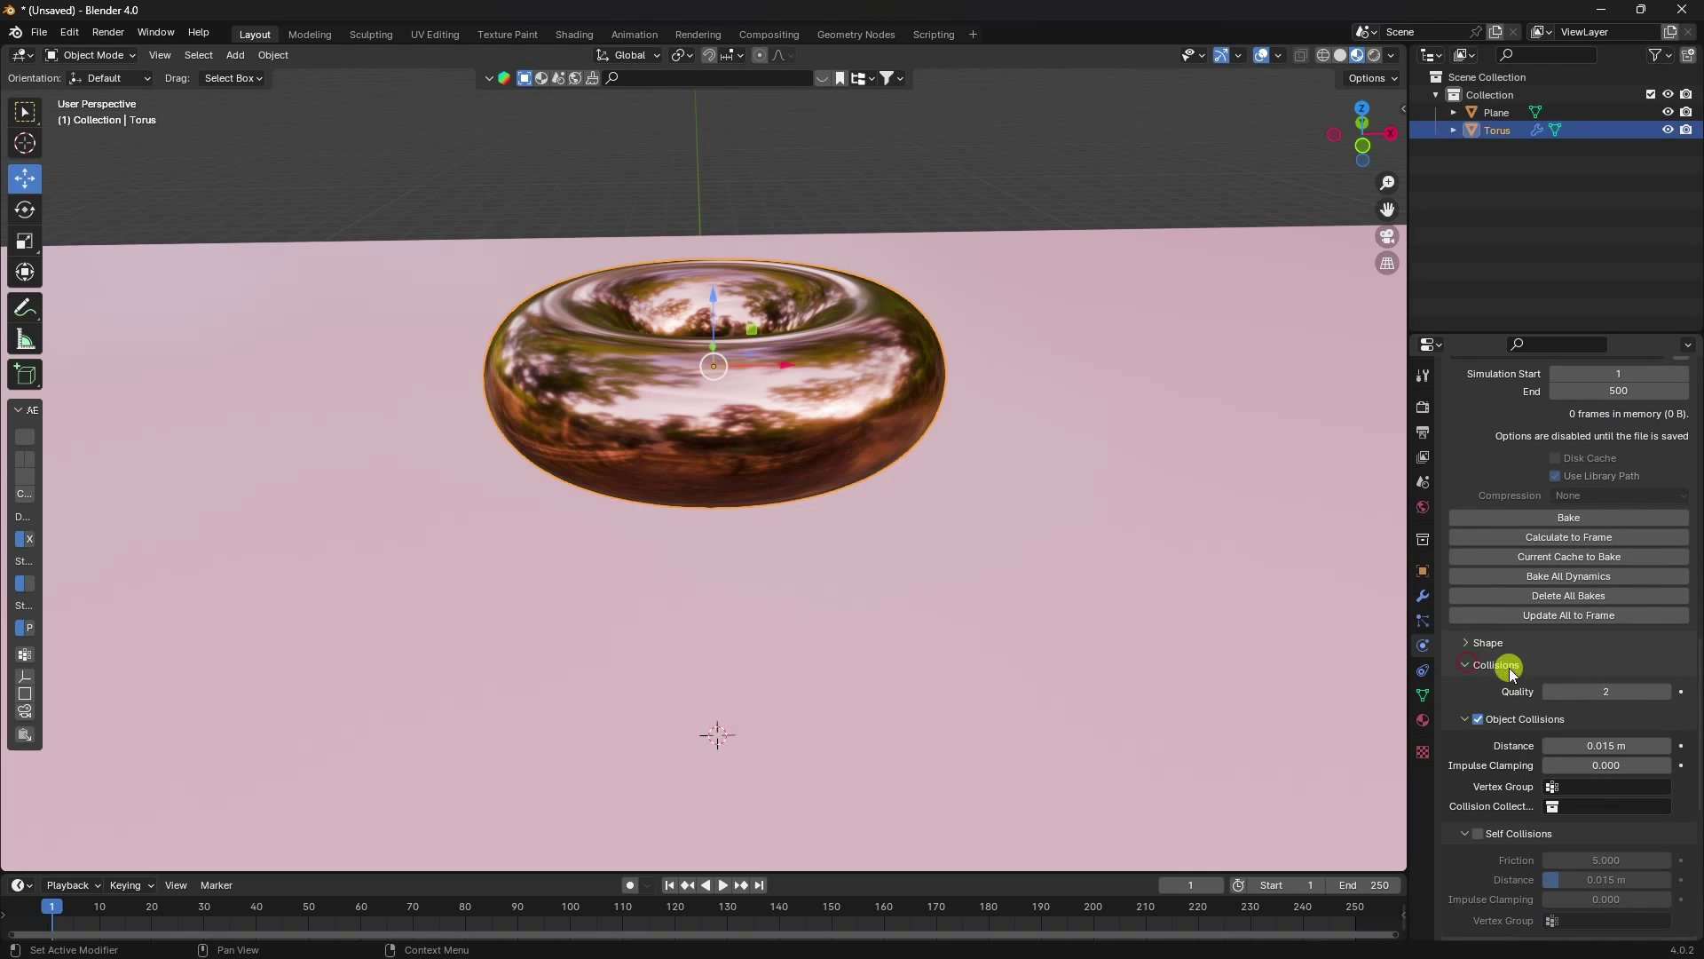
left_click(1666, 691)
left_click(1666, 691)
left_click(1666, 691)
Step: Enable self collisions with friction 1 and set soft body and cloth friction to 2
scroll(1505, 744, "down", 5)
left_click(1489, 658)
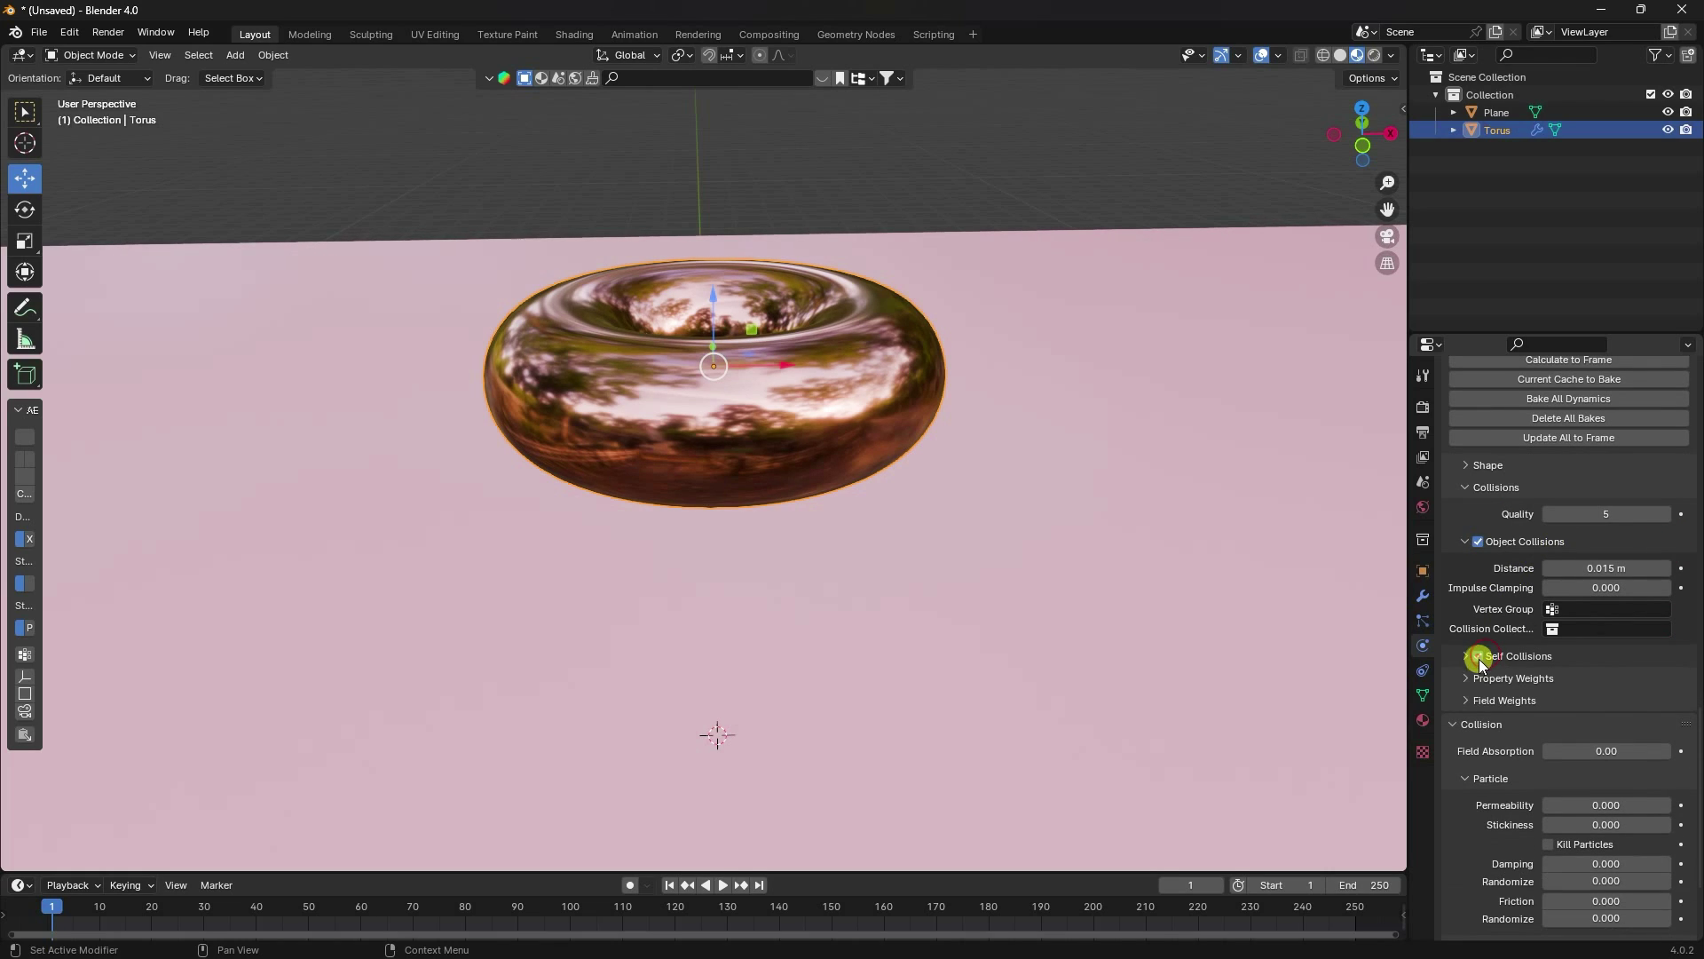
left_click(1479, 659)
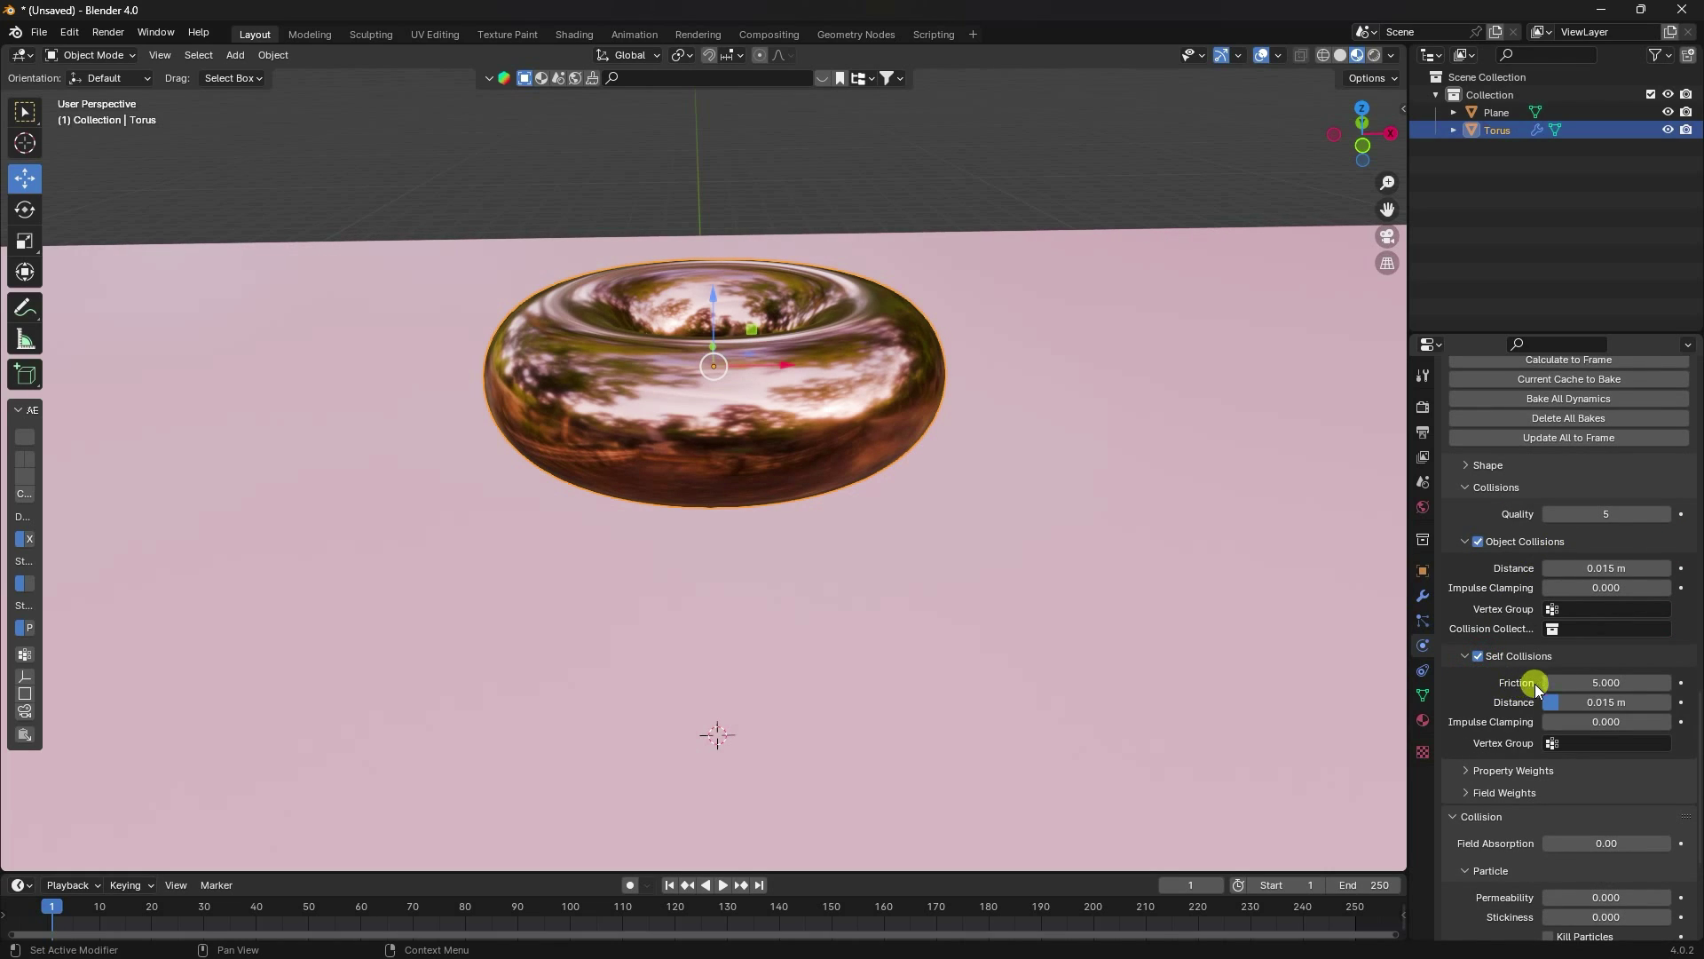
left_click(1610, 683)
type("1")
key("Return")
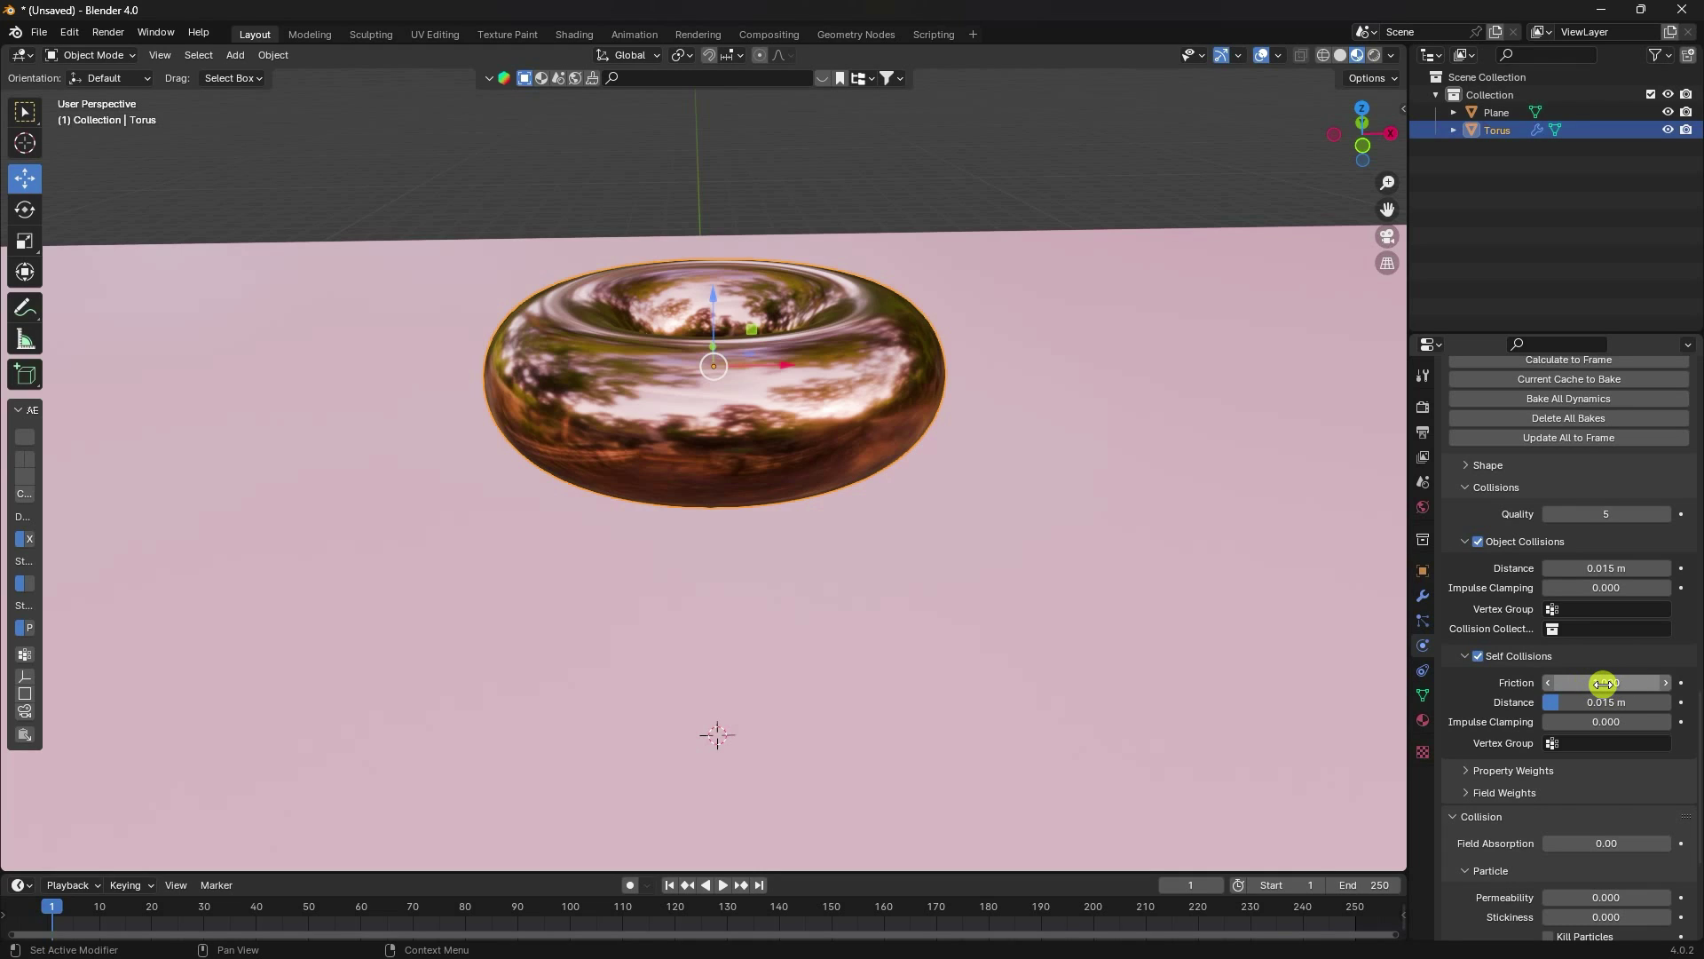
scroll(1499, 710, "down", 5)
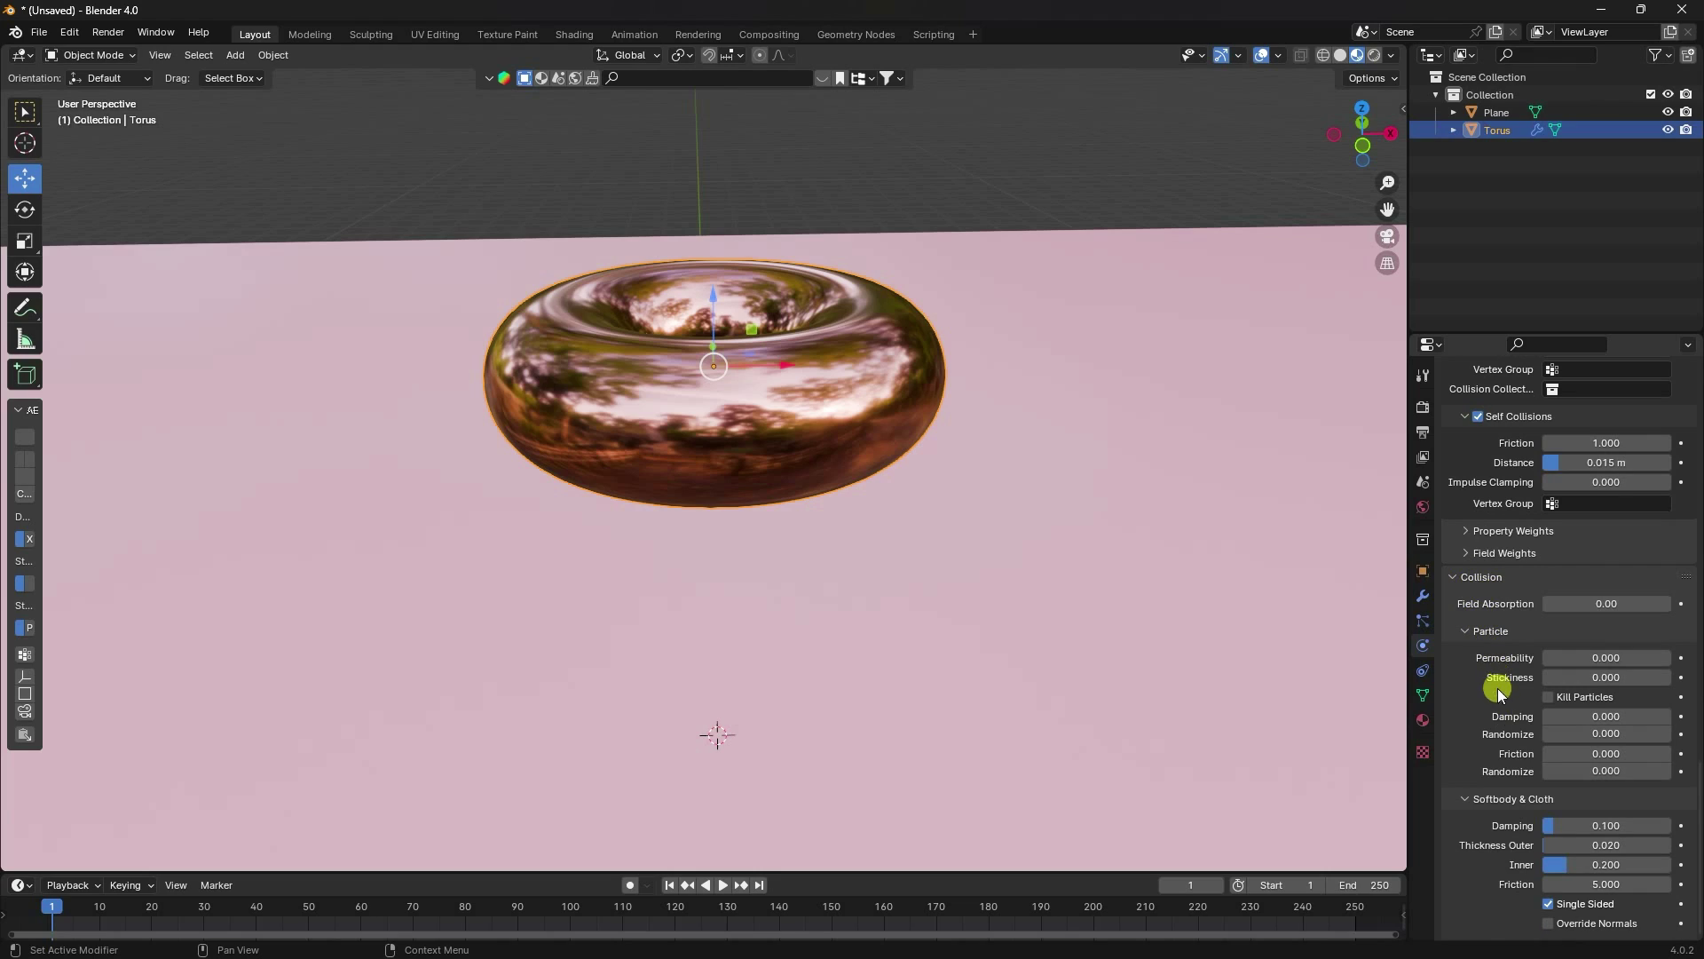
left_click(1598, 881)
type("2")
key("Return")
Step: Add a UV sphere and place it above the torus at Z 6 m
left_click(233, 56)
mouse_move(252, 77)
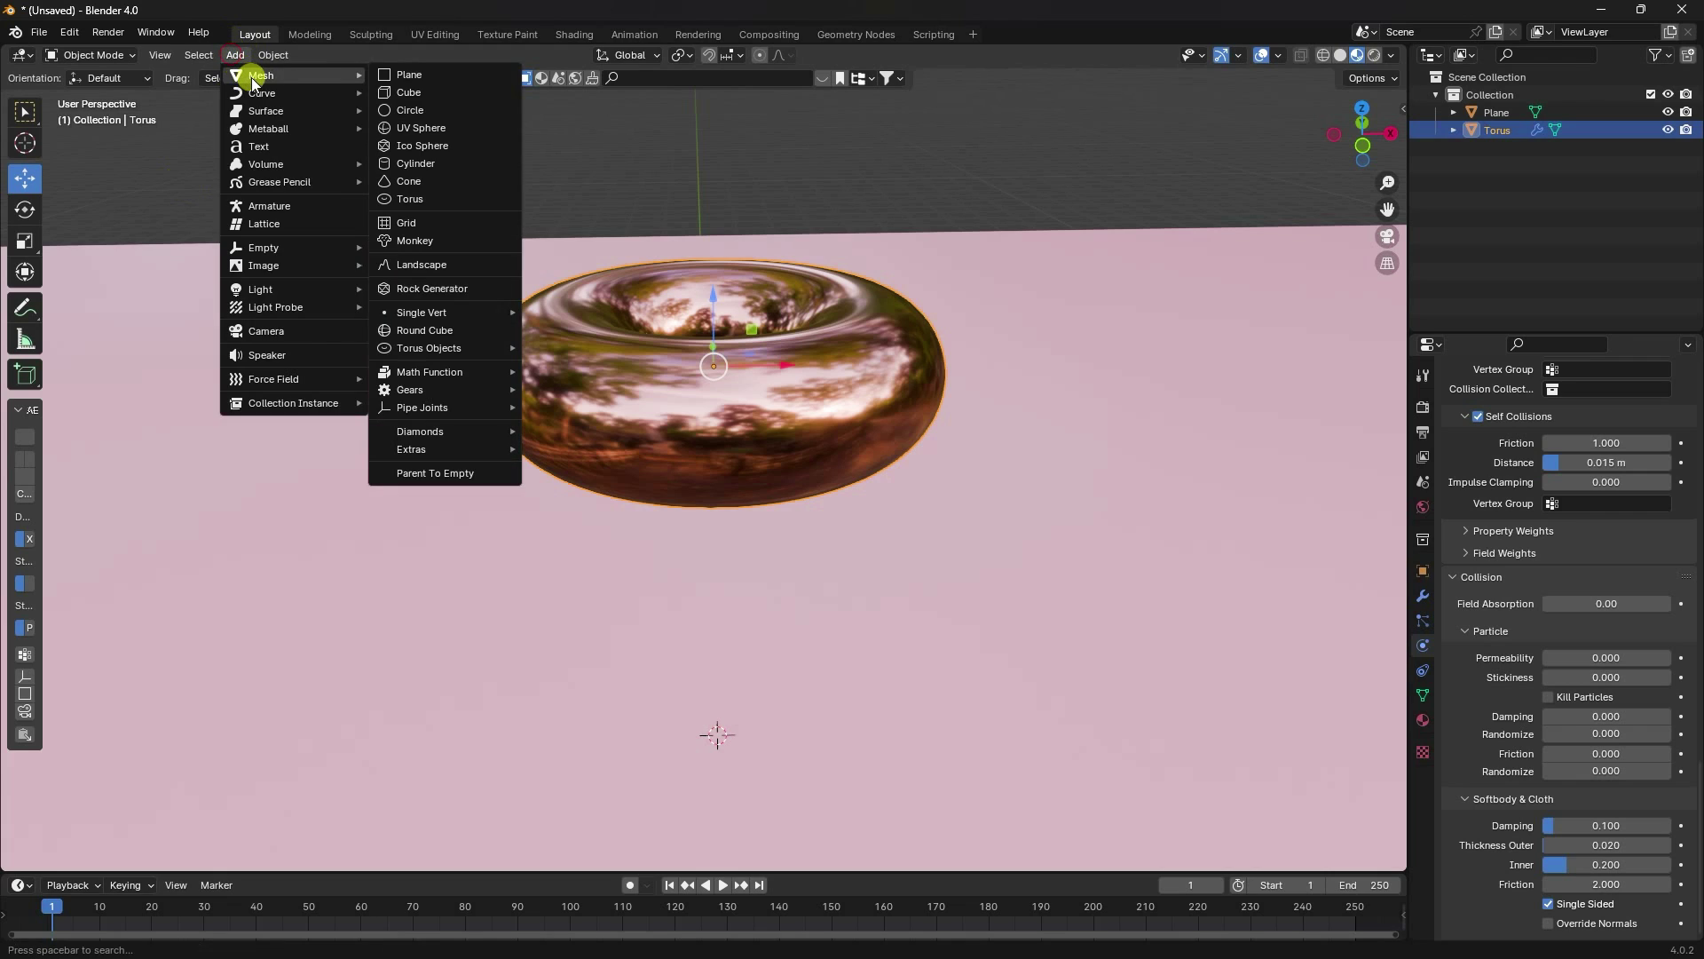
left_click(440, 133)
middle_click_drag(443, 142, 692, 596)
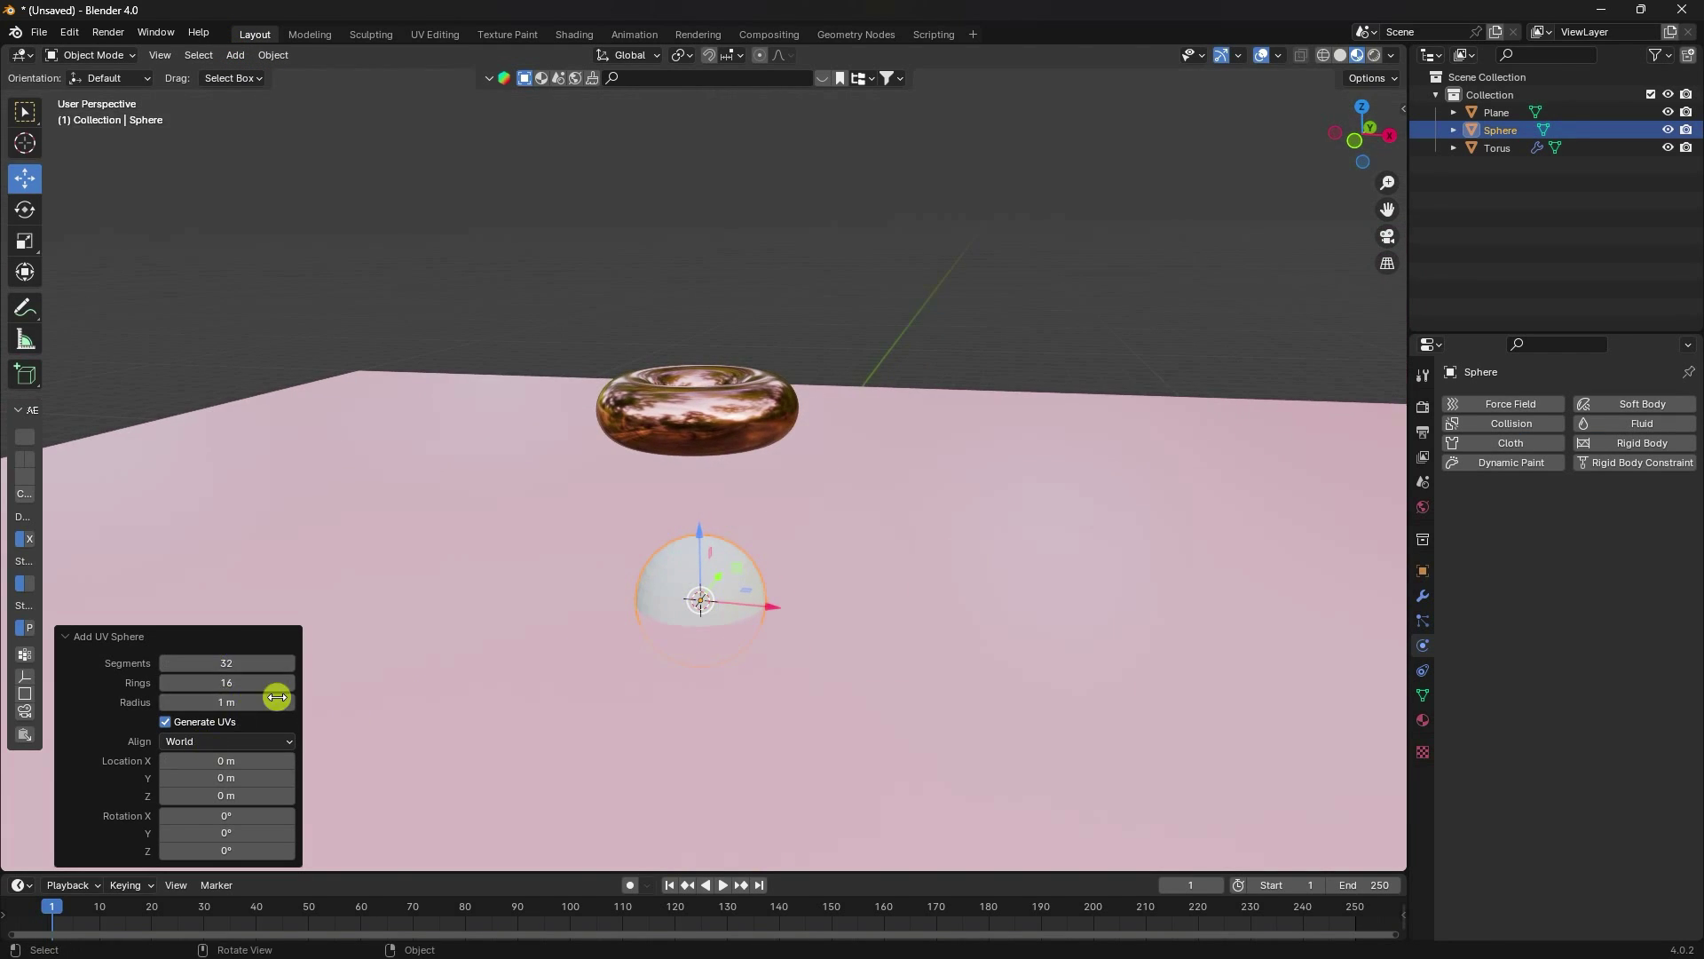
left_click_drag(695, 532, 644, 95)
left_click(1423, 571)
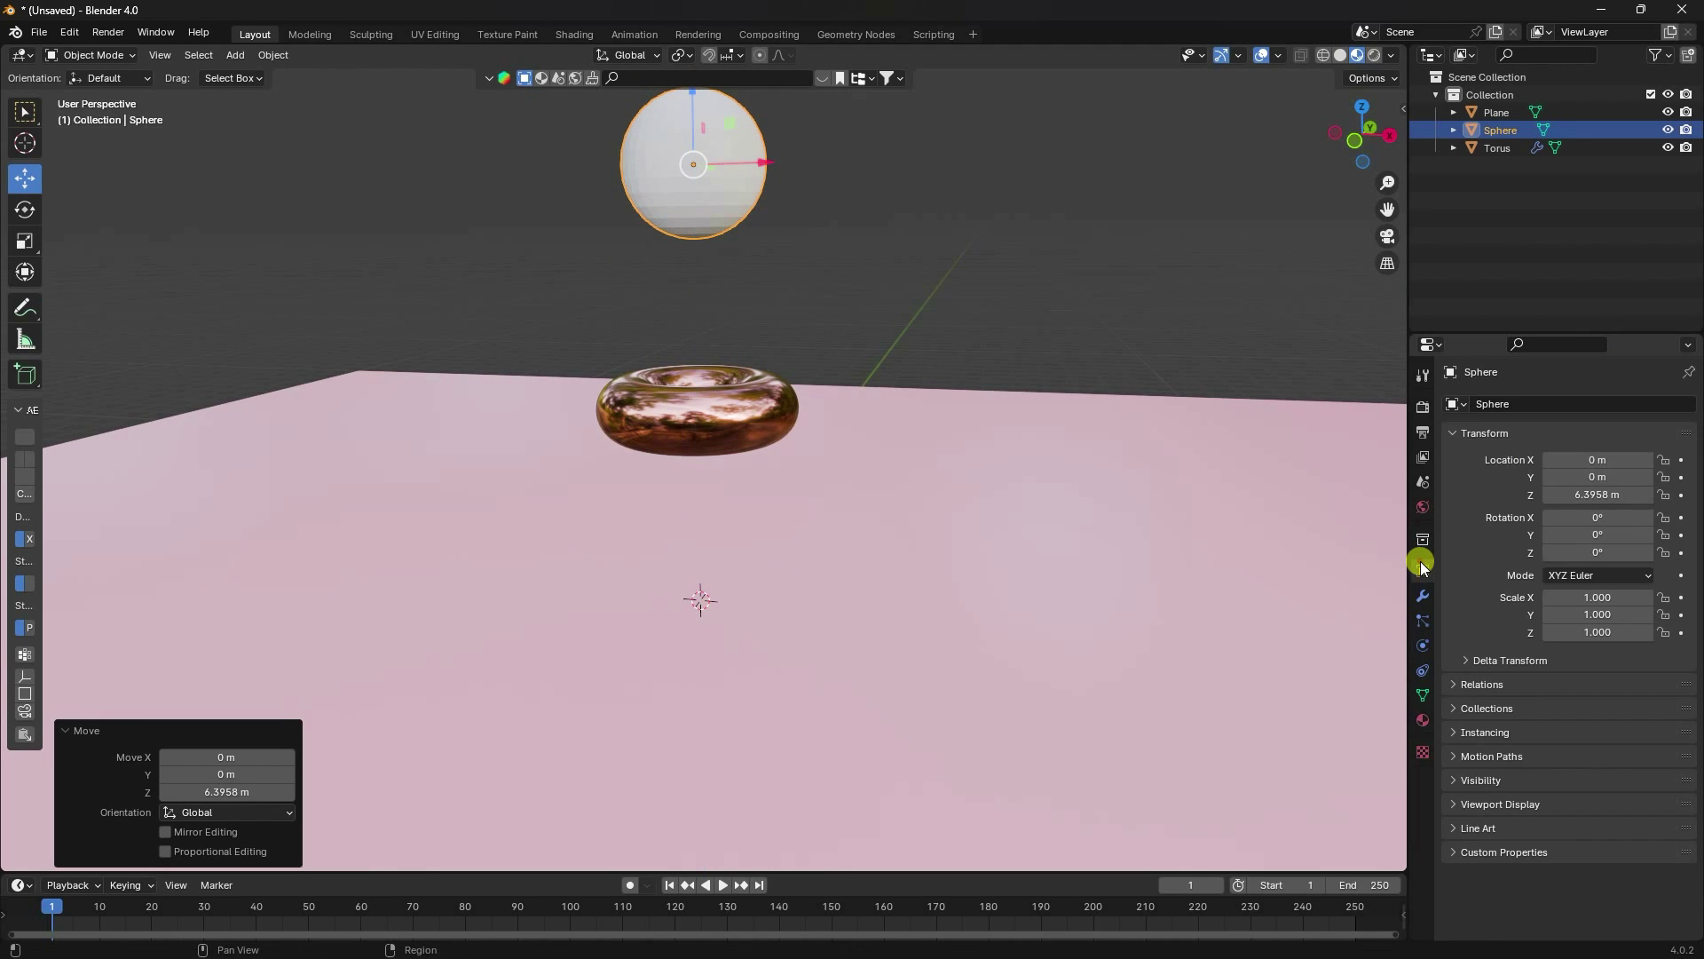
left_click(1605, 495)
type("6")
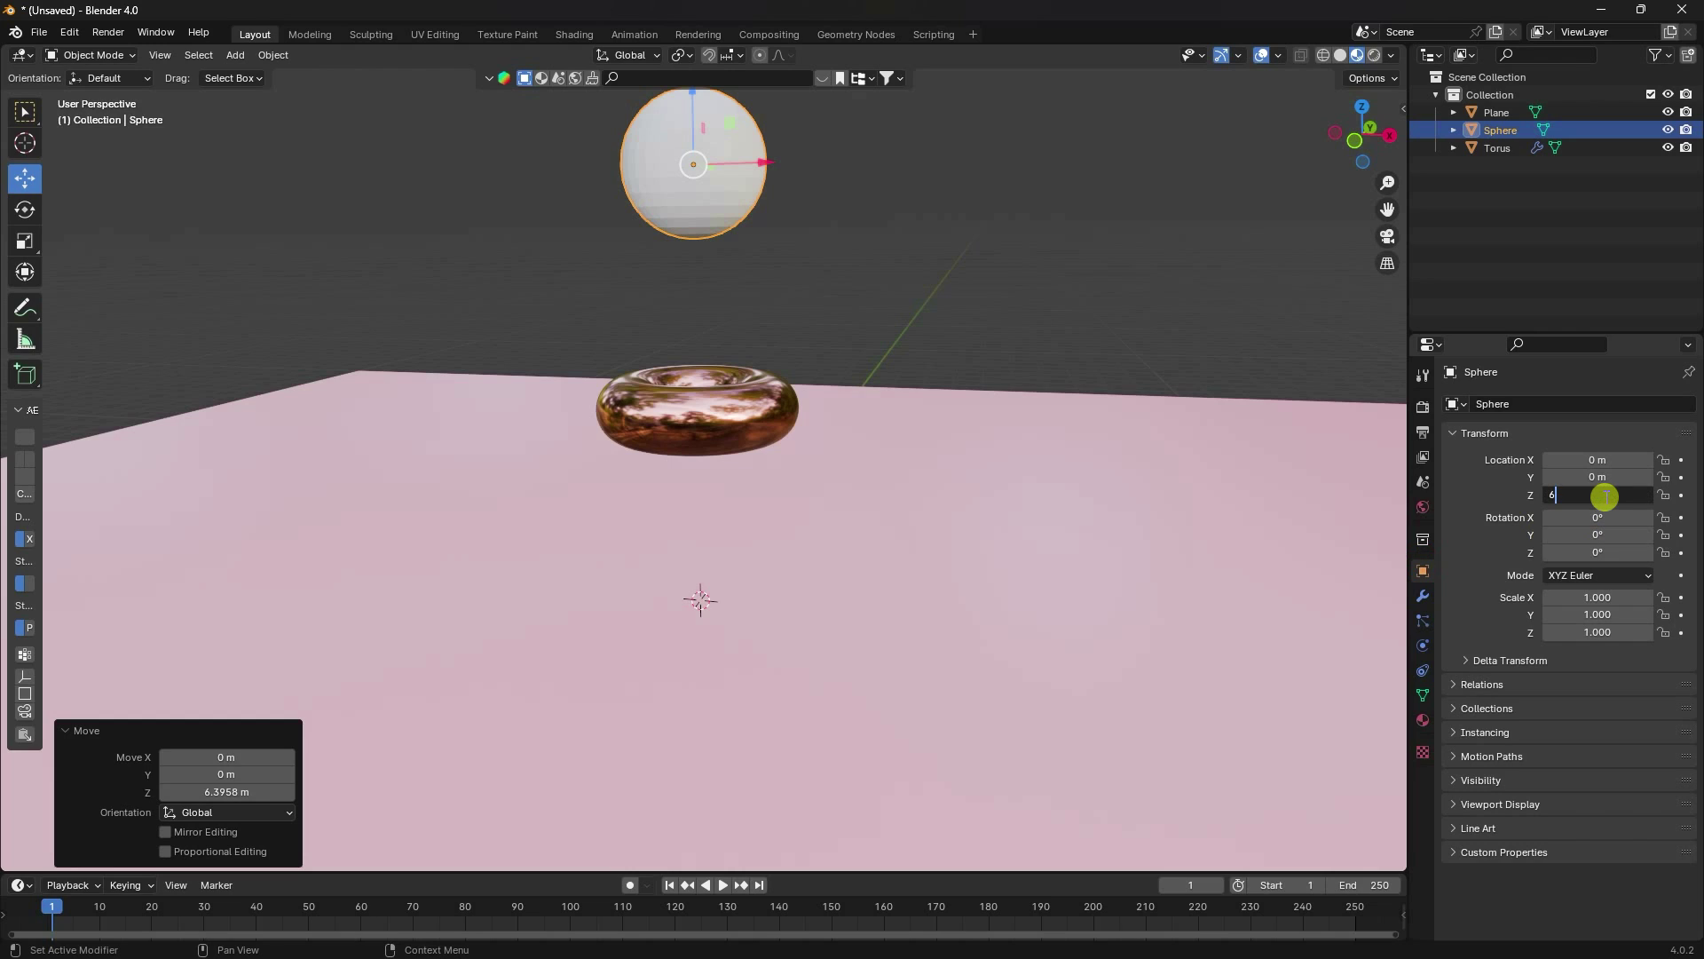
key("Return")
Step: Apply Shade Smooth to the sphere
middle_click_drag(753, 298, 733, 392, "shift")
scroll(930, 449, "up", 3)
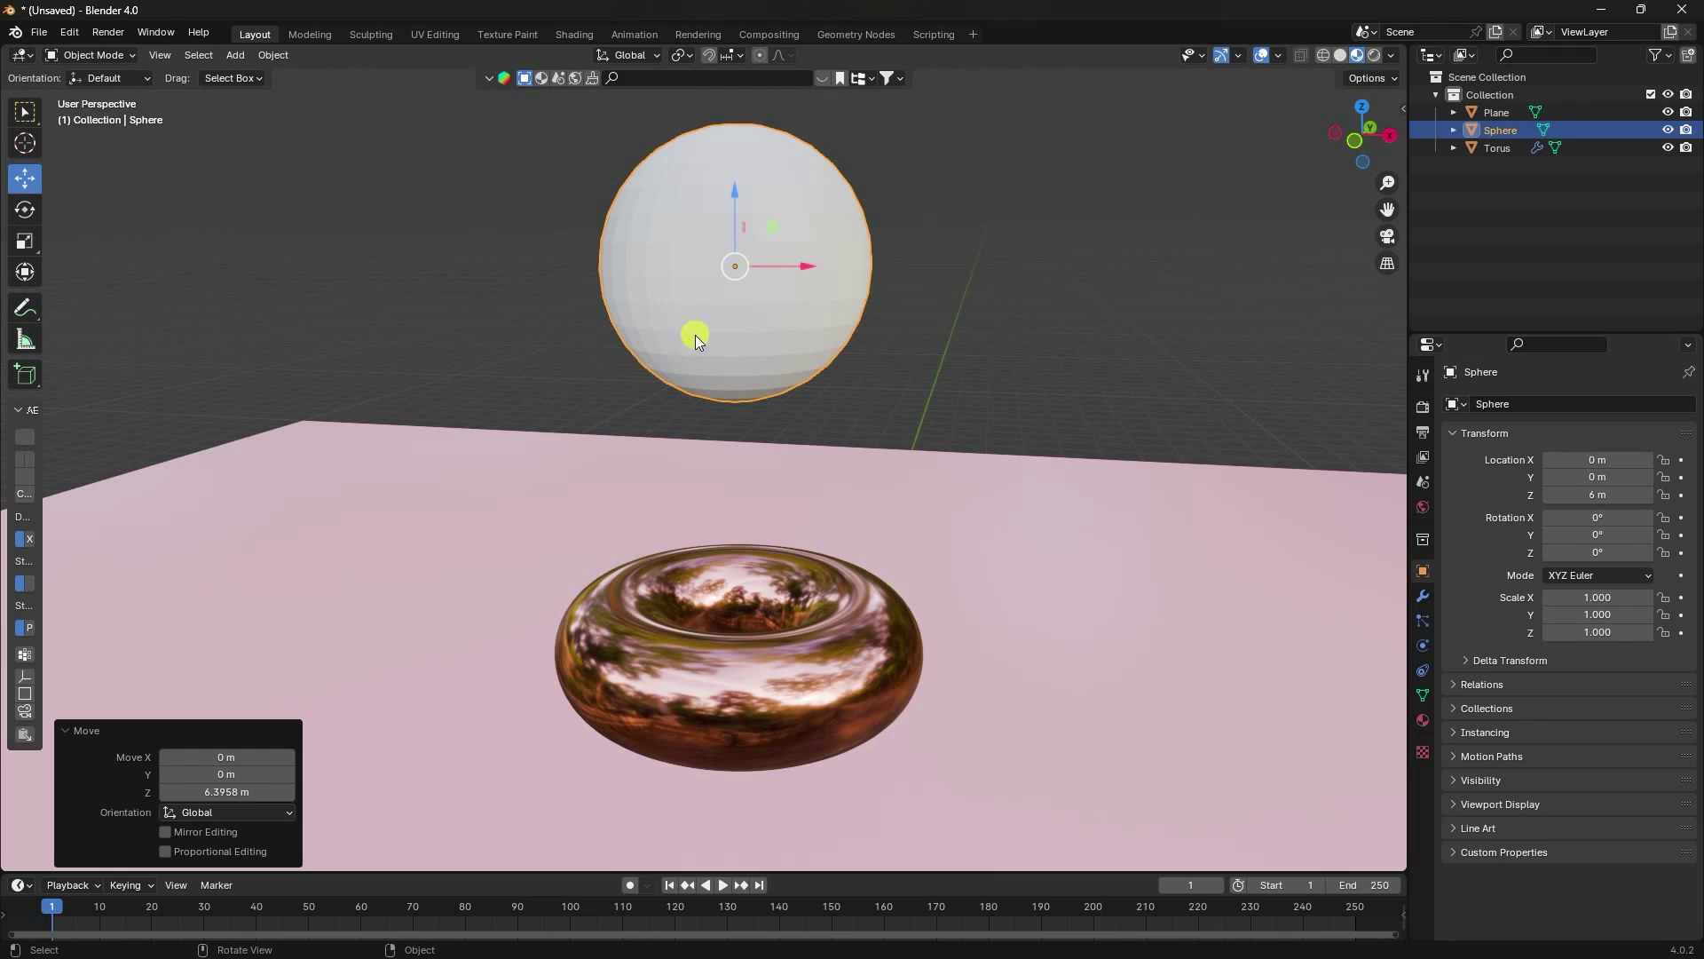
right_click(726, 302)
left_click(724, 300)
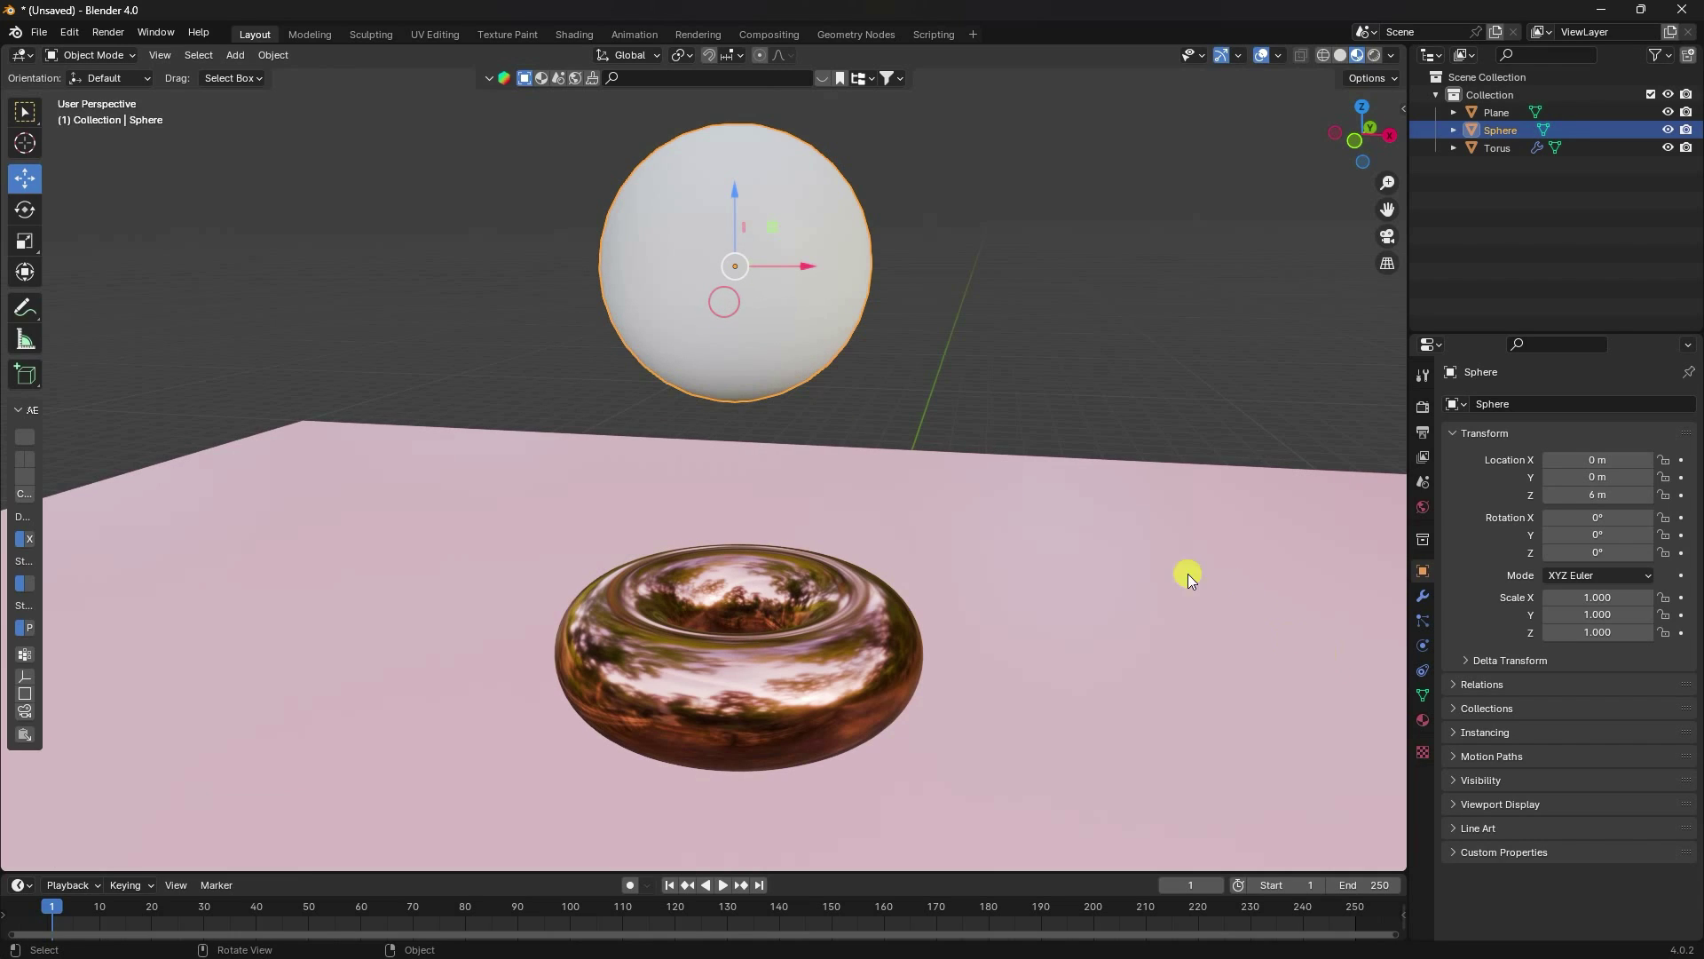
Step: Give the sphere Marbel Pink and switch to a front wireframe view
left_click(1424, 719)
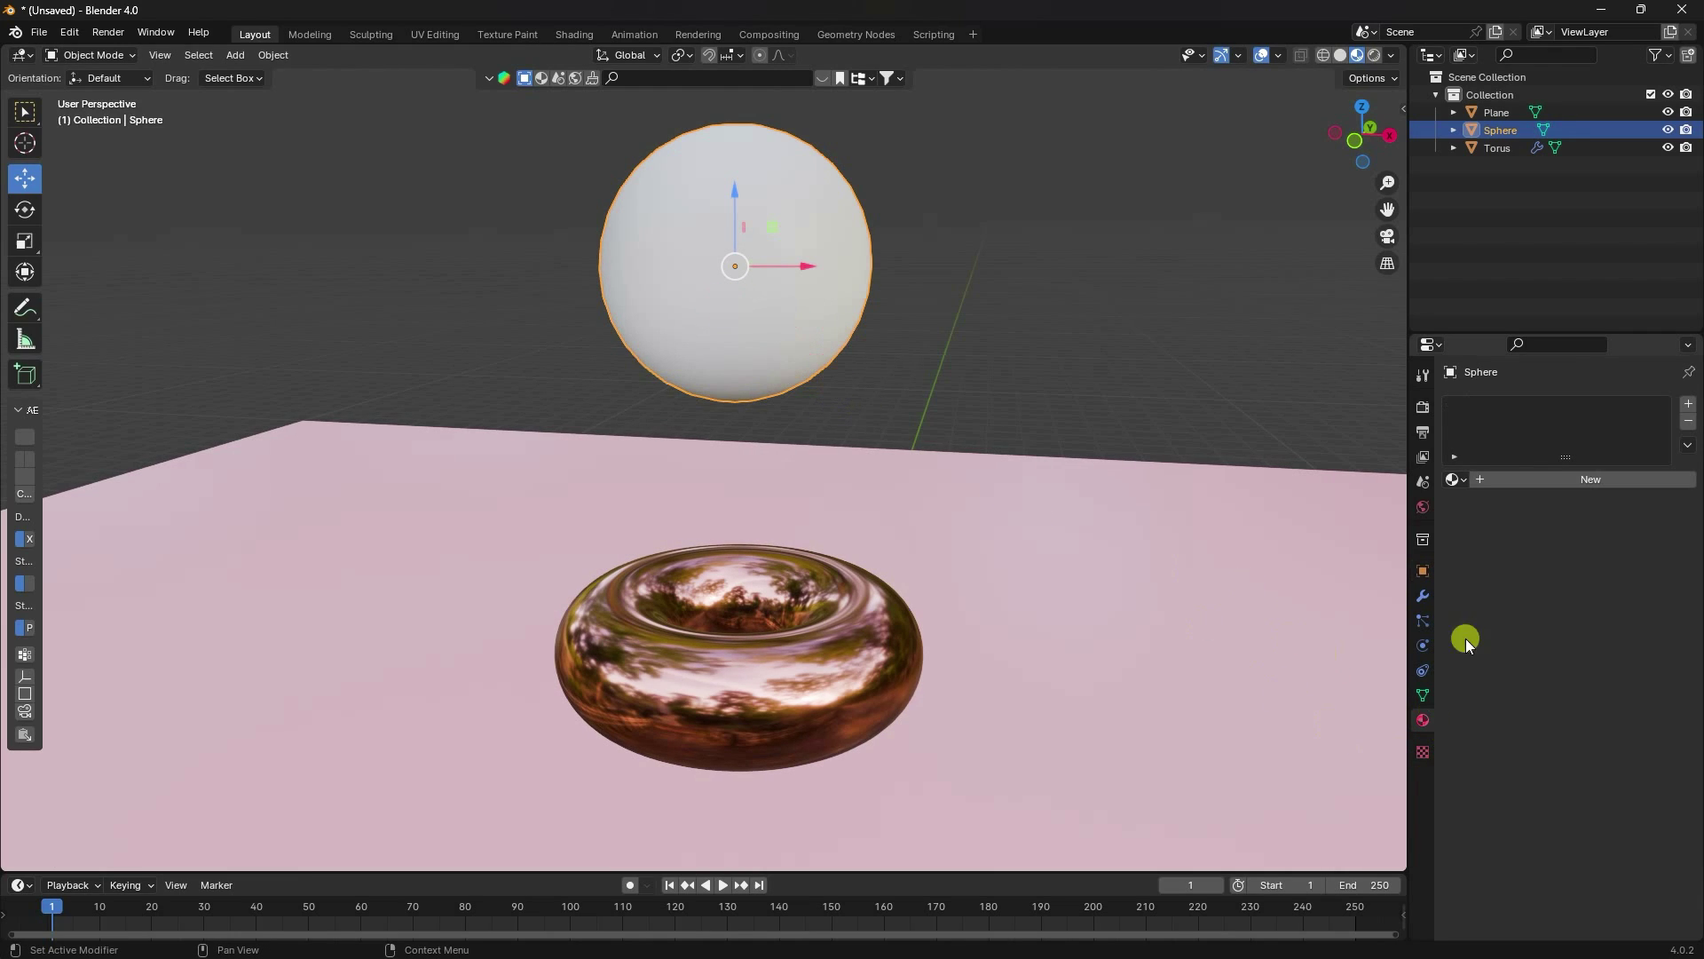
left_click(1458, 479)
left_click(1480, 572)
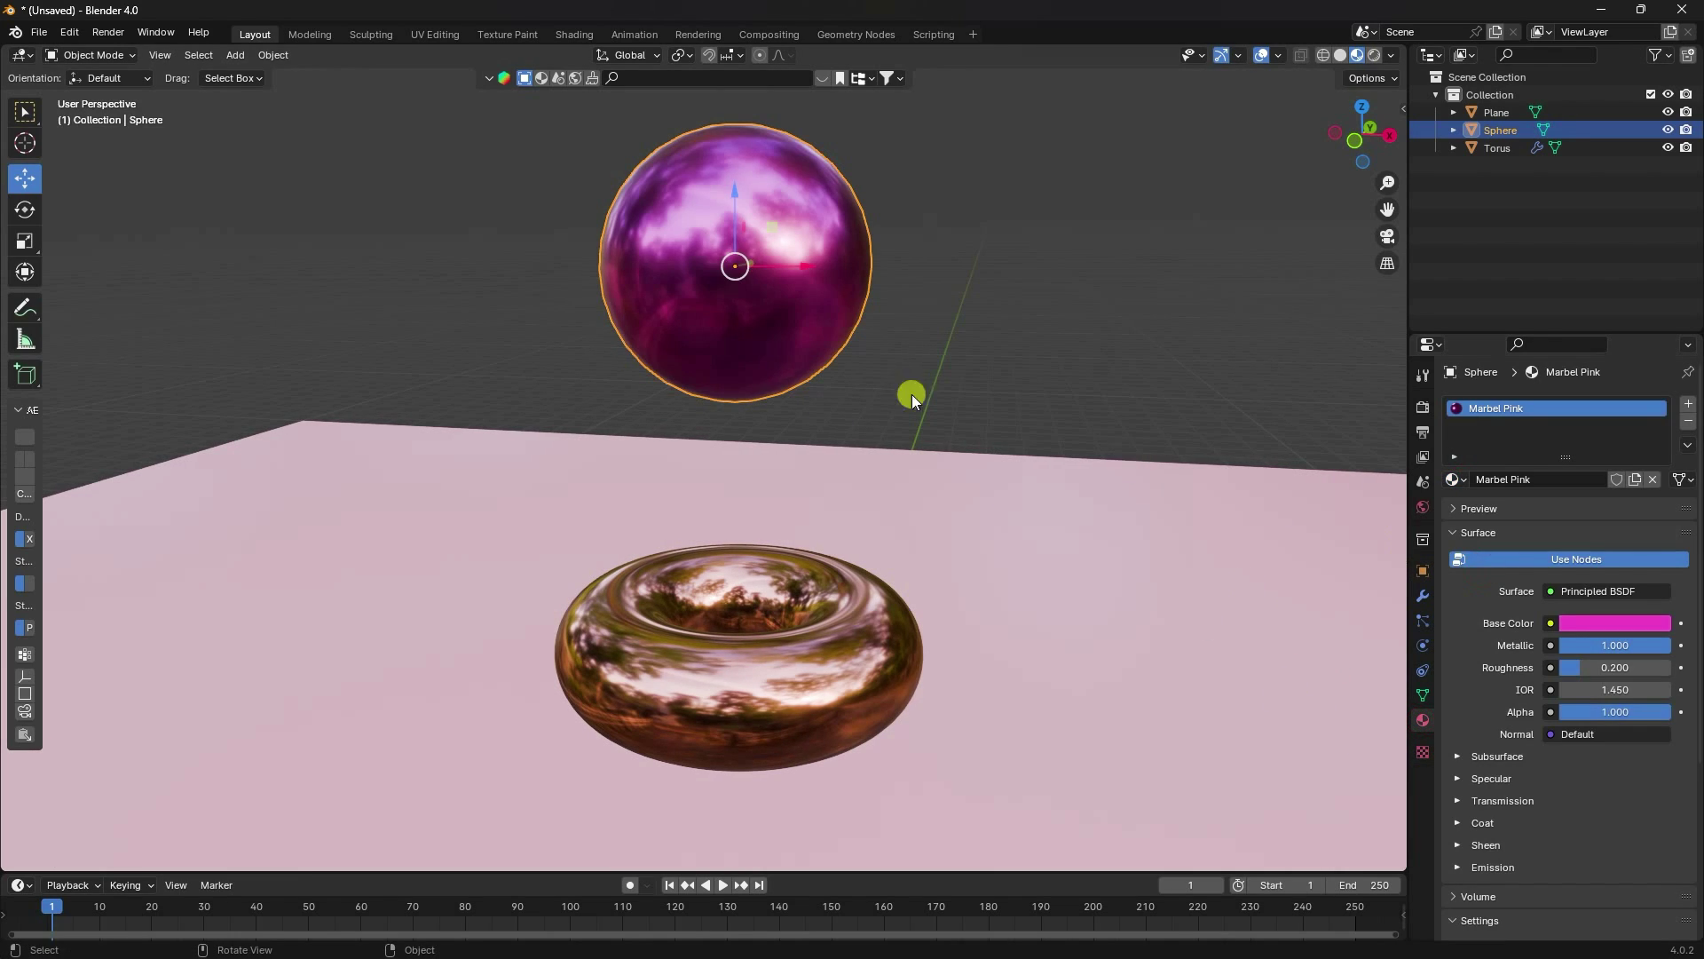
key("KP_1")
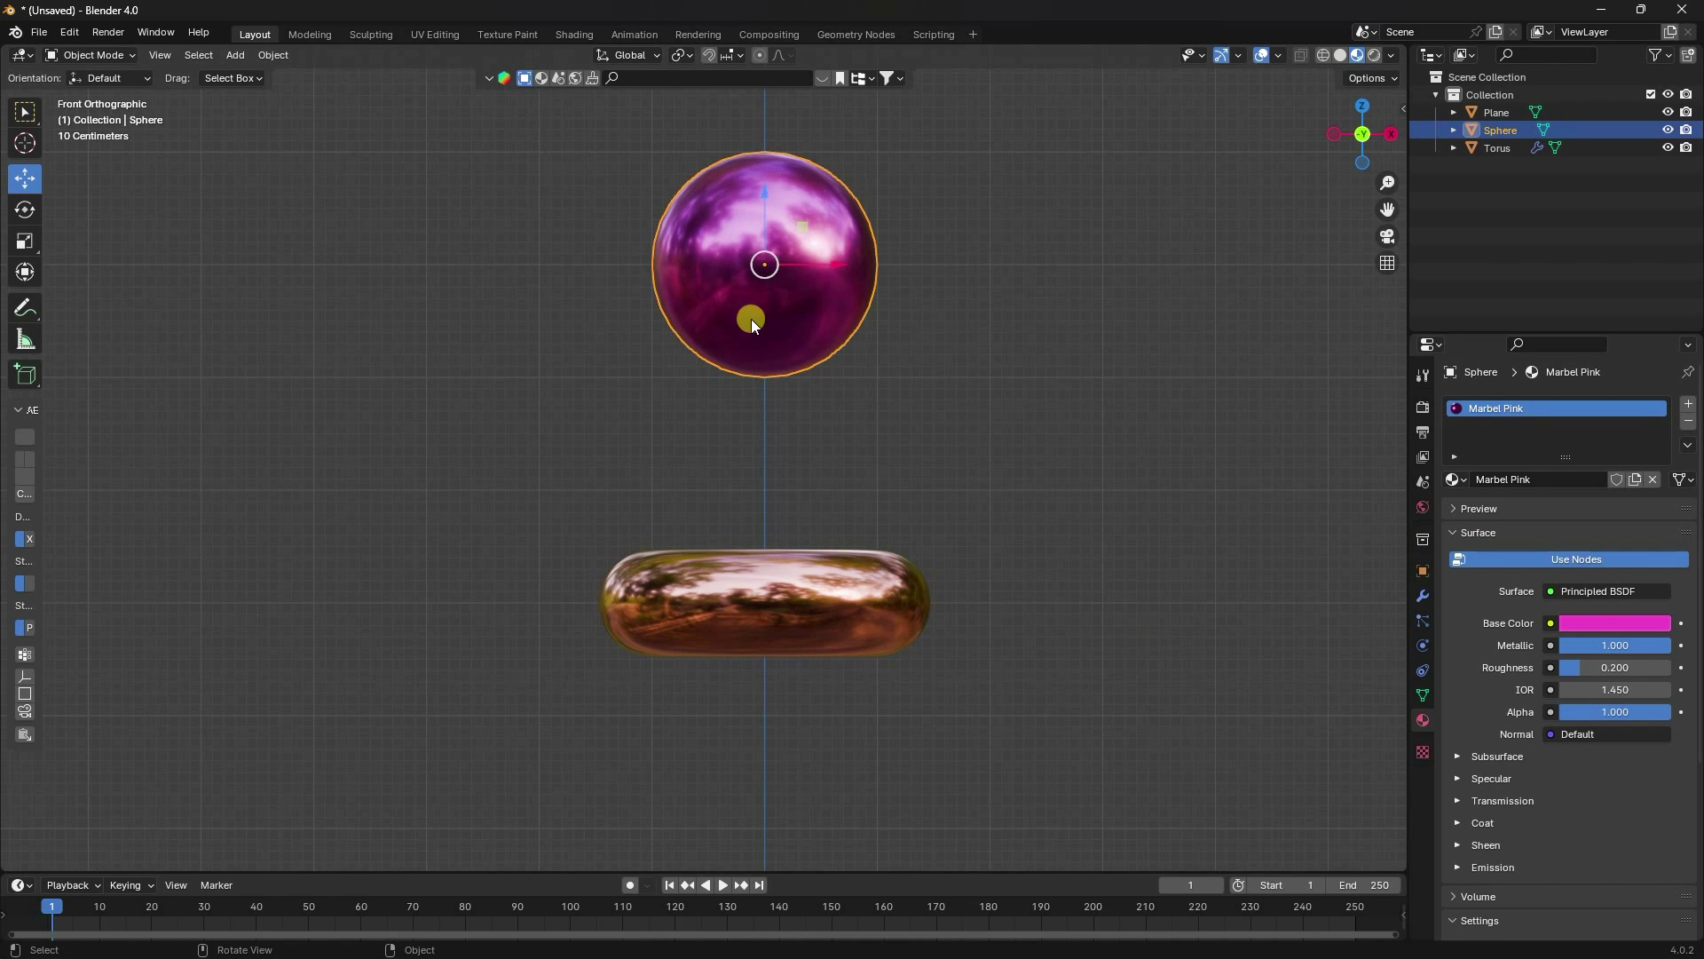
middle_click_drag(822, 318, 760, 419, "shift")
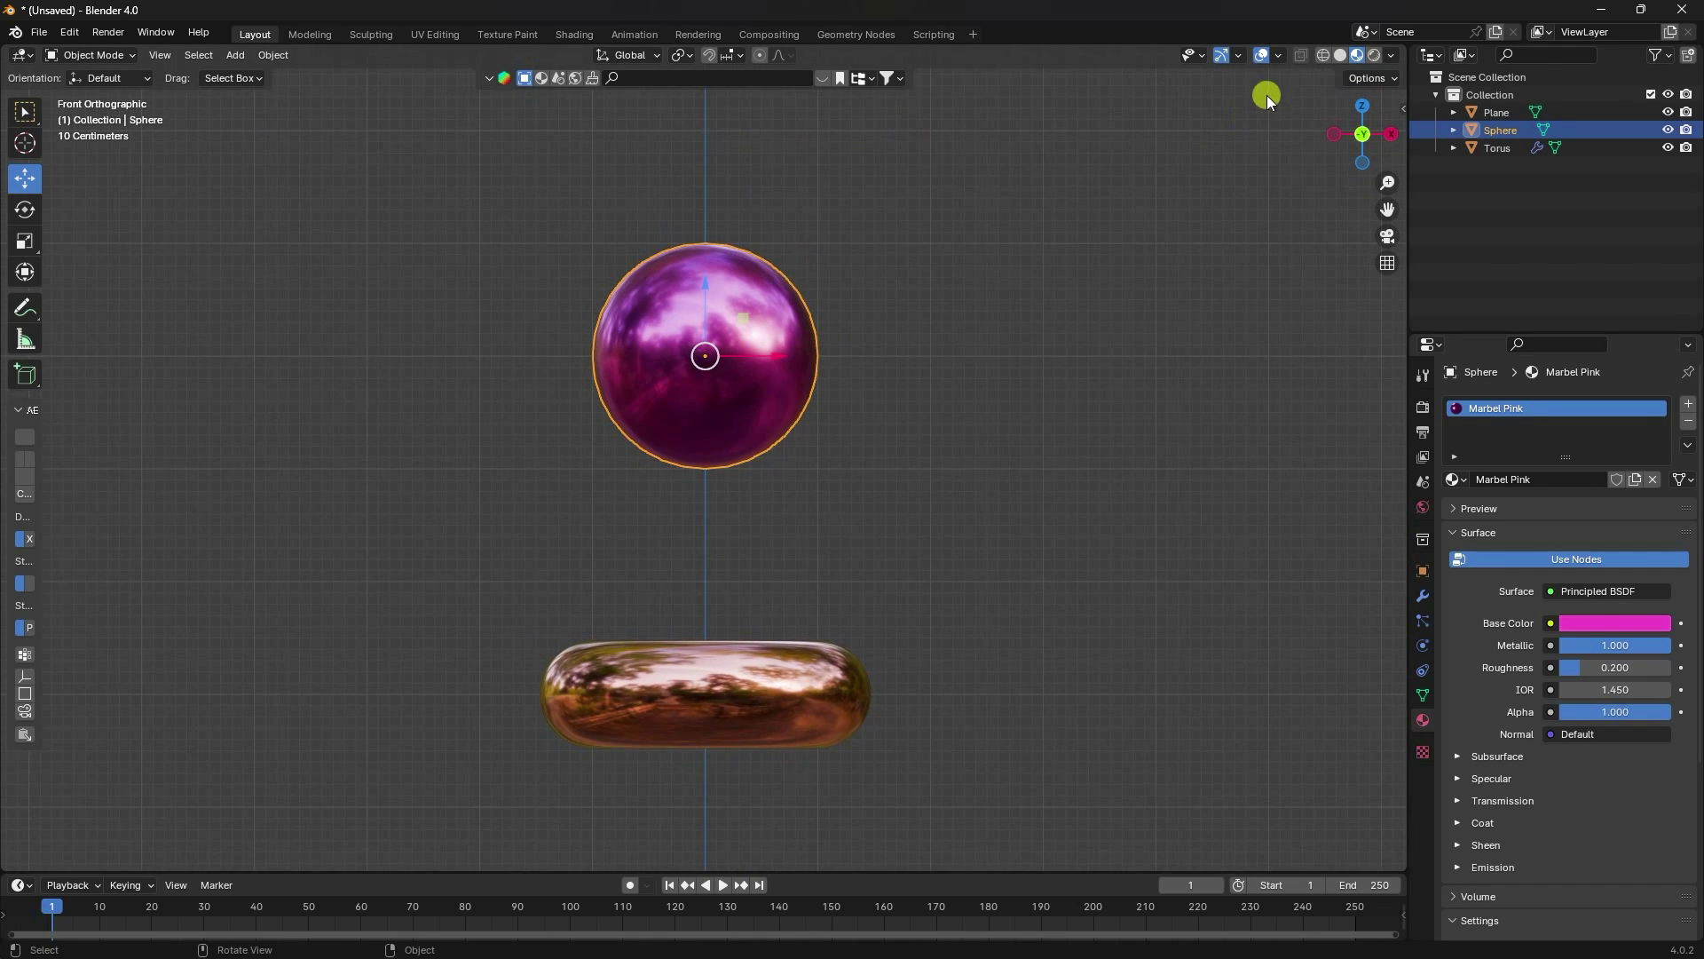
left_click(1321, 53)
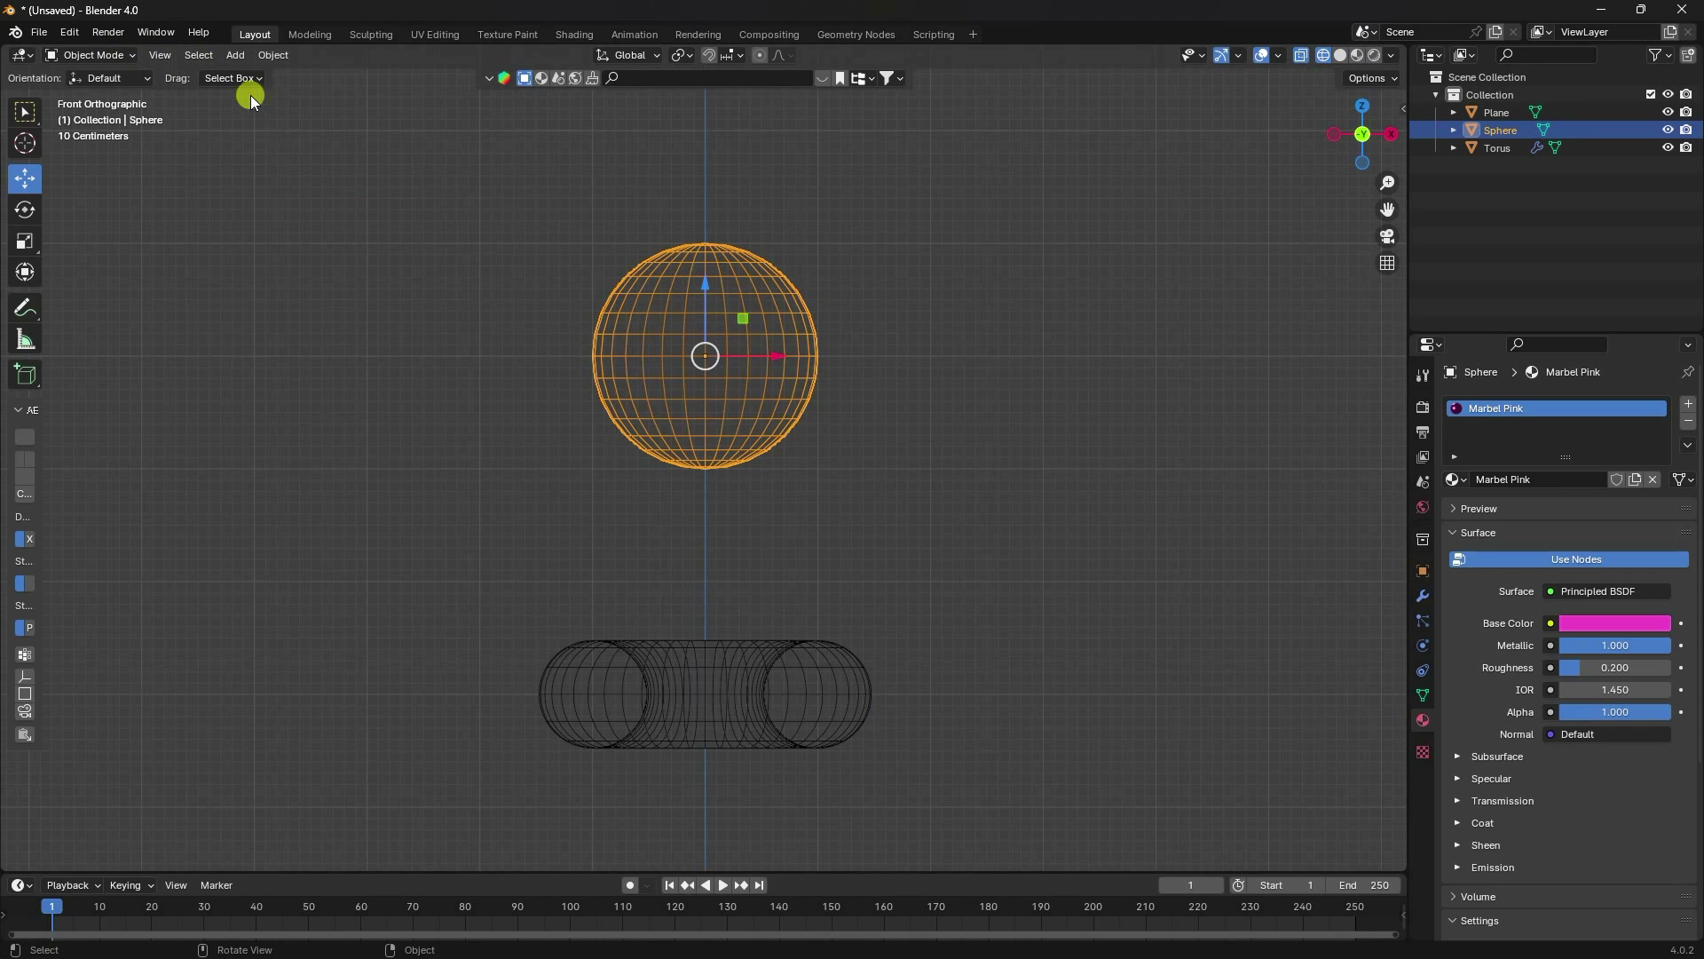
Step: In Edit Mode, box-select the sphere's lower-half faces and assign them Marbel in a new slot
left_click(89, 55)
left_click(83, 93)
left_click(187, 55)
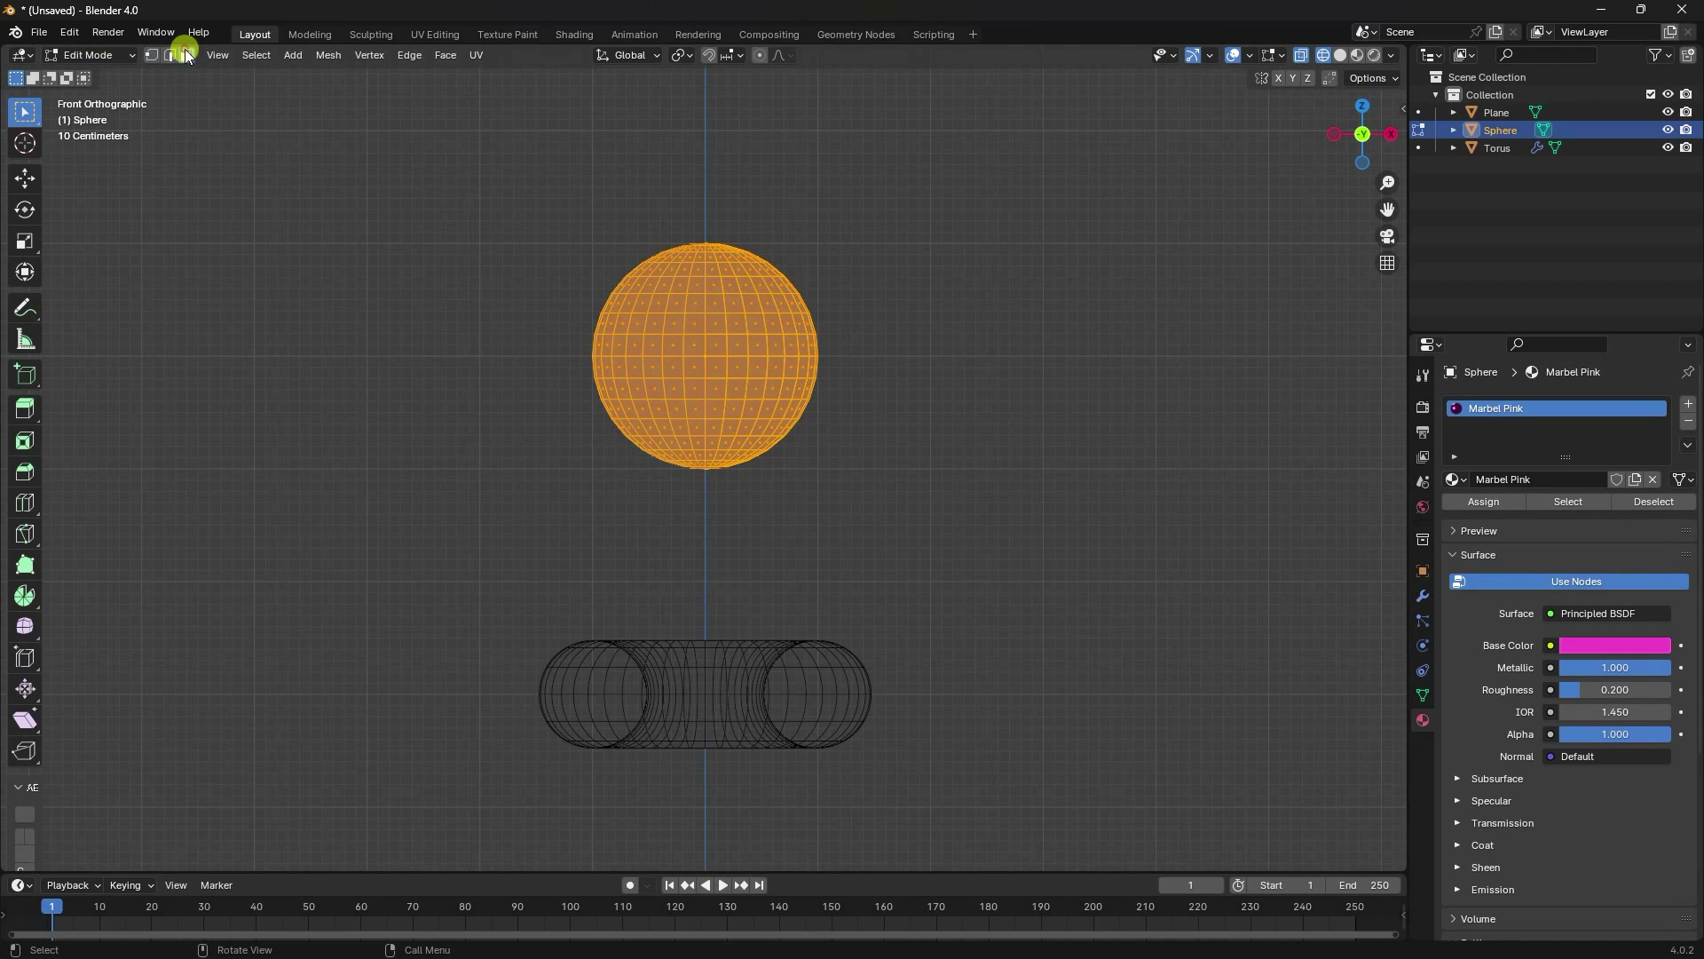
key("b")
left_click_drag(921, 525, 534, 356)
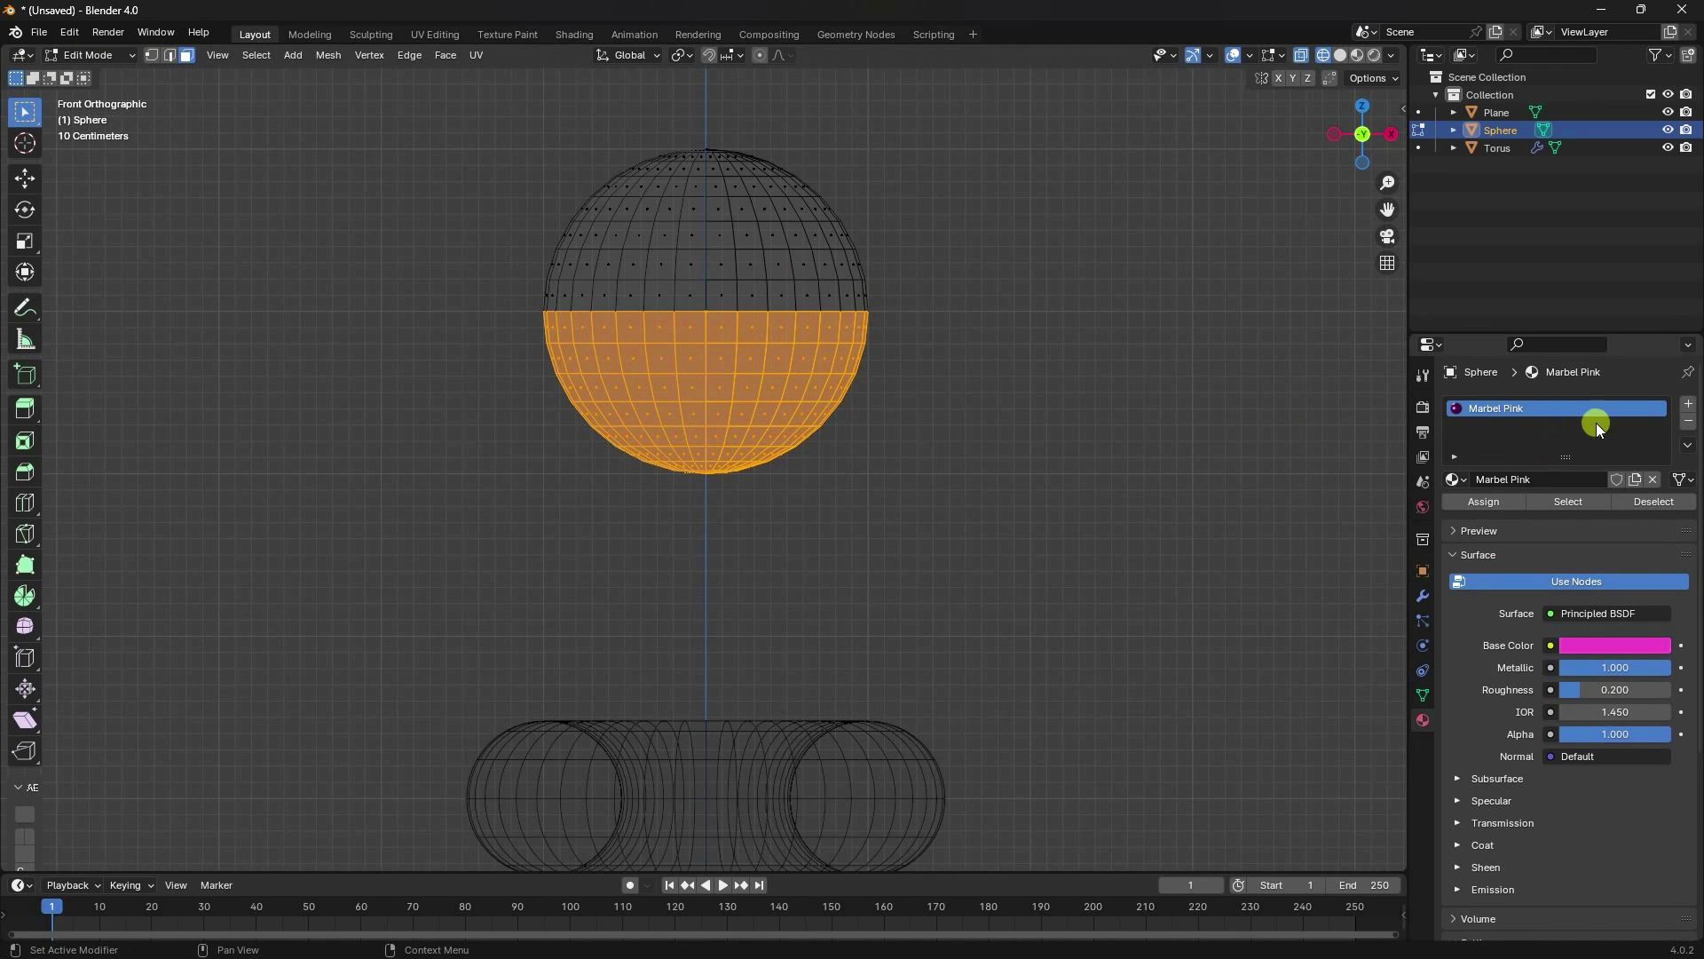
left_click(1688, 404)
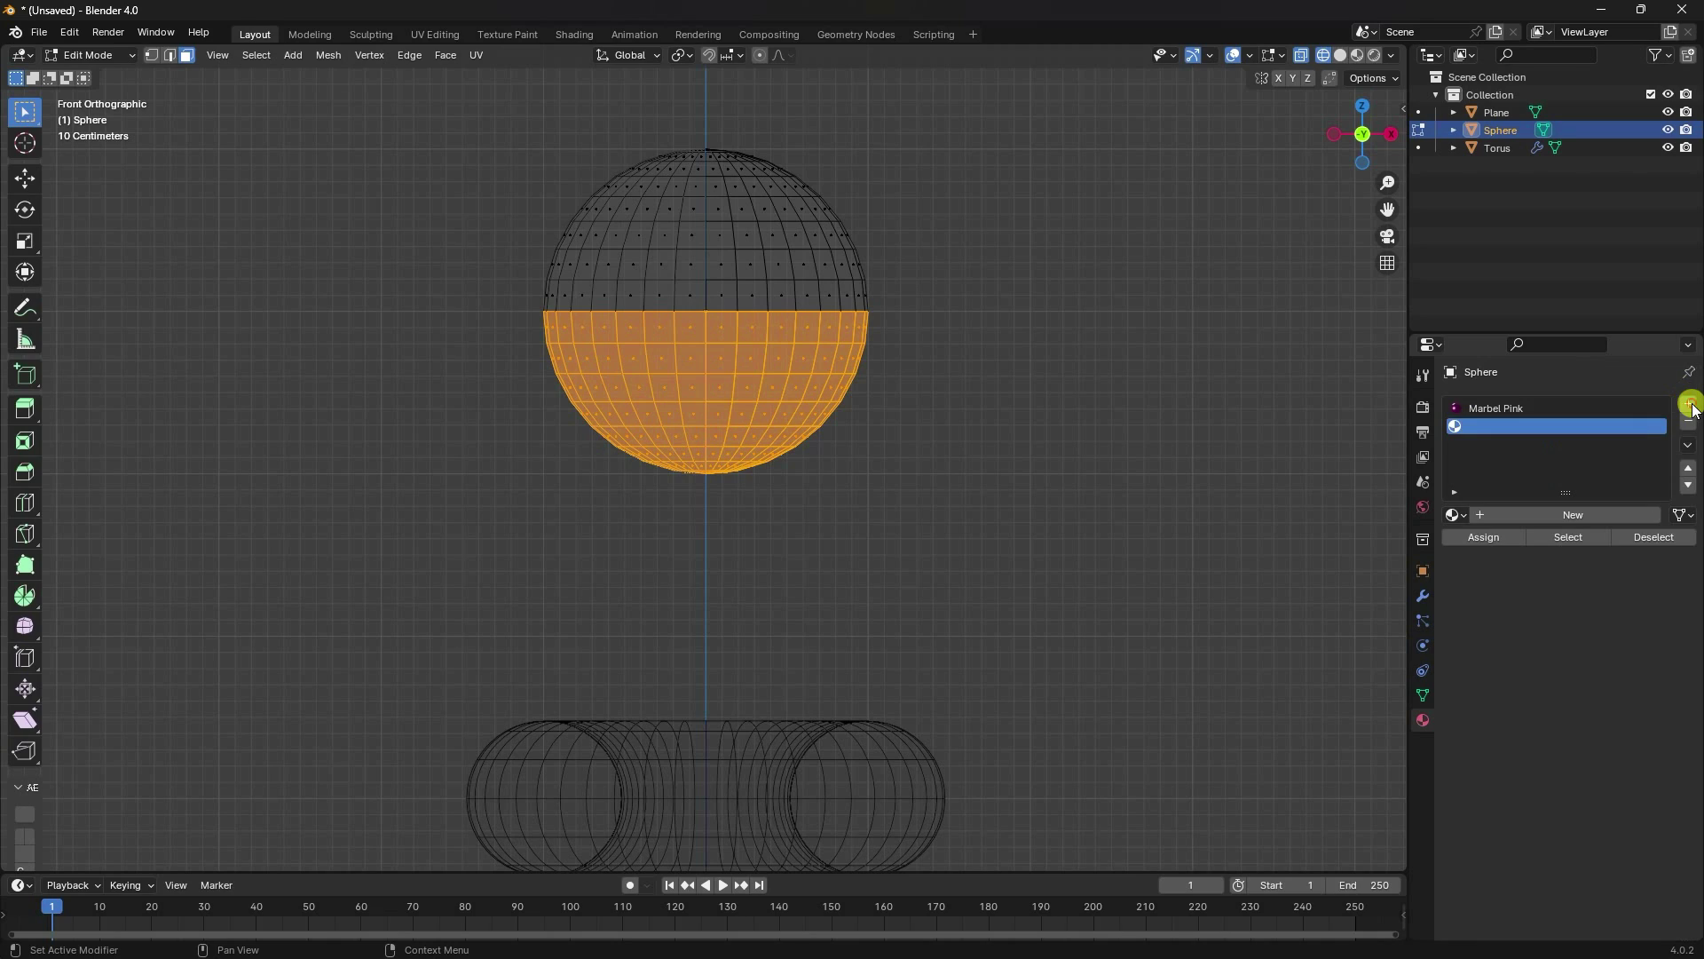
left_click(1459, 515)
left_click(1513, 586)
left_click(1518, 538)
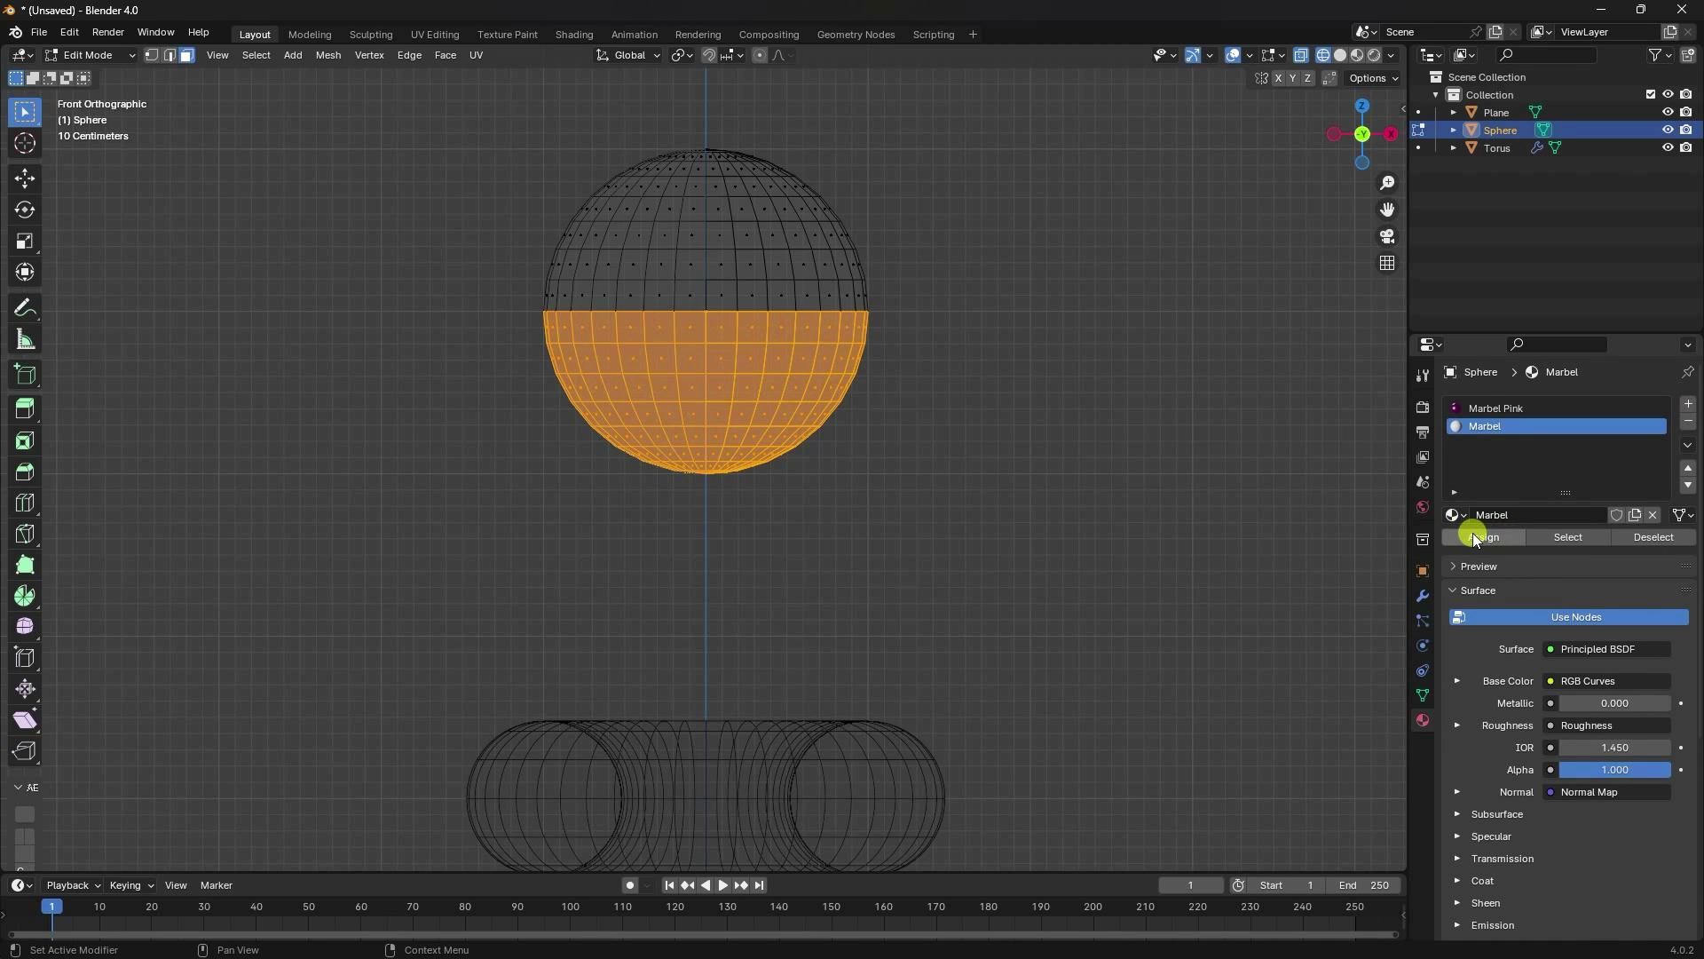
Step: Return to Object Mode and view the two-tone sphere in Material Preview
left_click(1339, 55)
left_click(1358, 55)
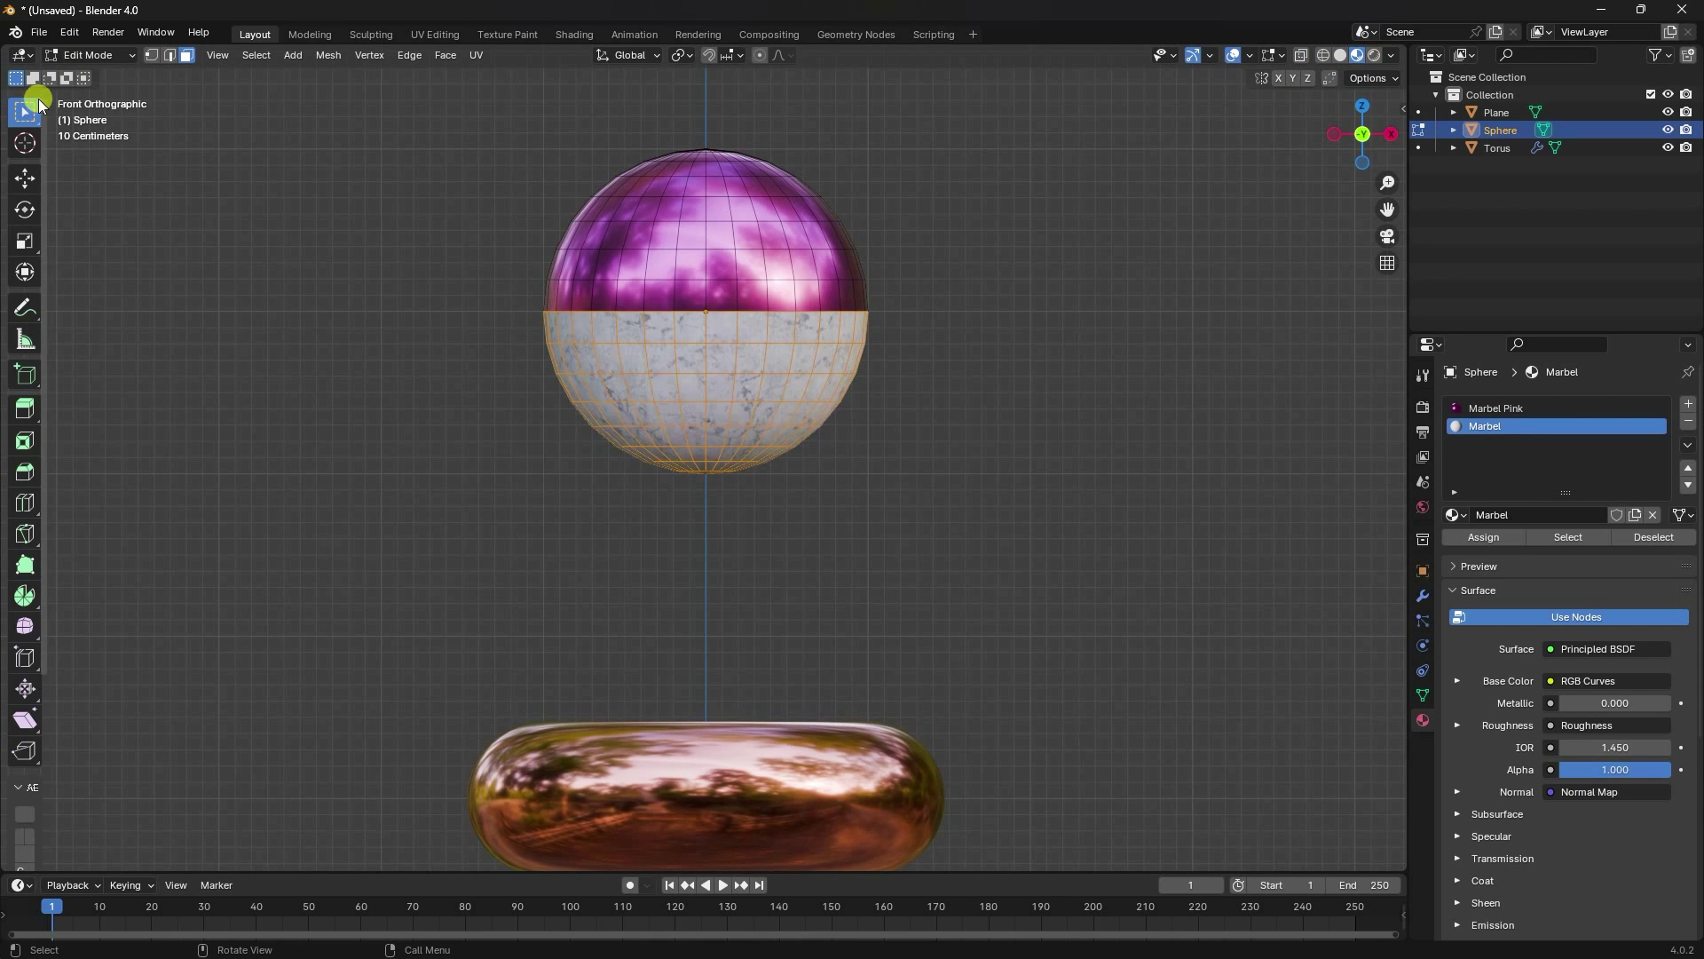
left_click(88, 55)
left_click(98, 69)
middle_click_drag(179, 100, 699, 506)
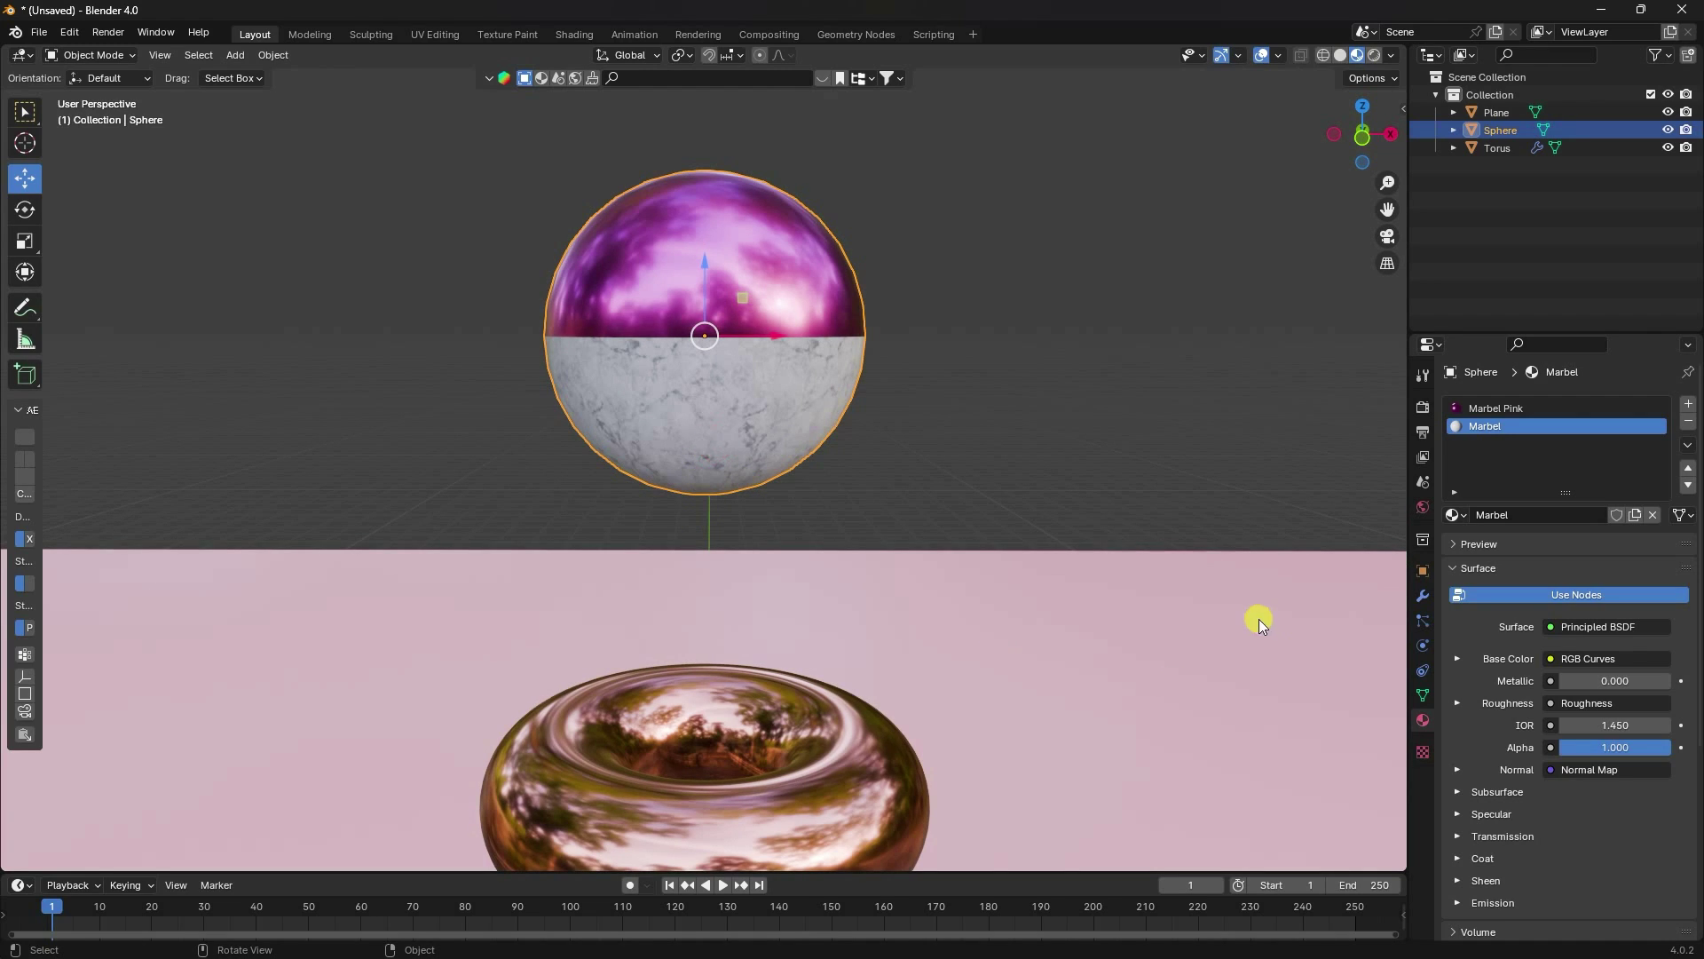
Step: Enable Cloth and Collision physics on the sphere with internal pressure set to 2
left_click(1422, 620)
left_click(1422, 646)
left_click(805, 429)
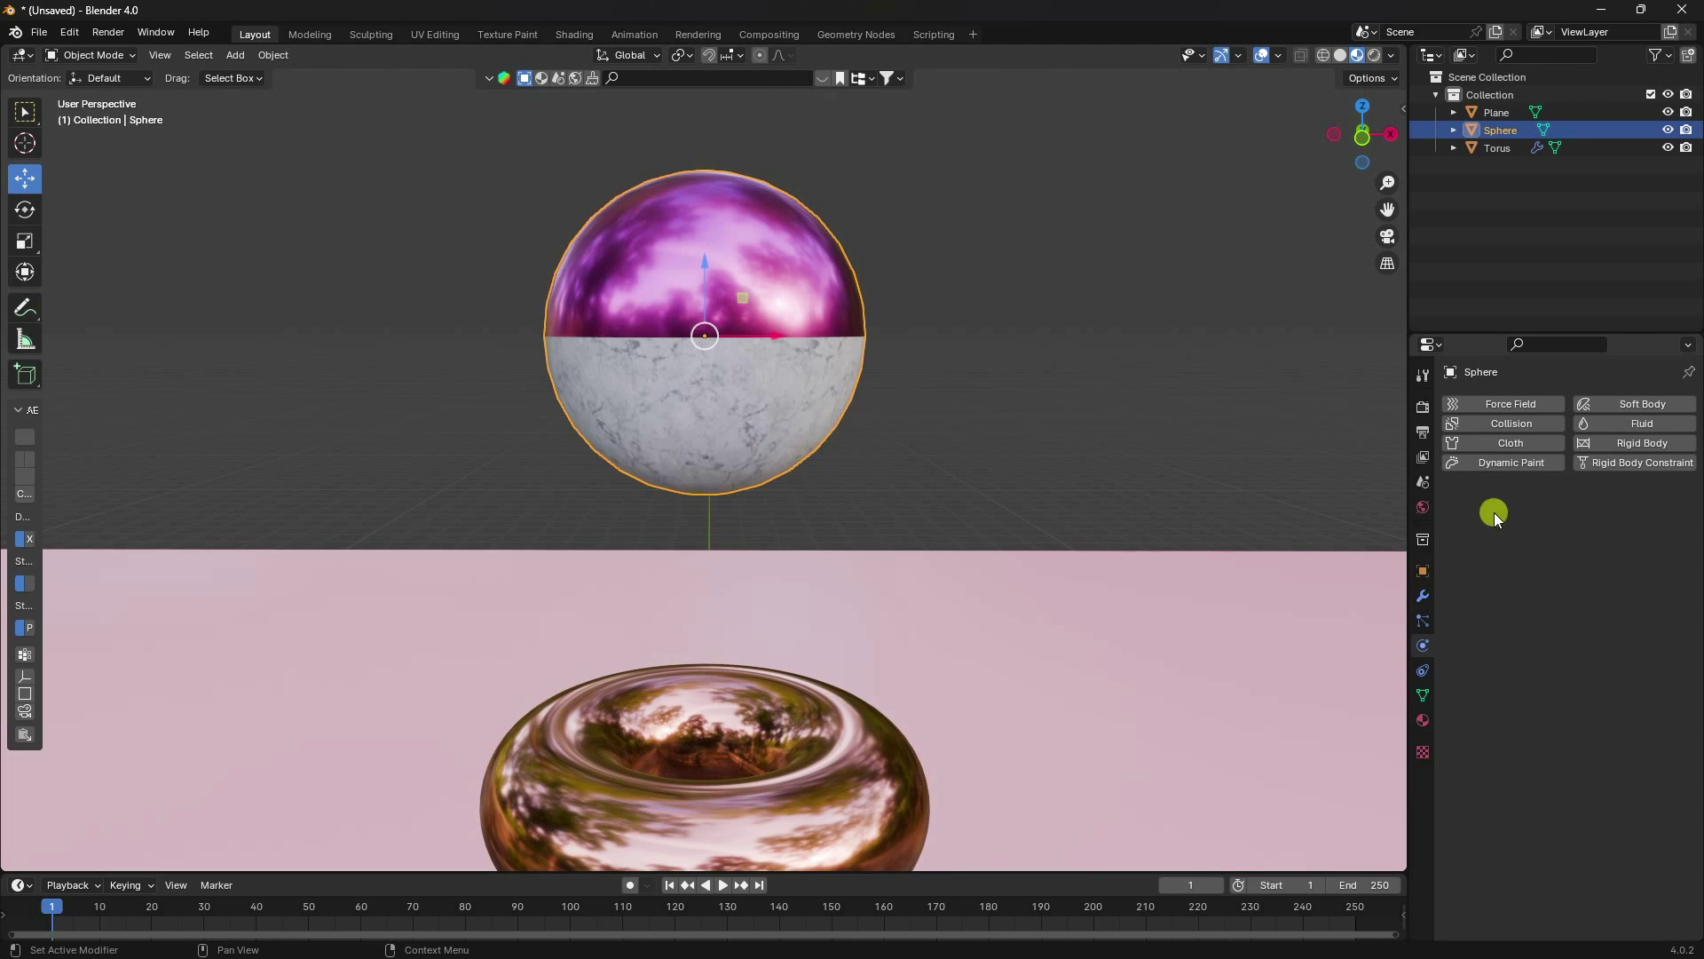
left_click(1494, 444)
left_click(1497, 424)
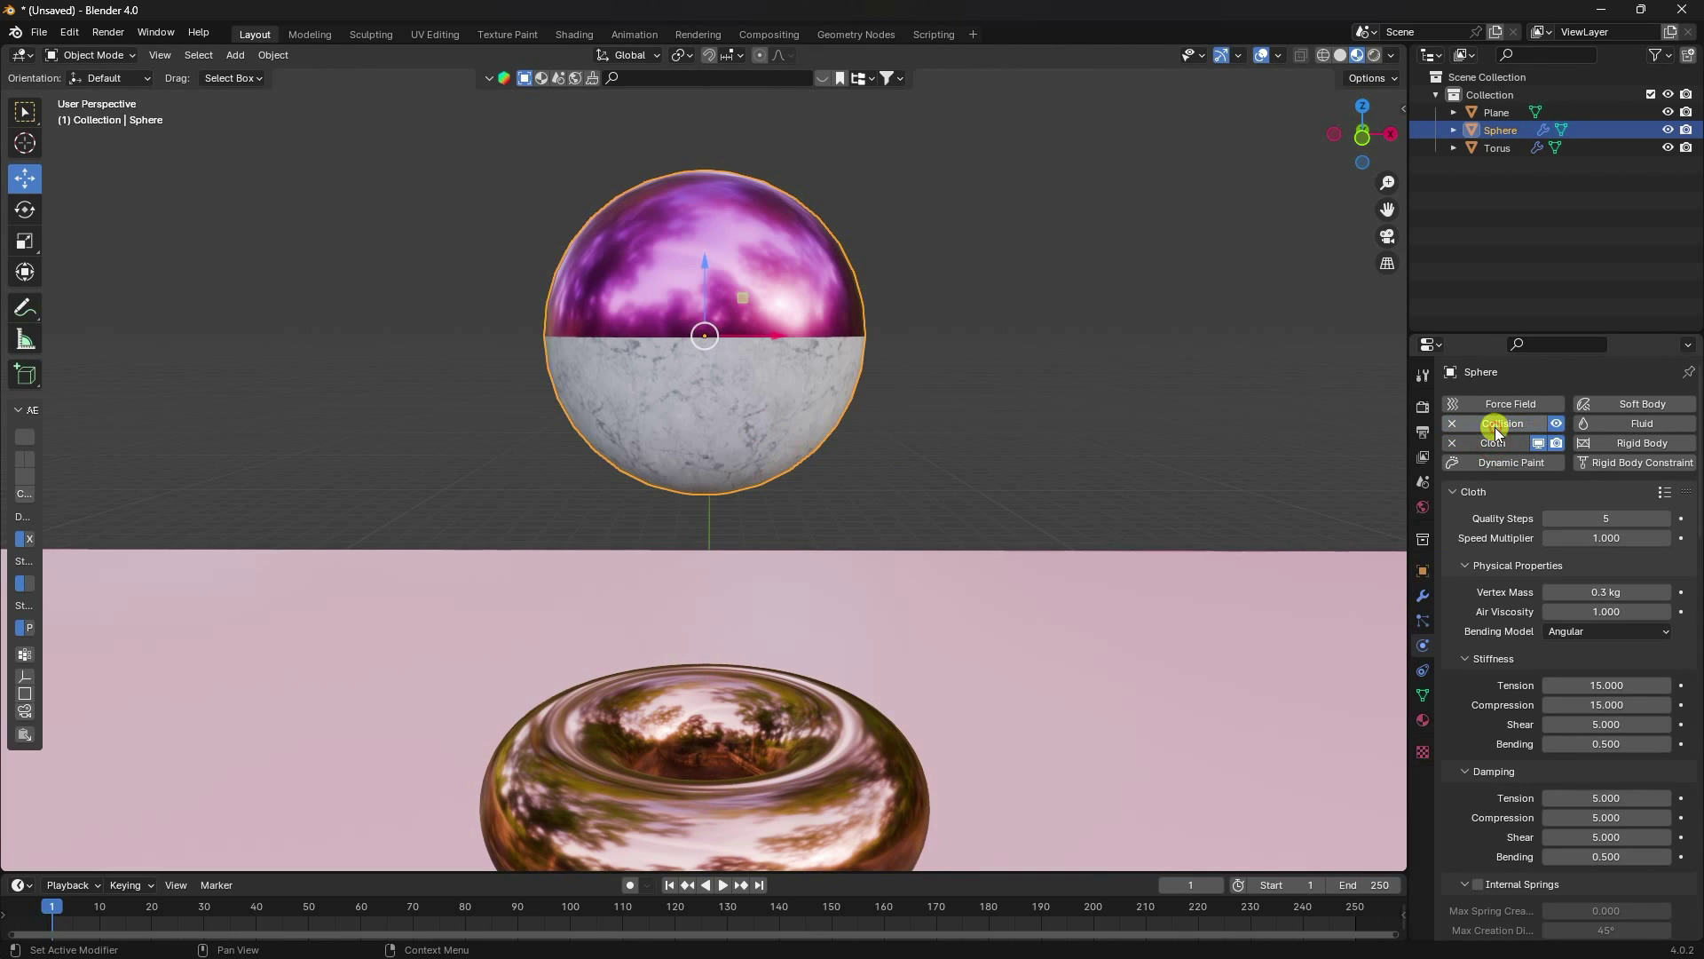
scroll(1487, 615, "down", 12)
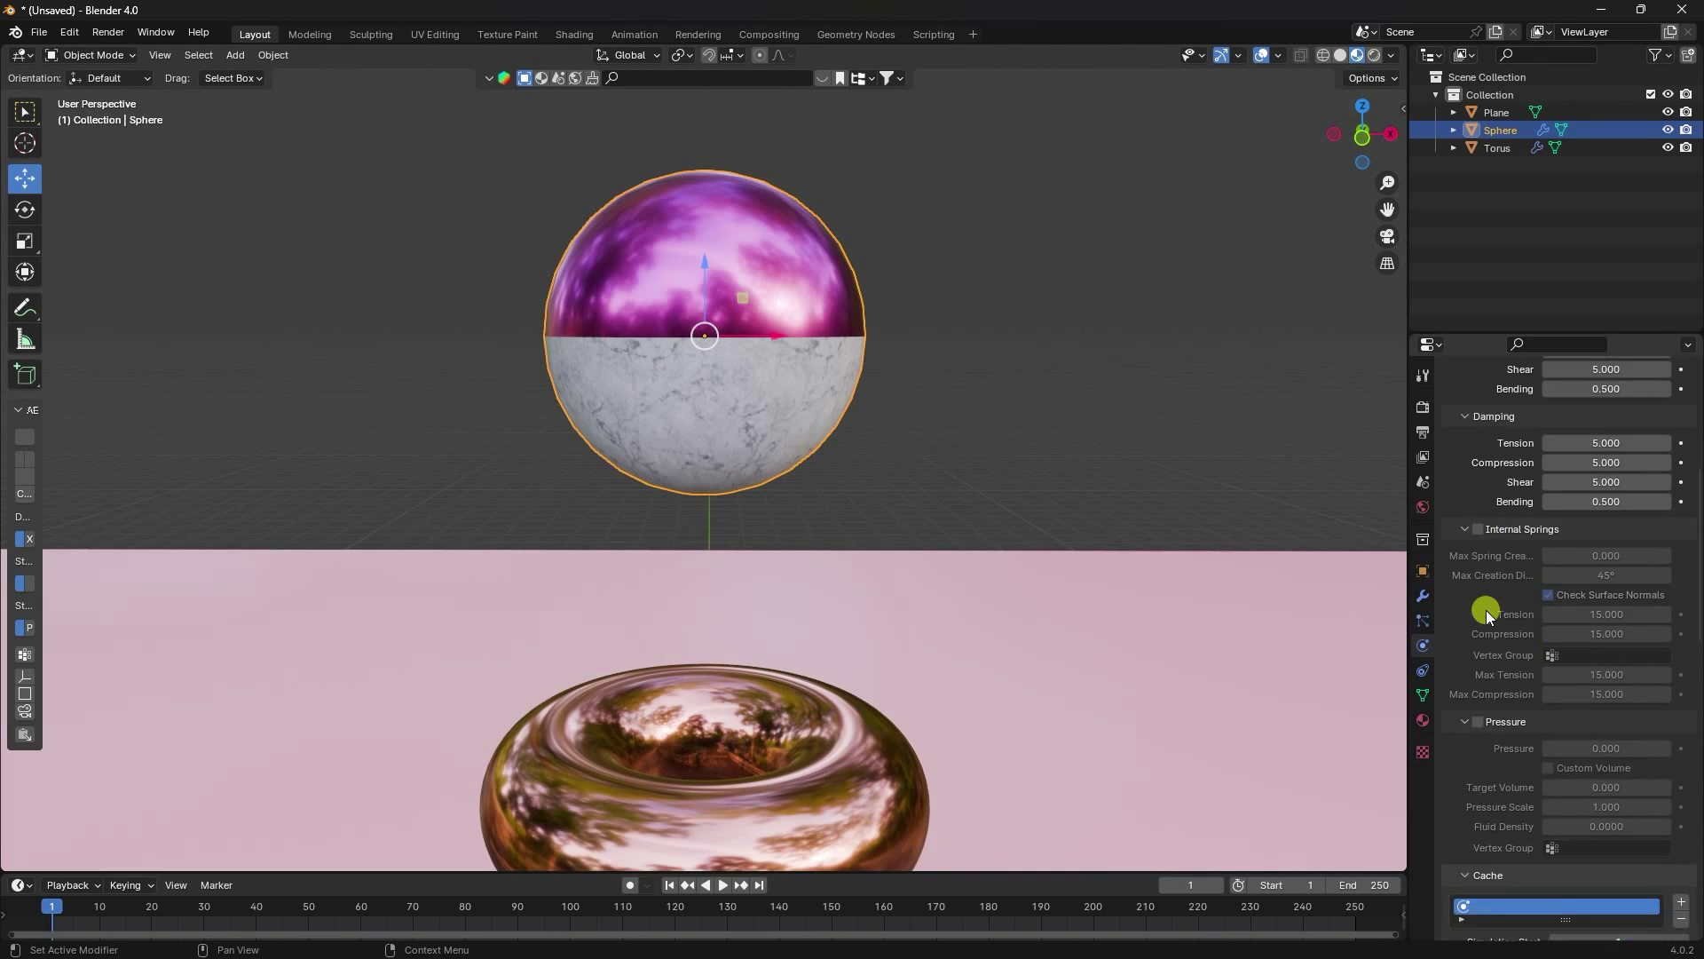
left_click(1479, 545)
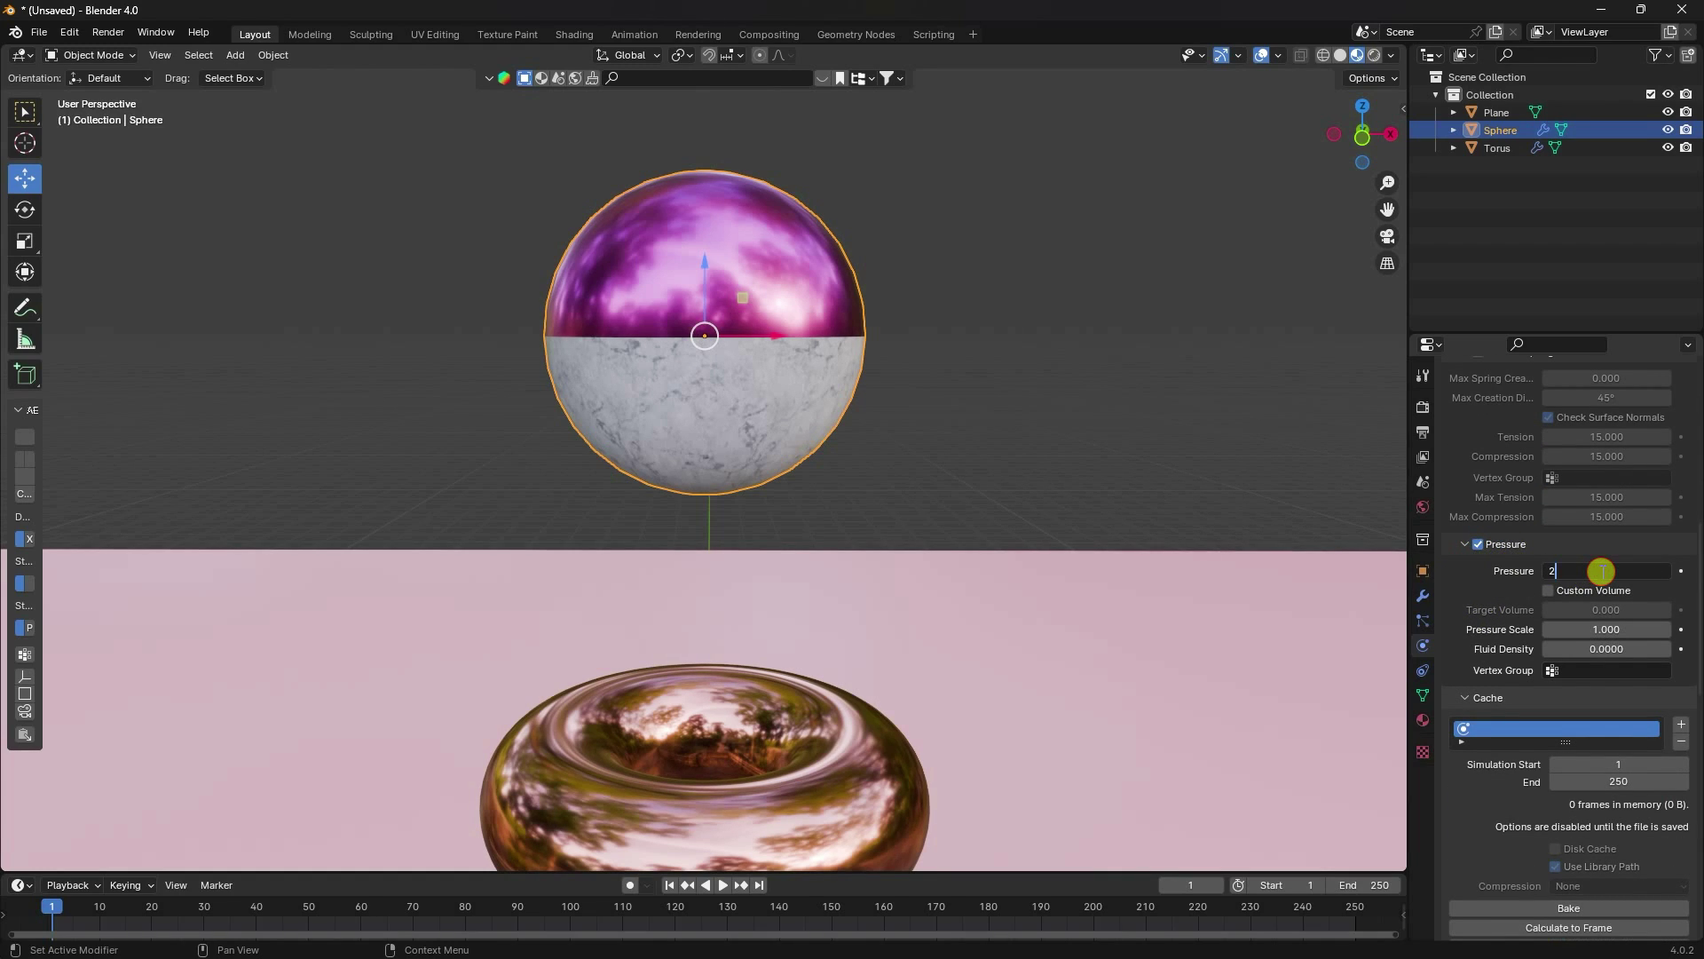
key("Return")
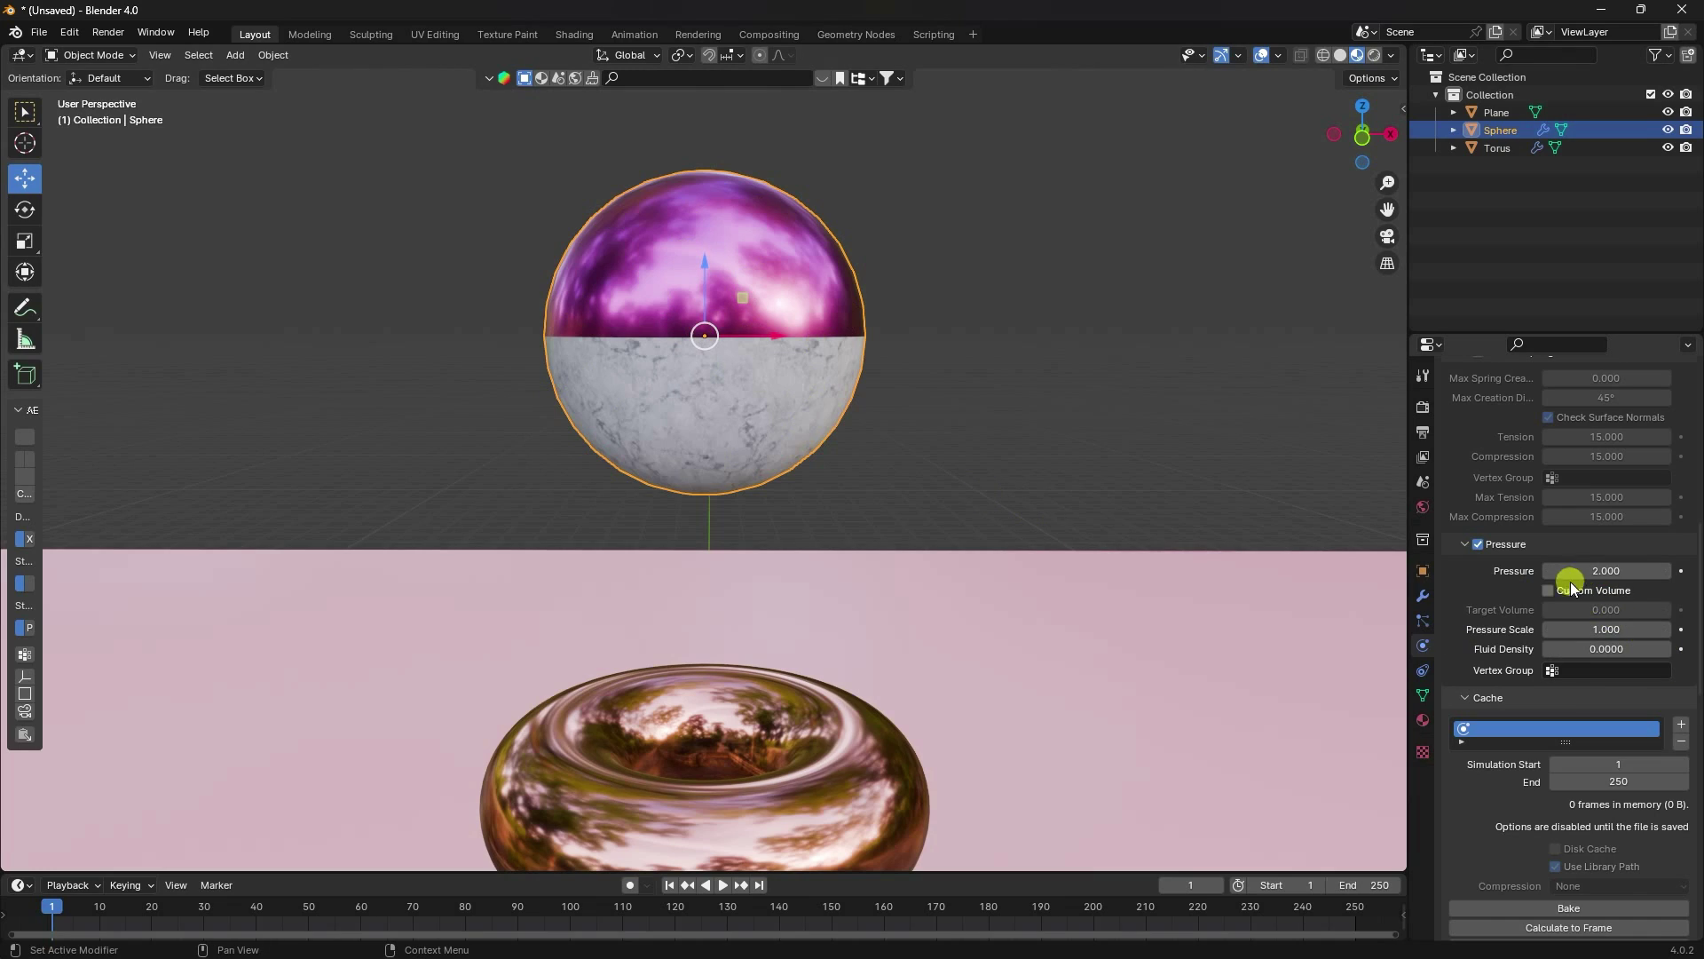
Step: Set the cloth cache end to 500 and collision quality to 5, and enable self collisions
scroll(1491, 643, "down", 5)
left_click(1599, 575)
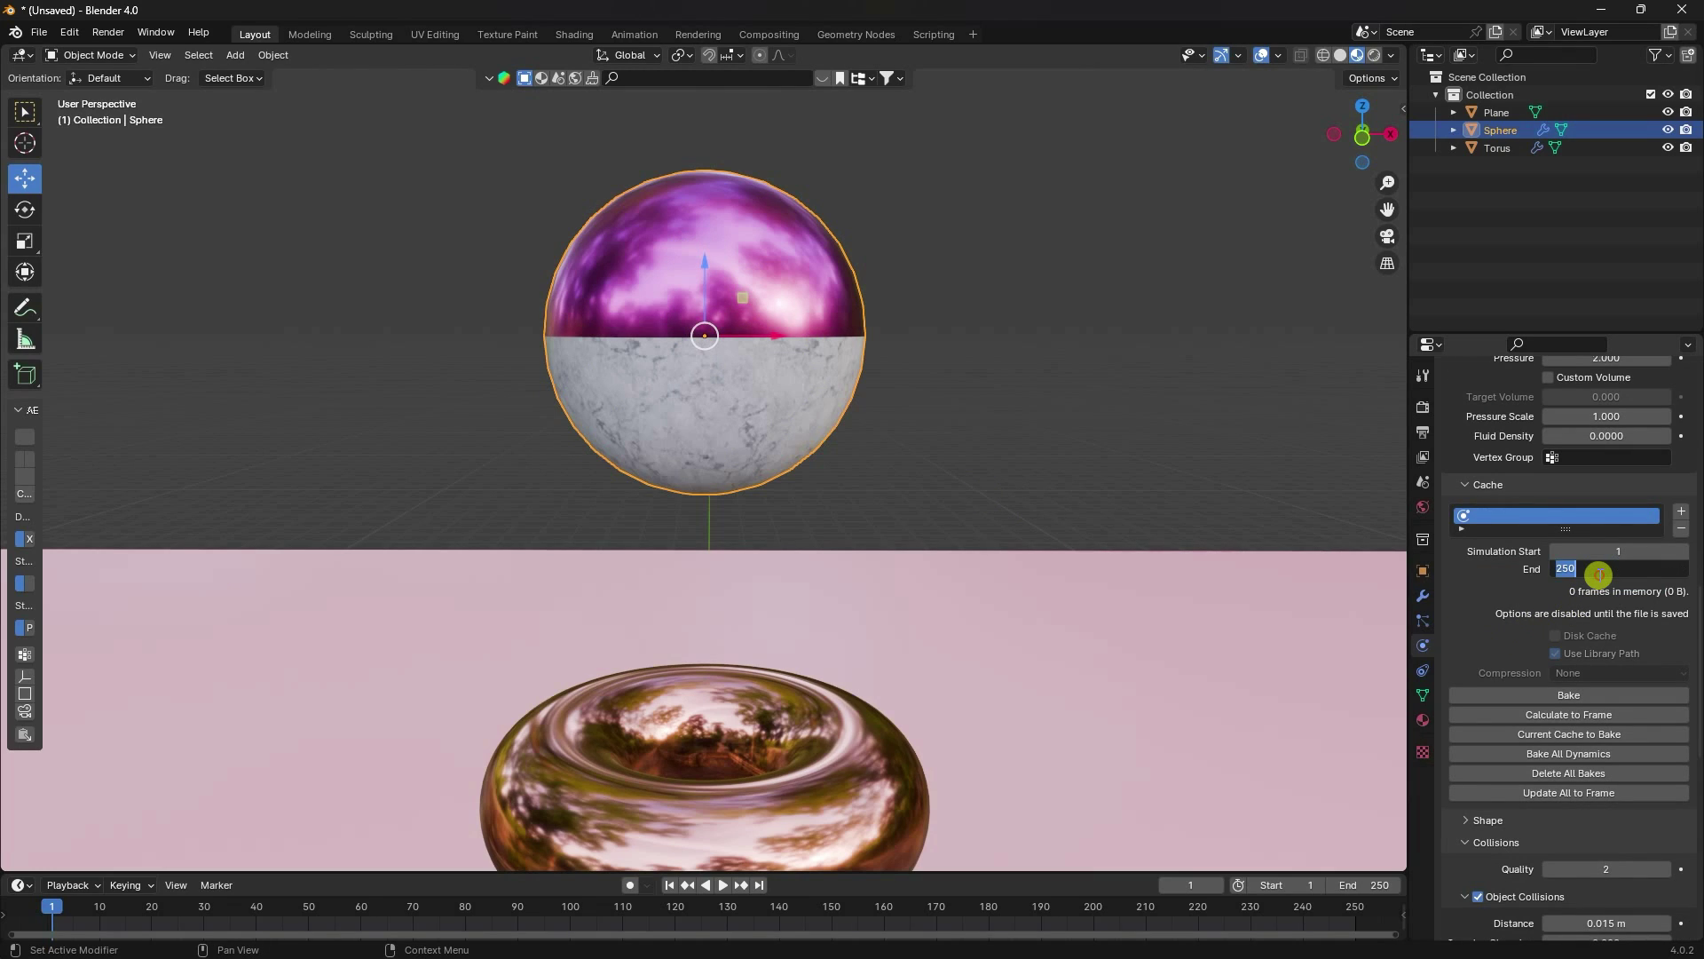
type("500")
key("Return")
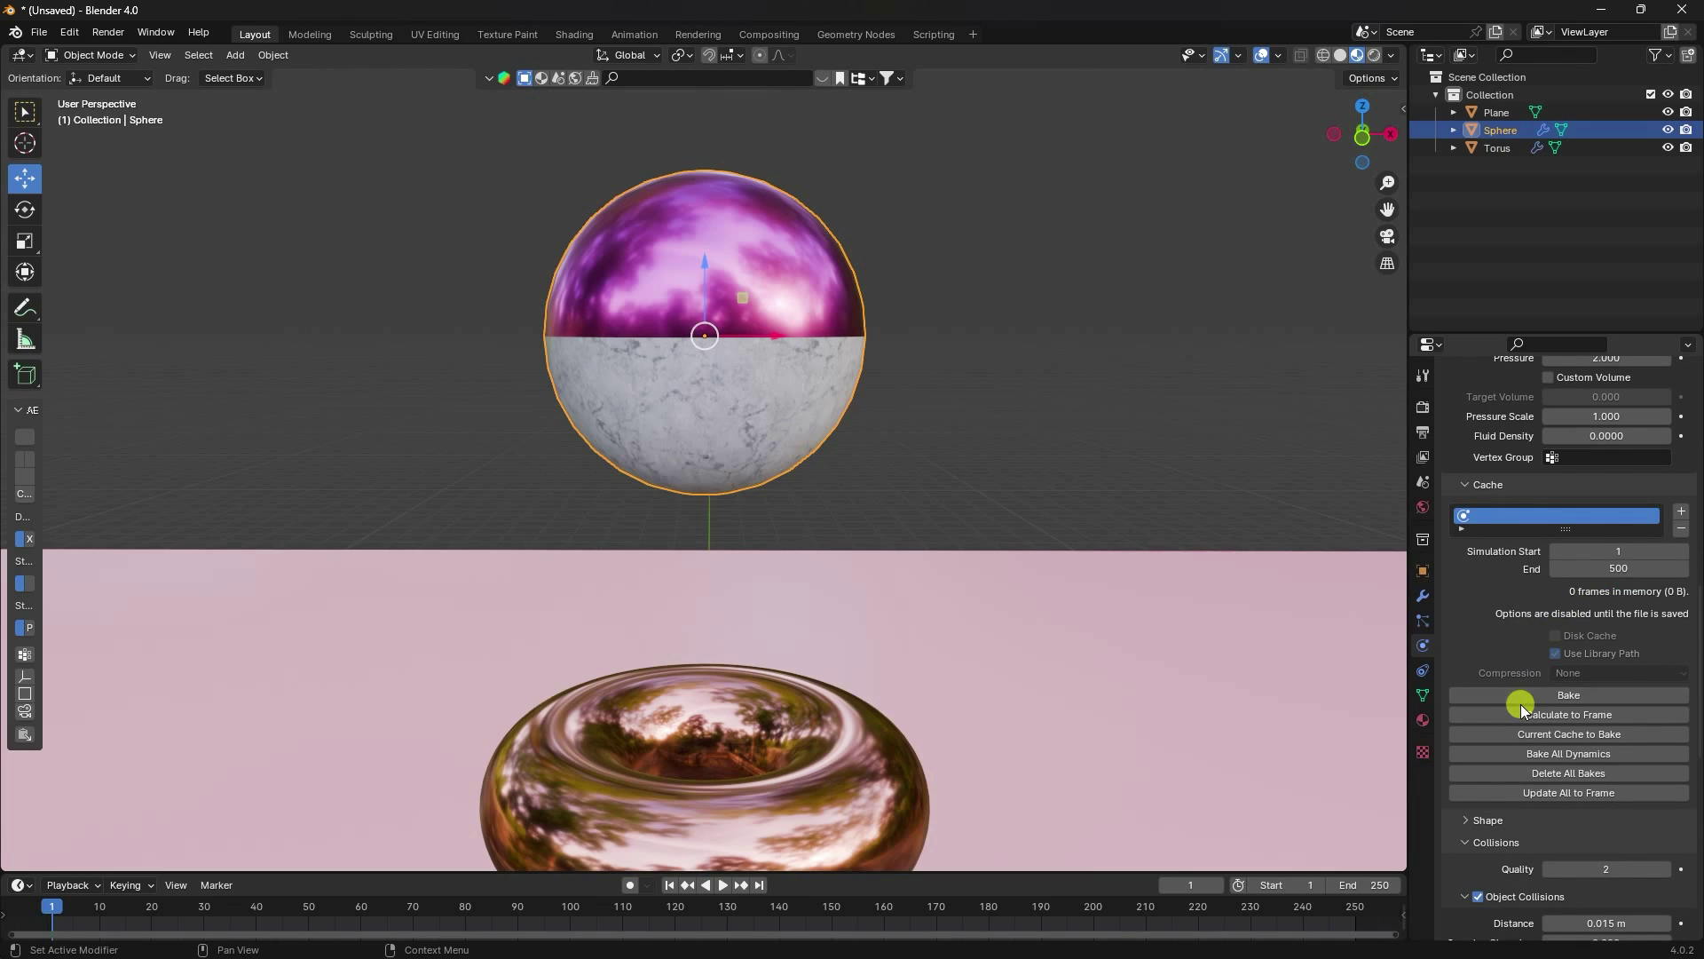
scroll(1521, 704, "down", 5)
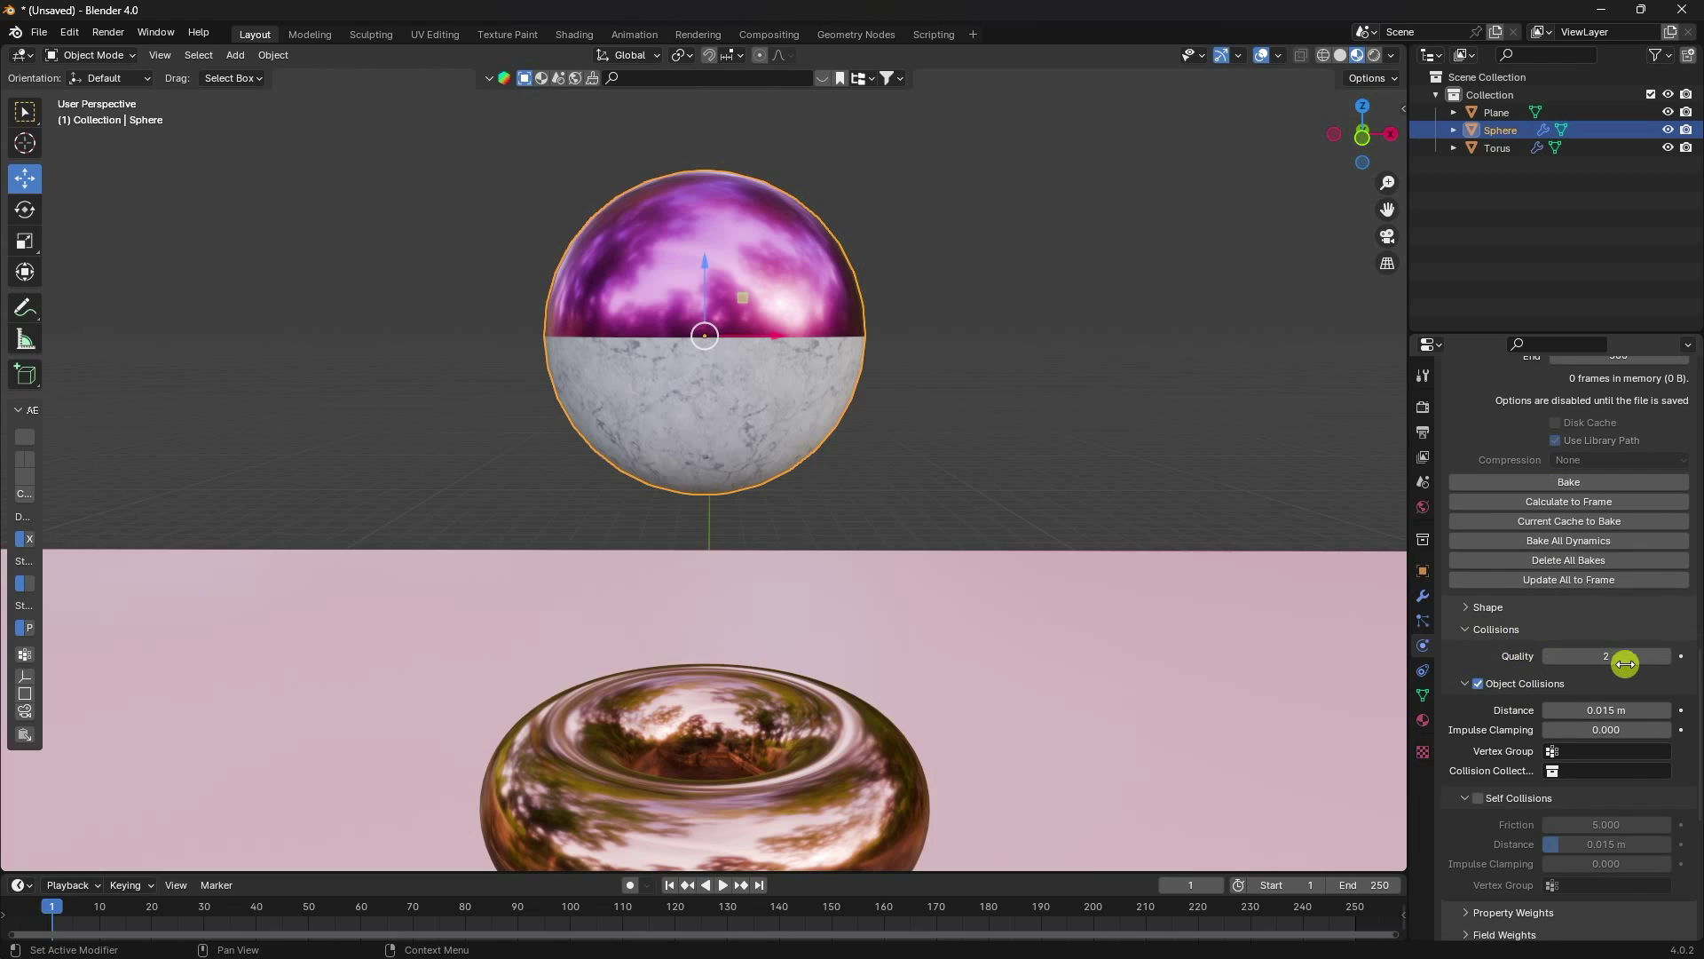
left_click(1665, 657)
left_click(1478, 799)
Step: Set self-collision friction to 1 and soft body & cloth friction to 2
scroll(1477, 819, "down", 4)
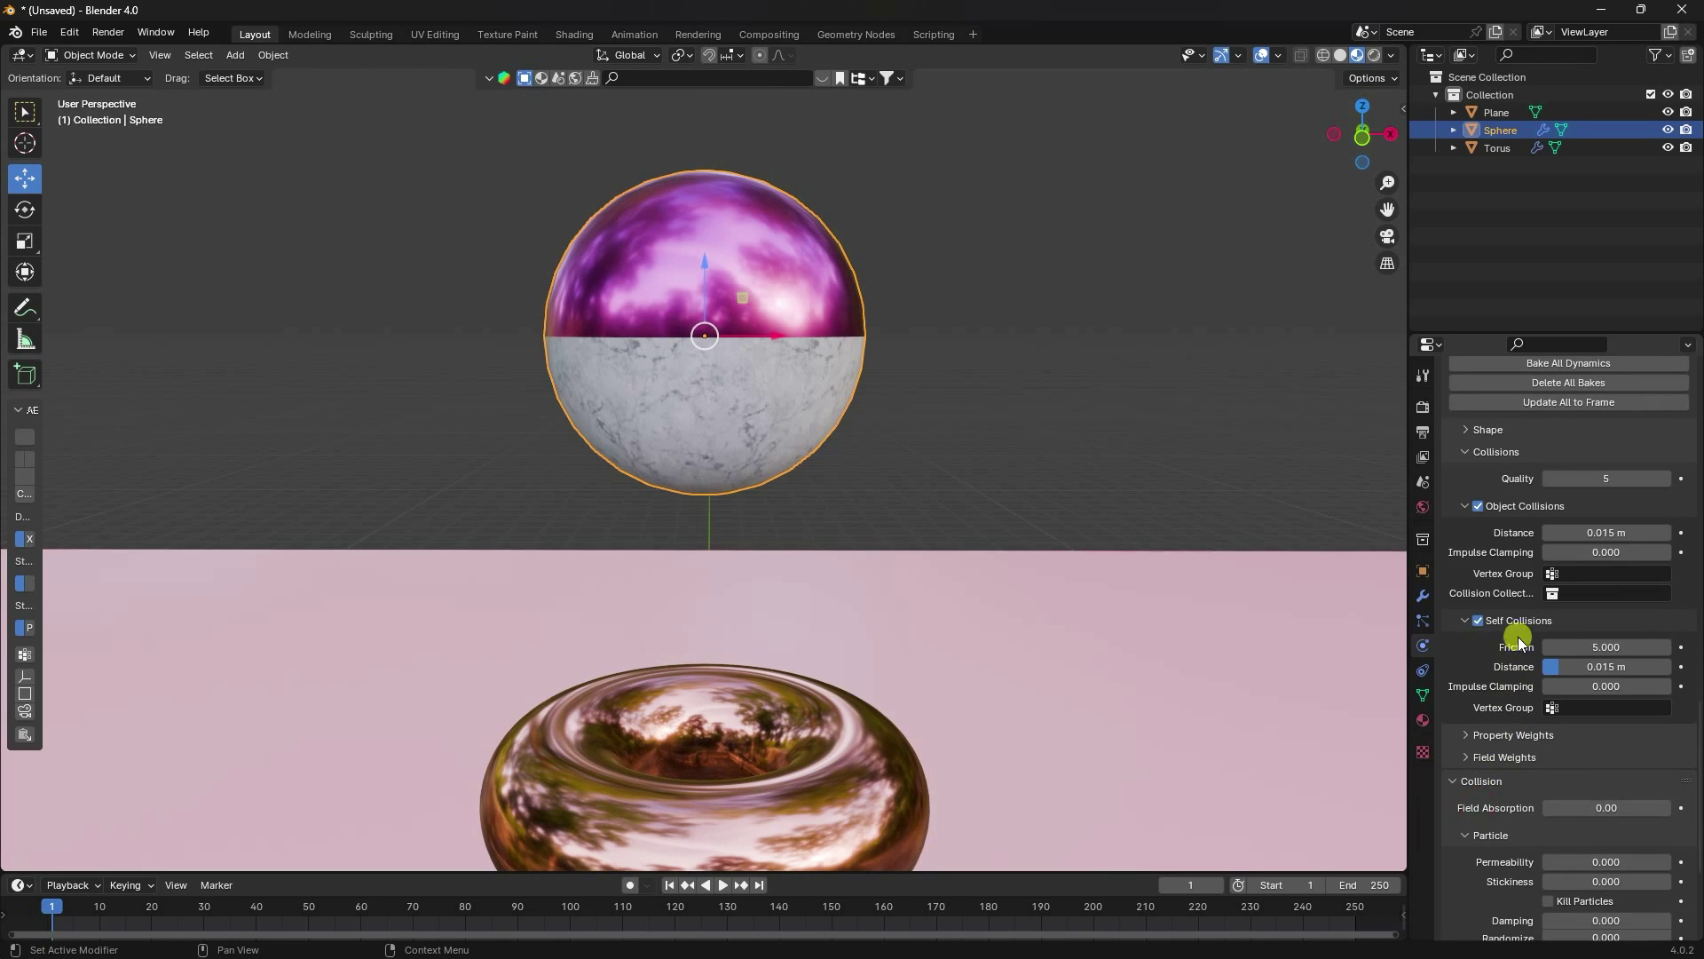
left_click(1590, 646)
type("1")
key("Return")
scroll(1484, 658, "down", 5)
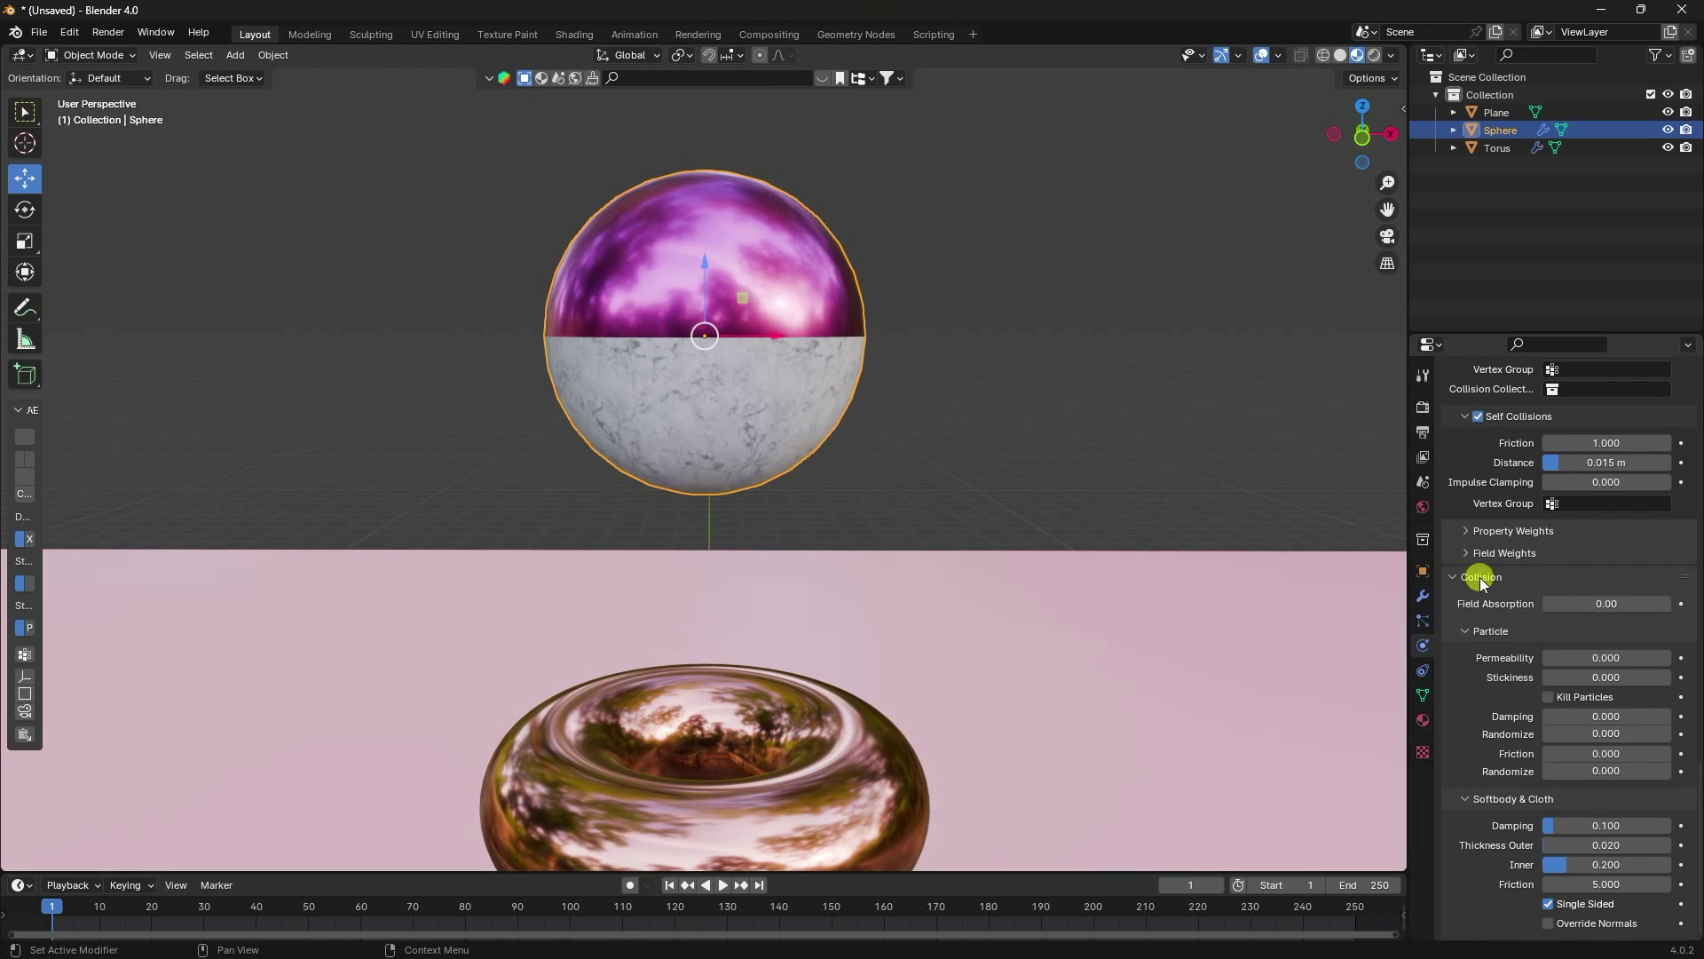
left_click(1588, 884)
key("Return")
scroll(1172, 722, "down", 4)
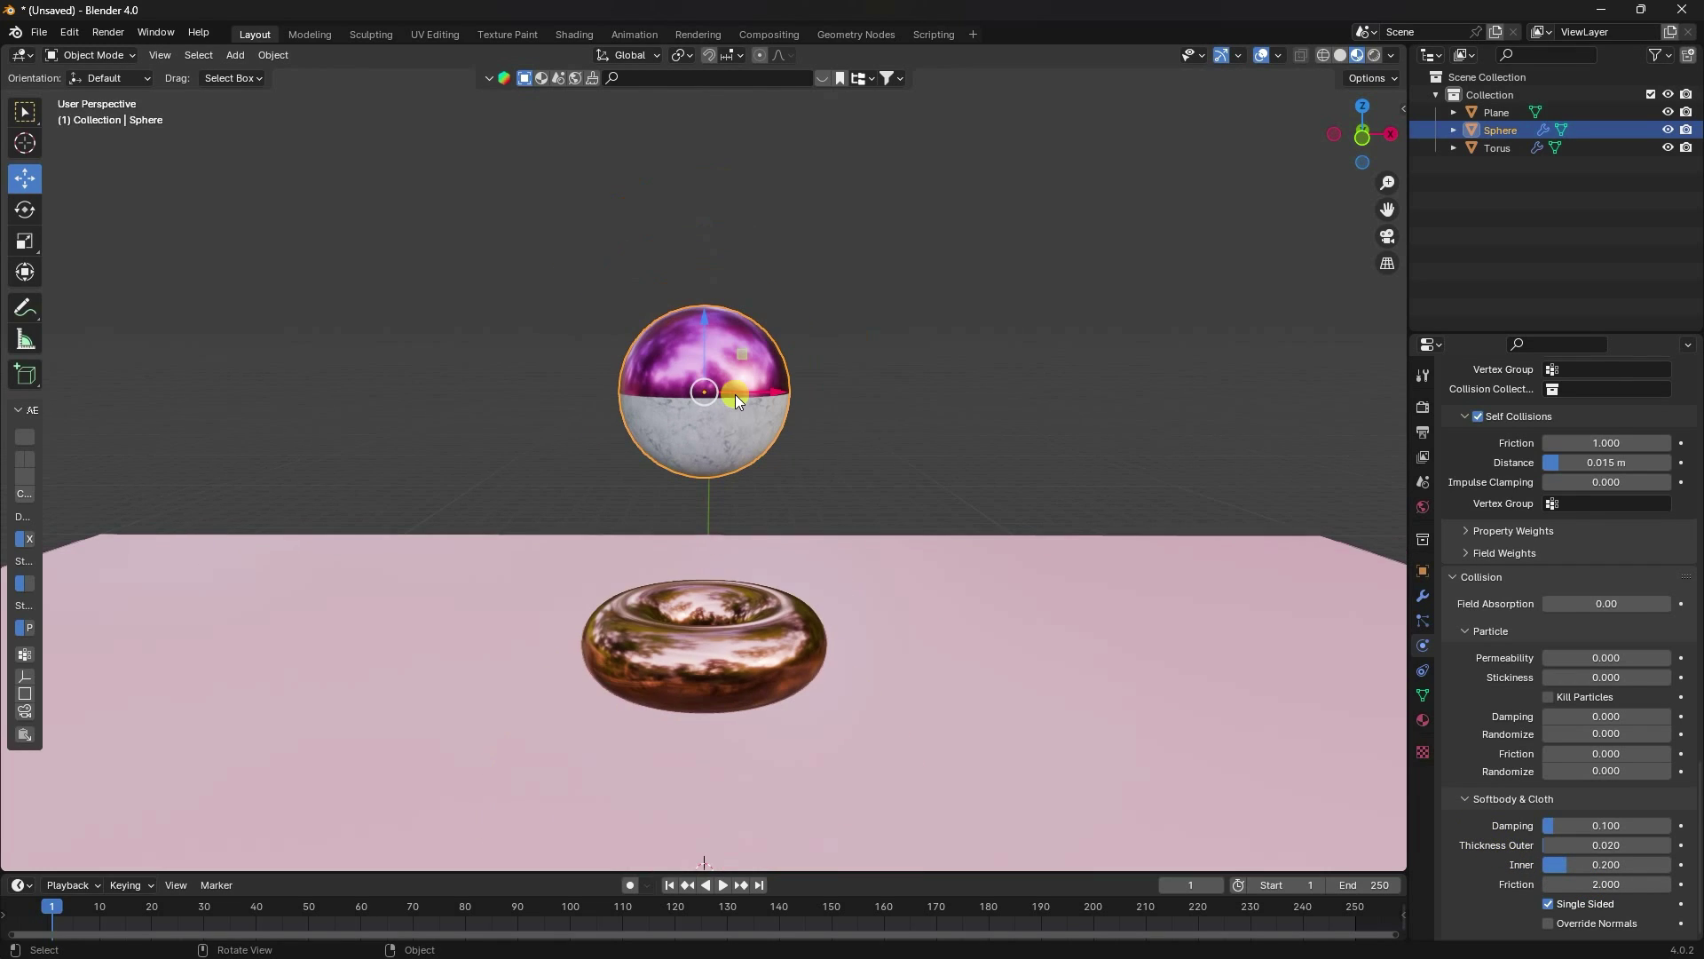
scroll(1527, 848, "up", 5)
scroll(1512, 841, "up", 5)
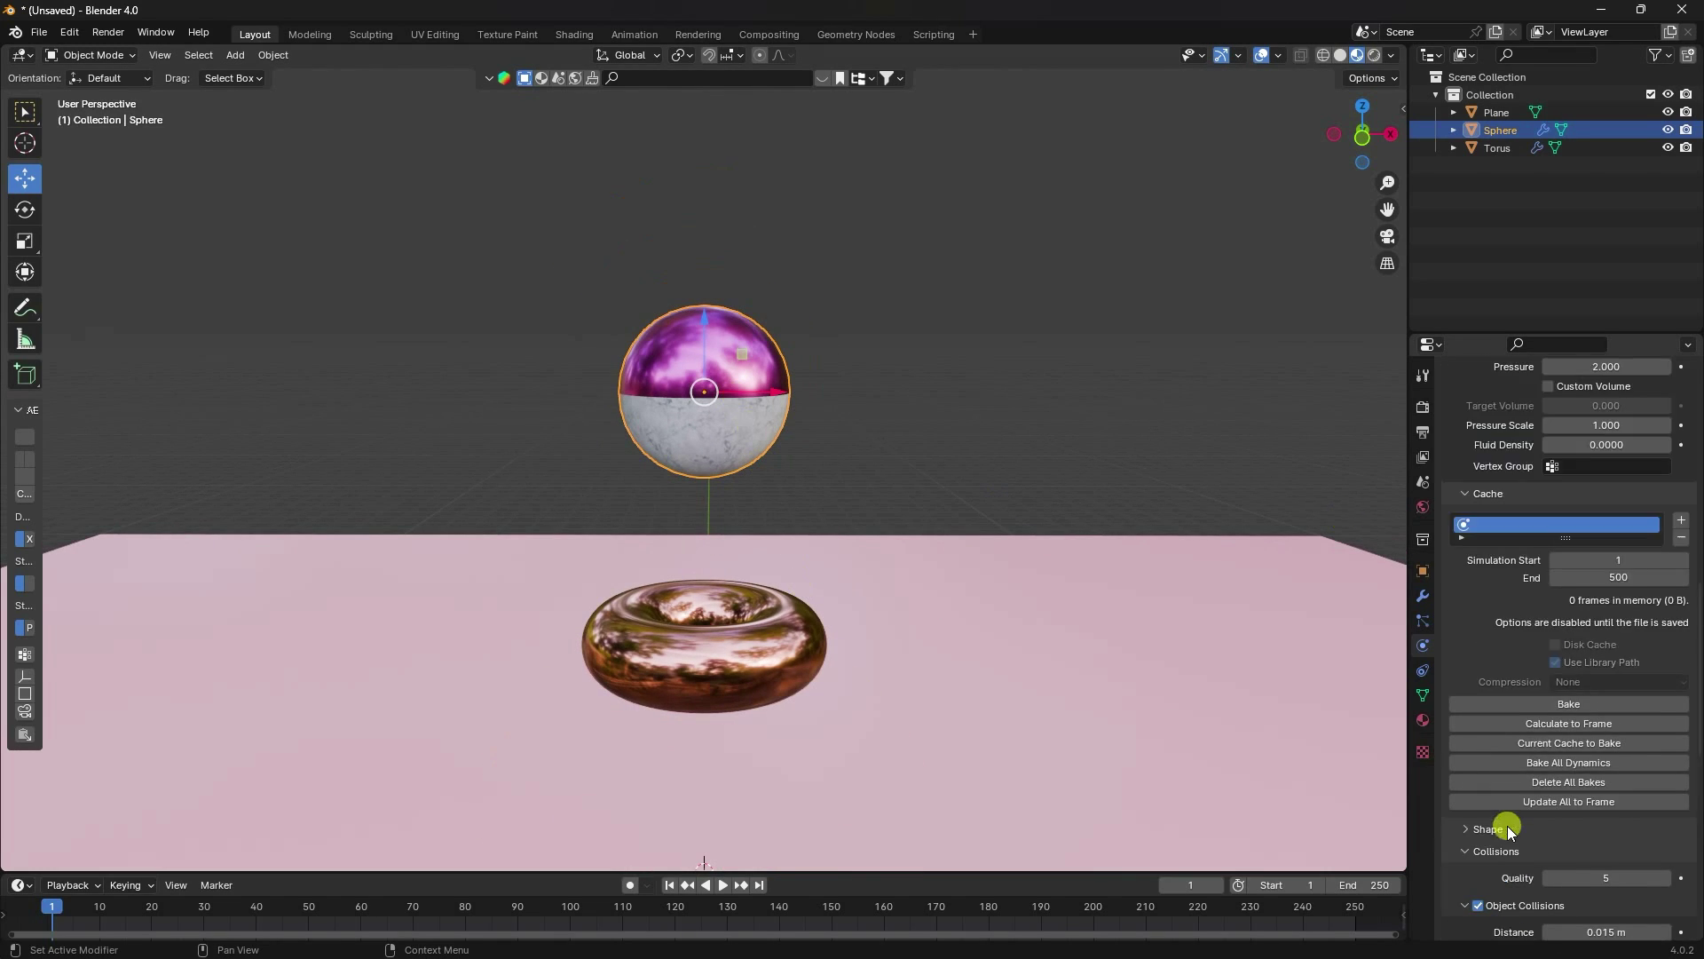
left_click(1423, 597)
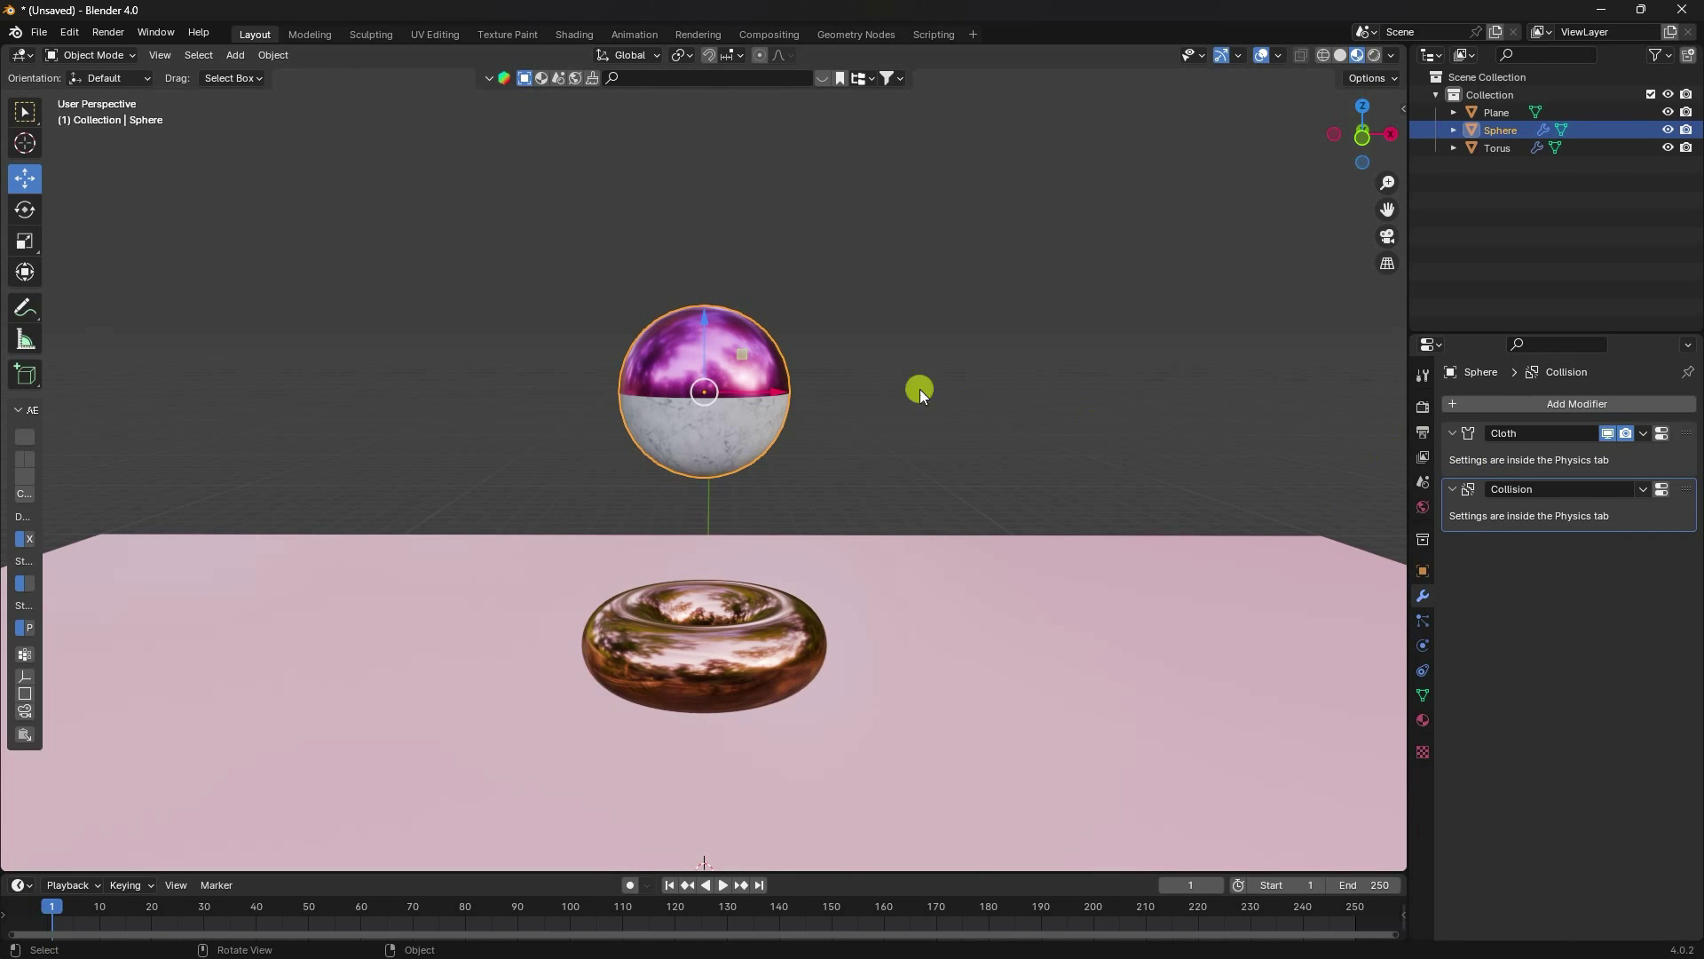
Step: Add a Subdivision Surface modifier to the sphere with viewport levels 2
scroll(739, 434, "up", 4)
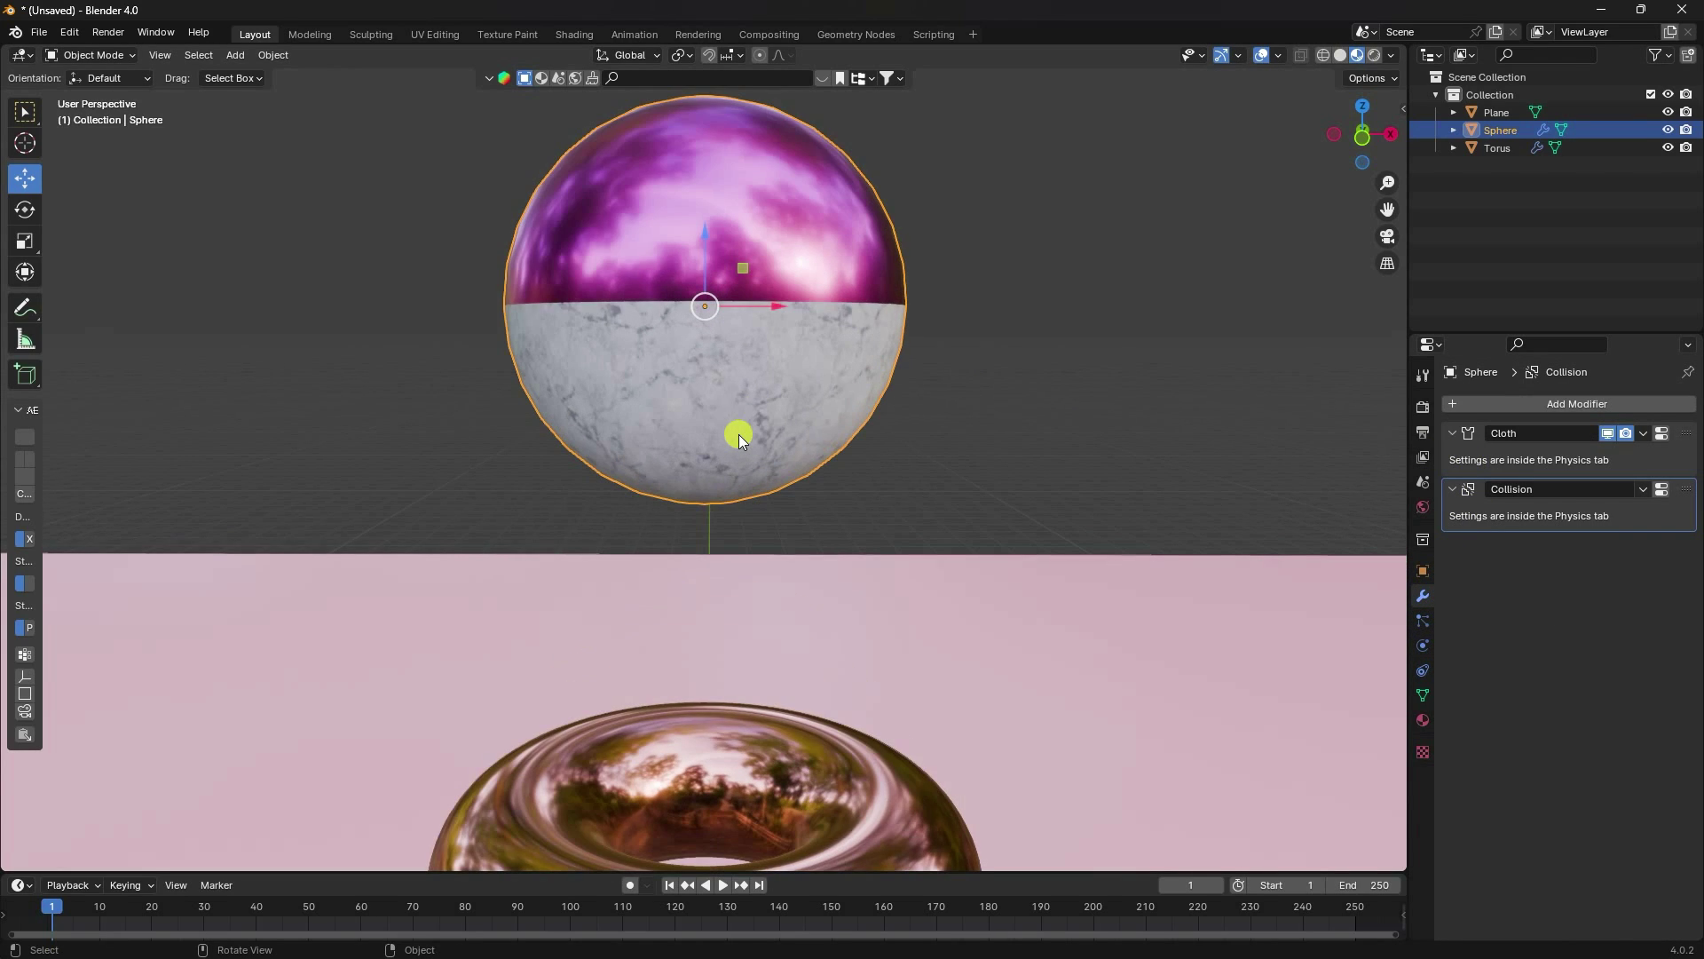
left_click(1478, 404)
mouse_move(1429, 404)
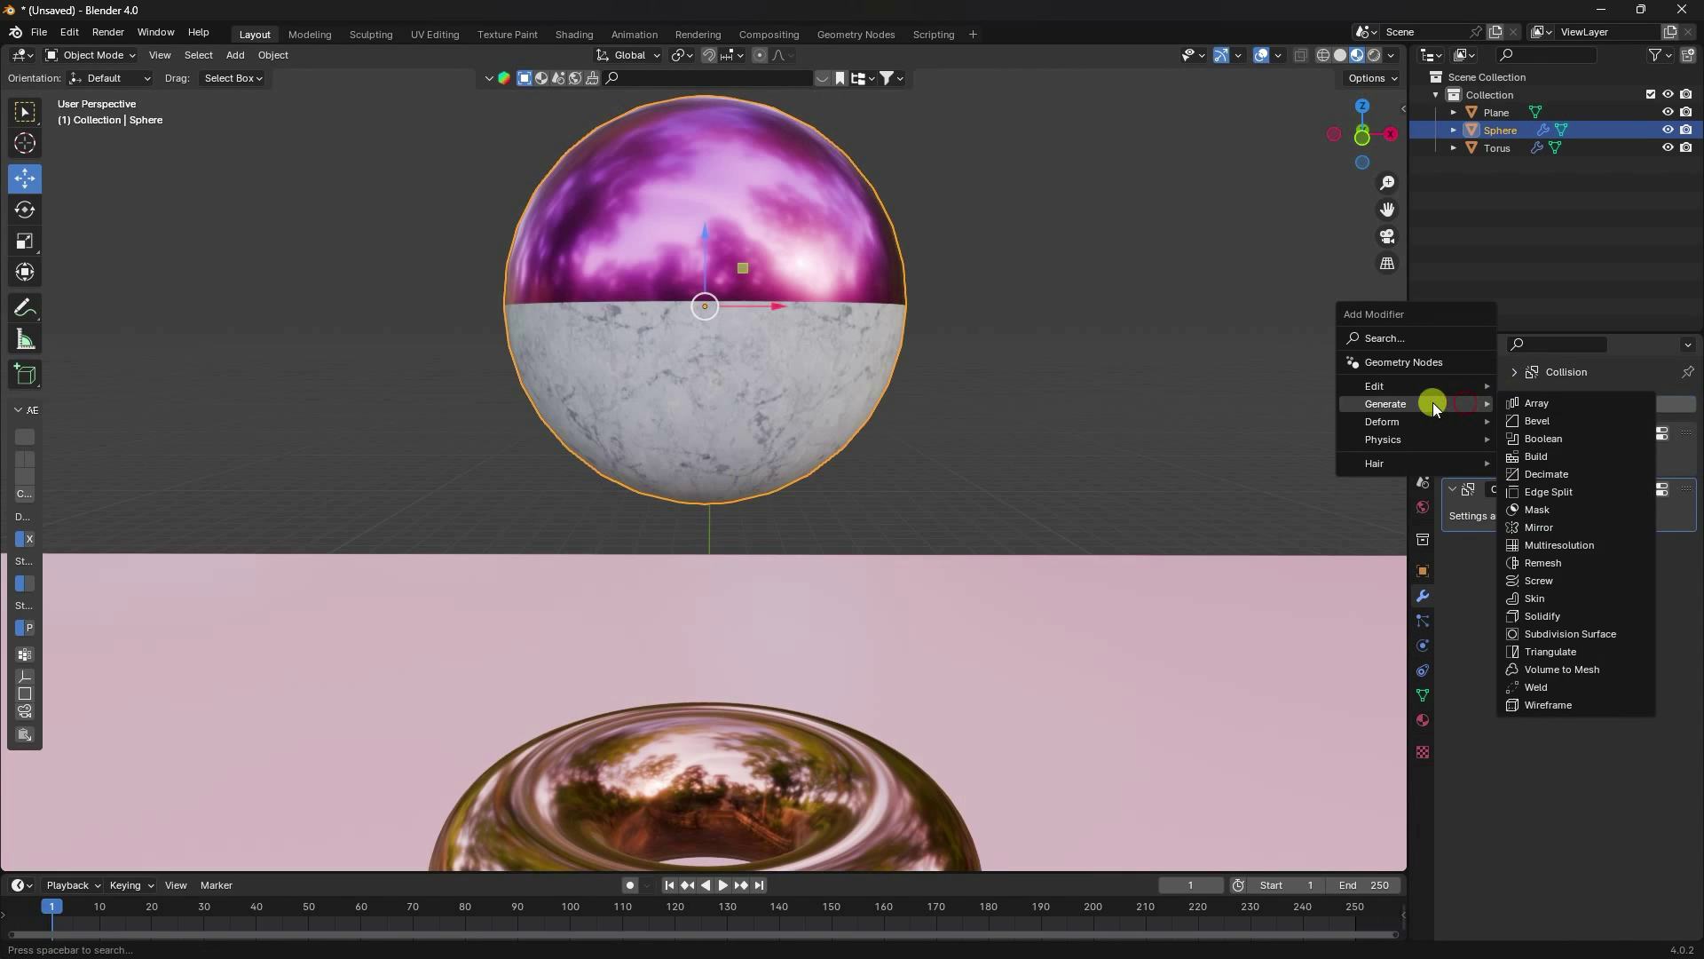
left_click(1578, 634)
left_click(1666, 594)
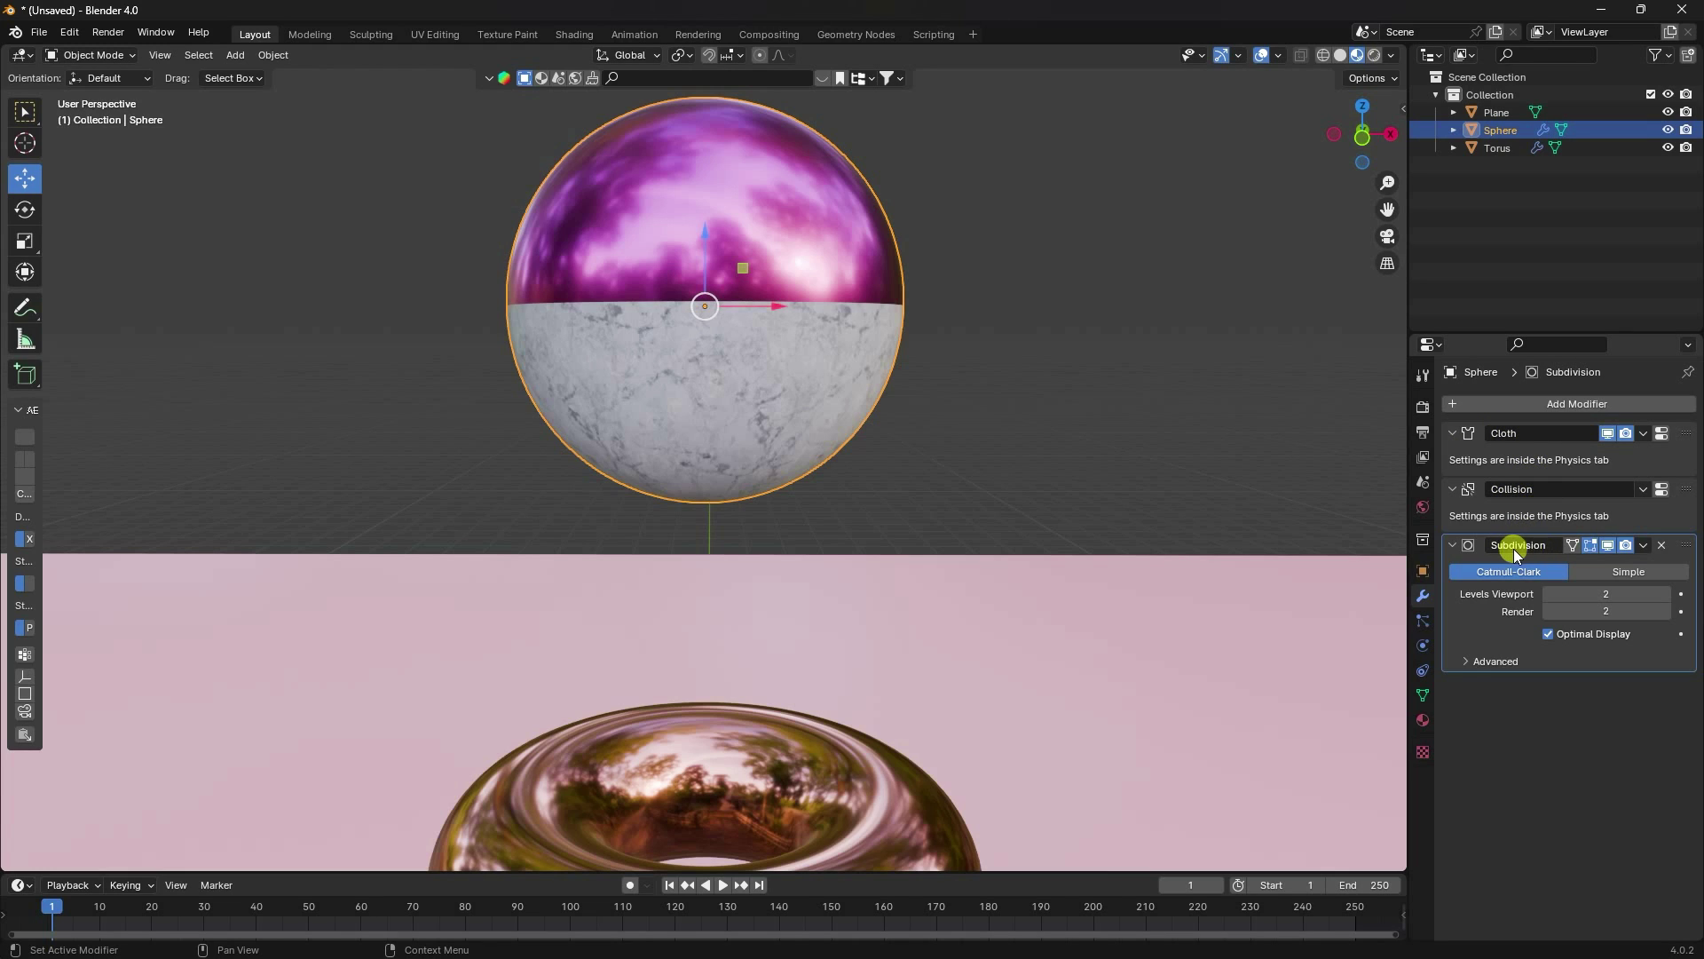
Step: Move the torus's Subdivision modifier below its Collision modifier
scroll(1015, 627, "down", 4)
left_click(767, 697)
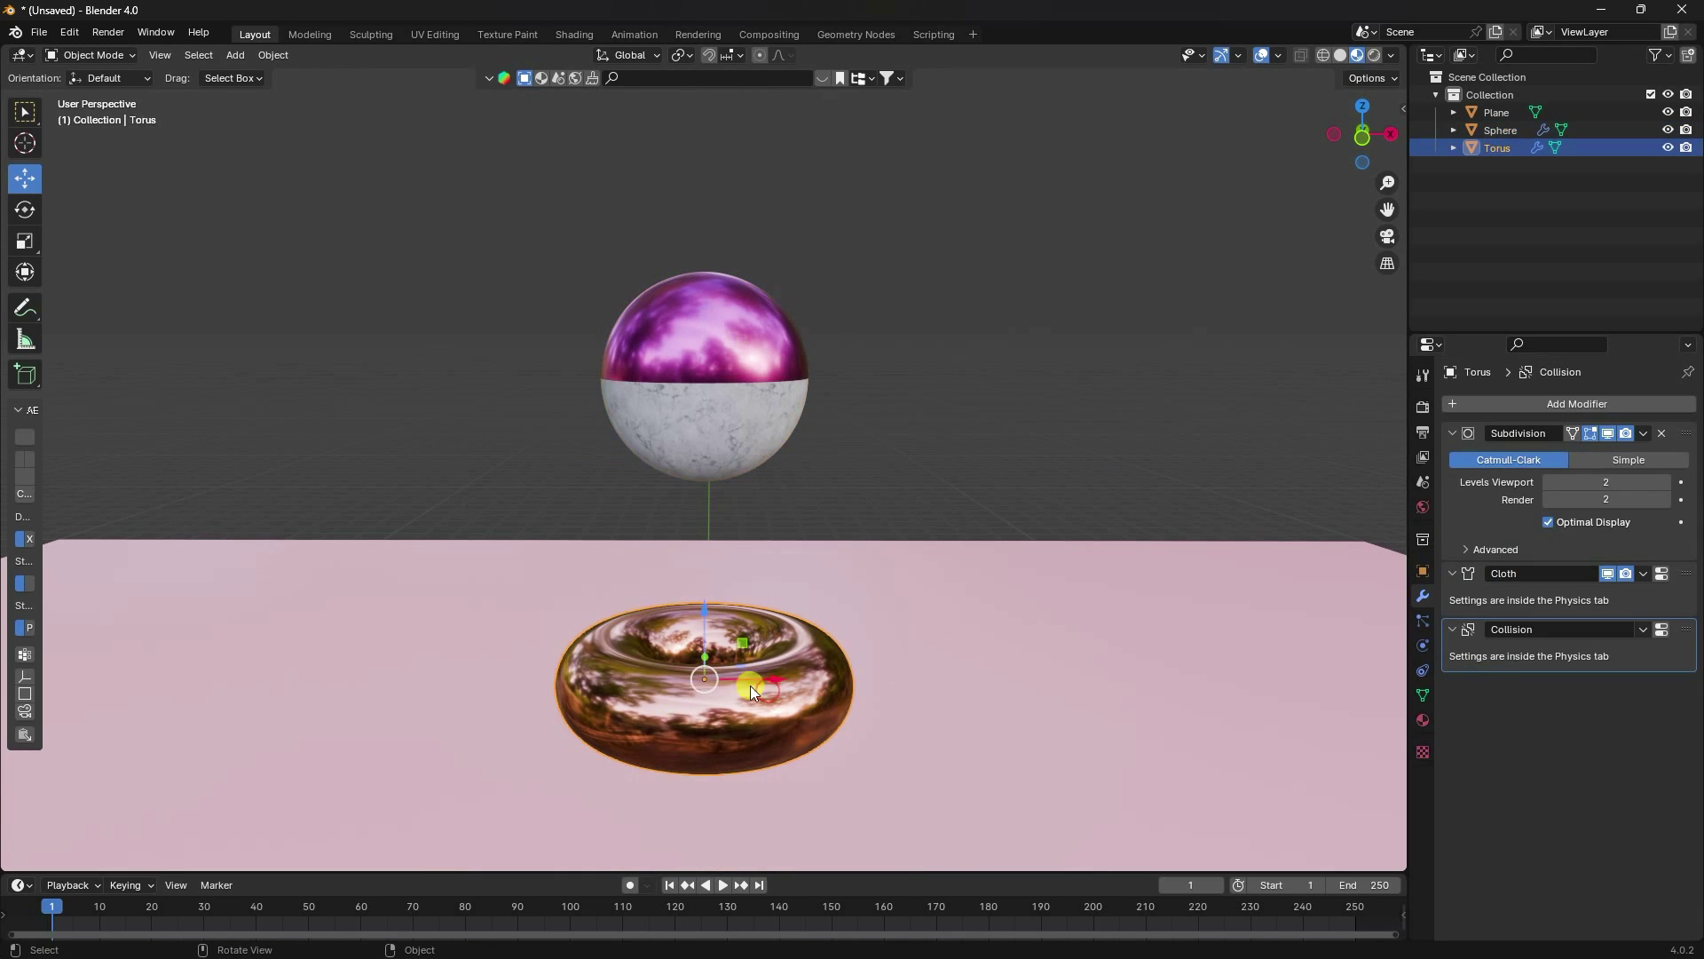
left_click_drag(1686, 432, 1692, 639)
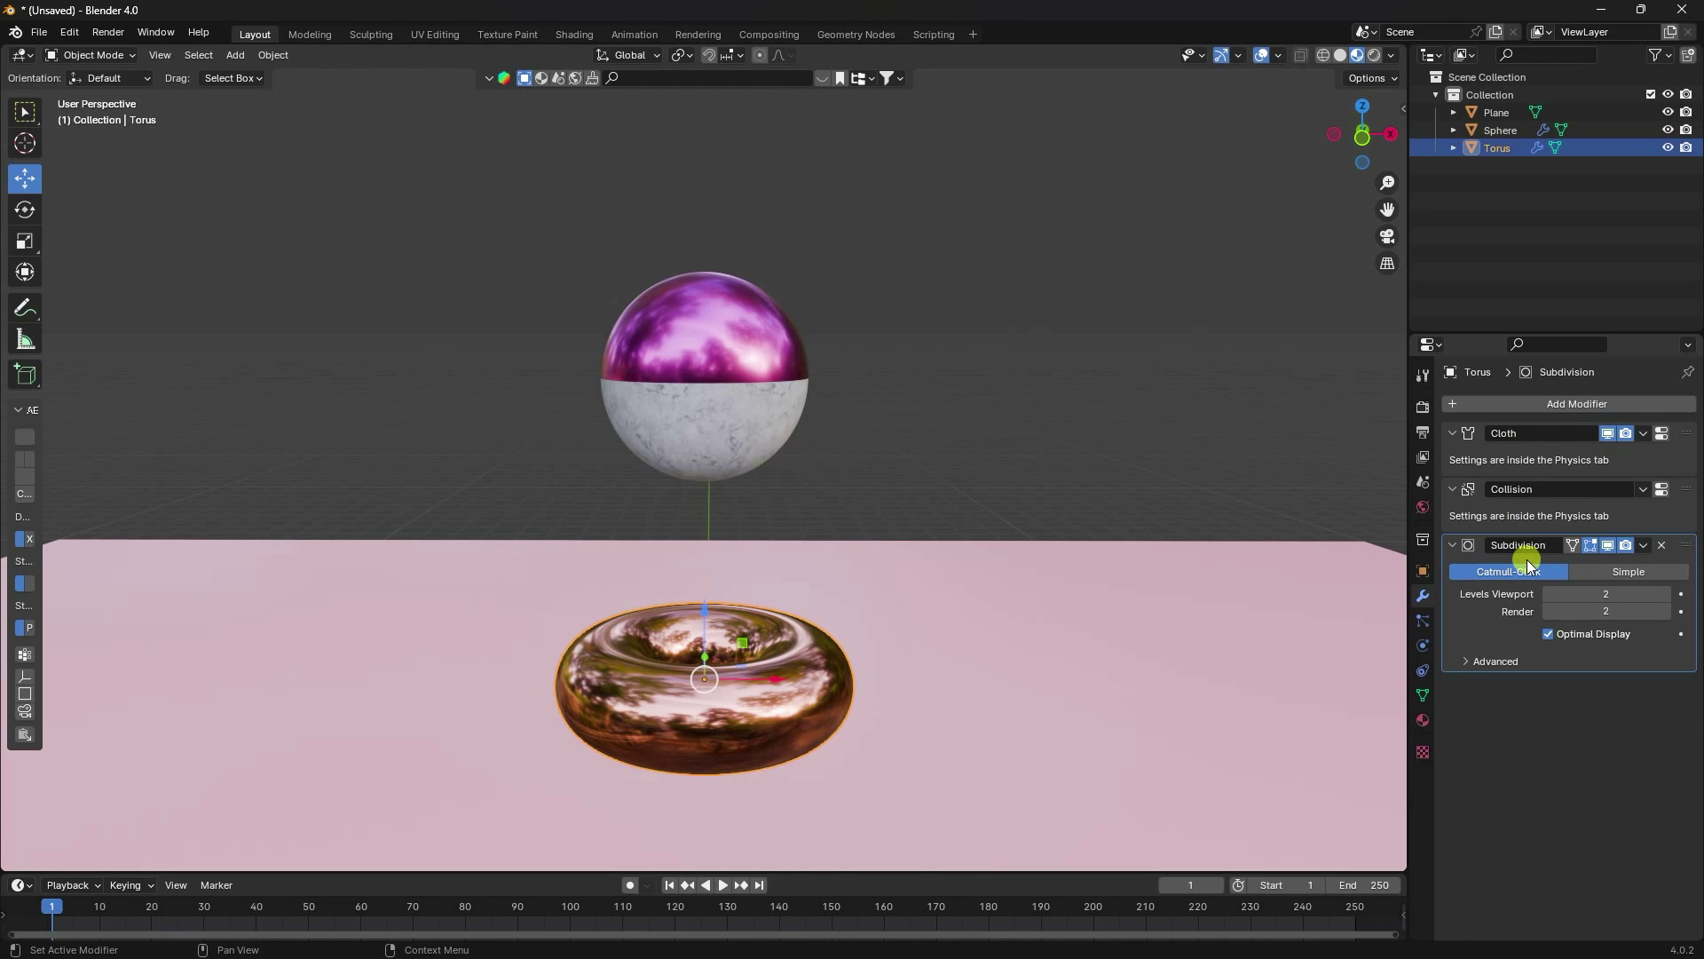
scroll(722, 286, "down", 4)
scroll(754, 434, "up", 2)
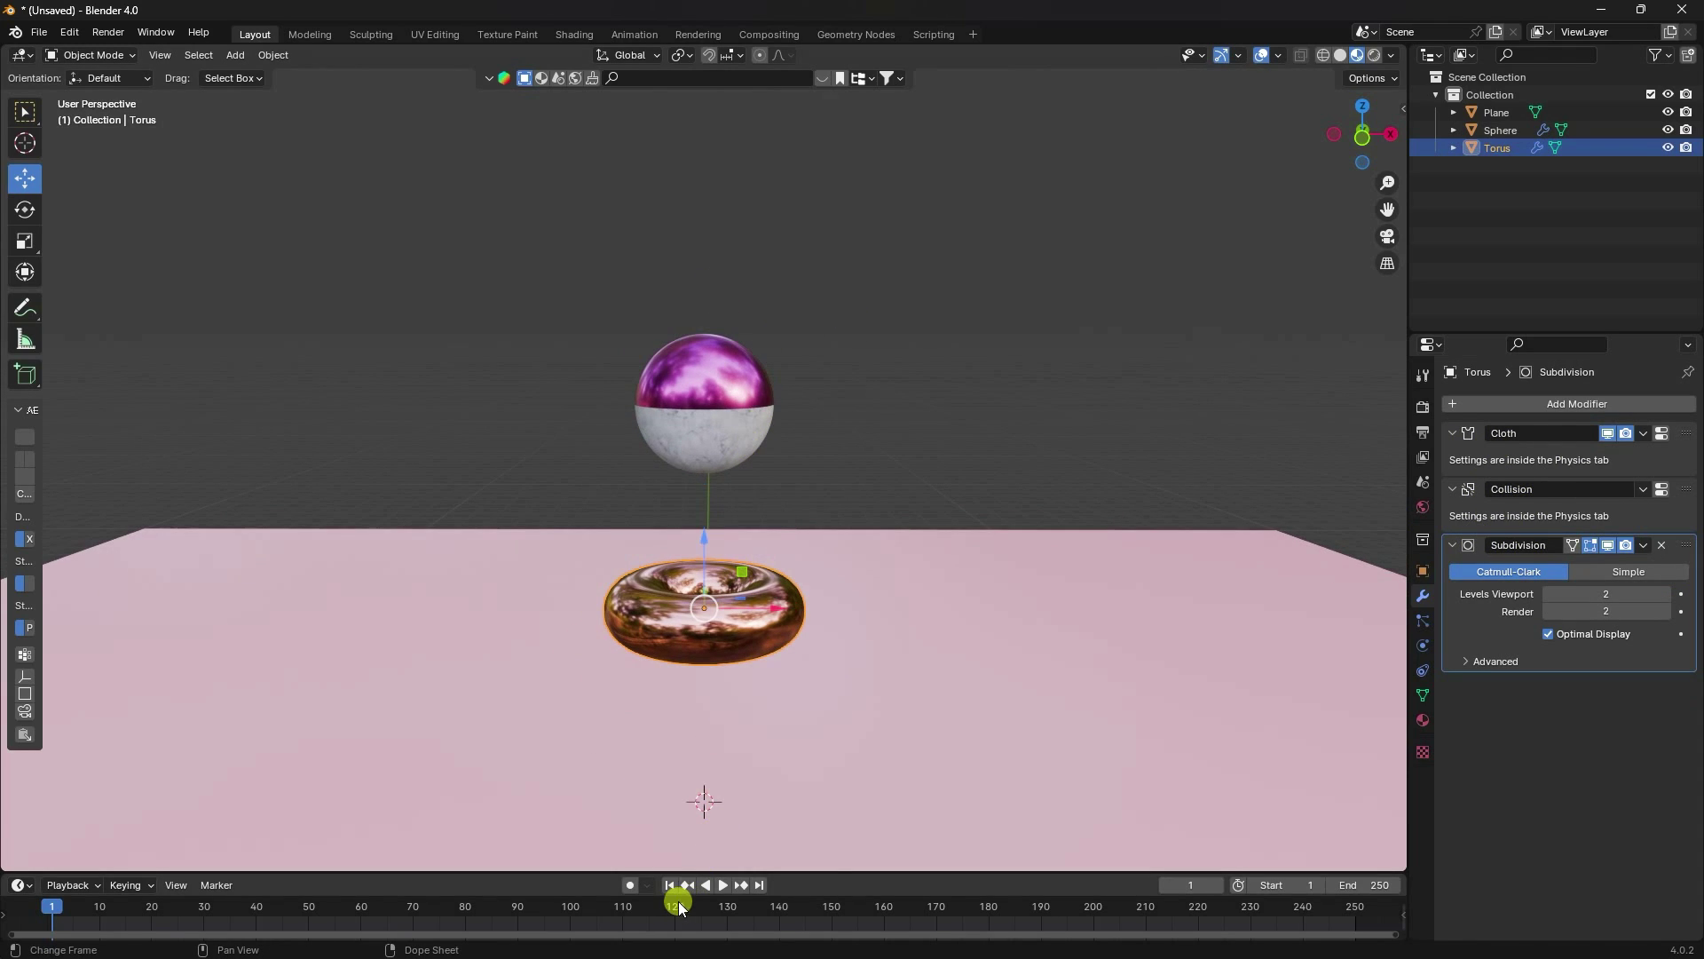
Step: Play the fall twice, rewind to frame 1, and select the ground plane
left_click(722, 885)
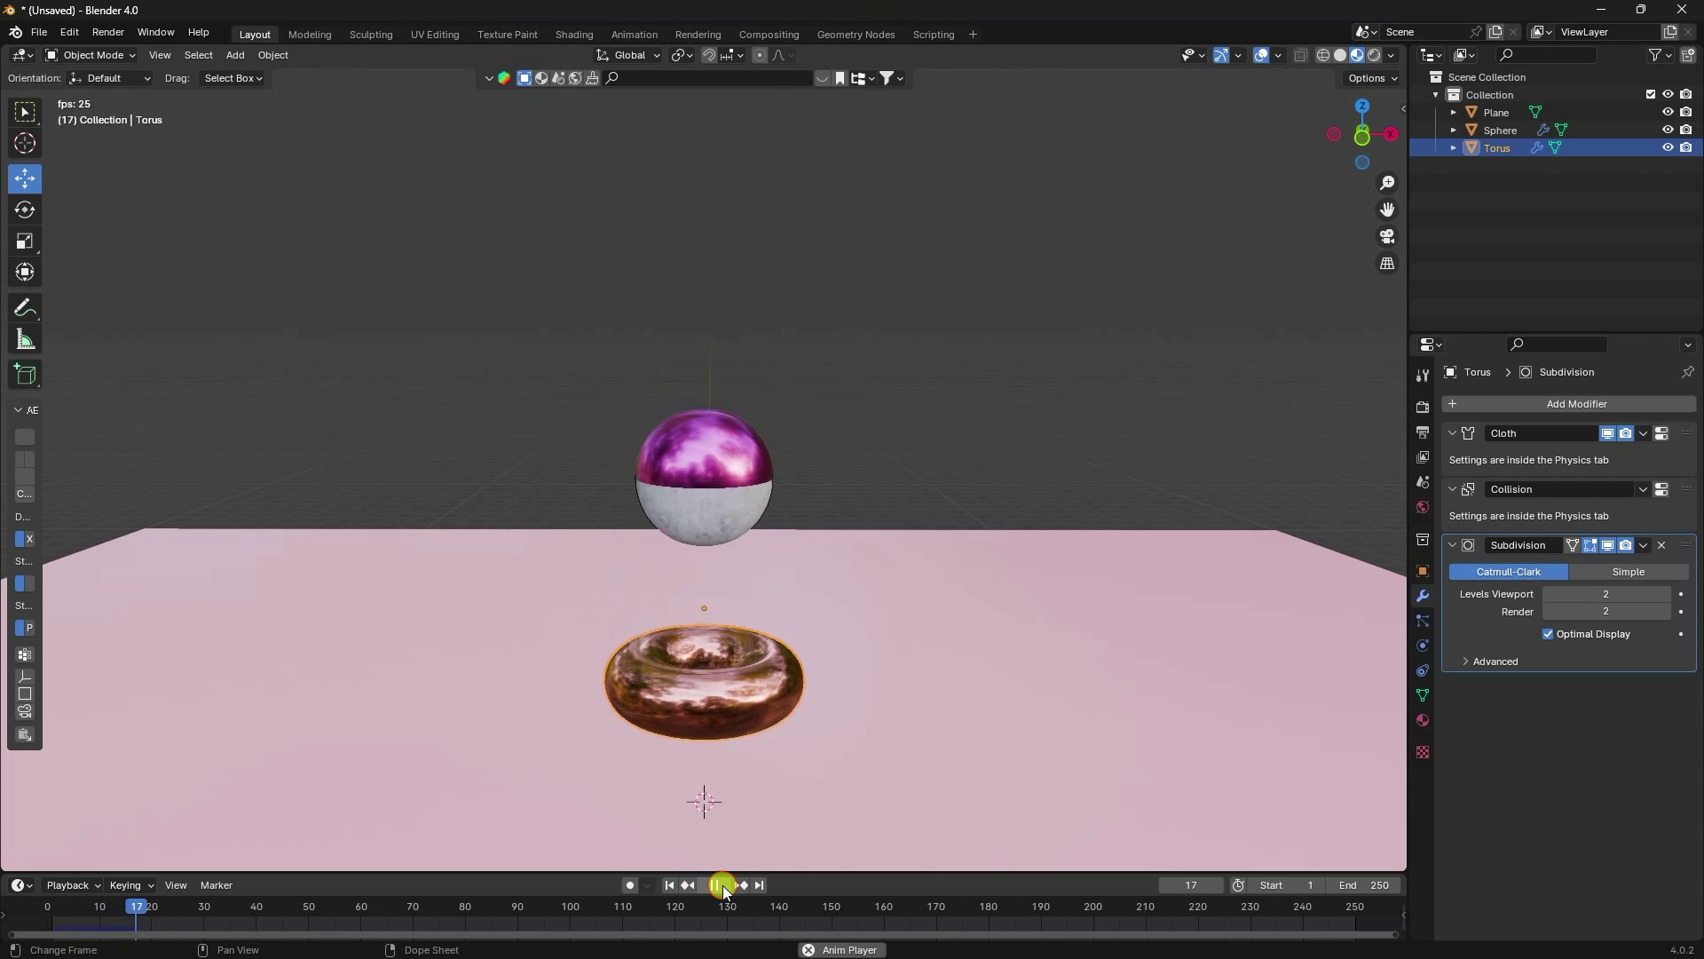
left_click(669, 885)
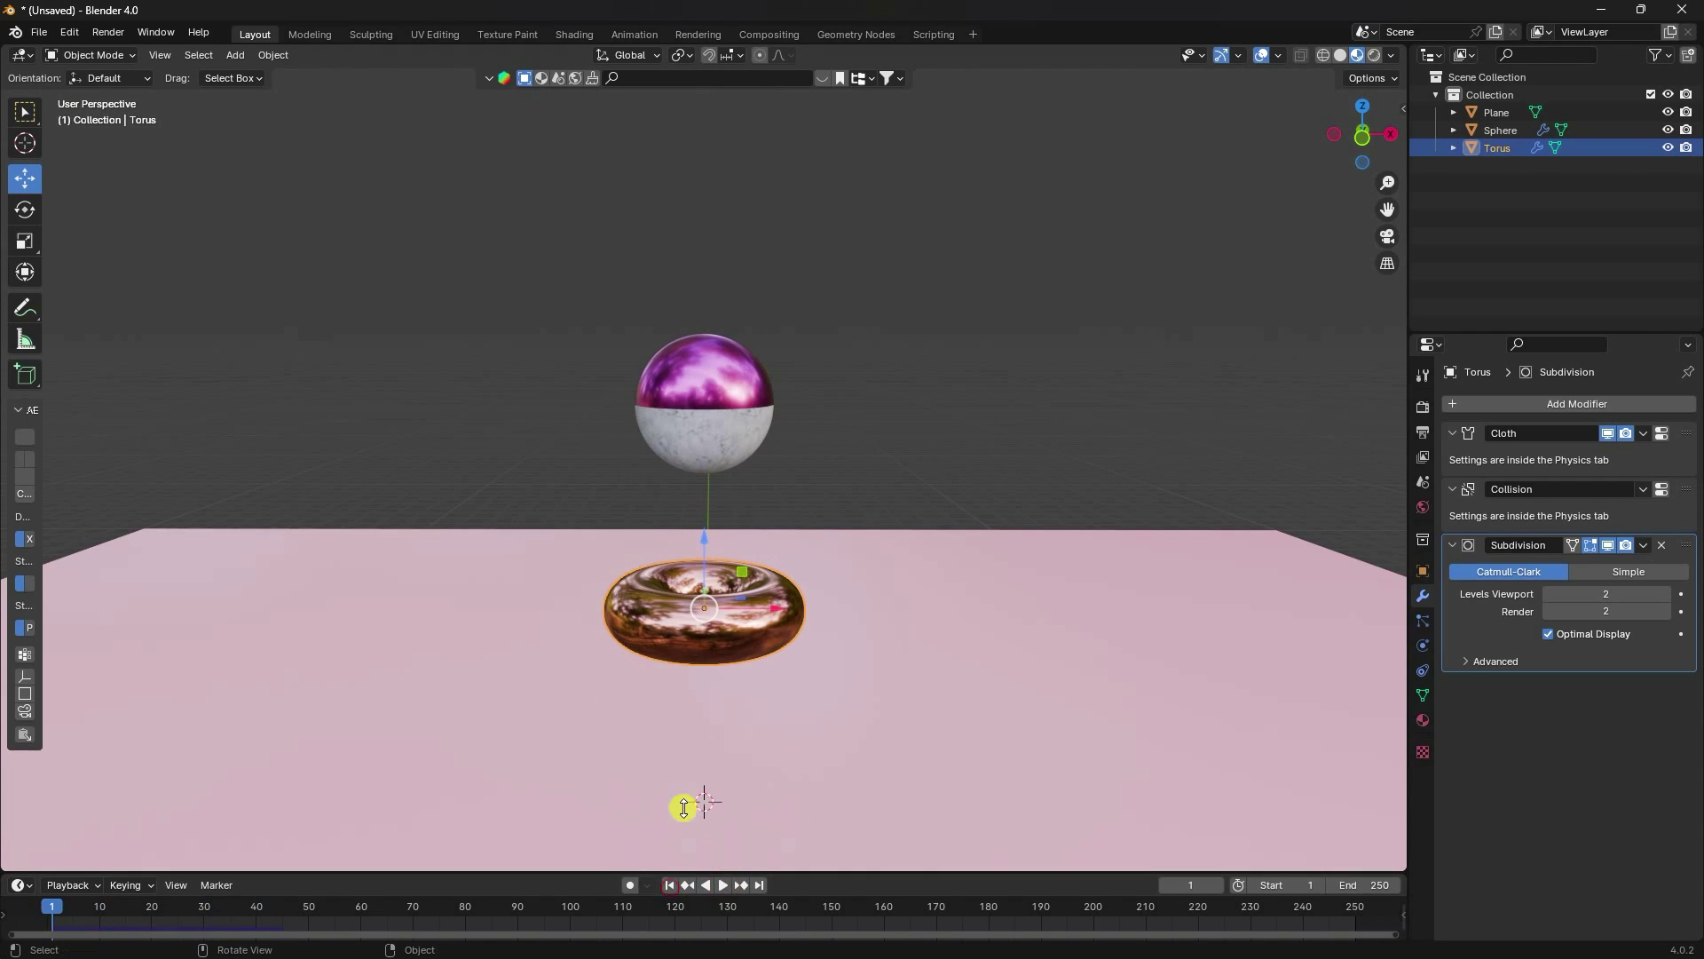
left_click(723, 884)
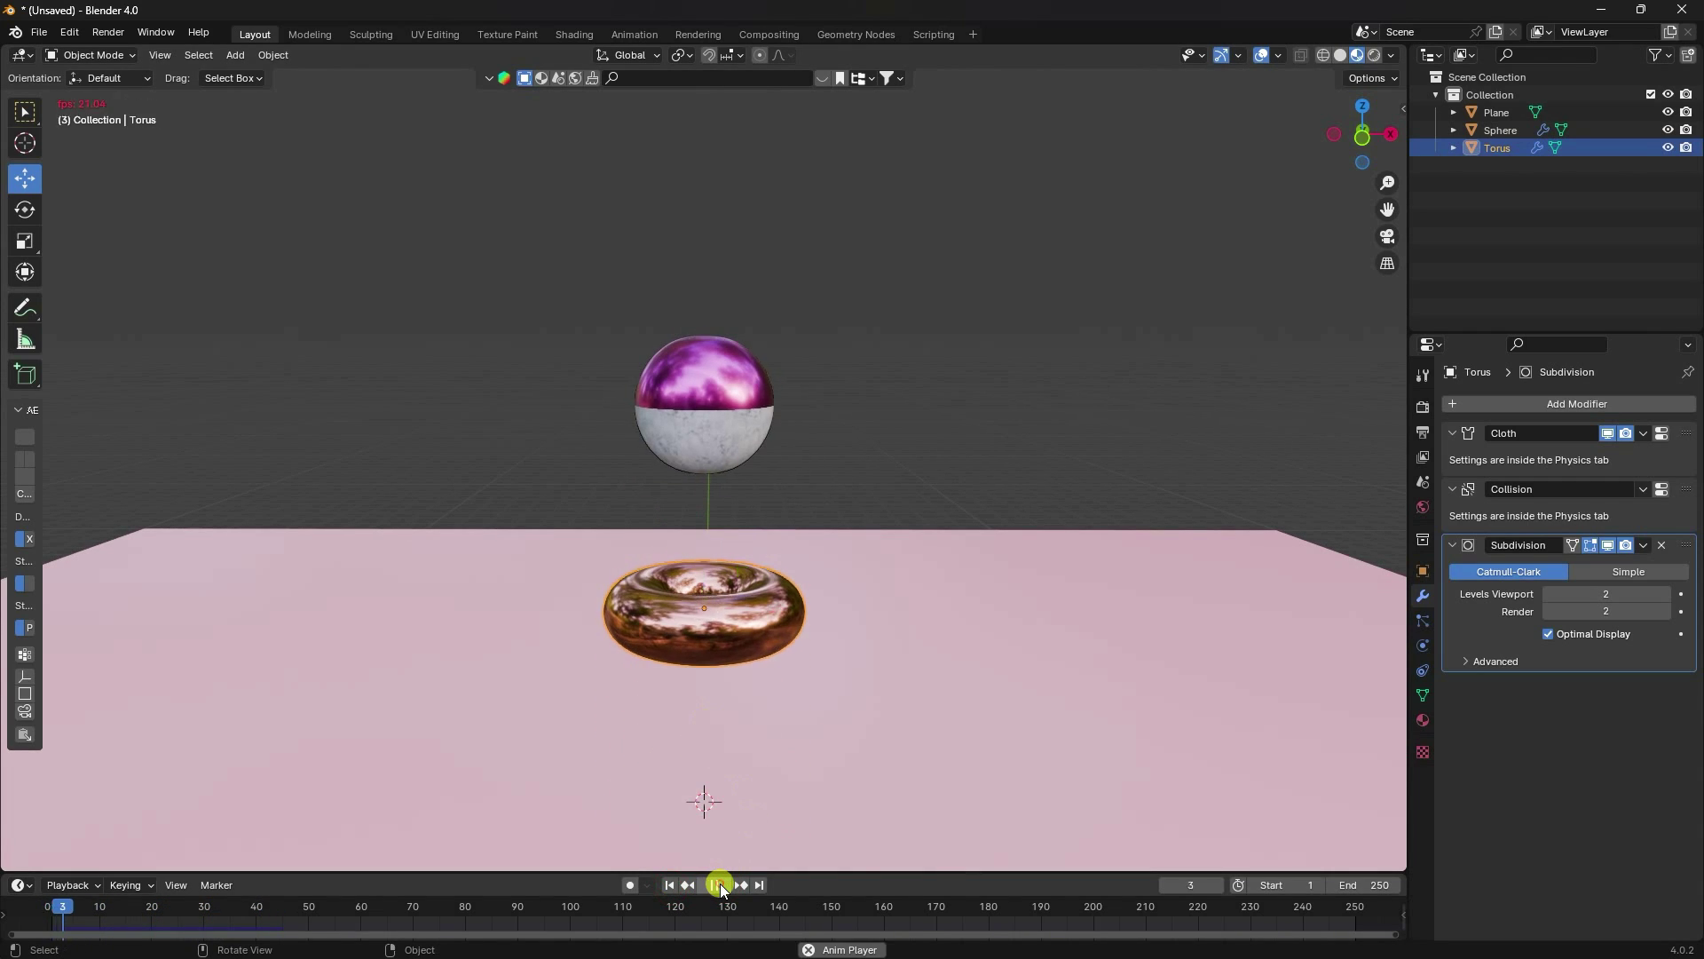
left_click(667, 883)
left_click(1028, 685)
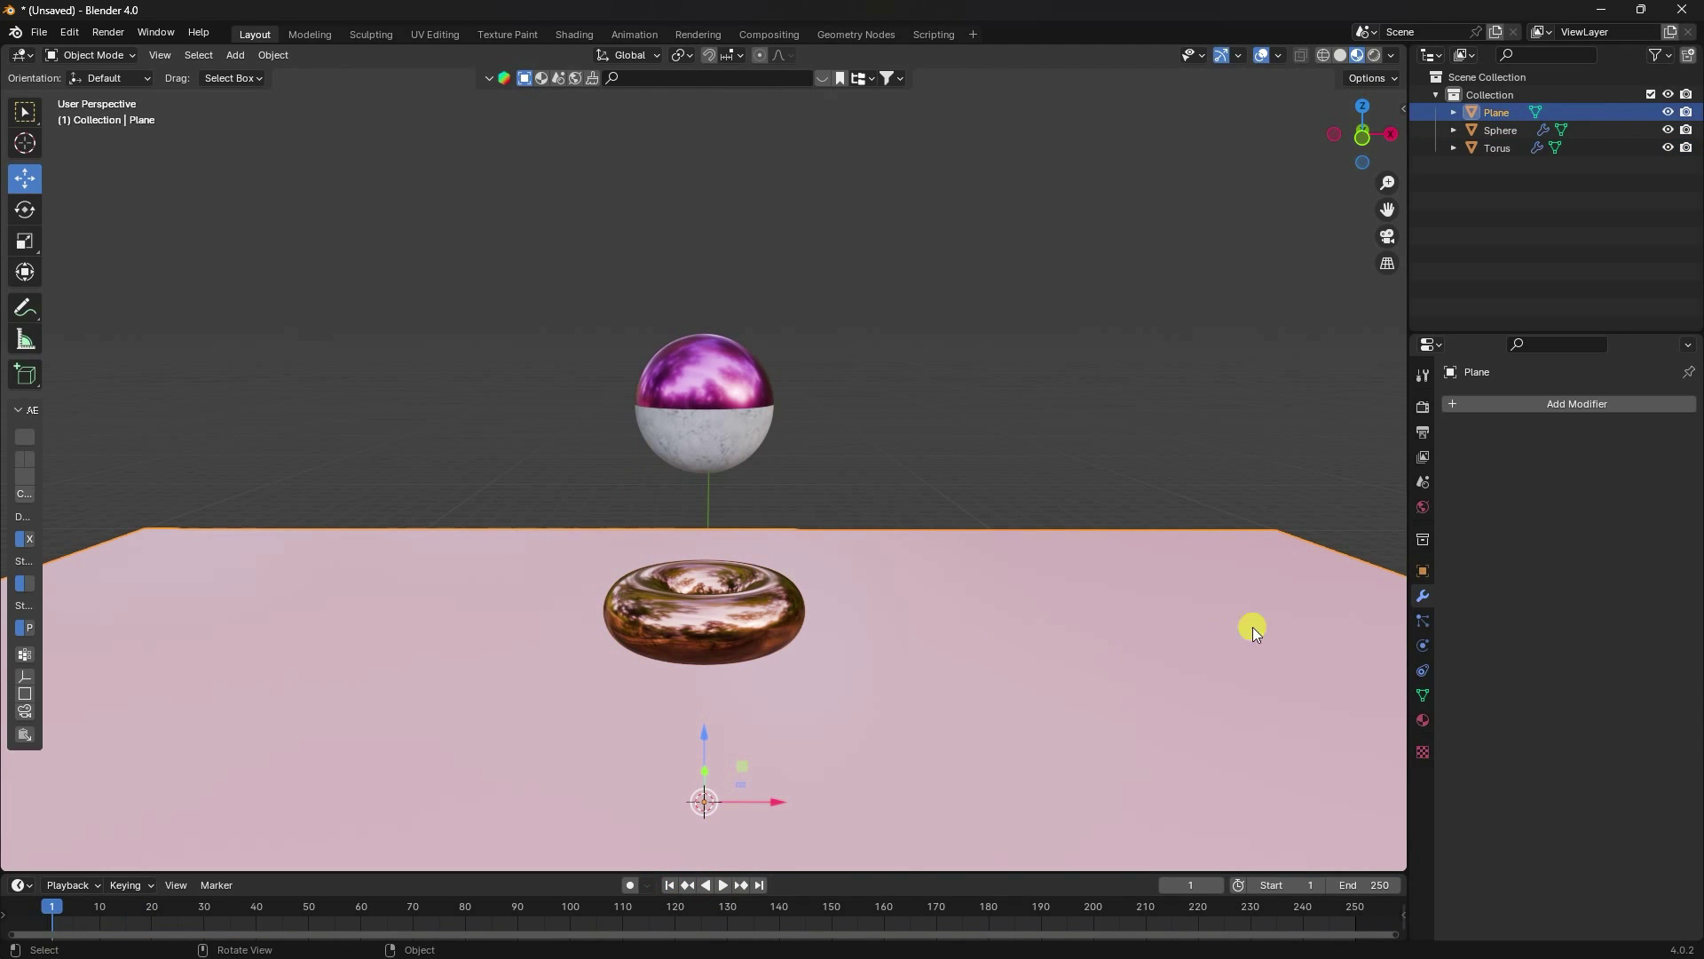
Step: Enable Collision physics on the plane with soft body & cloth friction 2
left_click(1423, 648)
left_click(1488, 423)
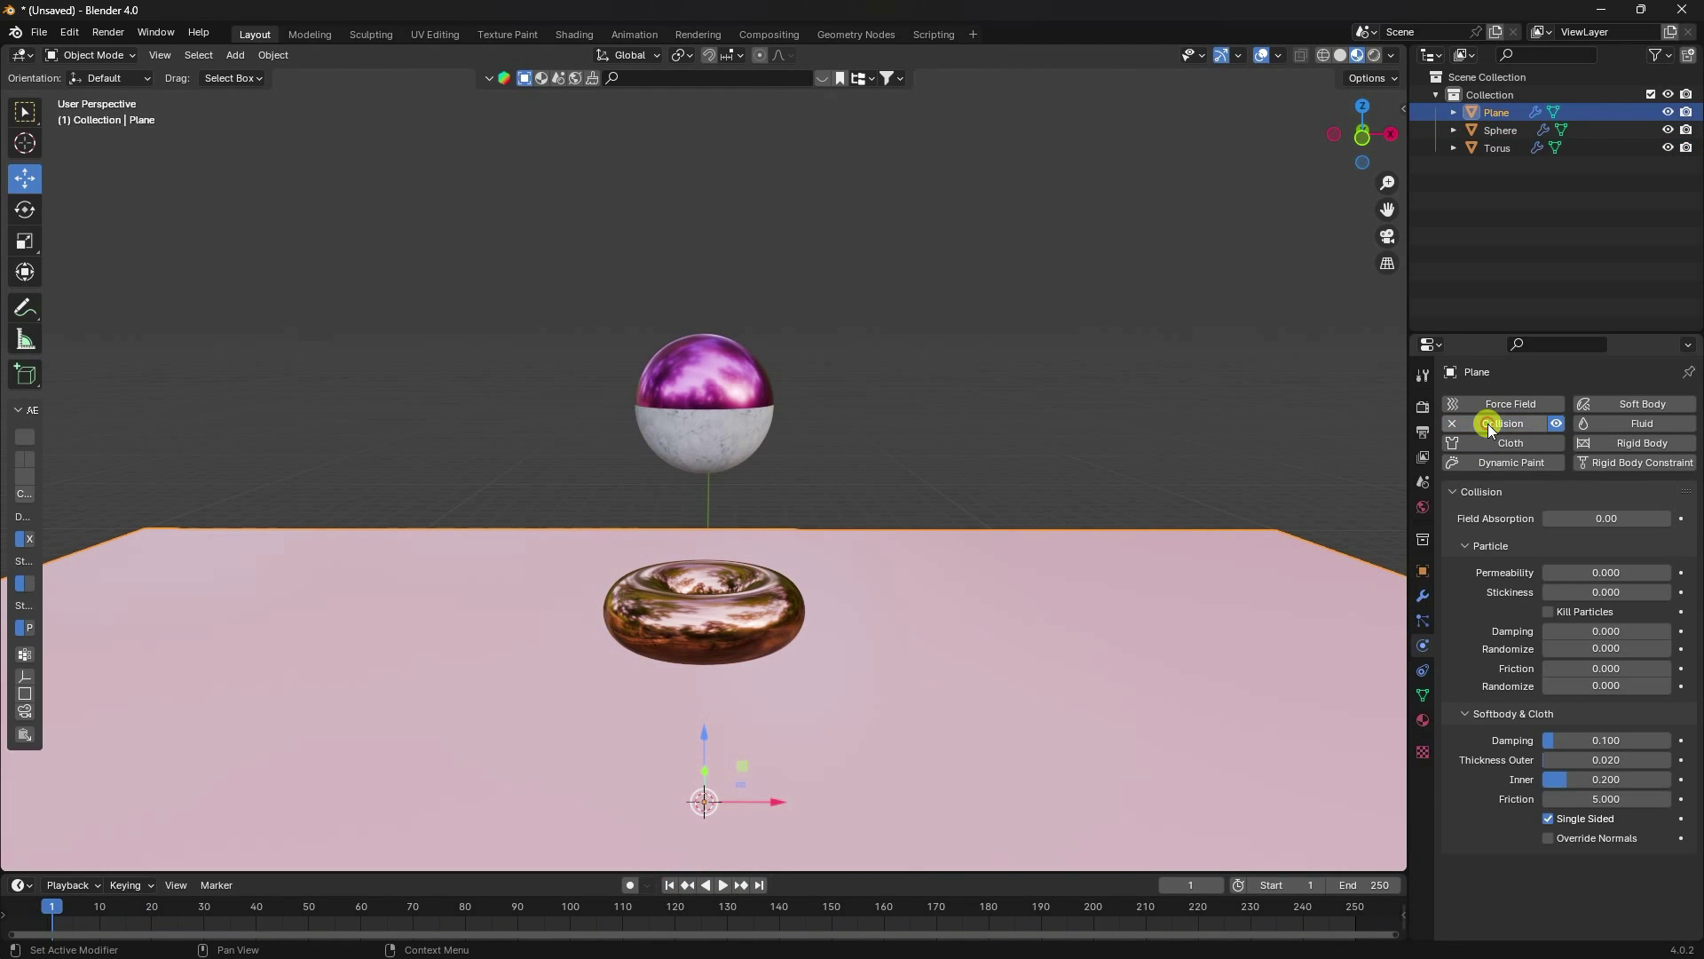
left_click(1593, 797)
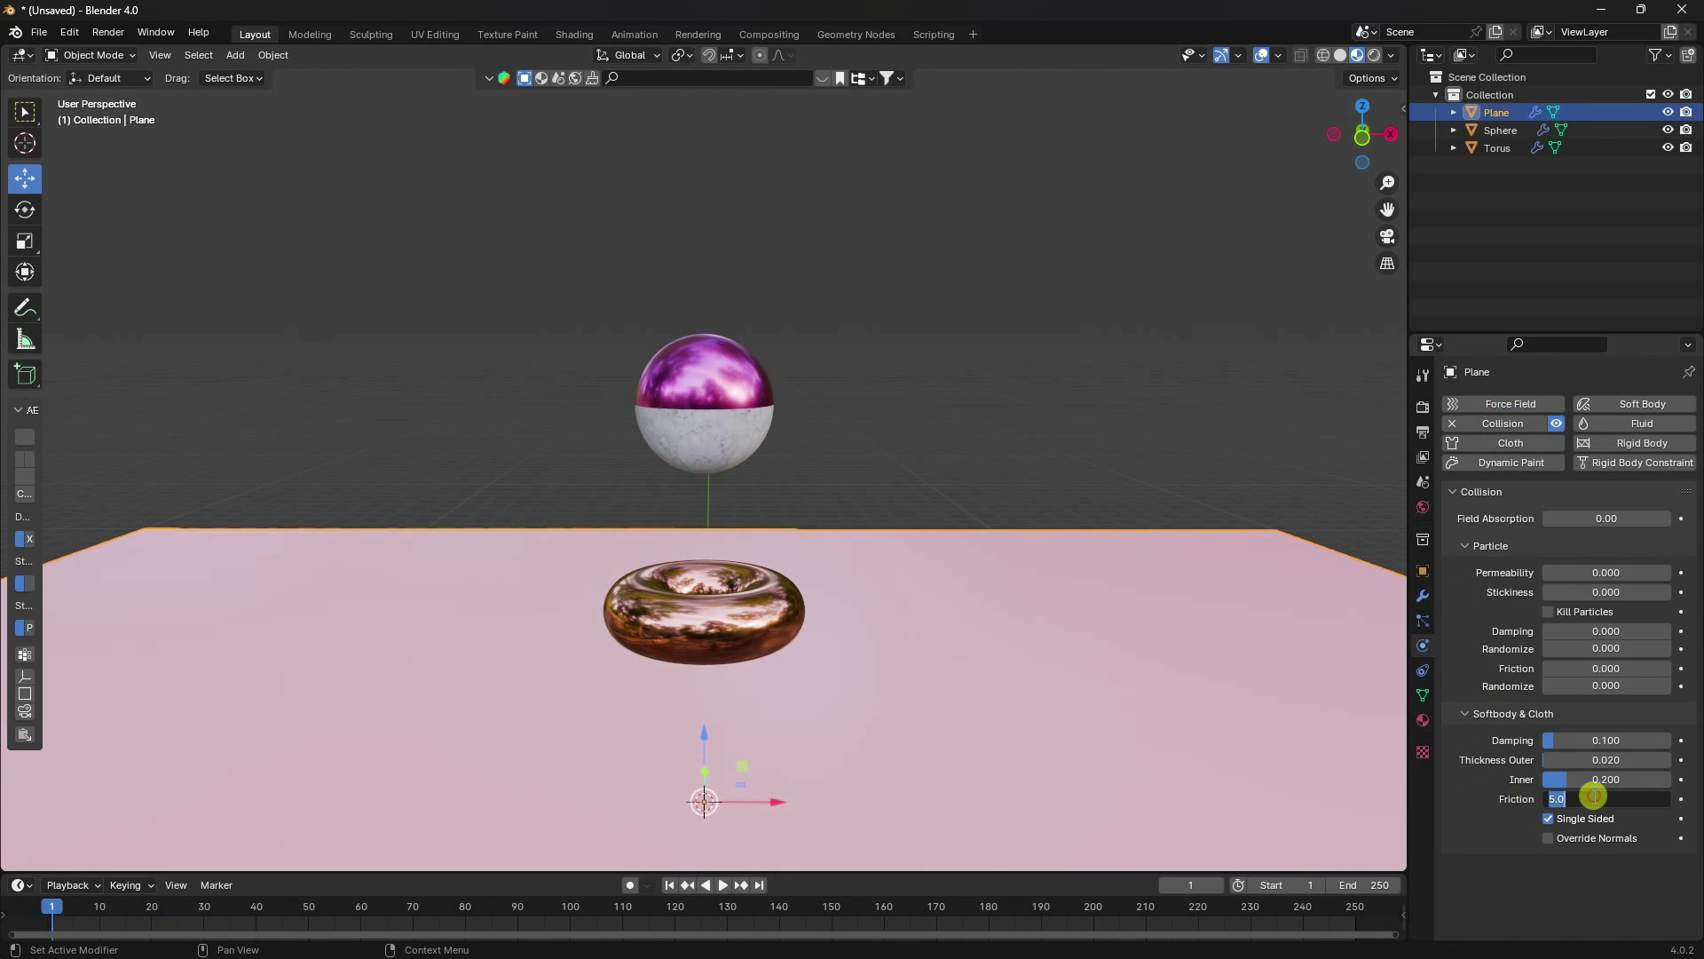
key("Return")
scroll(823, 451, "down", 2)
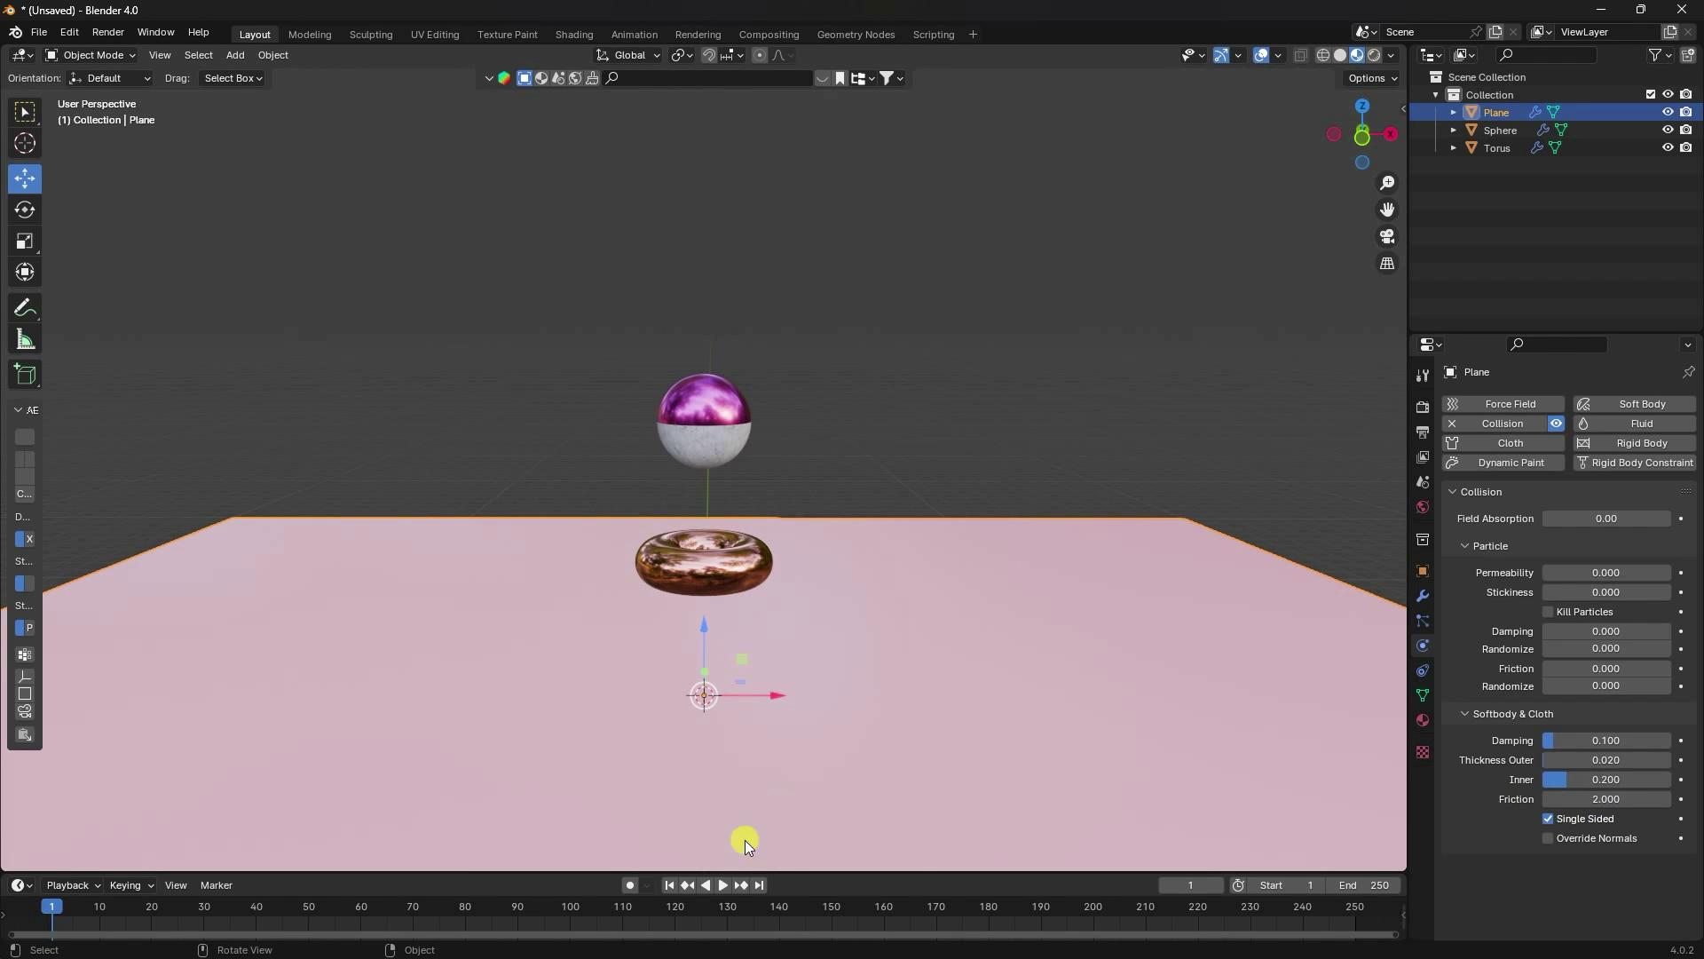
Step: Play and pause the simulation, frame the sphere and torus, and switch to Solid shading
left_click(724, 885)
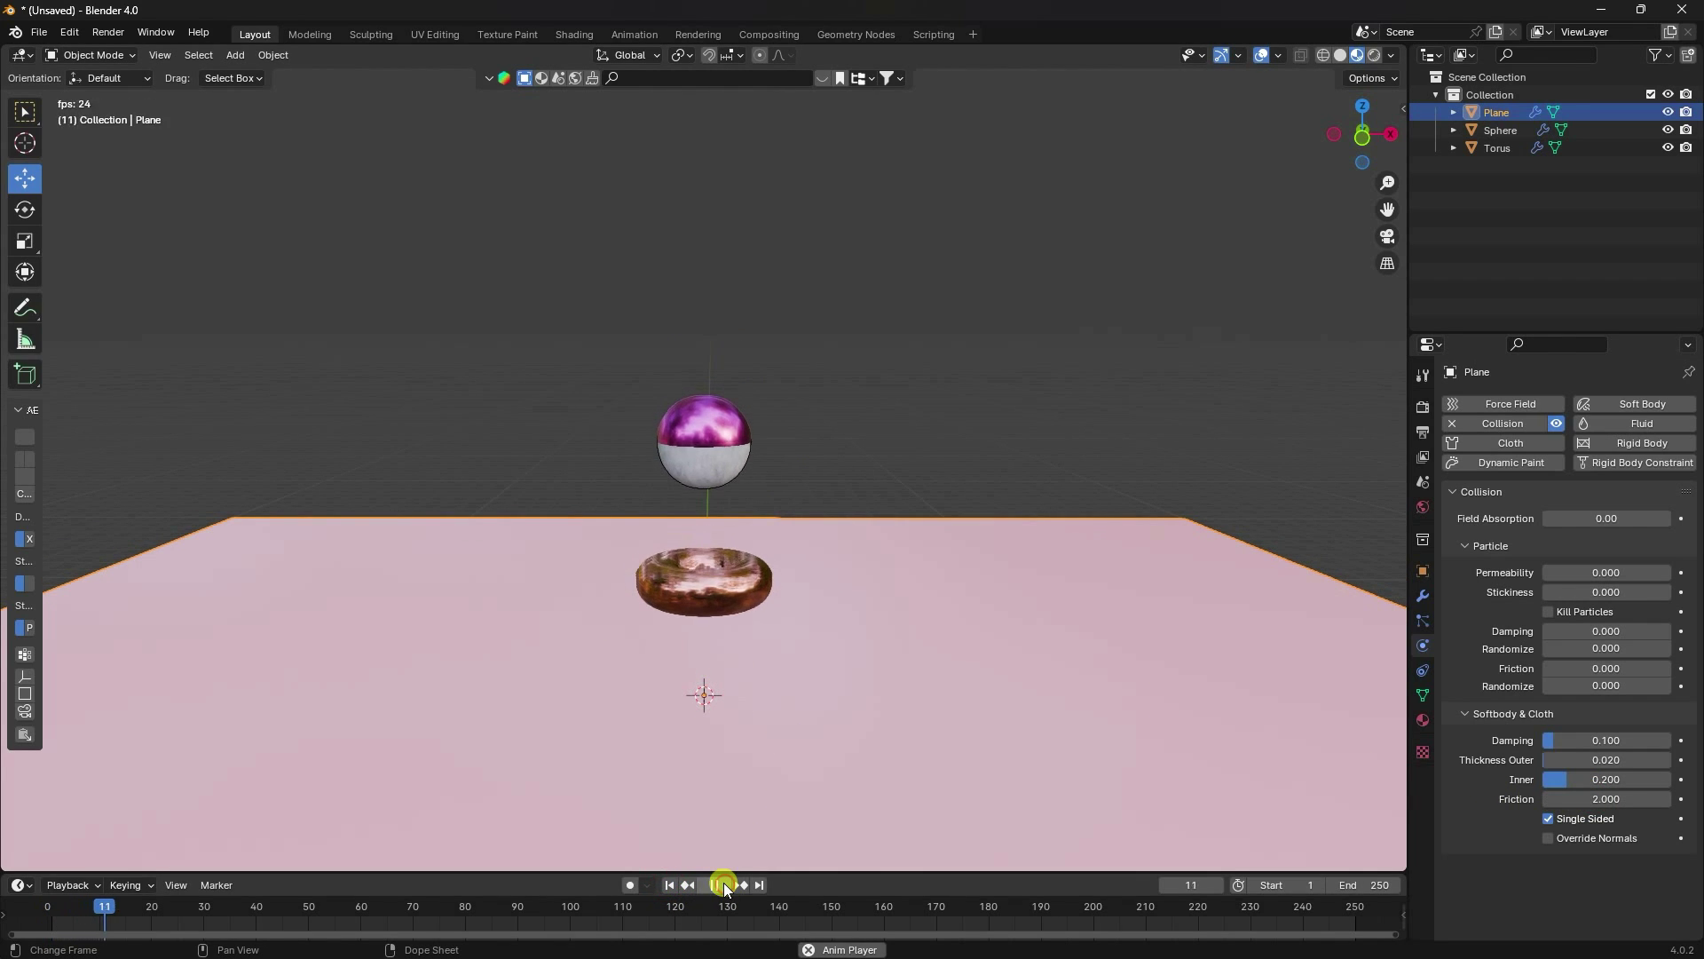
left_click(719, 885)
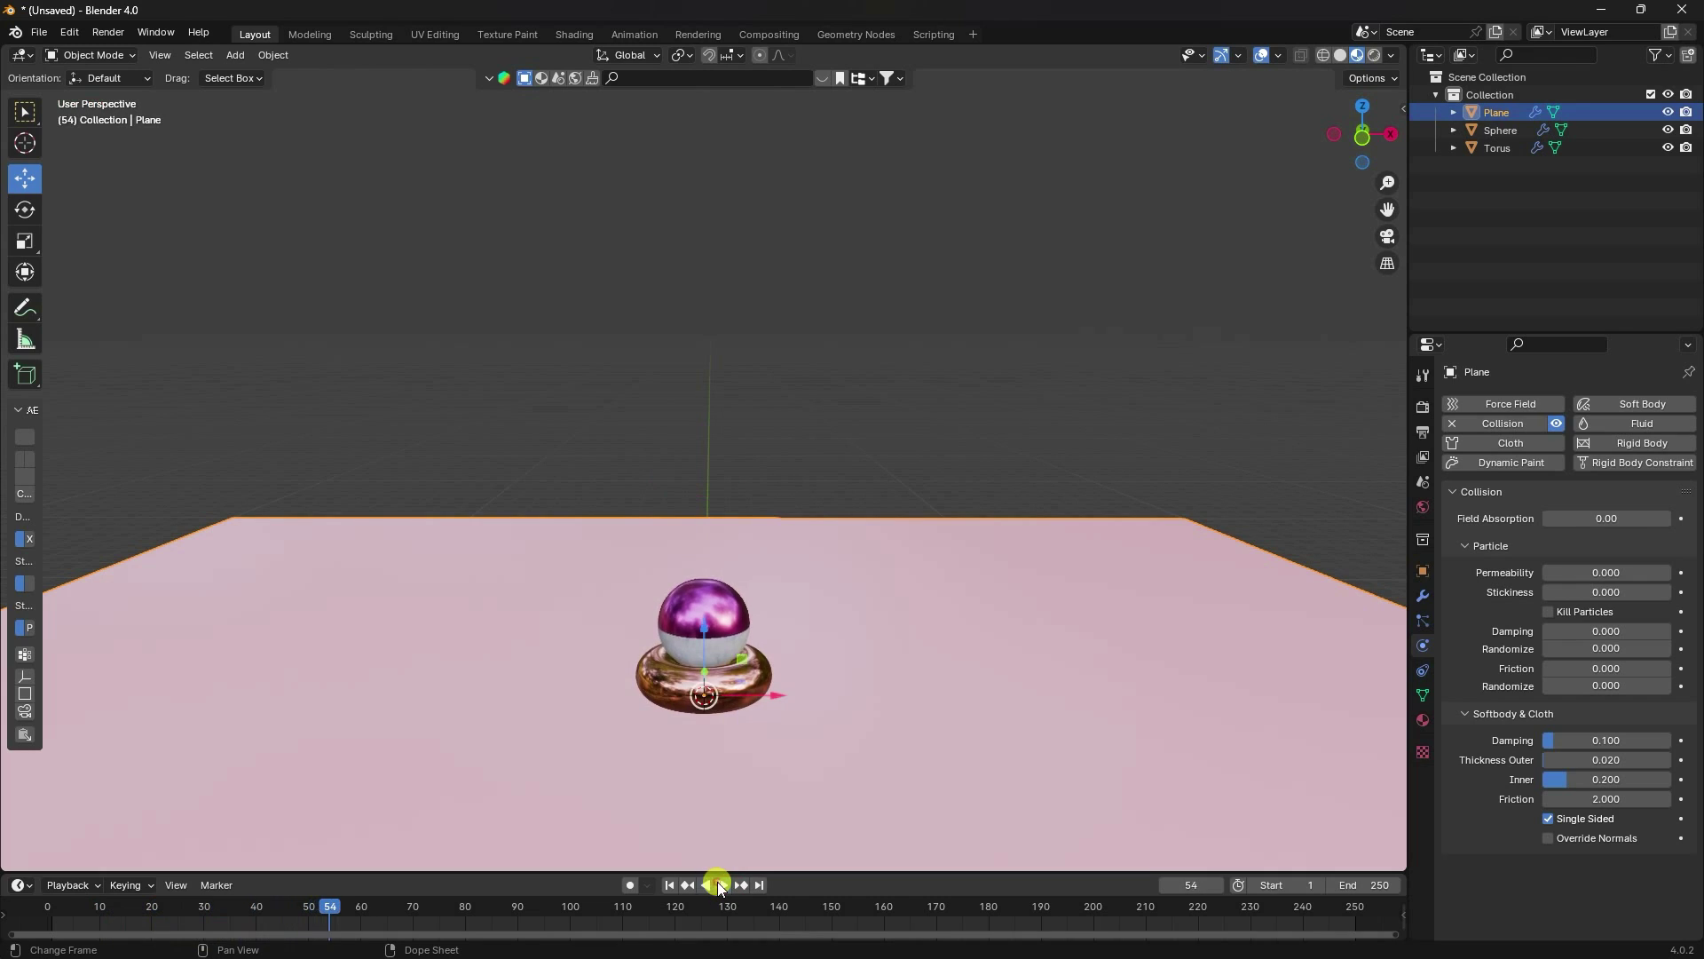
scroll(704, 715, "up", 3)
middle_click_drag(705, 715, 705, 522, "shift")
scroll(671, 556, "up", 2)
scroll(671, 557, "up", 1)
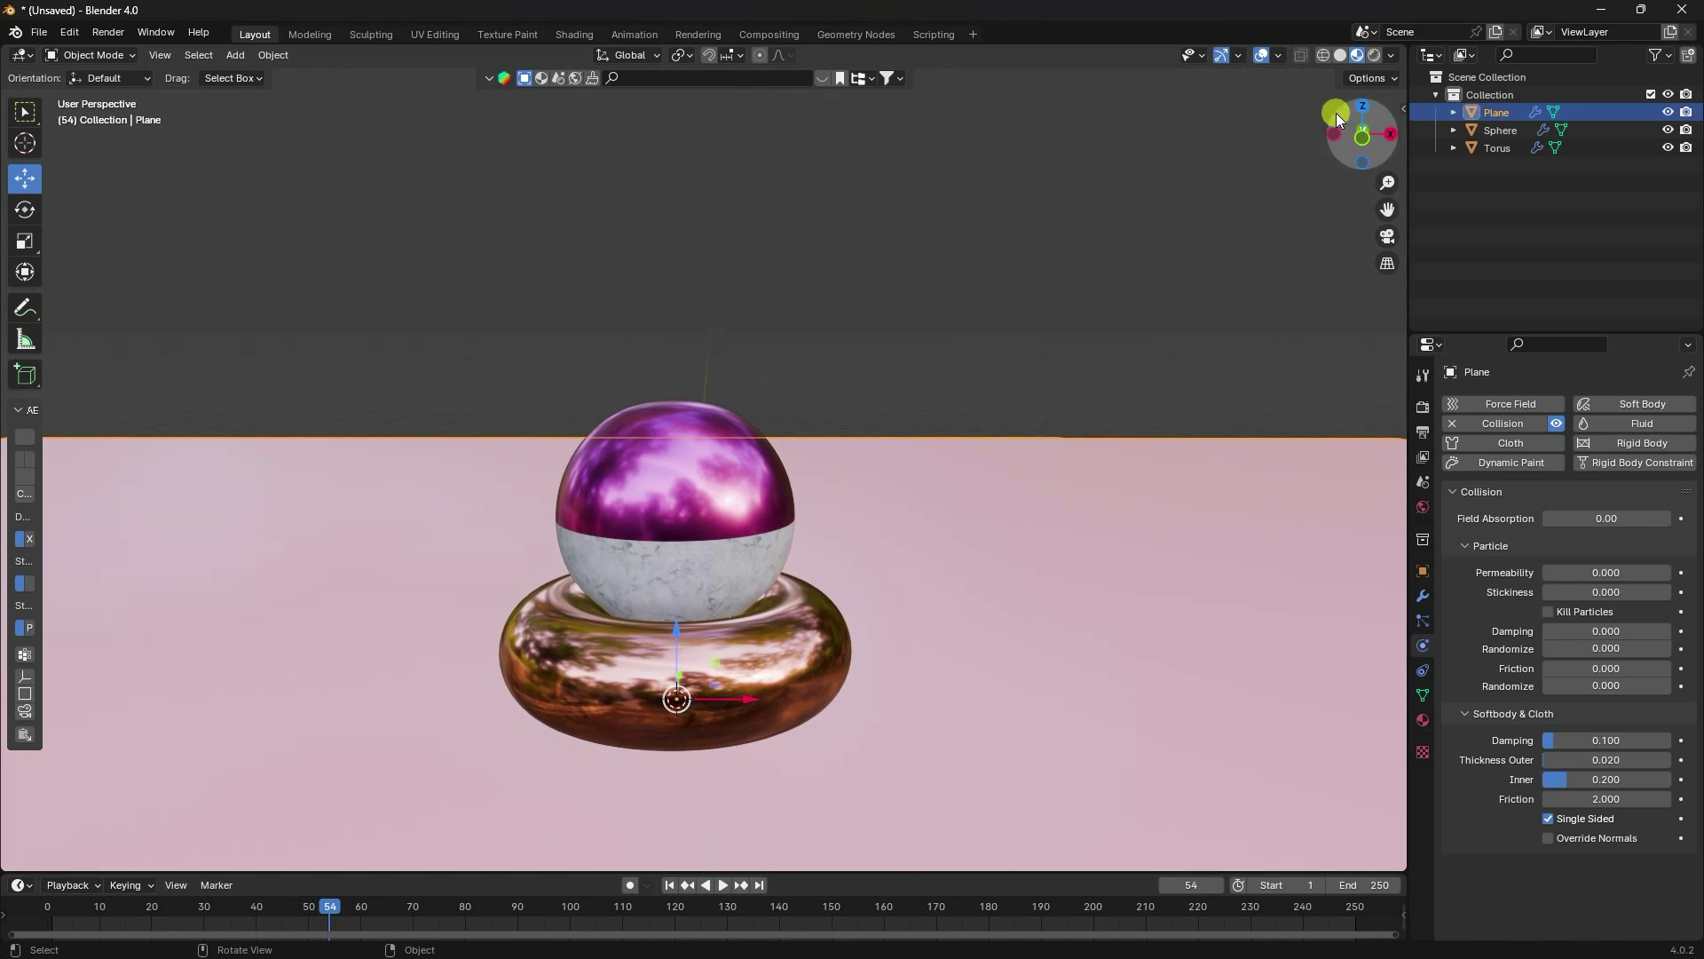
left_click(1337, 56)
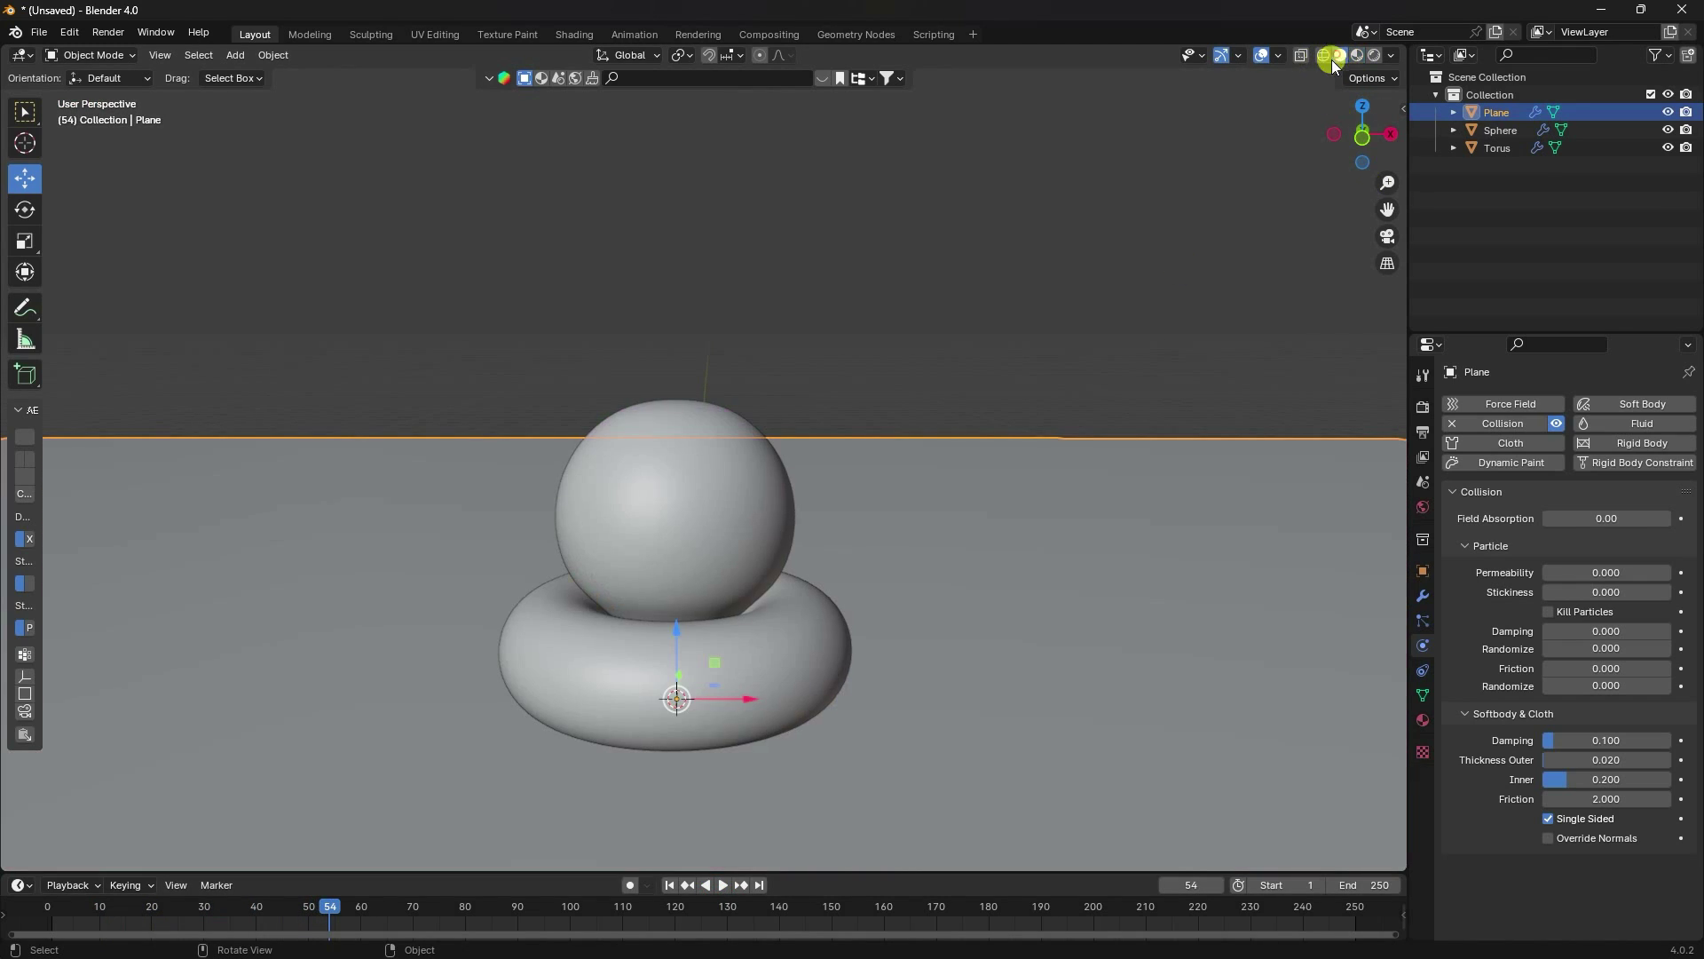
Step: Replay the simulation twice from frame 1, rewind, and select the torus
left_click(669, 885)
left_click(725, 886)
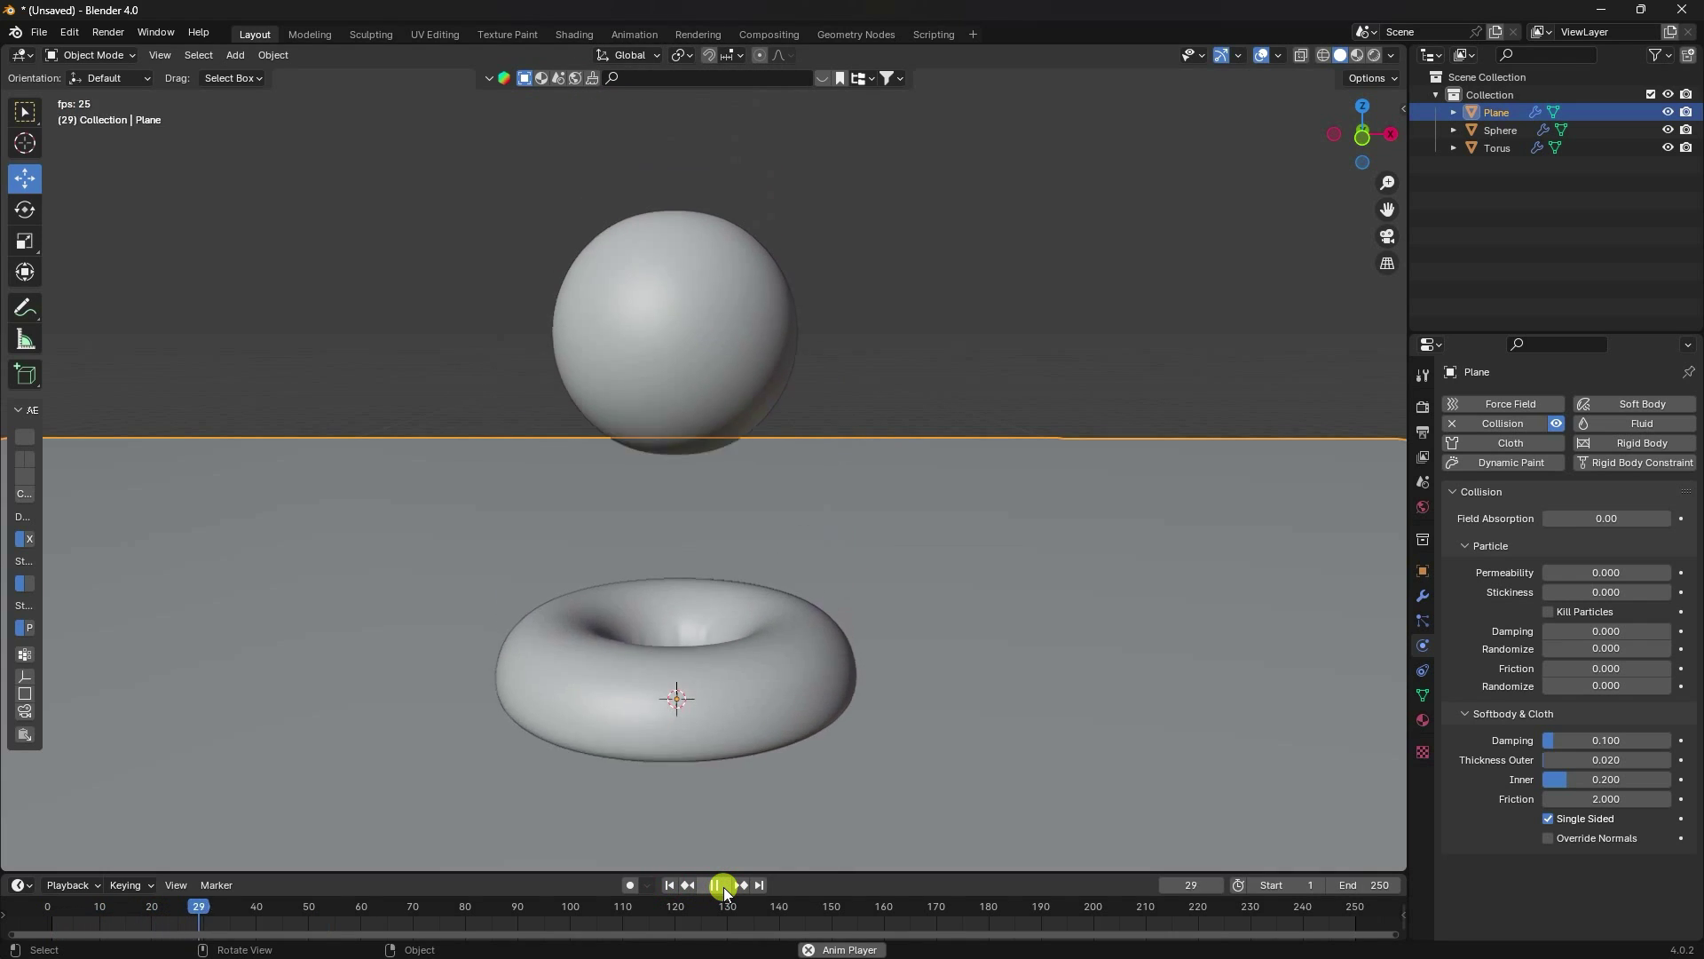
left_click(723, 886)
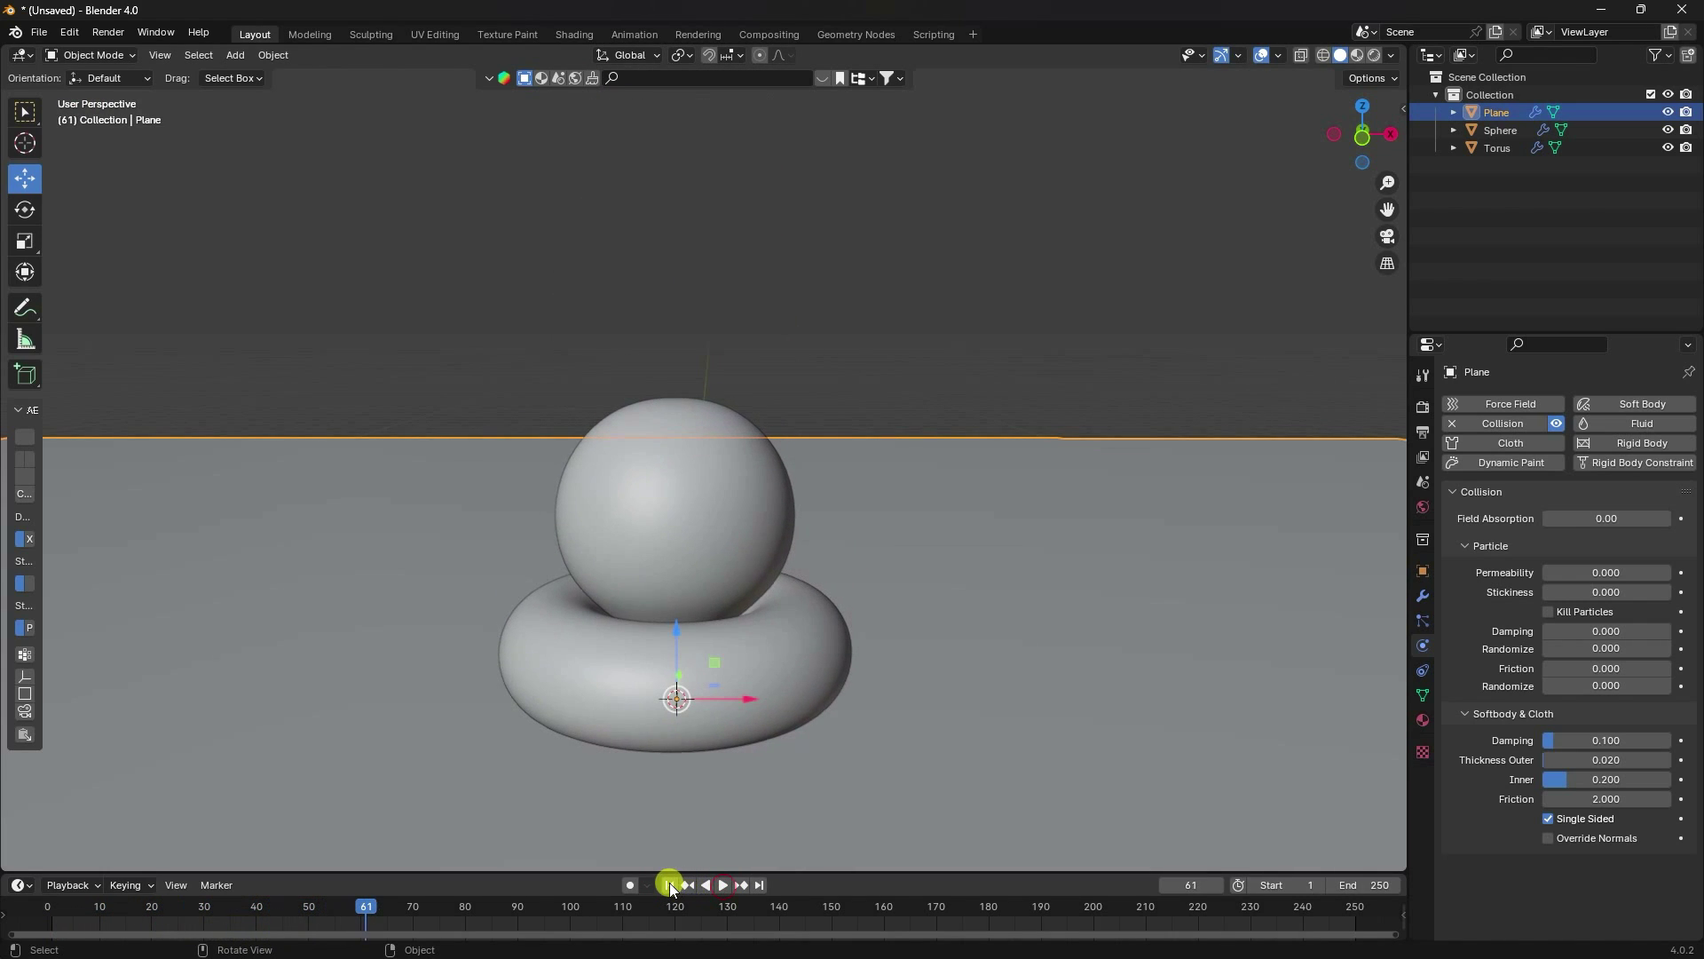
left_click(669, 885)
left_click(723, 885)
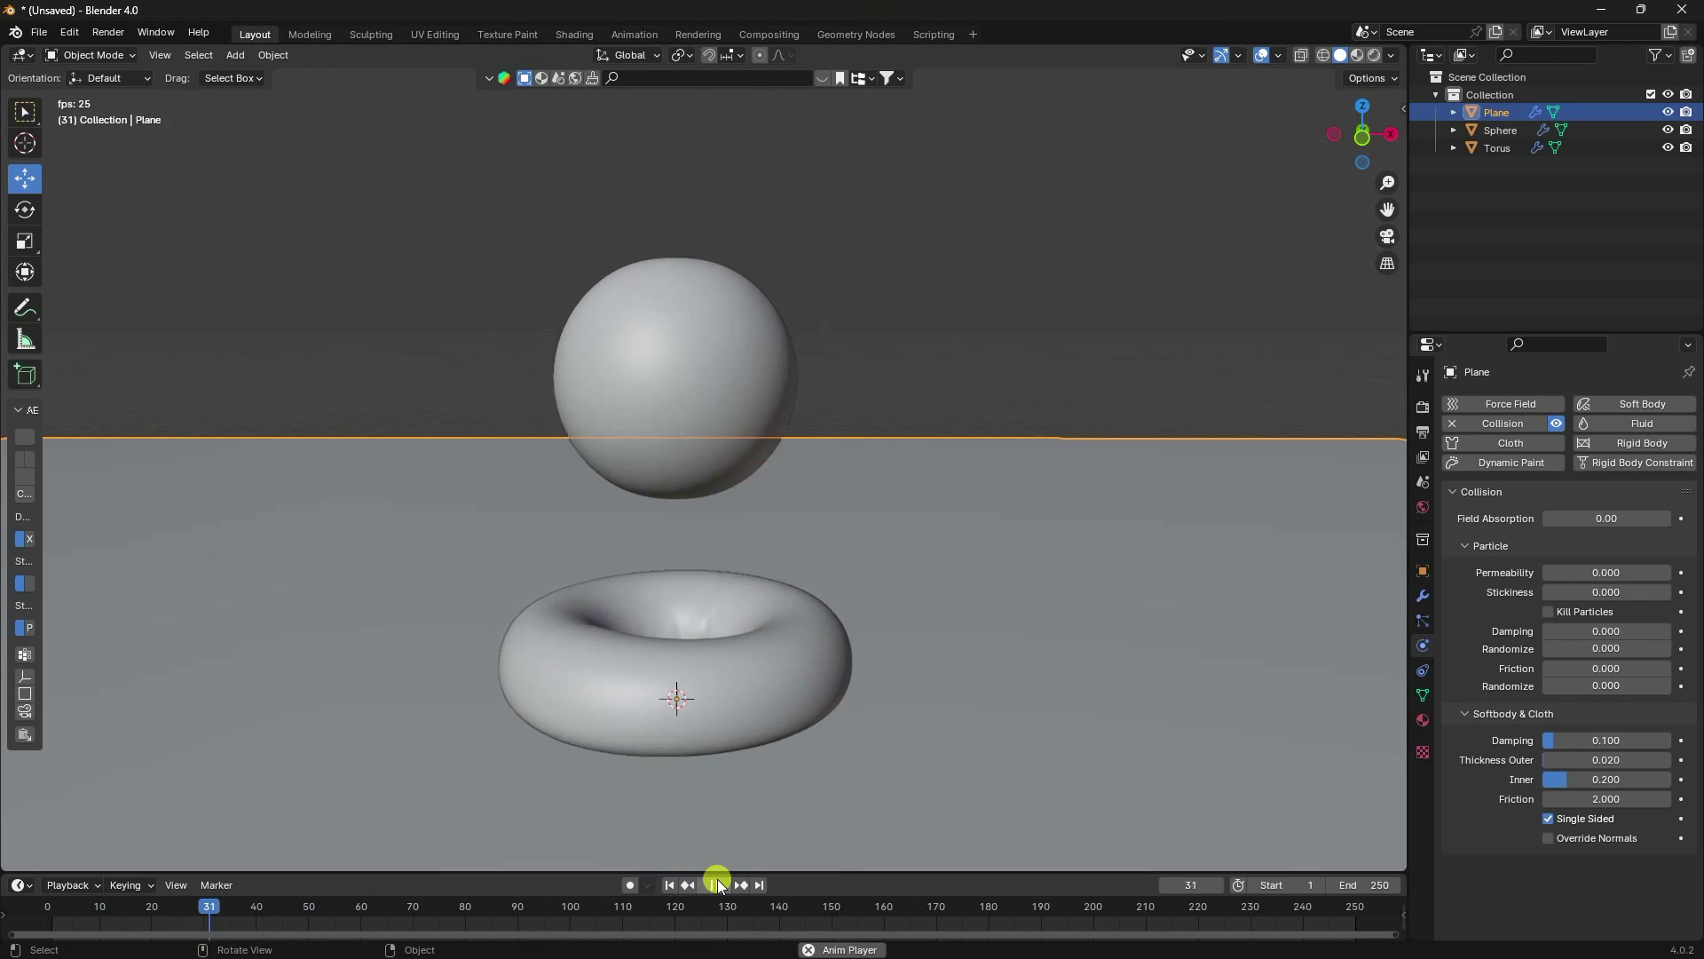
left_click(717, 881)
left_click(670, 885)
scroll(711, 660, "down", 5)
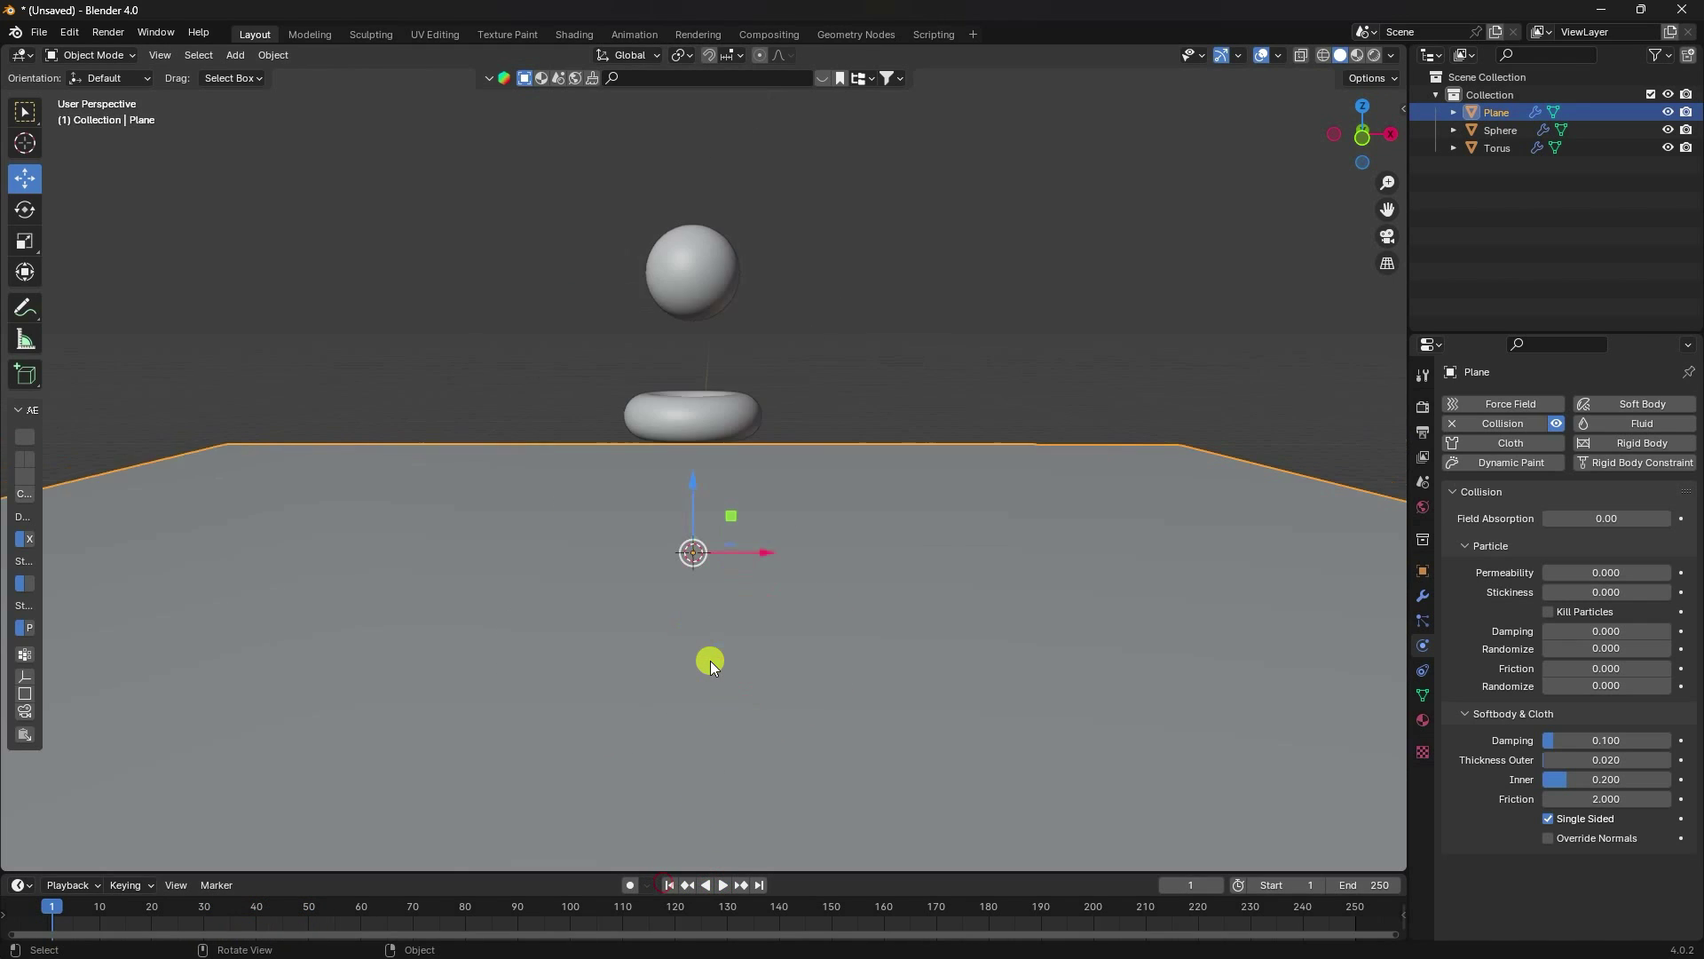
middle_click_drag(765, 438, 692, 515, "shift")
left_click(690, 518)
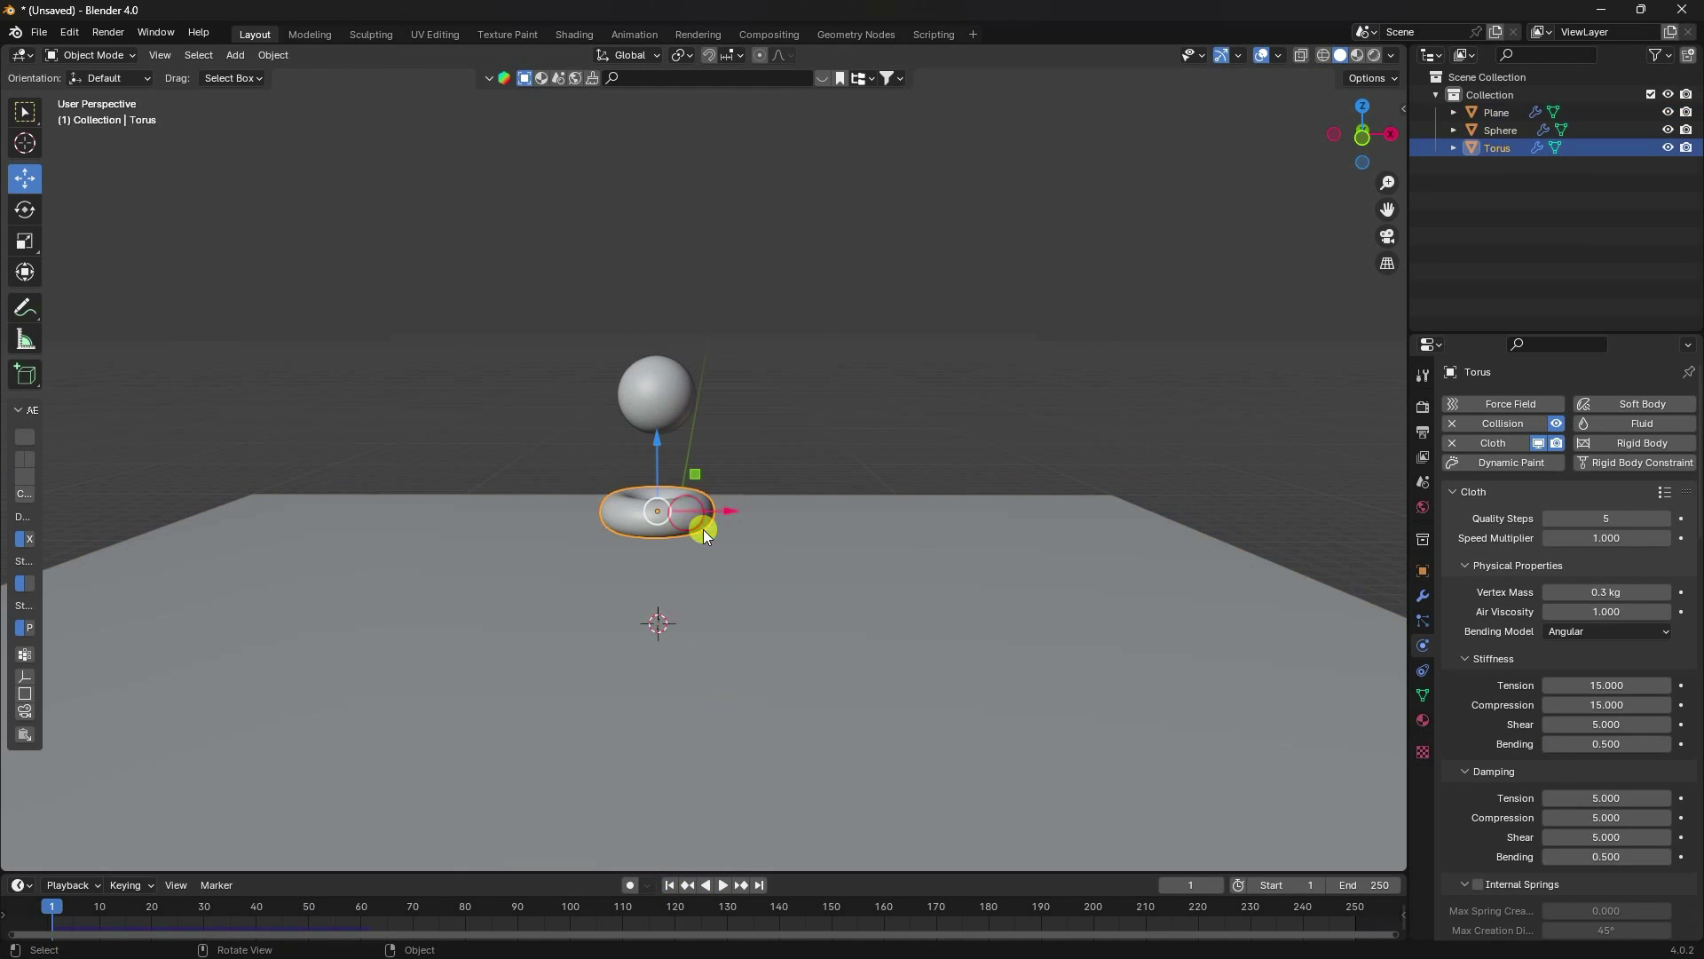
Step: Add an Array modifier to the torus with a count of 12
left_click(1423, 596)
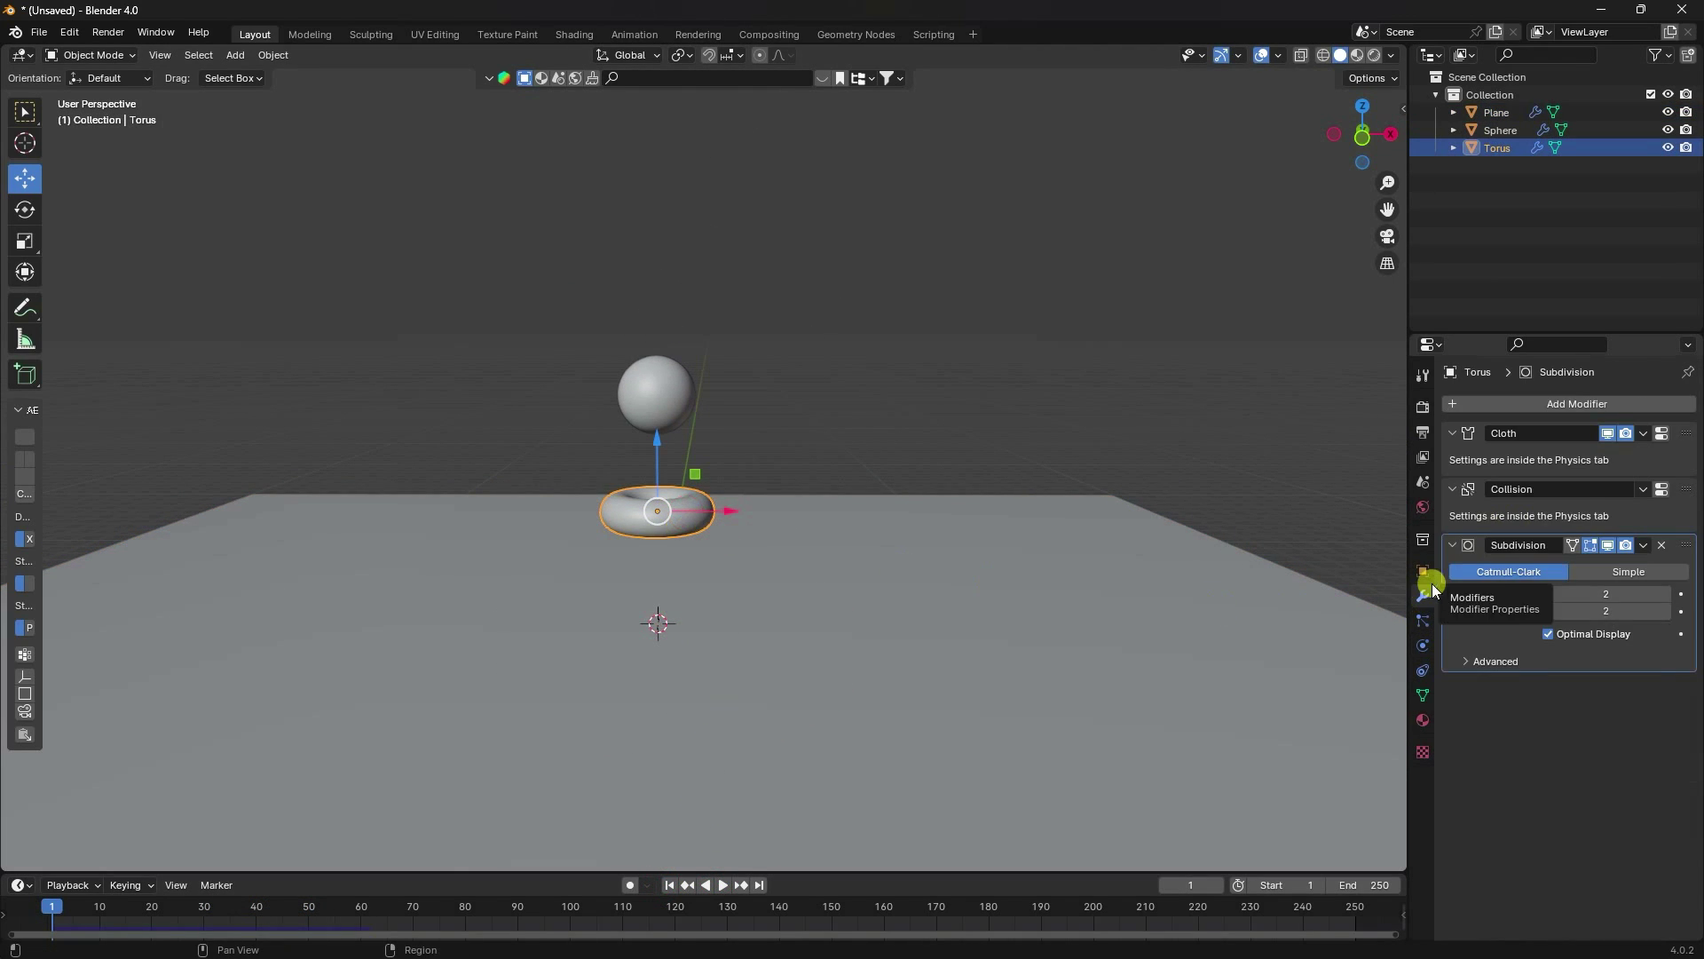
left_click(1467, 402)
mouse_move(1465, 399)
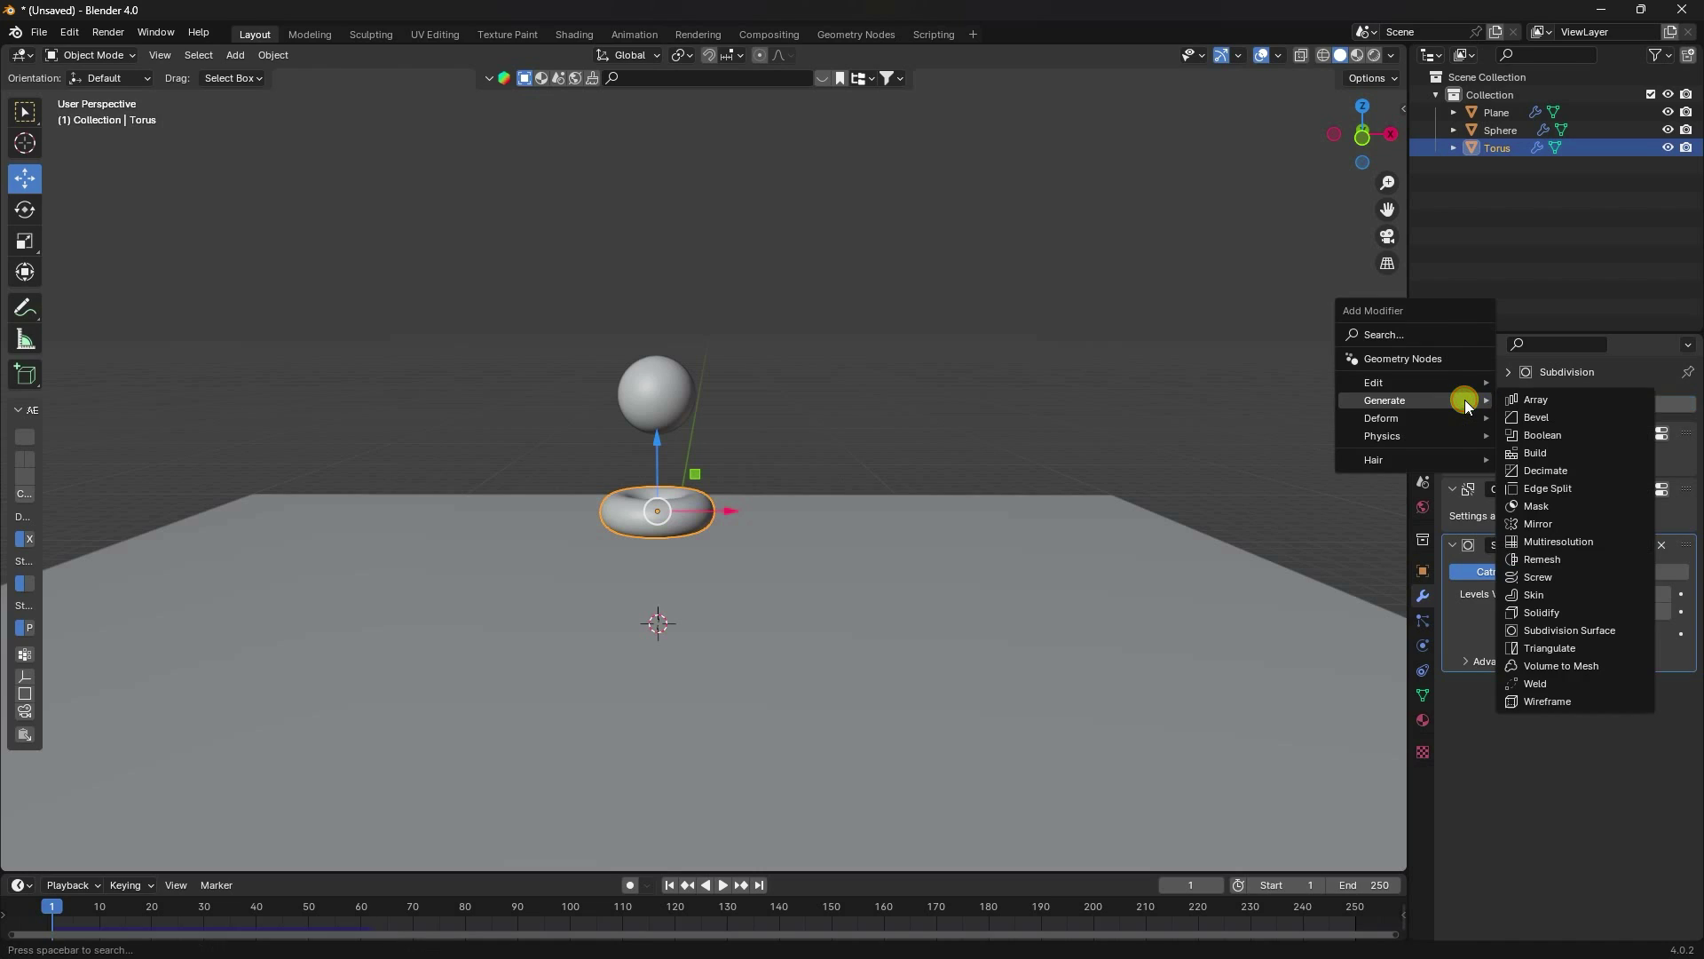
left_click(1569, 401)
left_click(1613, 761)
key("Return")
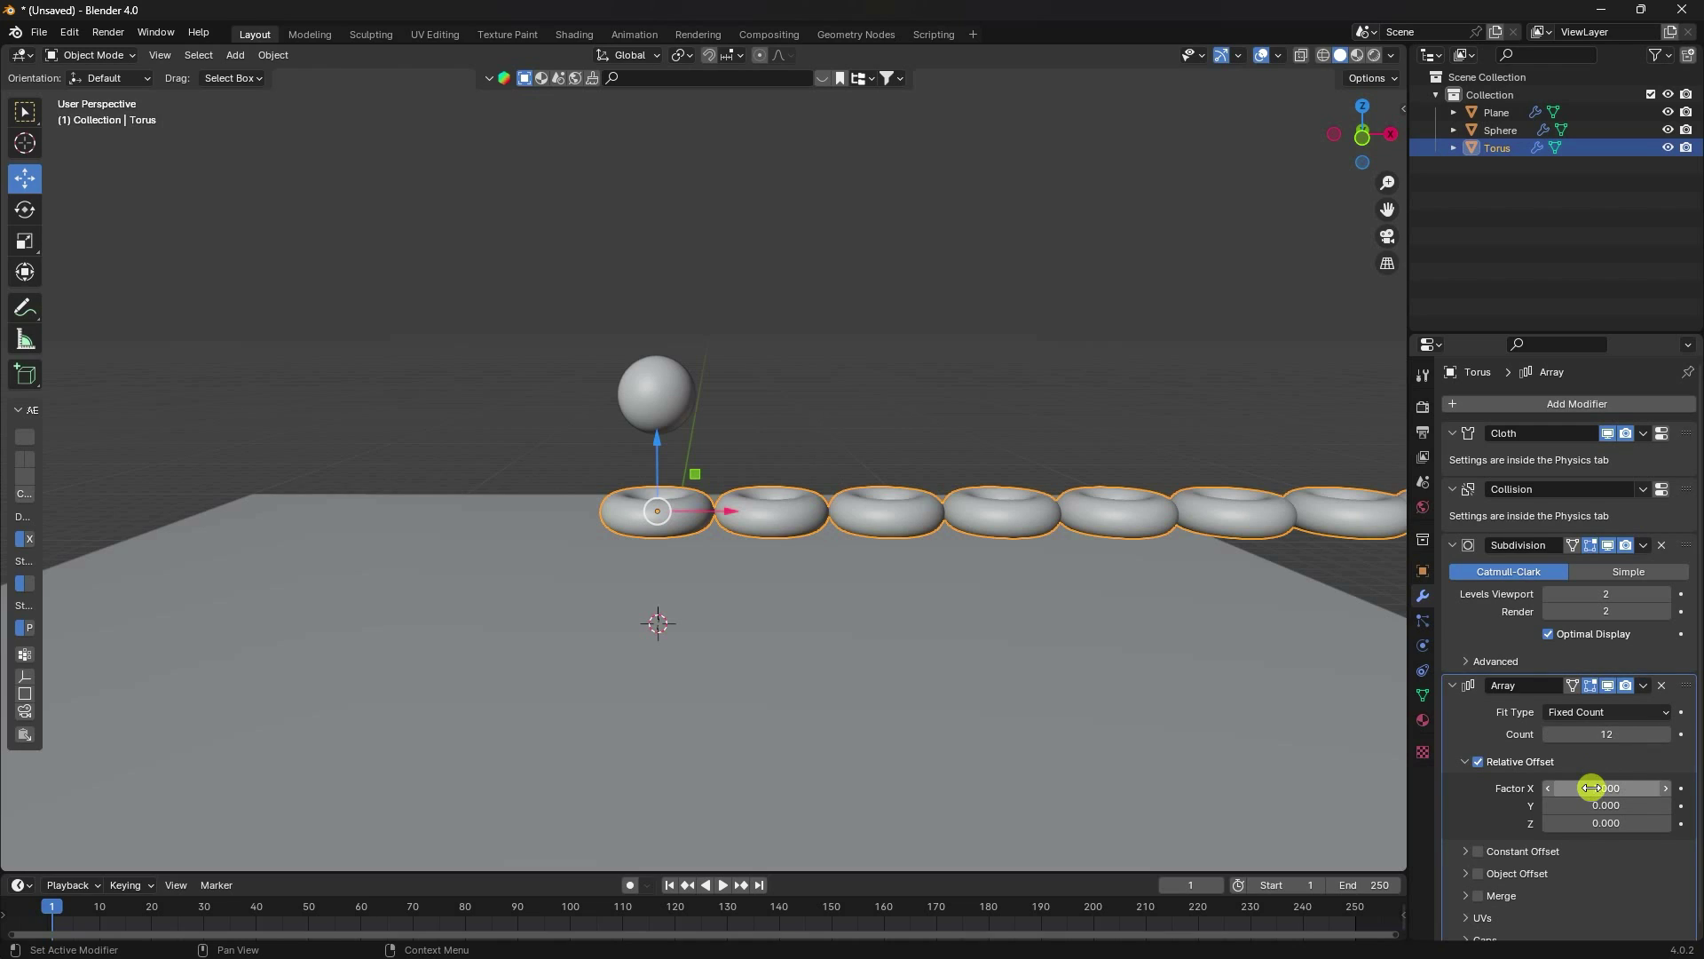
Step: Set the torus array's relative offset to X 0 and Z 6
left_click(1597, 788)
type("0")
key("Return")
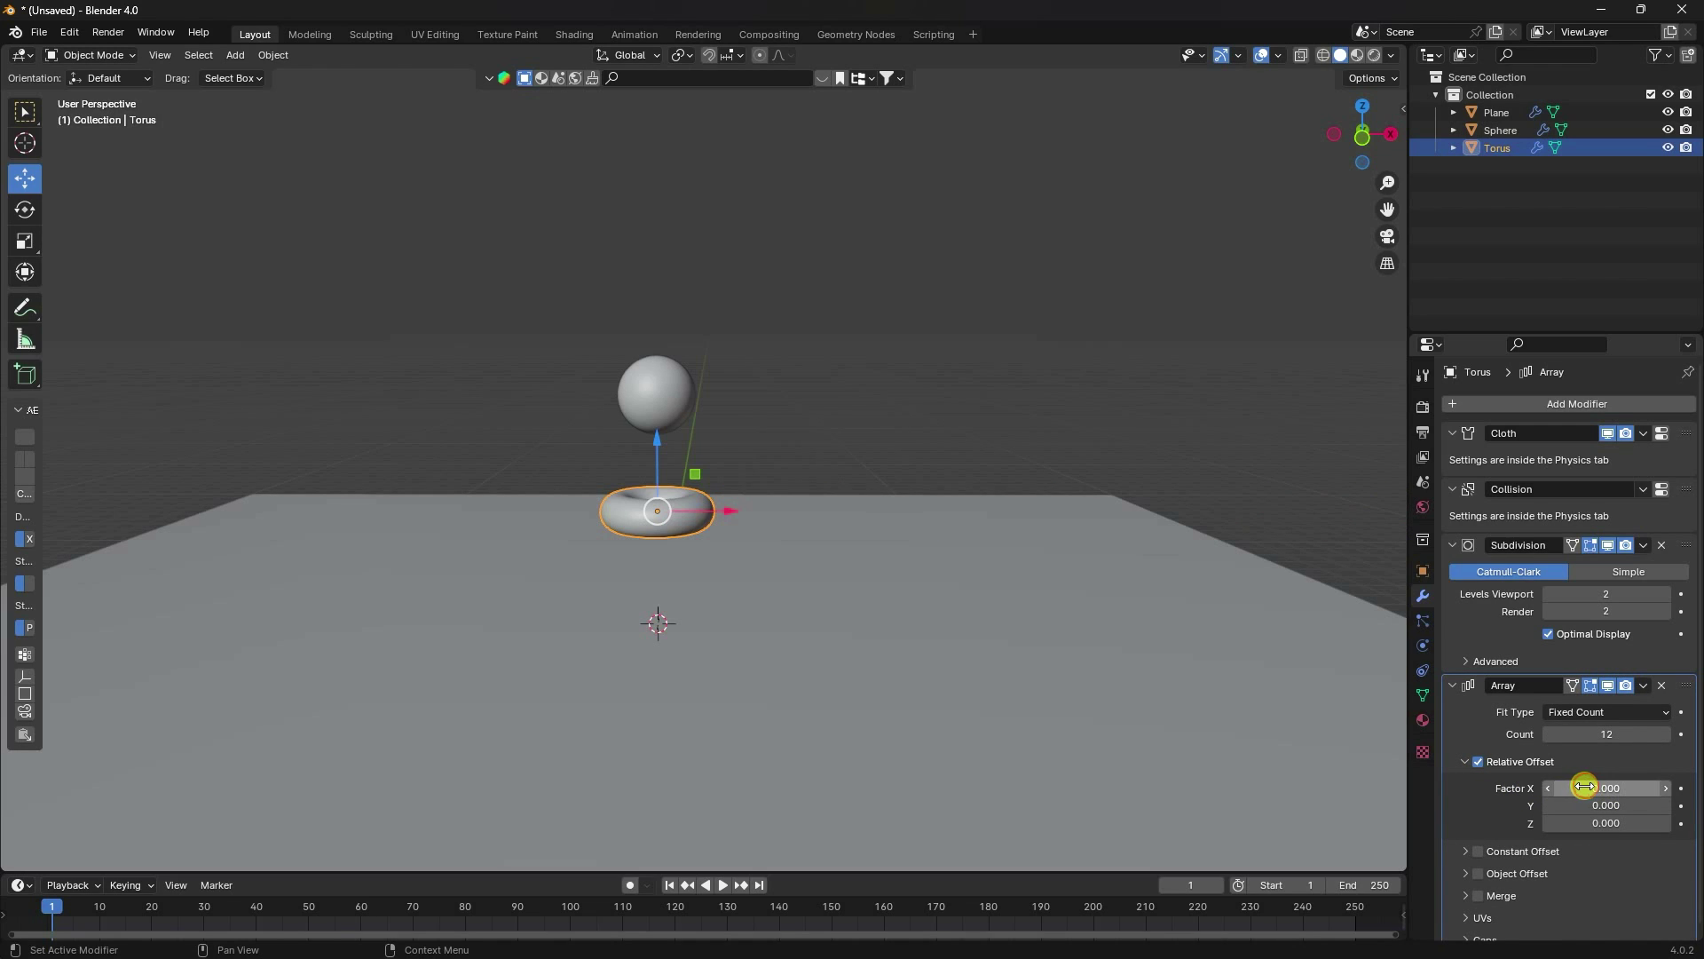
left_click_drag(1536, 831, 268, 229)
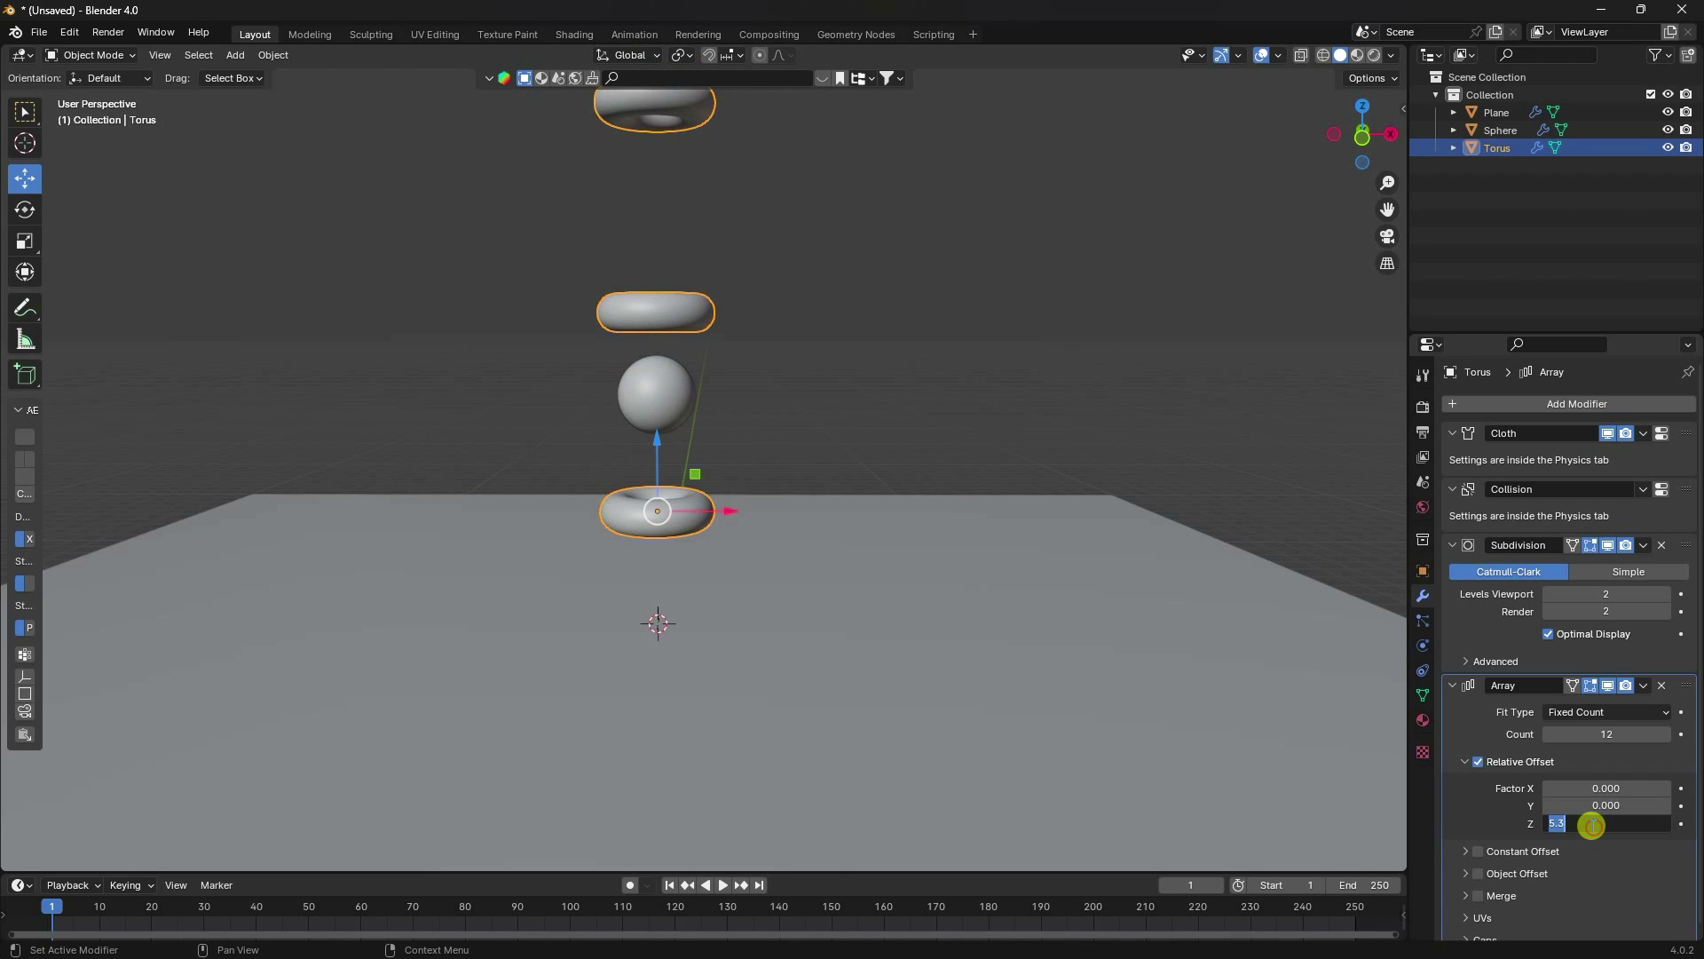
key("Return")
middle_click_drag(1088, 498, 717, 523)
middle_click_drag(627, 600, 769, 464)
Step: Add an Array modifier to the sphere with a count of 12
left_click(666, 455)
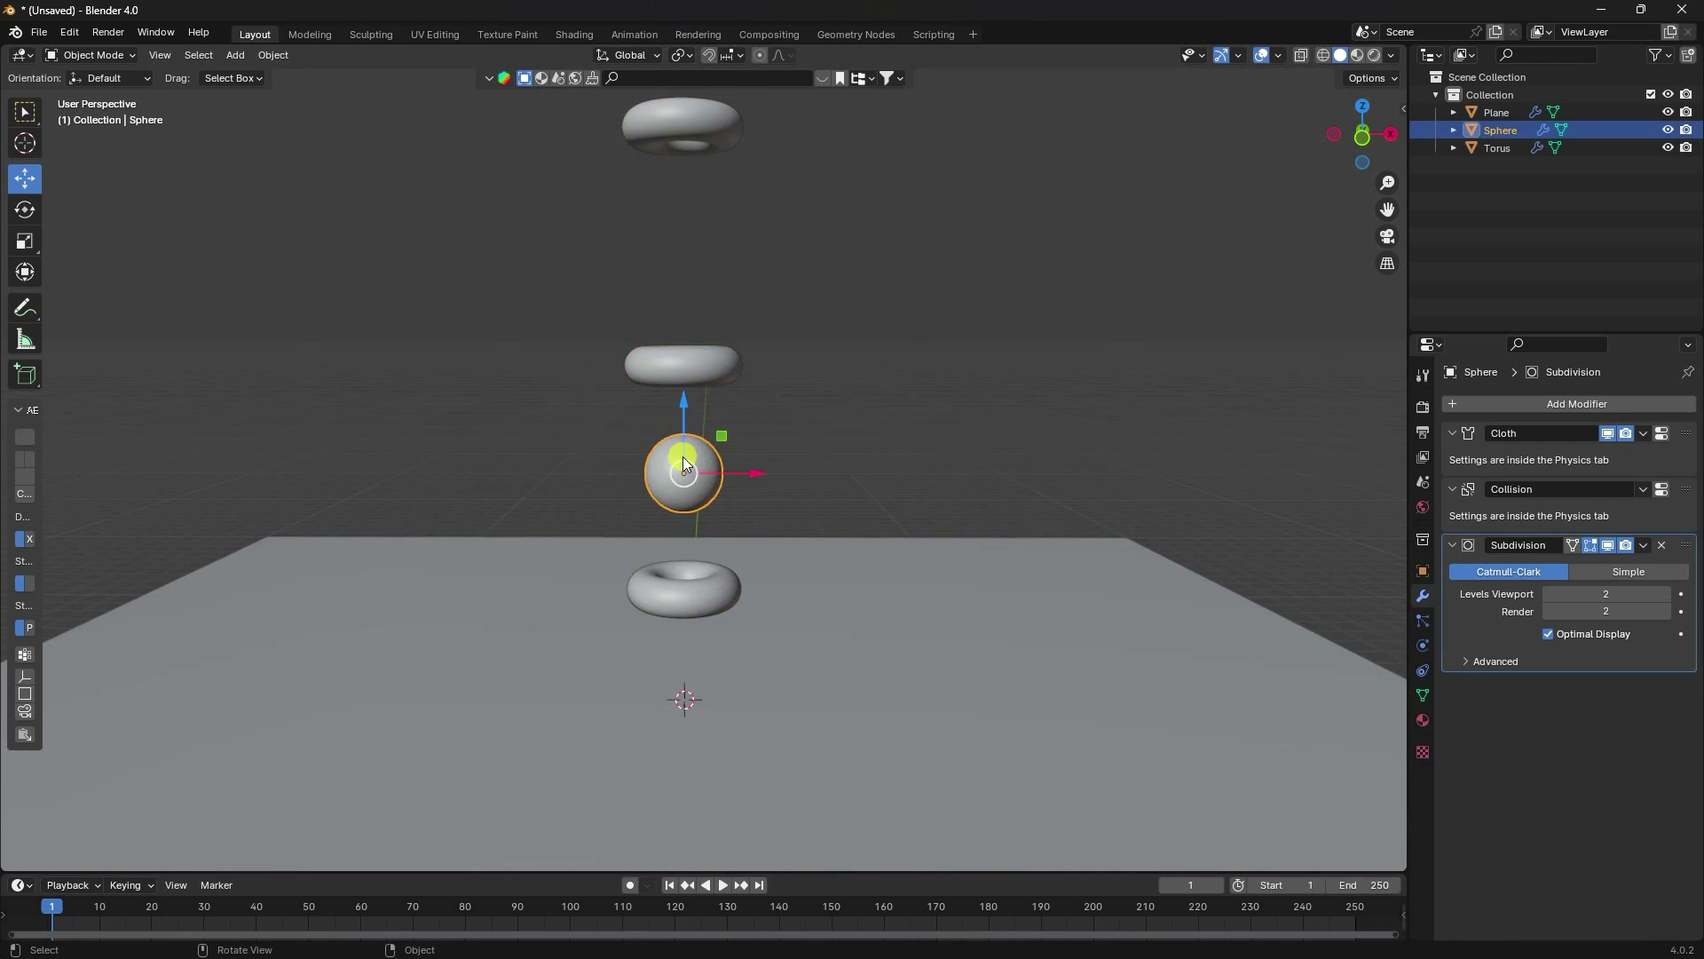
scroll(684, 460, "up", 4)
left_click(1459, 406)
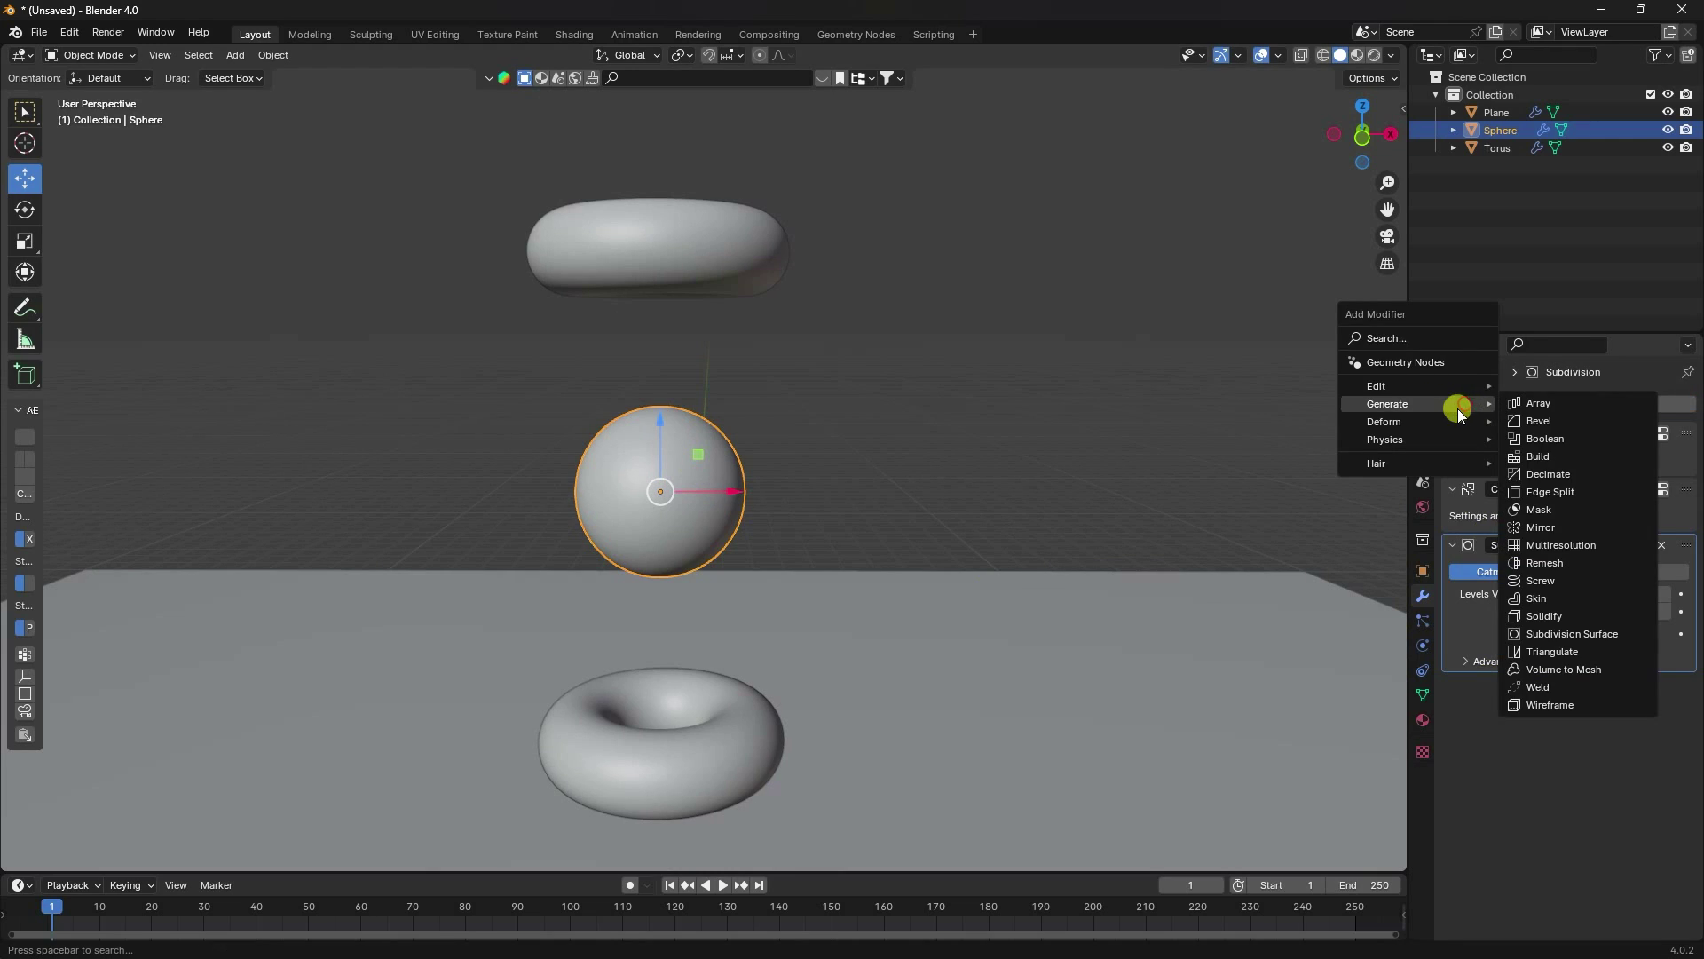
left_click(1547, 402)
left_click(1592, 755)
type("12")
key("Return")
Step: Set the sphere array's relative offset to X 0 and Z 3
double_click(1600, 787)
type("0")
key("Return")
left_click_drag(1605, 823, 271, 233)
scroll(890, 682, "down", 3)
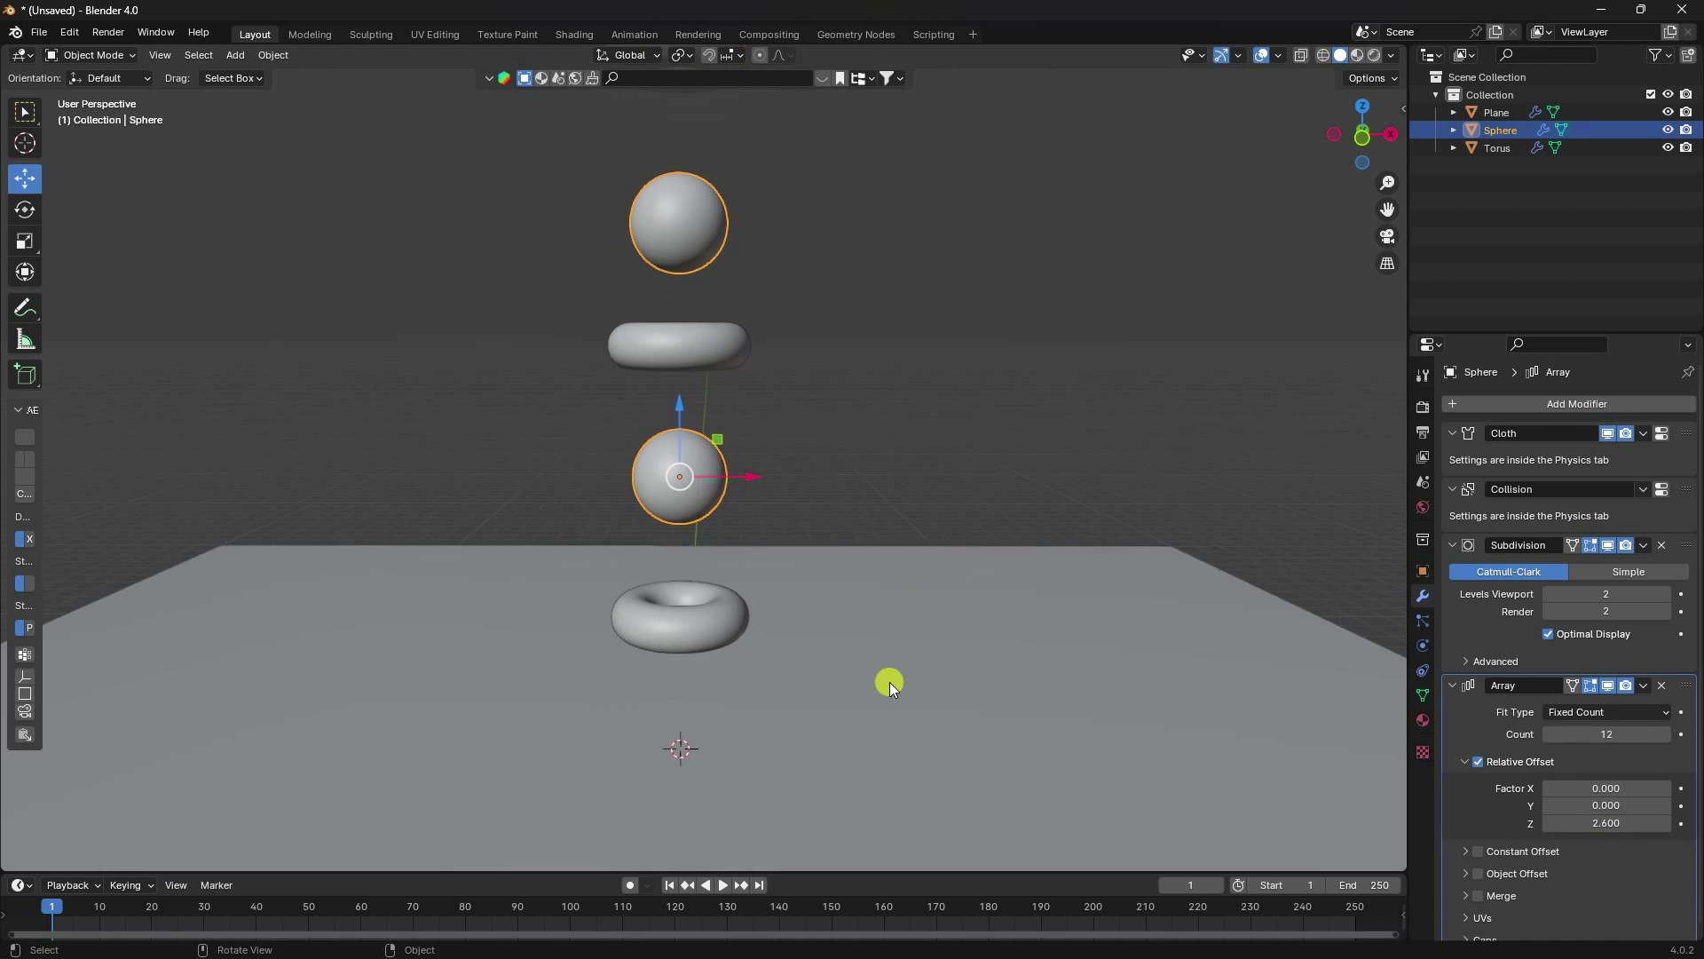
double_click(1625, 821)
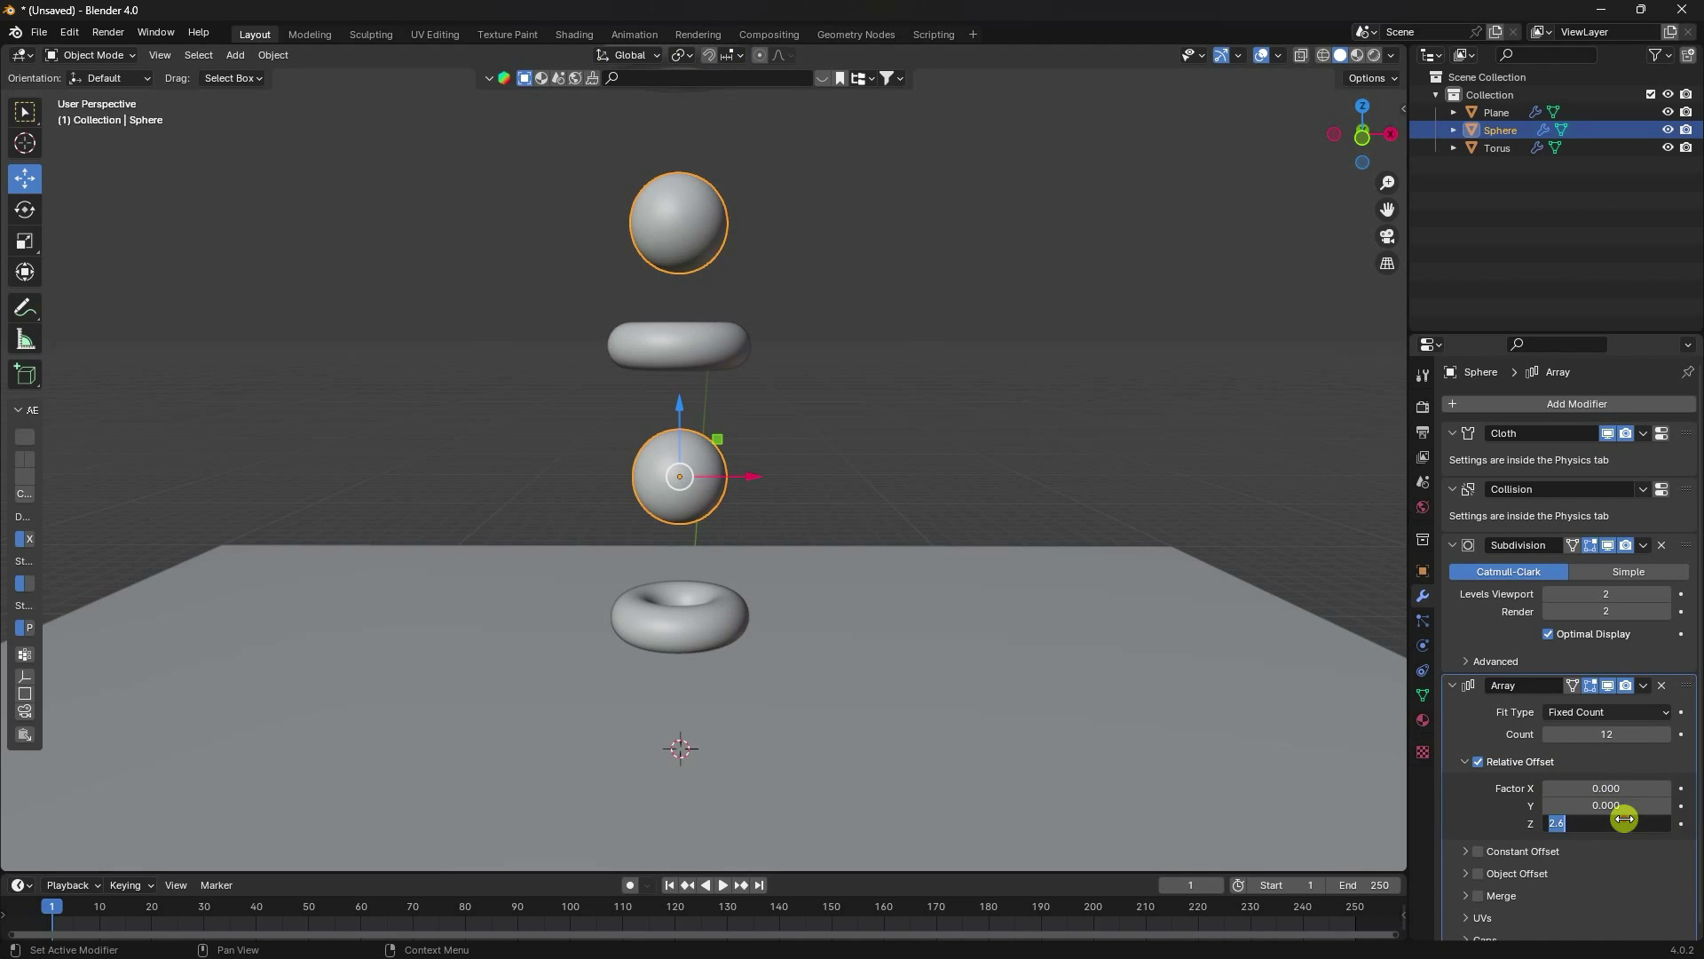
key("Return")
scroll(738, 309, "down", 2)
mouse_move(738, 309)
middle_mouse_down("shift")
mouse_move(707, 795)
mouse_move(749, 307)
middle_mouse_up("shift")
scroll(707, 795, "up", 3)
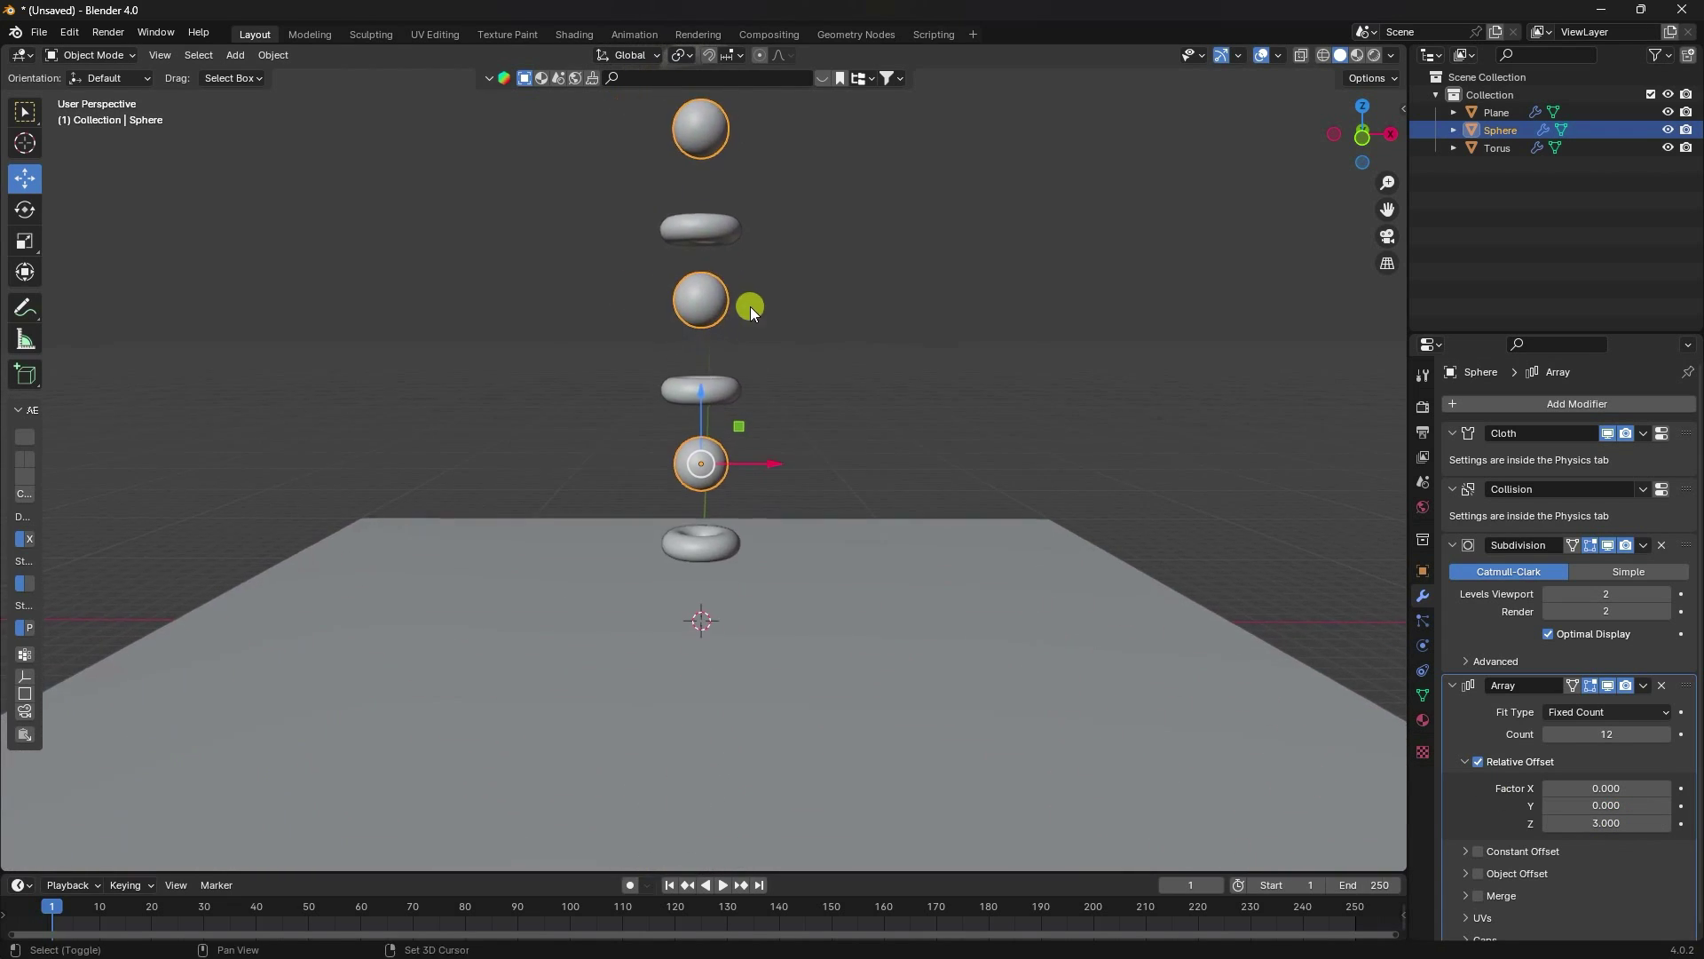
scroll(695, 413, "up", 2)
scroll(670, 414, "up", 3)
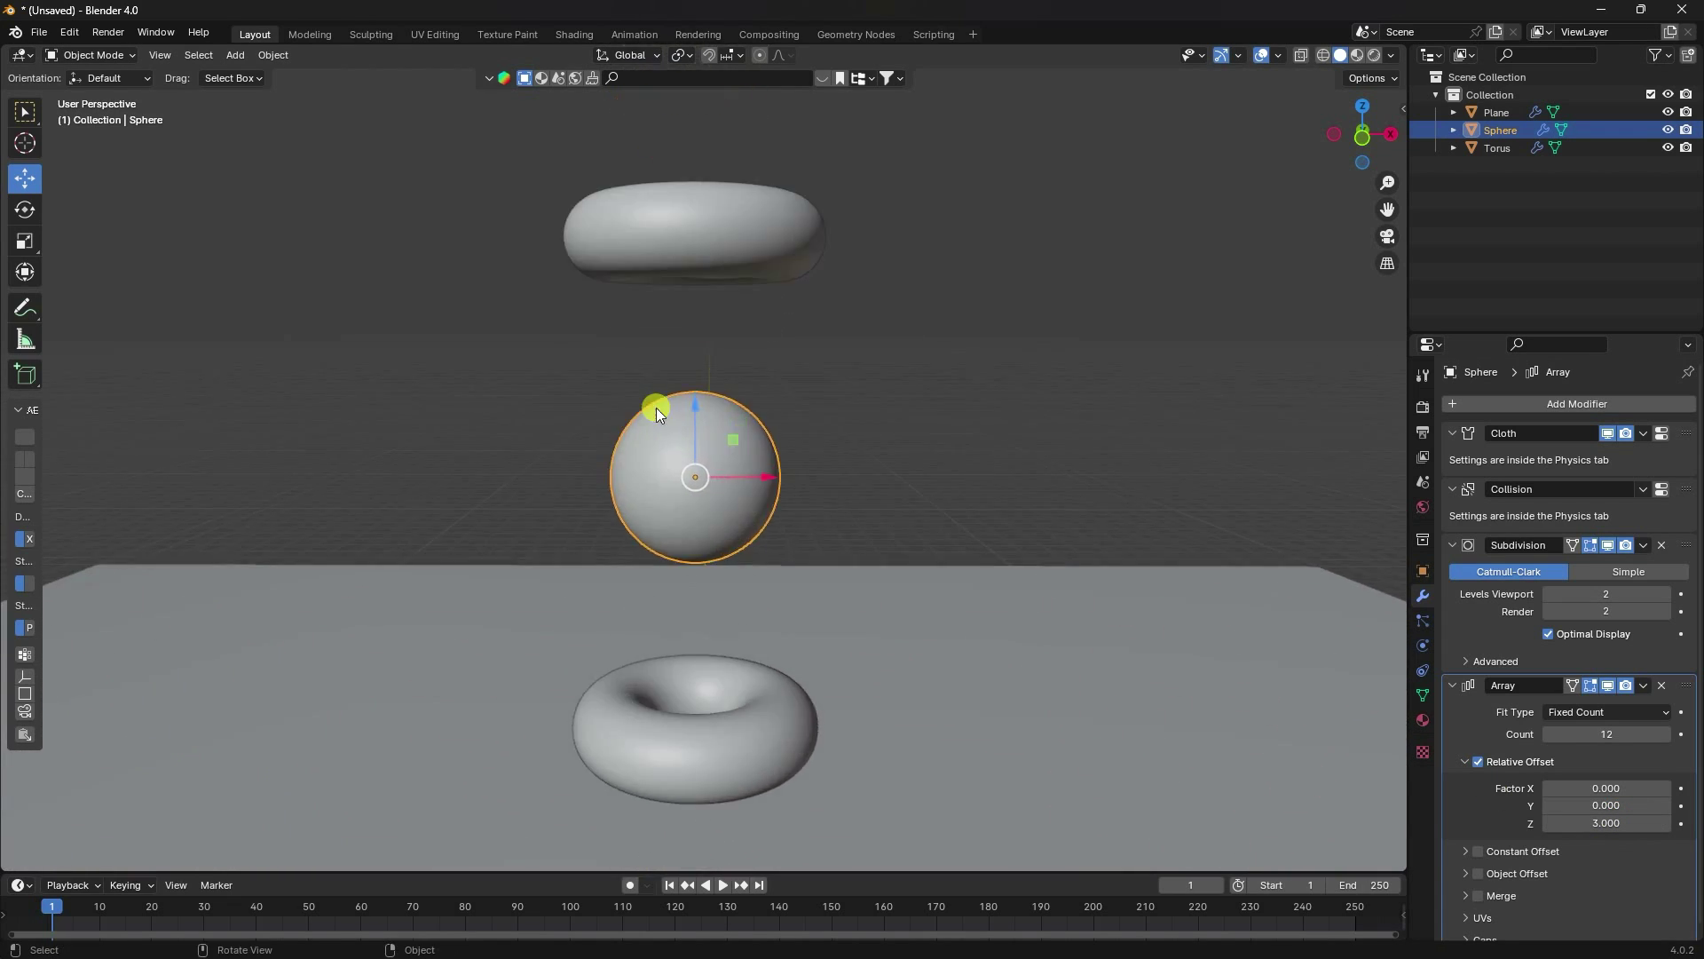
Step: Collapse the Subdivision panel and apply the Array modifier to the sphere mesh
left_click(1453, 545)
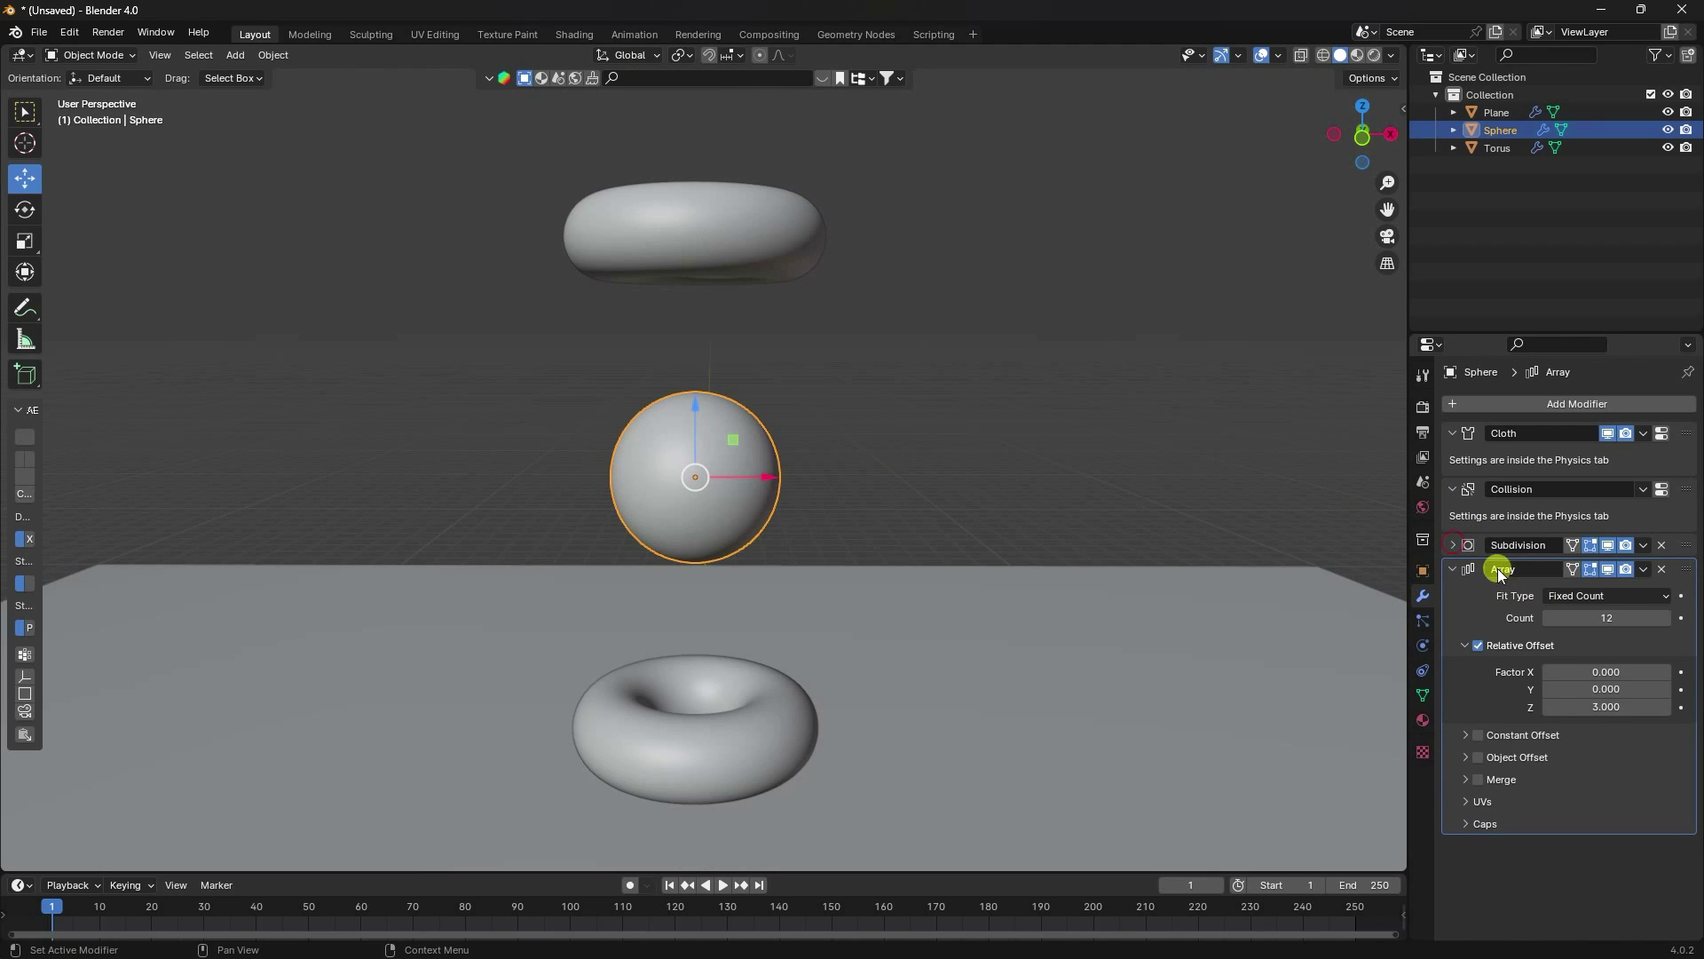
left_click(1644, 573)
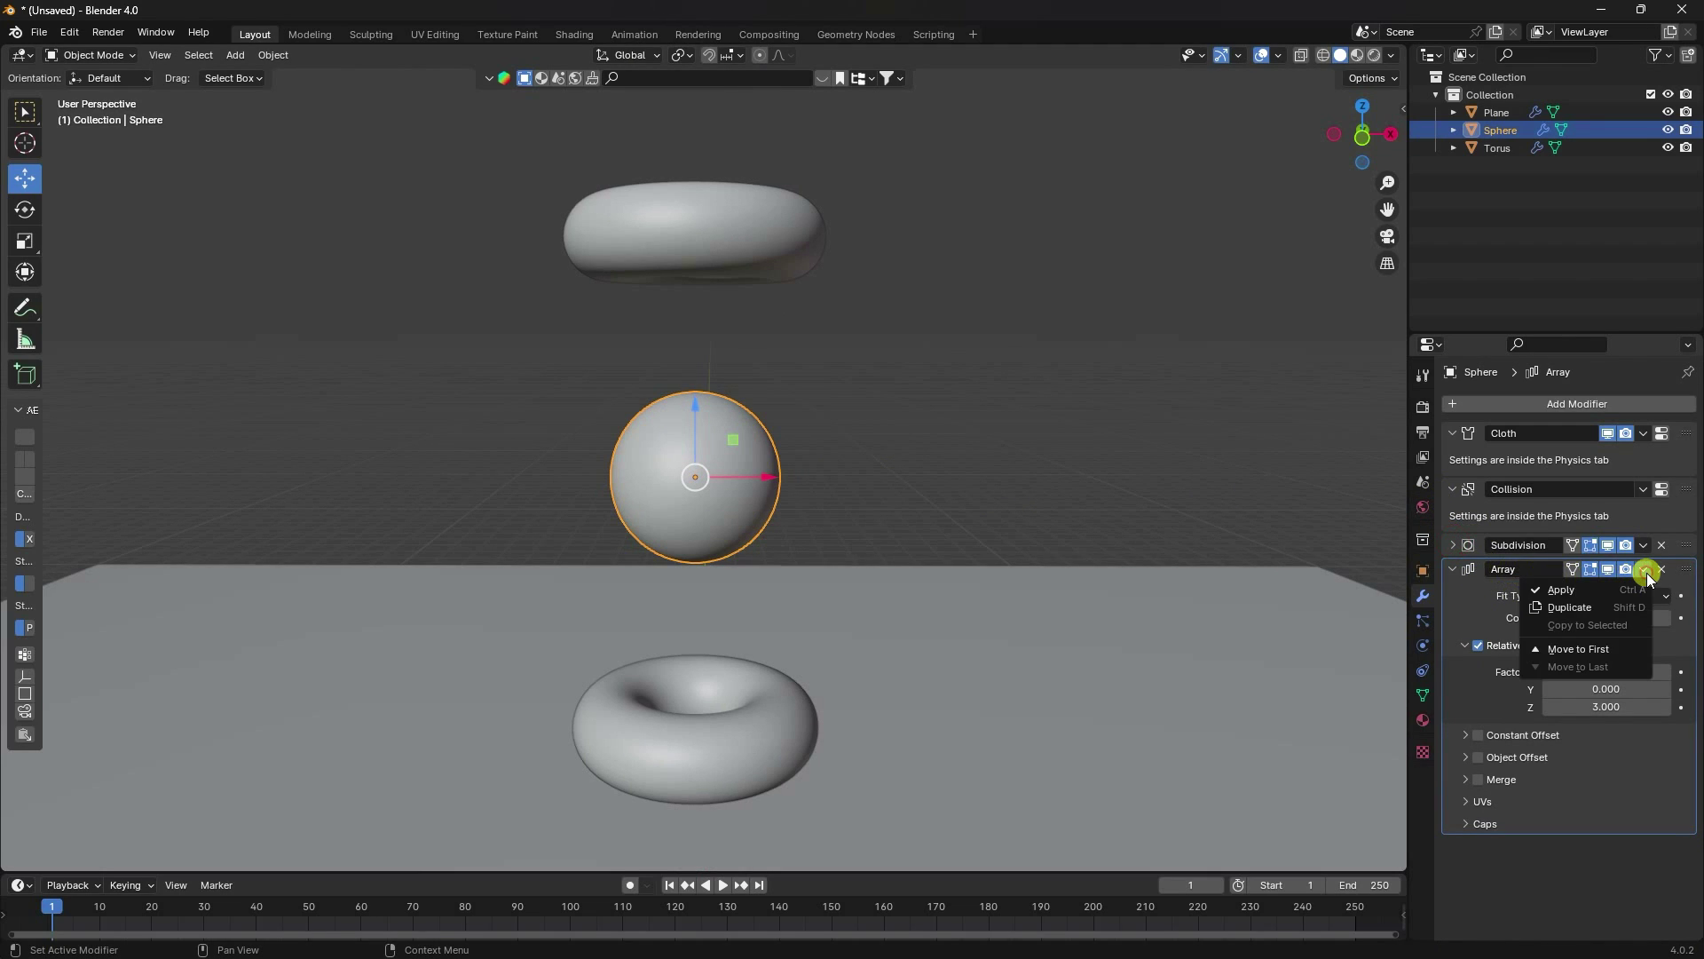
left_click(1577, 592)
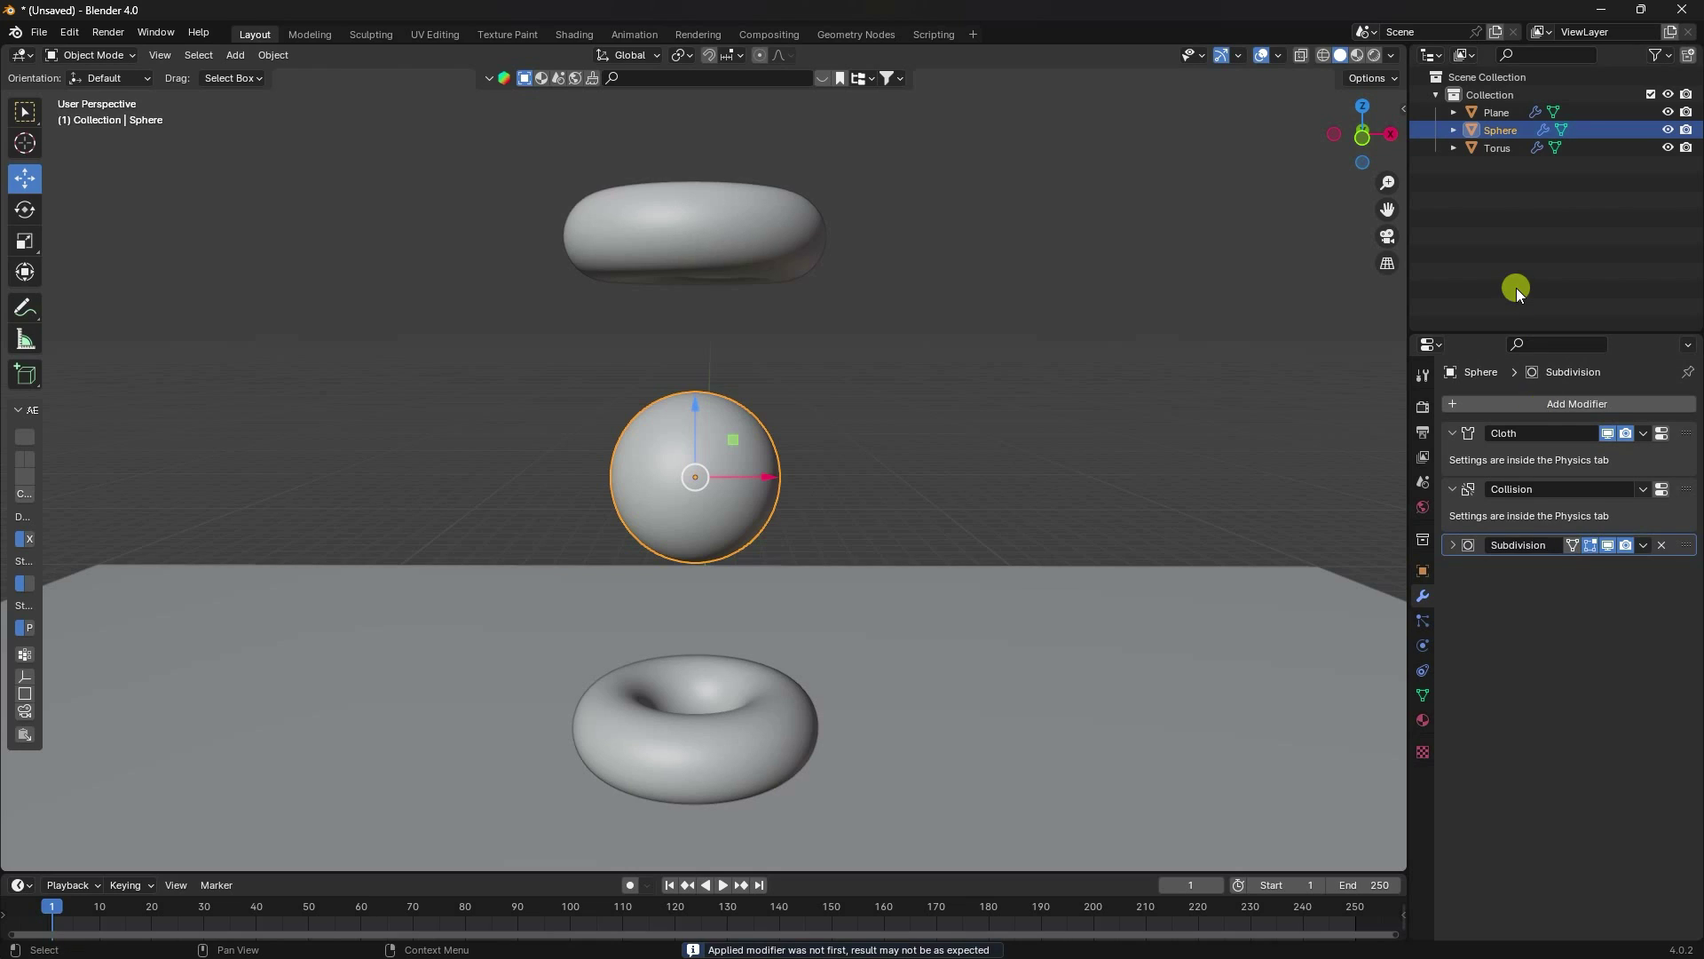
right_click(1445, 222)
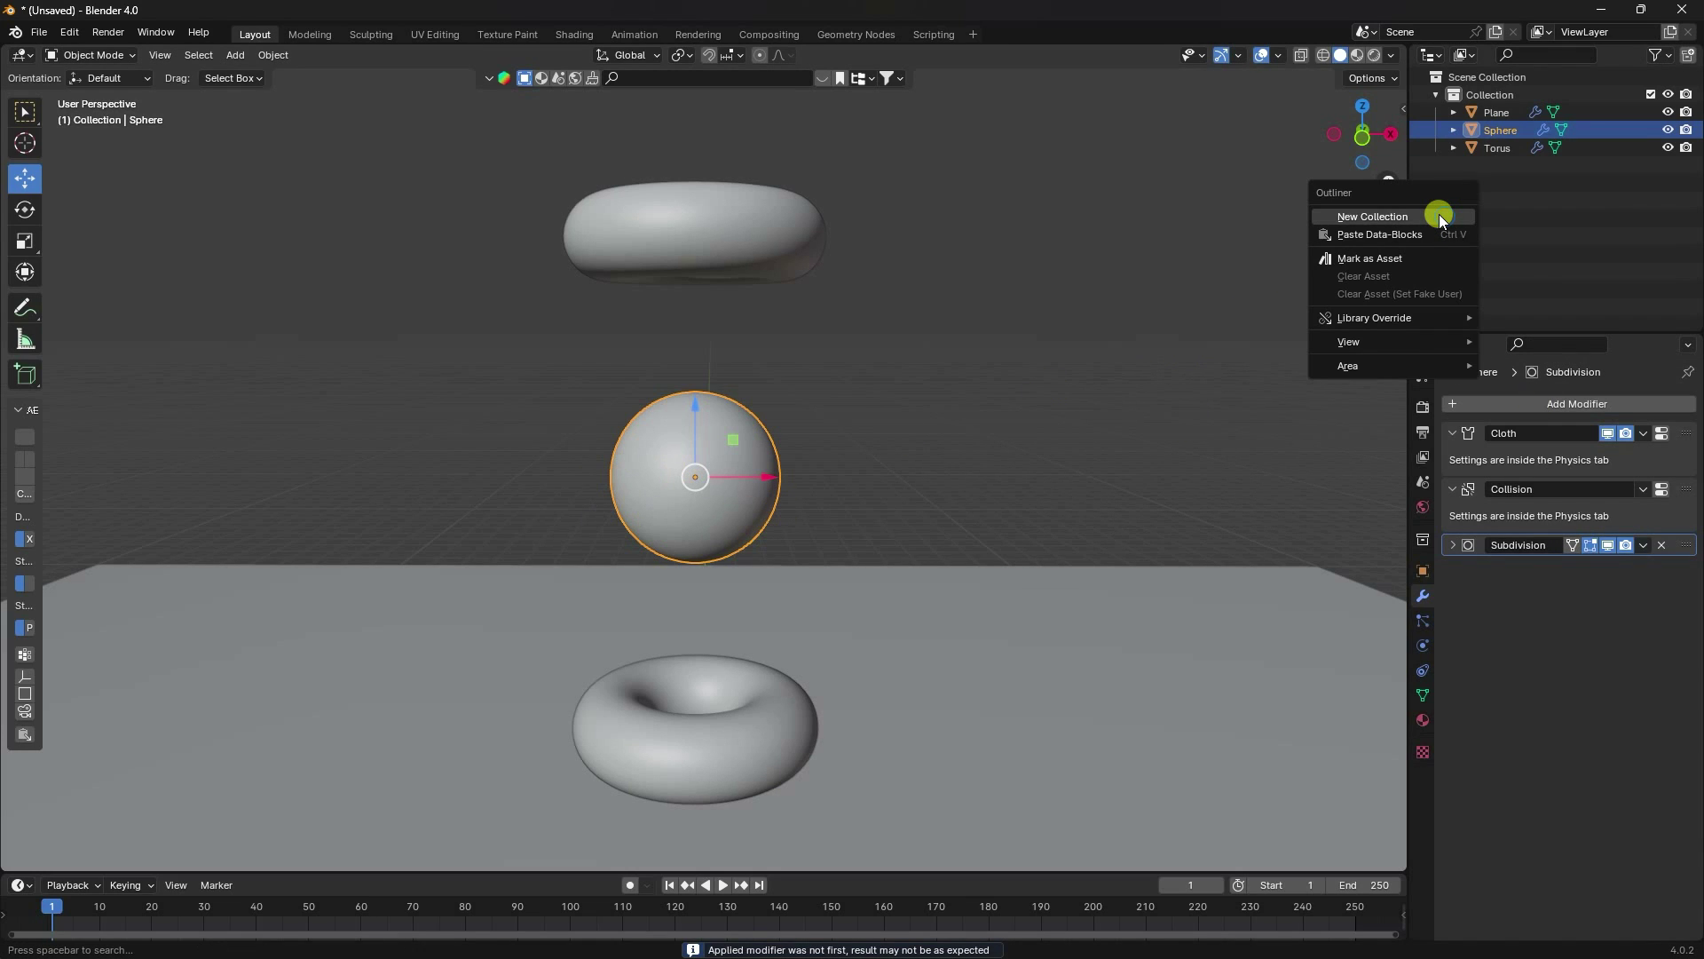
Step: Put the sphere in new Collection 2, create Collection 3, and select the torus
left_click(1439, 215)
left_click_drag(1504, 130, 1504, 179)
right_click(1484, 229)
left_click(1464, 226)
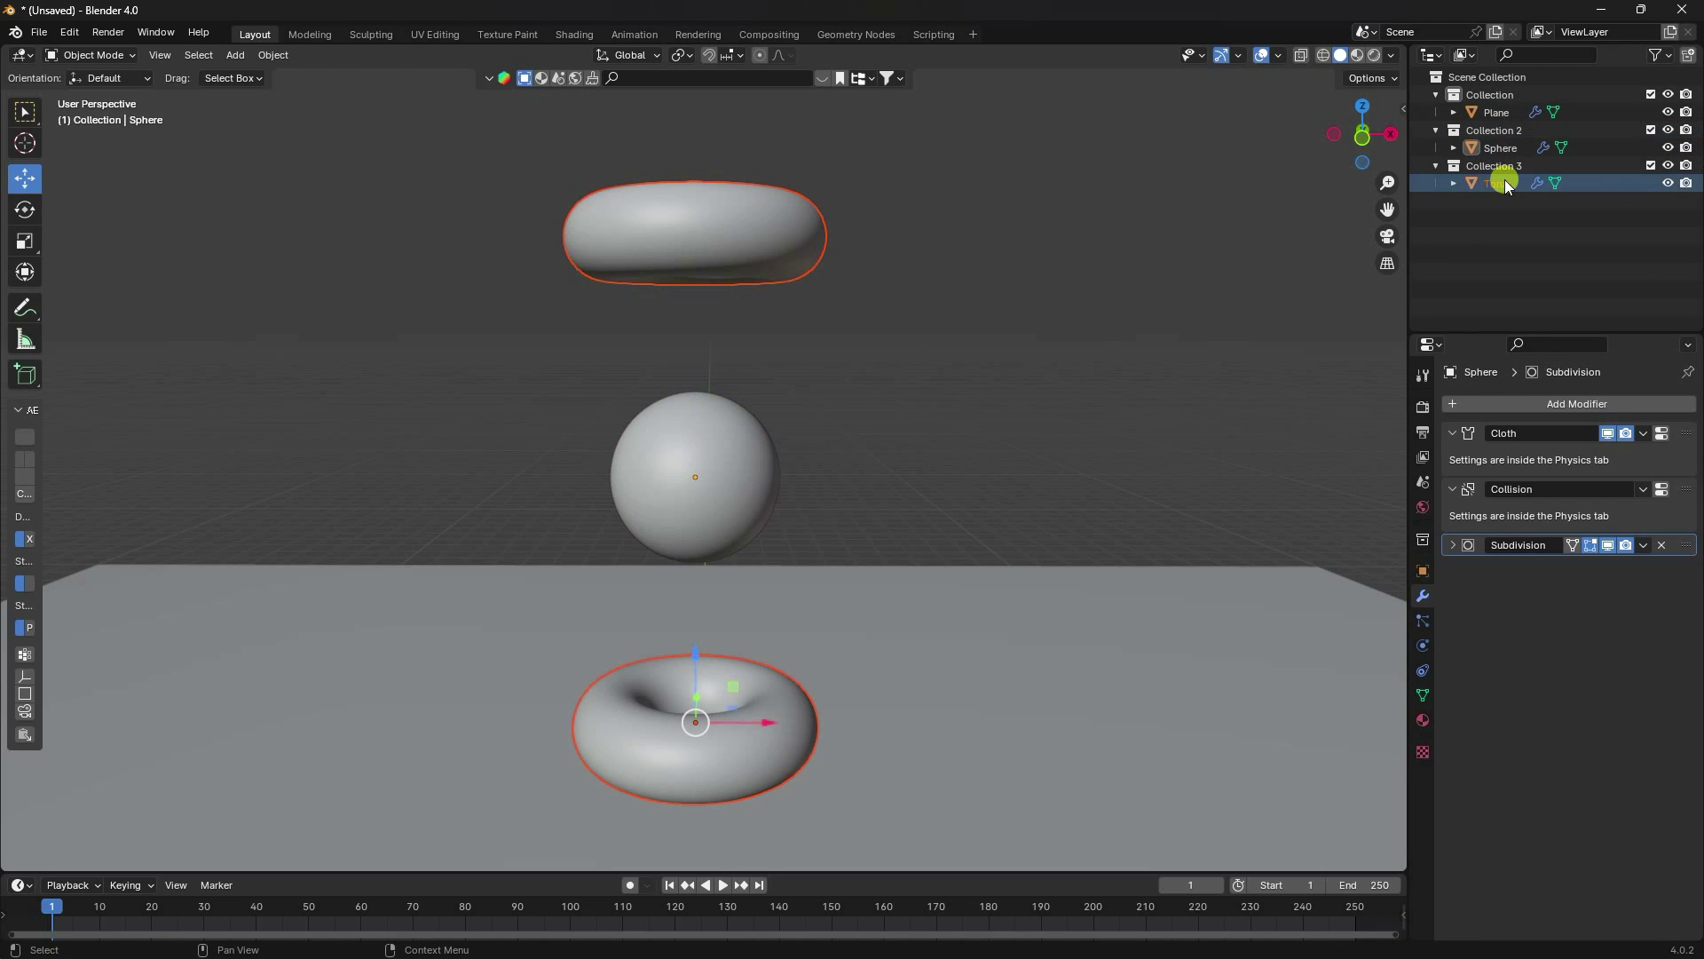
left_click(1489, 261)
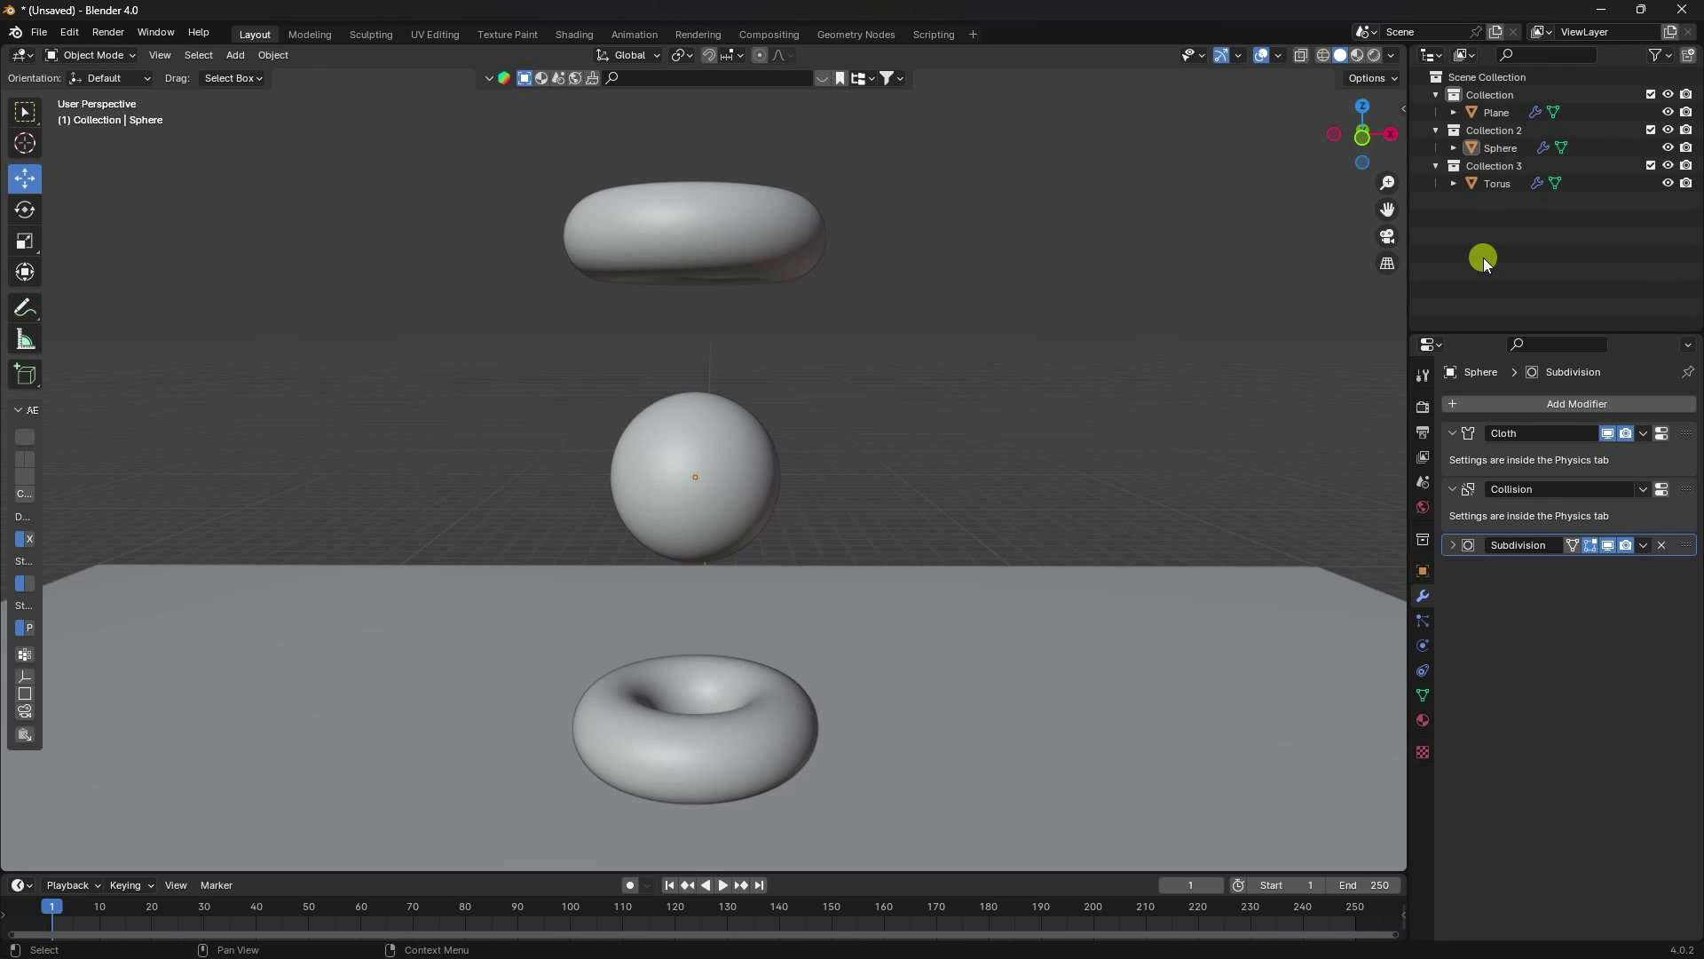
left_click(1499, 181)
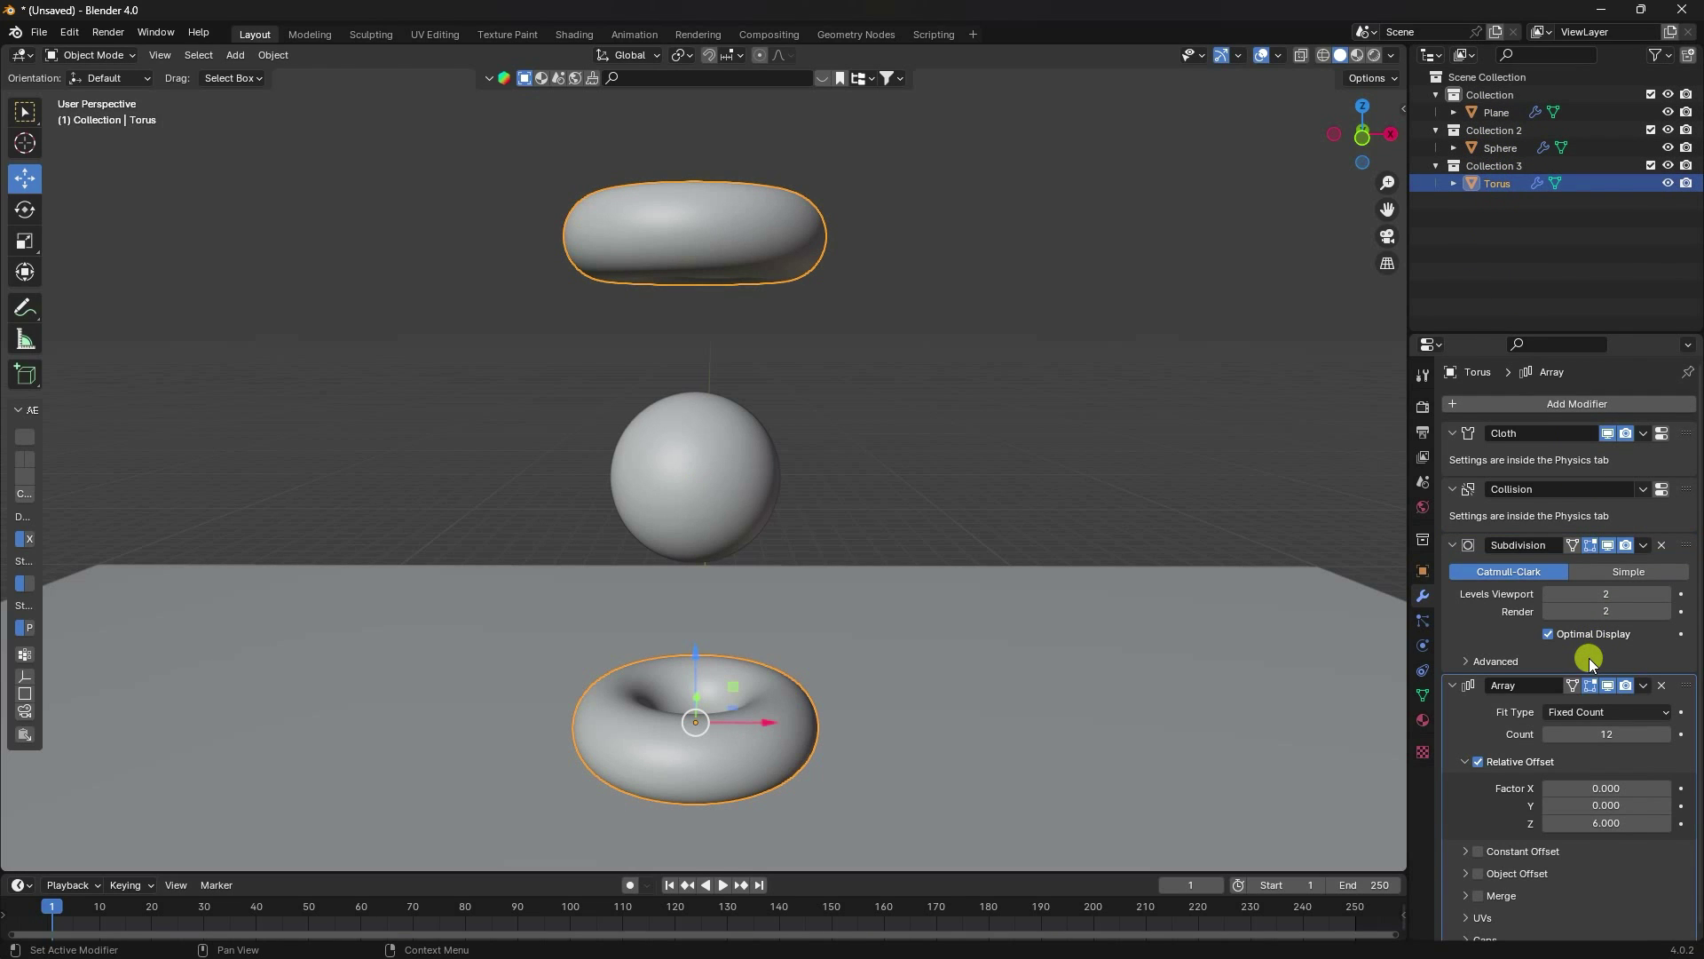
Step: Apply the torus Array and separate the mesh by loose parts into twelve objects
right_click(1624, 689)
left_click(1570, 706)
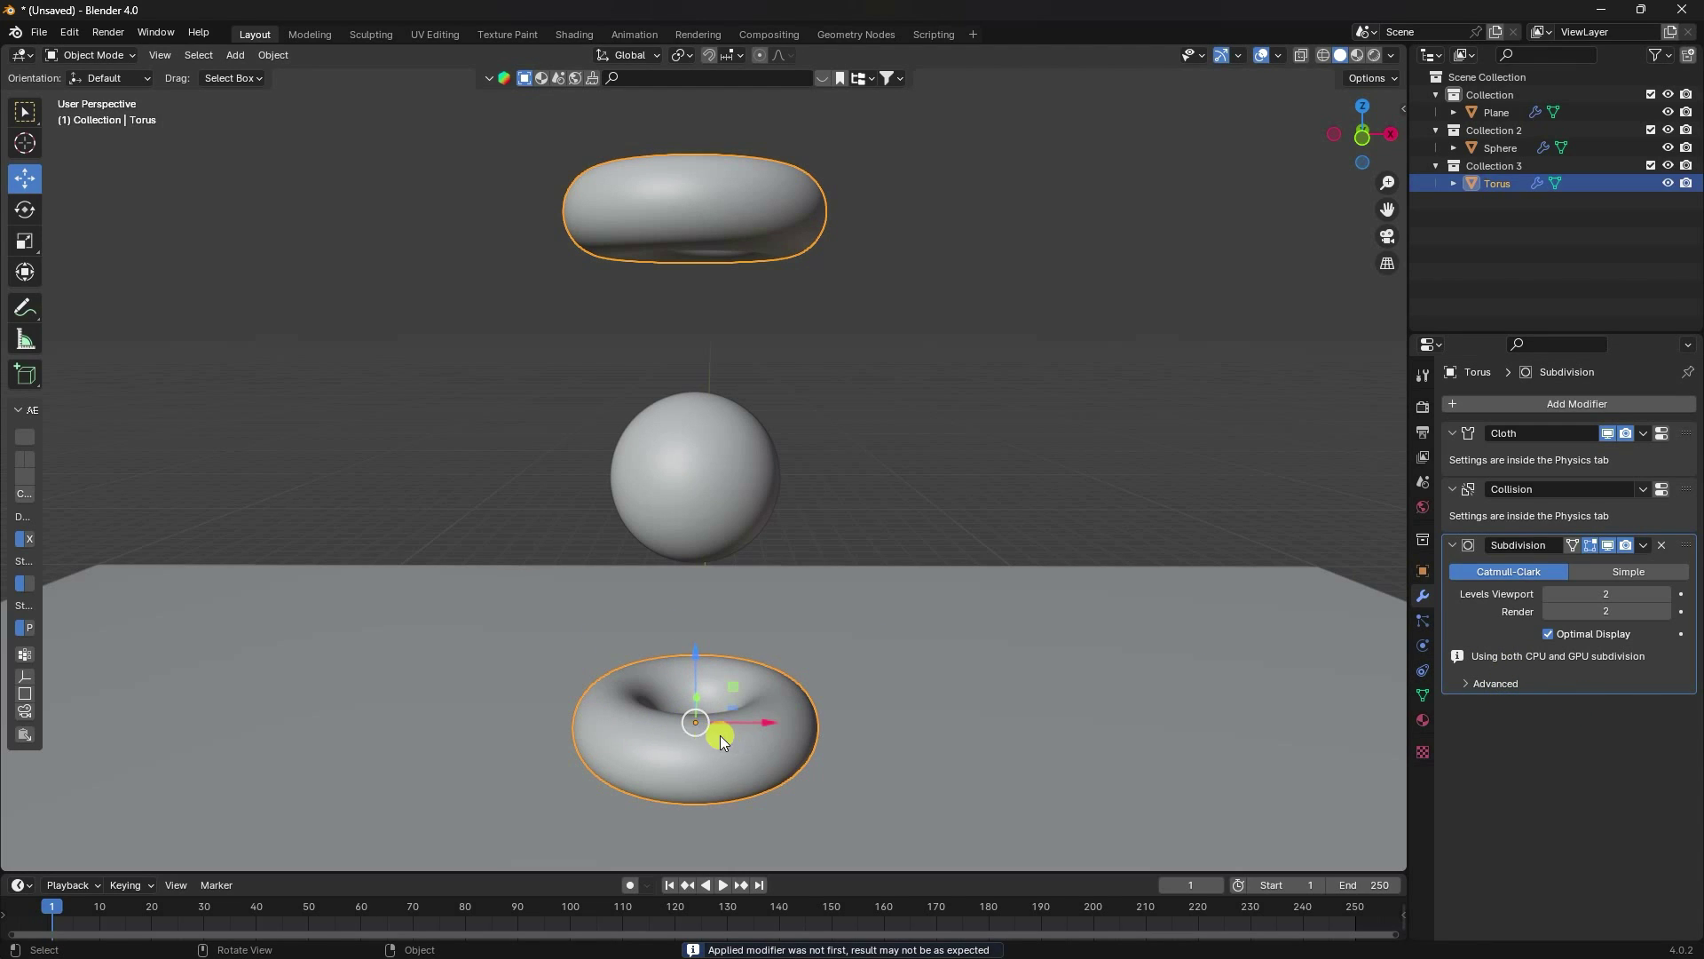
left_click(89, 55)
left_click(87, 94)
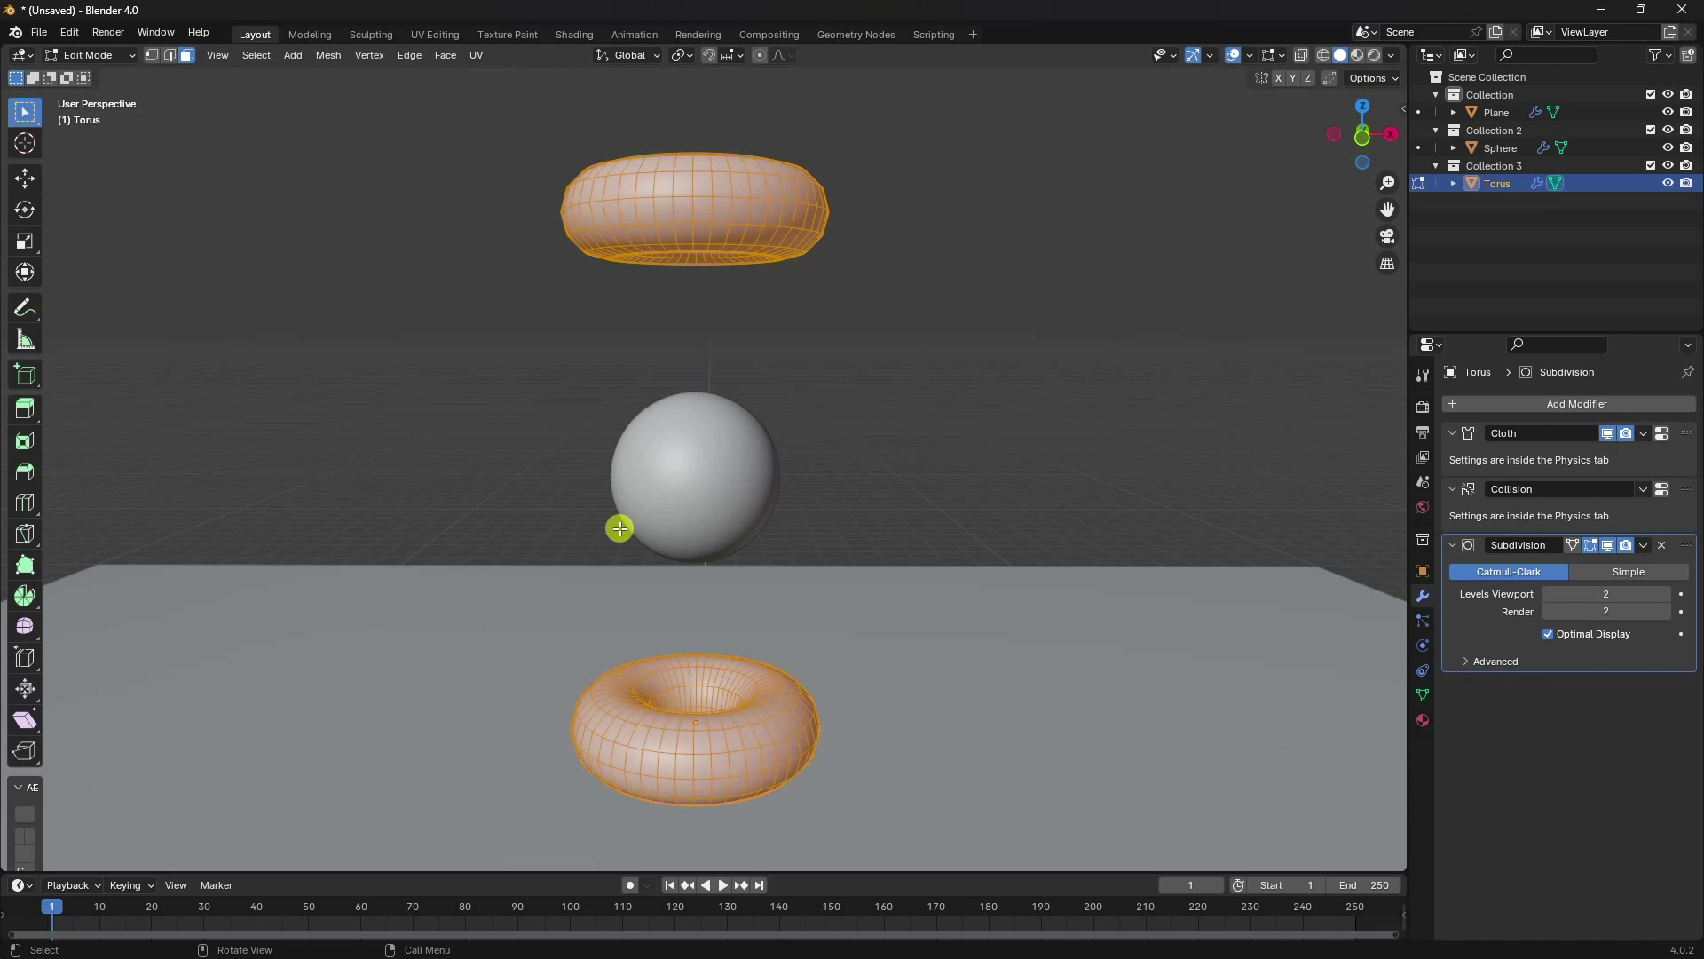
key("p")
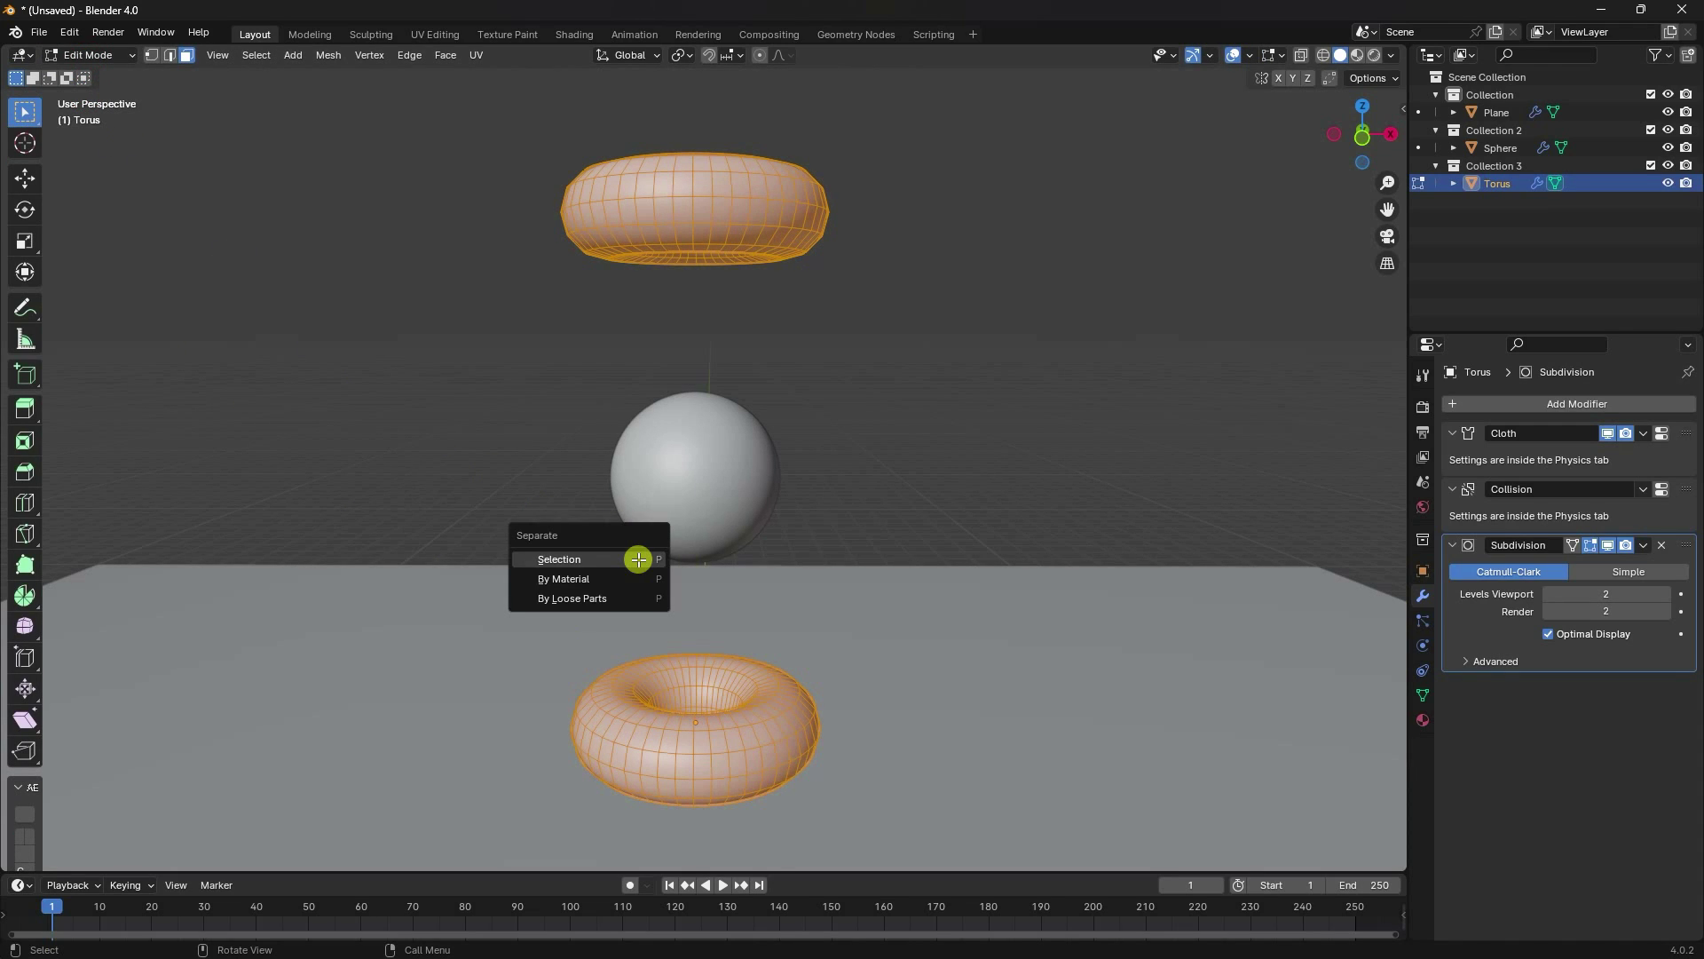
left_click(580, 597)
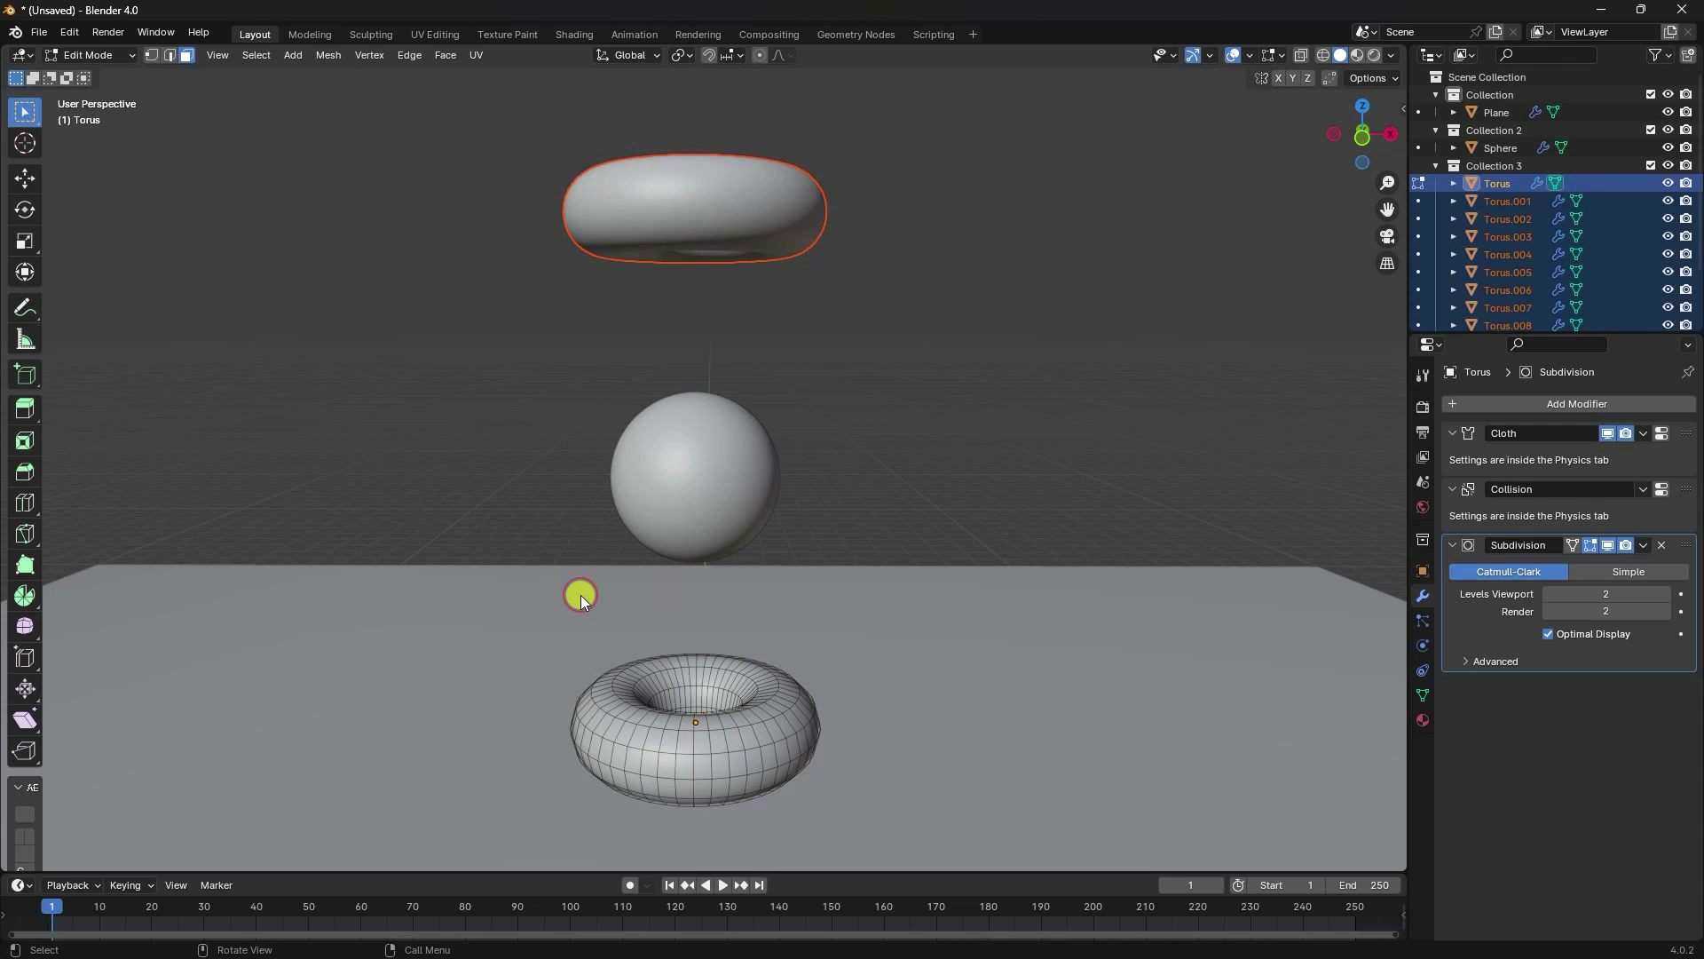
key("Tab")
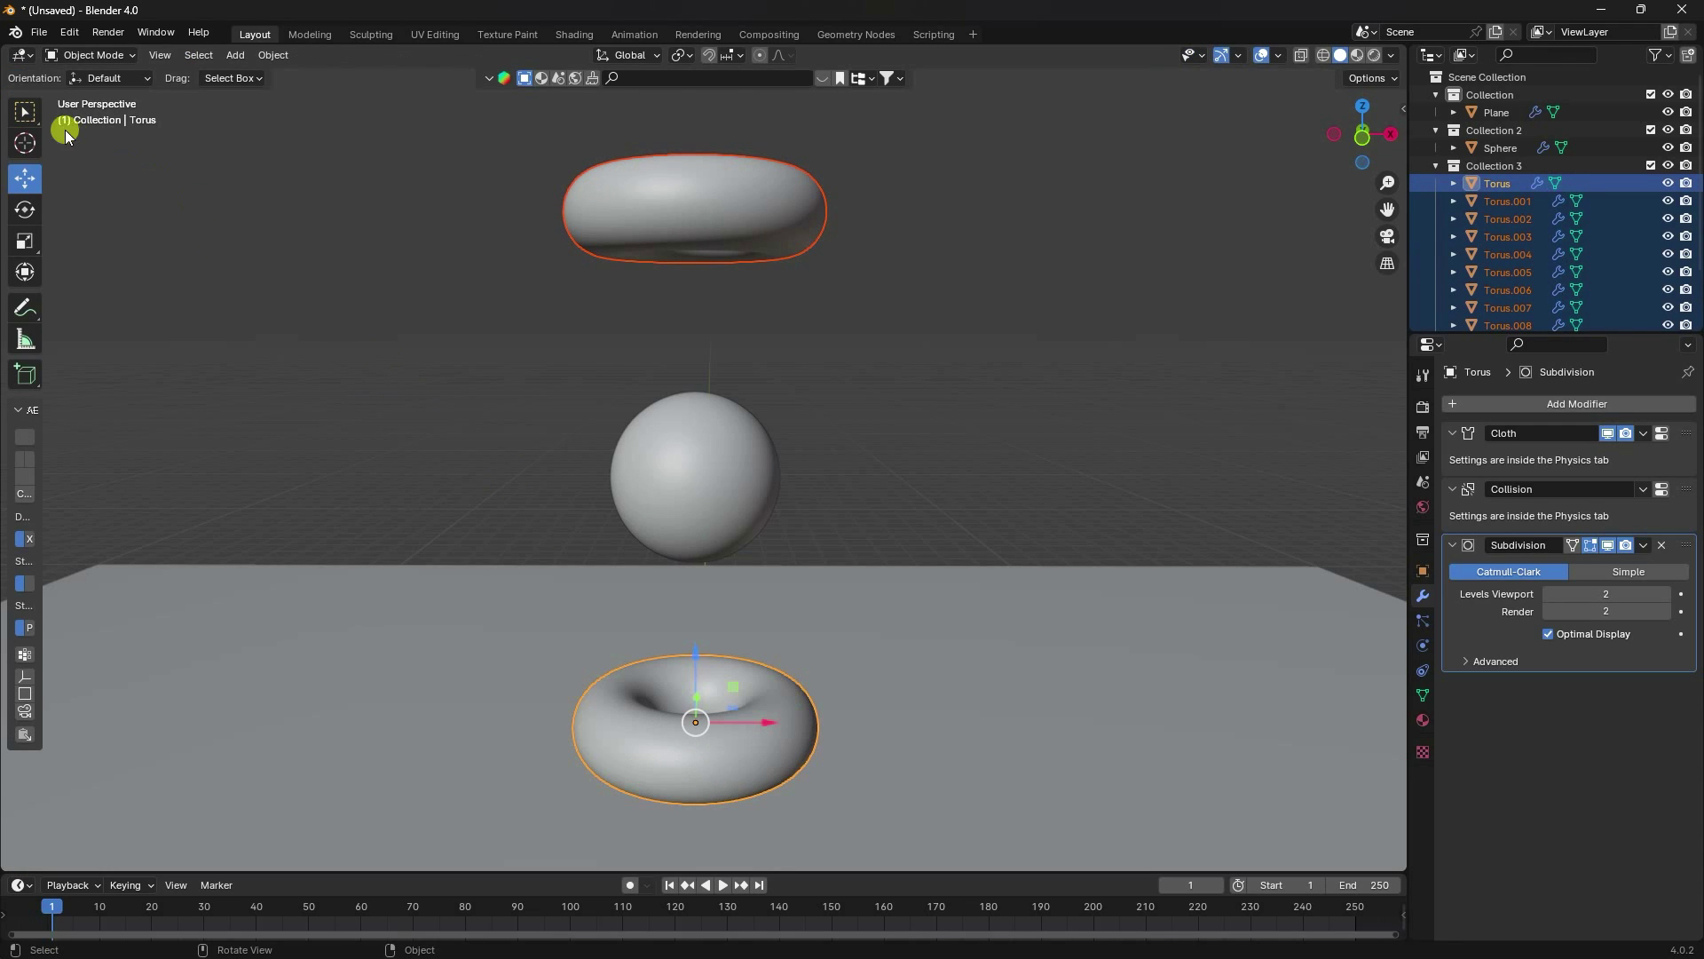
Step: Enlarge the Outliner and select the Sphere object
scroll(1480, 213, "down", 2)
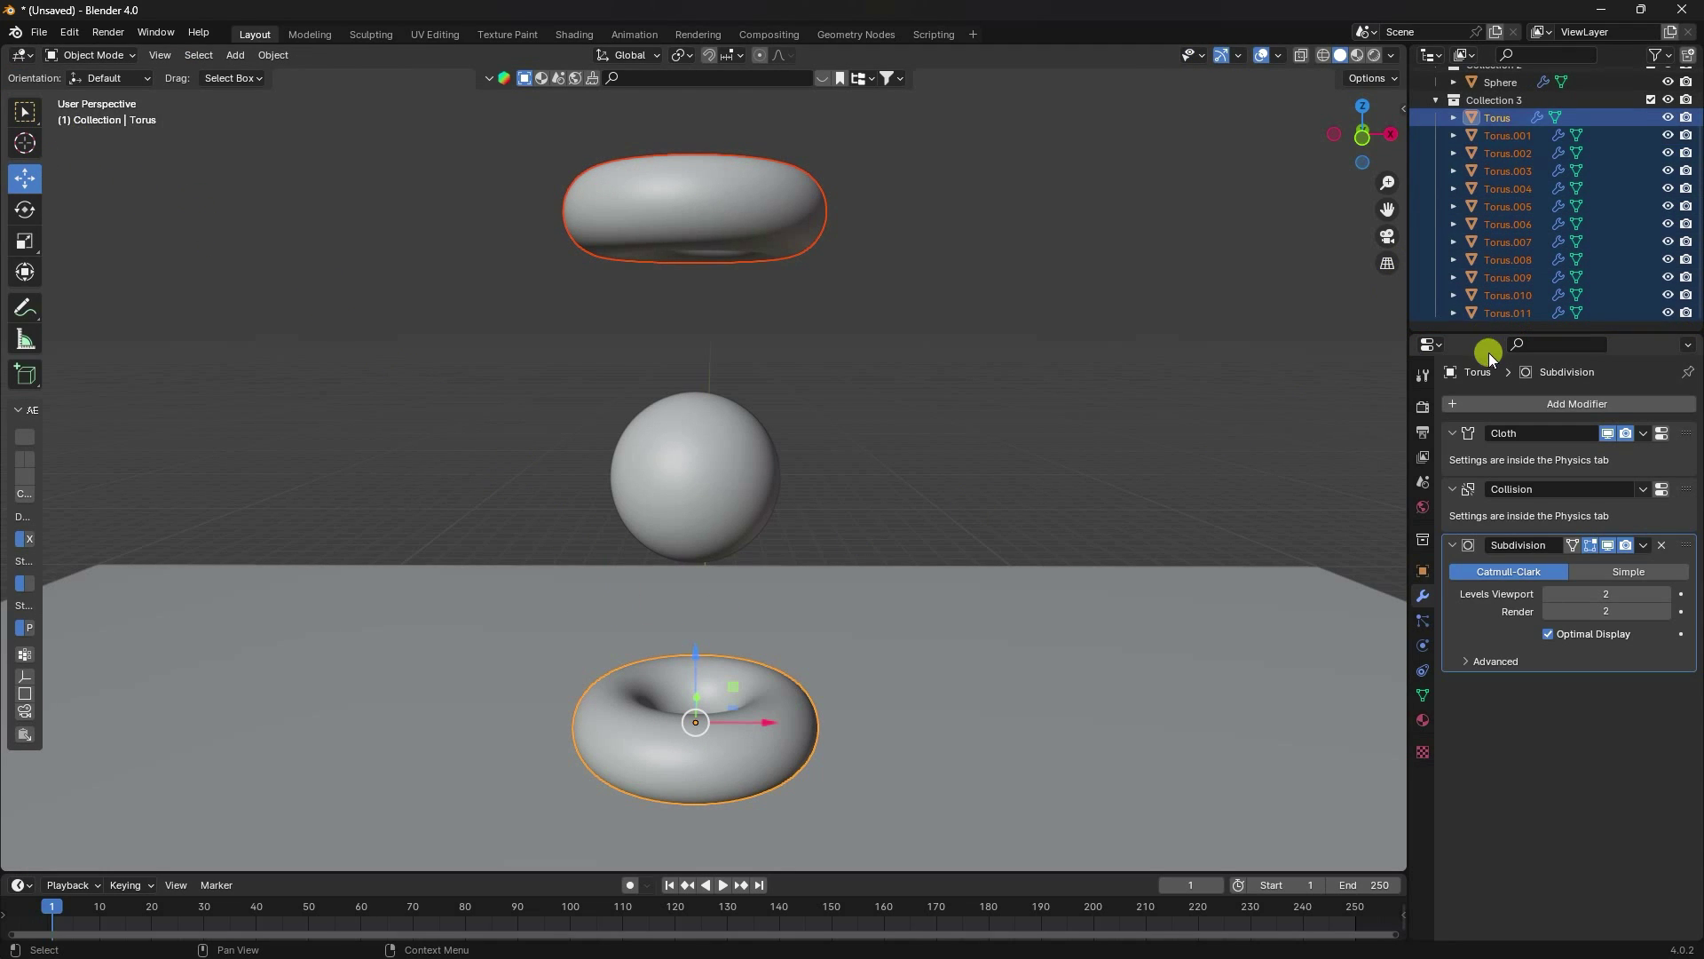
left_click_drag(1482, 330, 1465, 521)
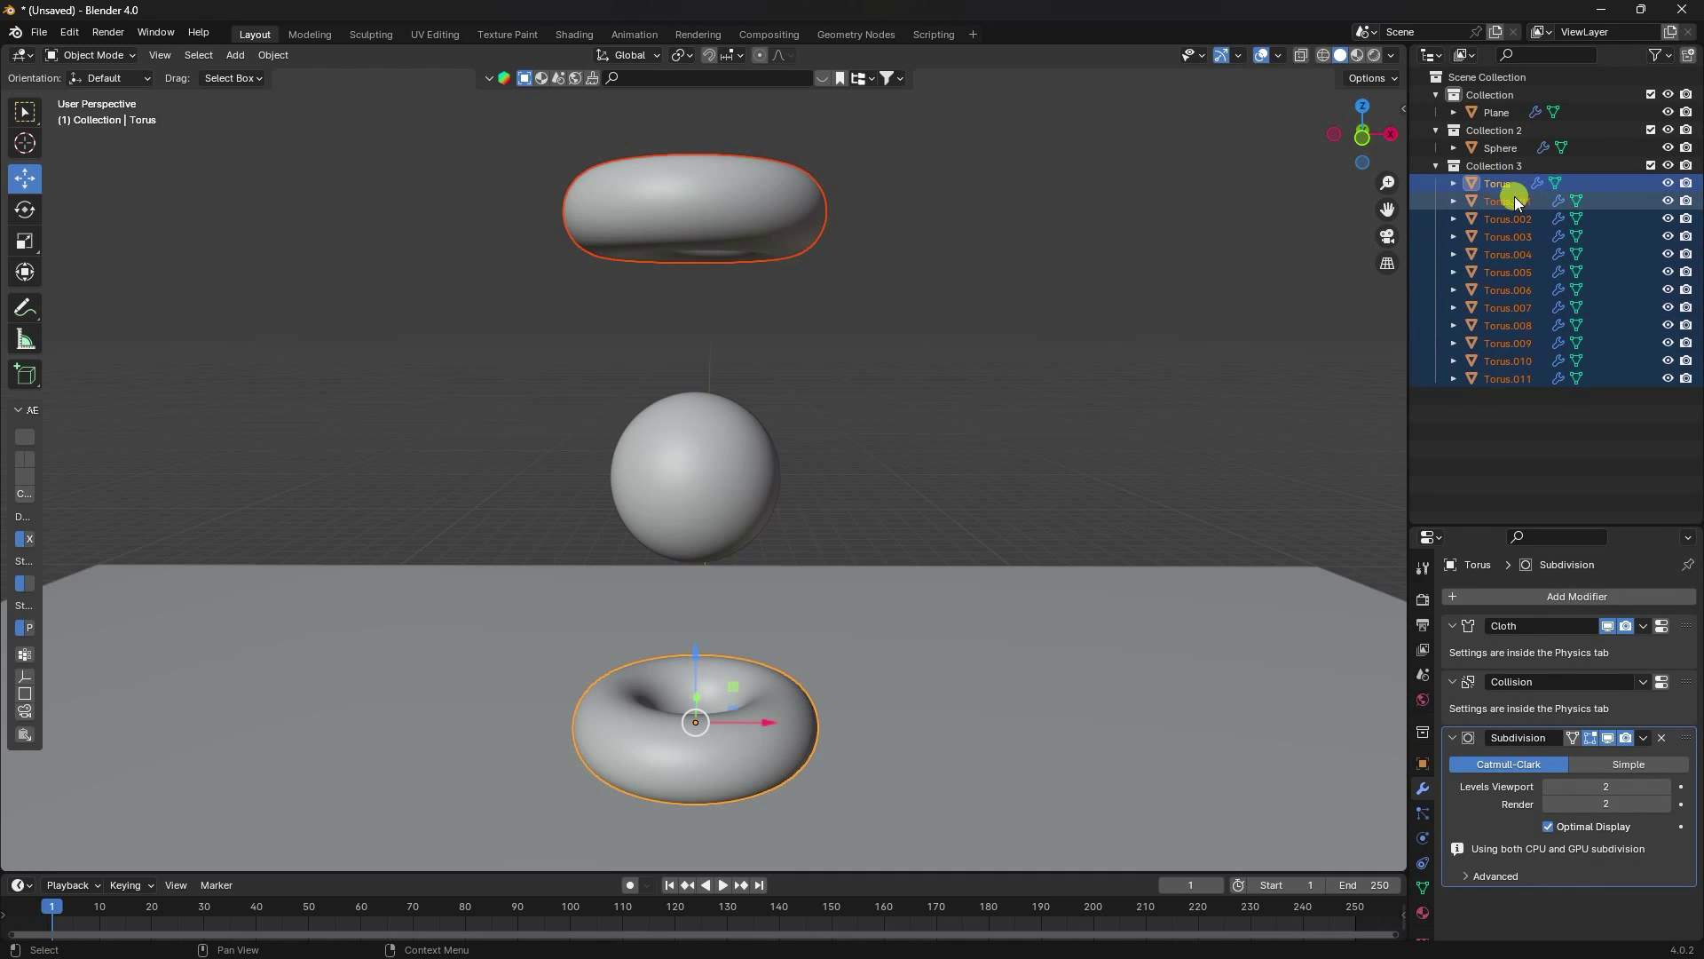
left_click(1487, 149)
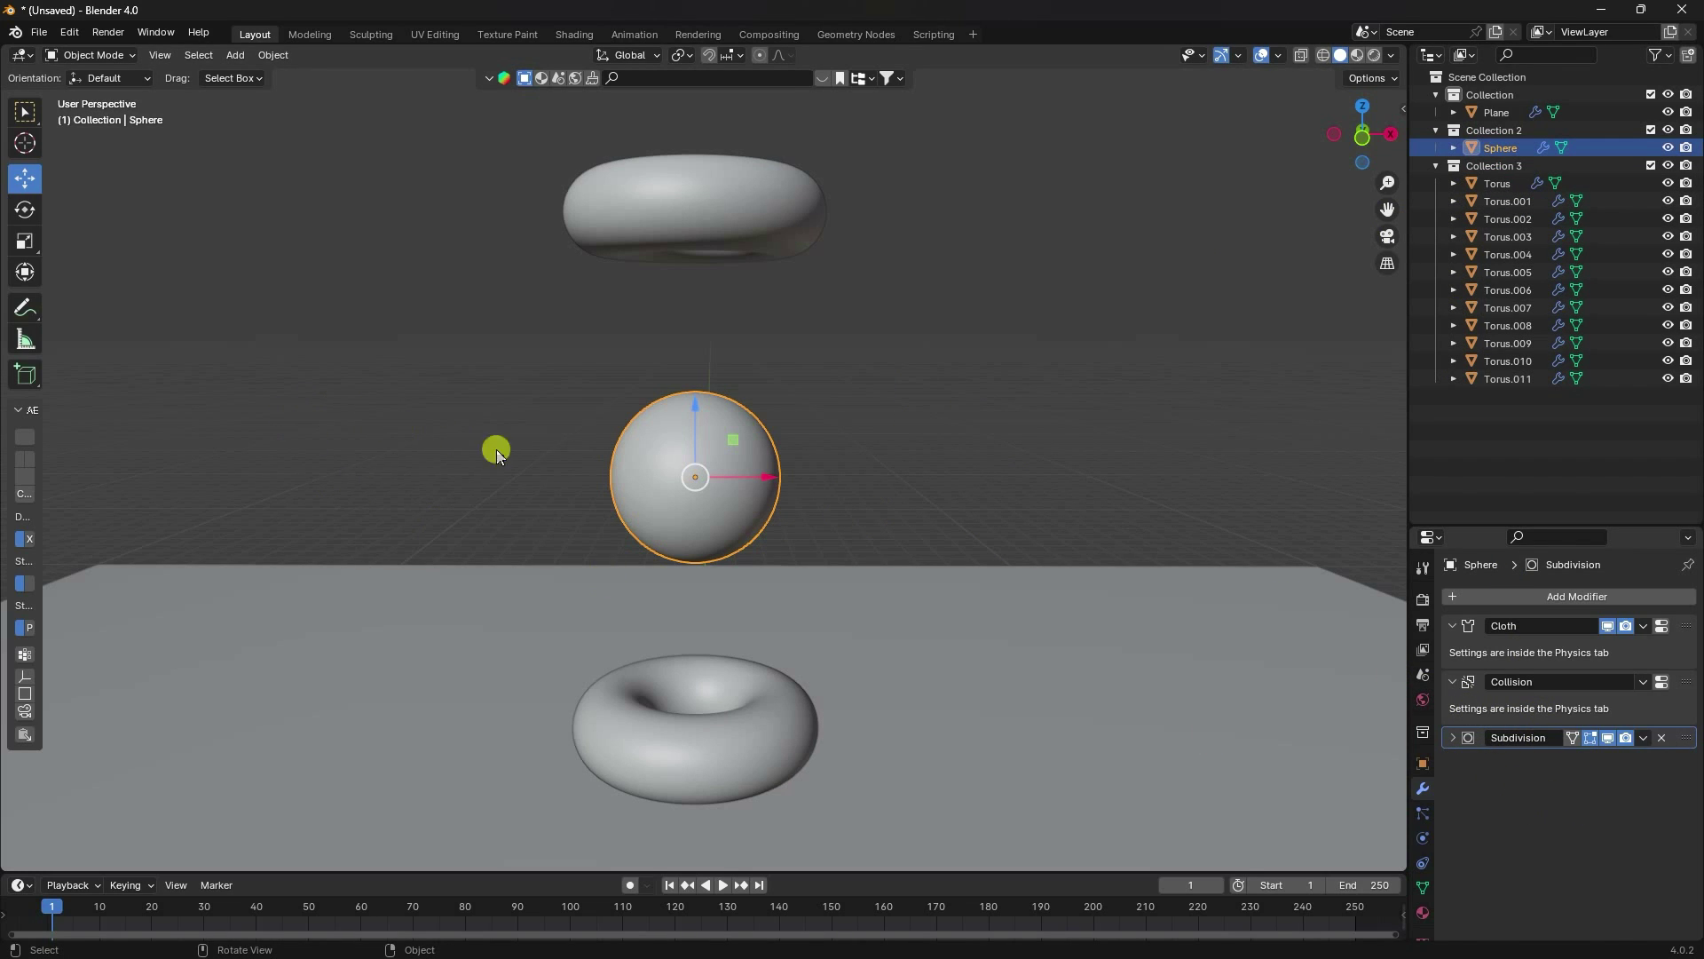
Step: In Edit Mode, select the entire sphere stack and separate it by loose parts
key("Tab")
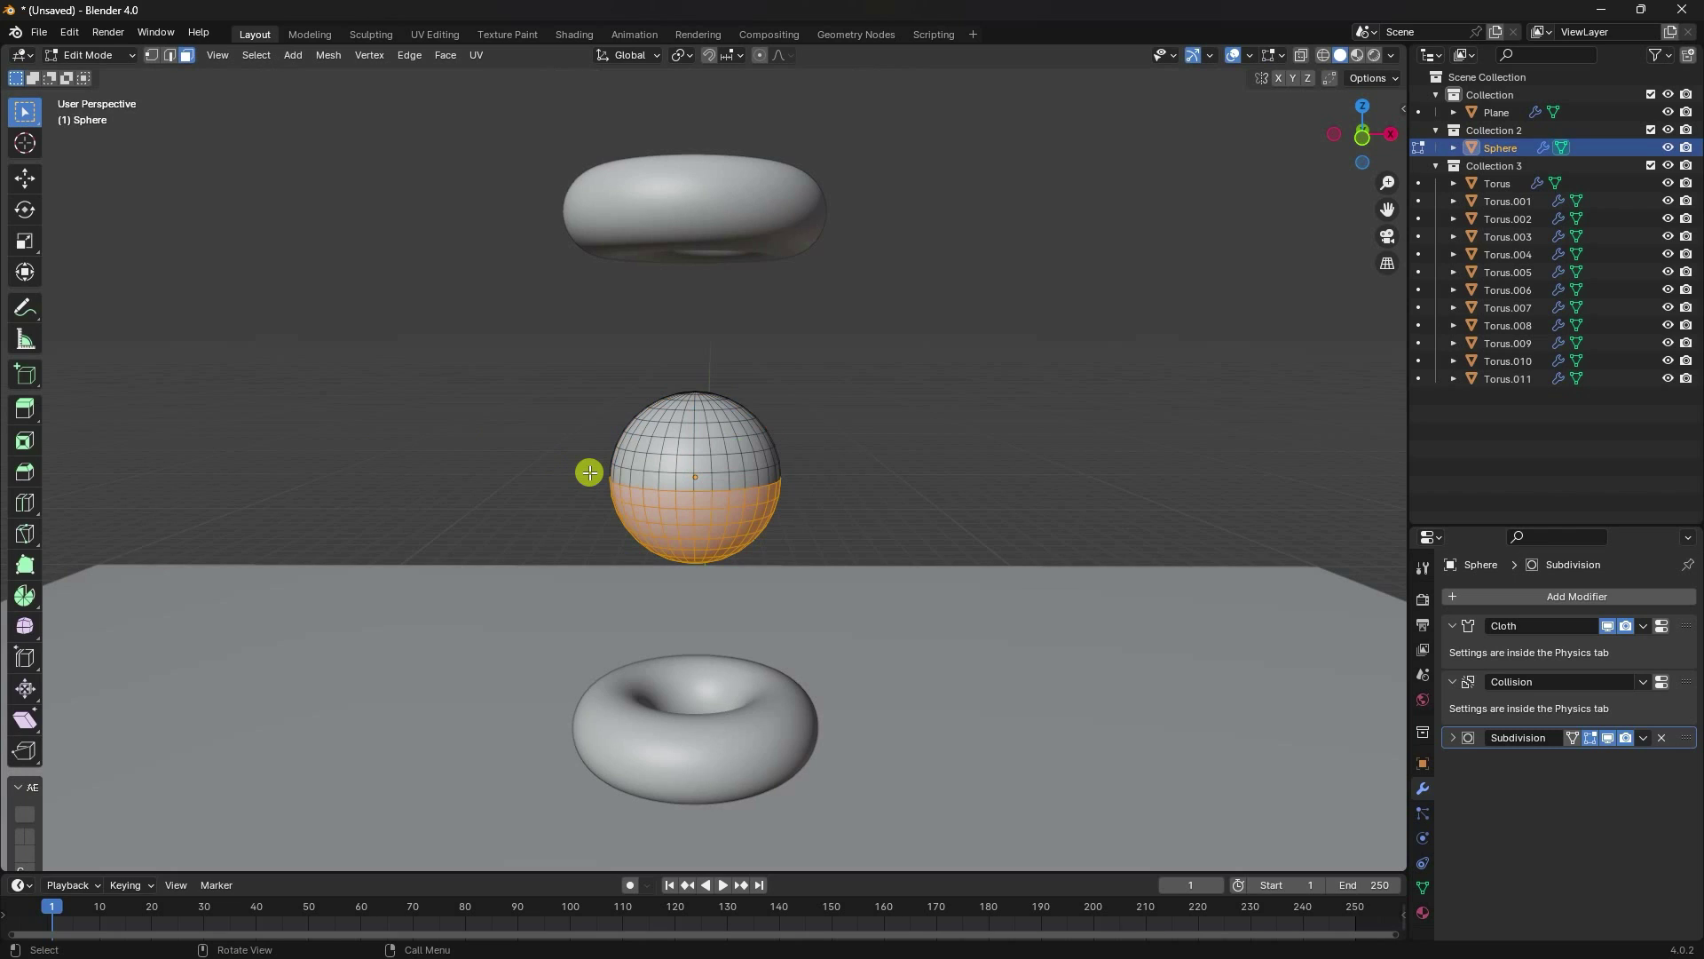
key("a")
key("alt+a")
key("a")
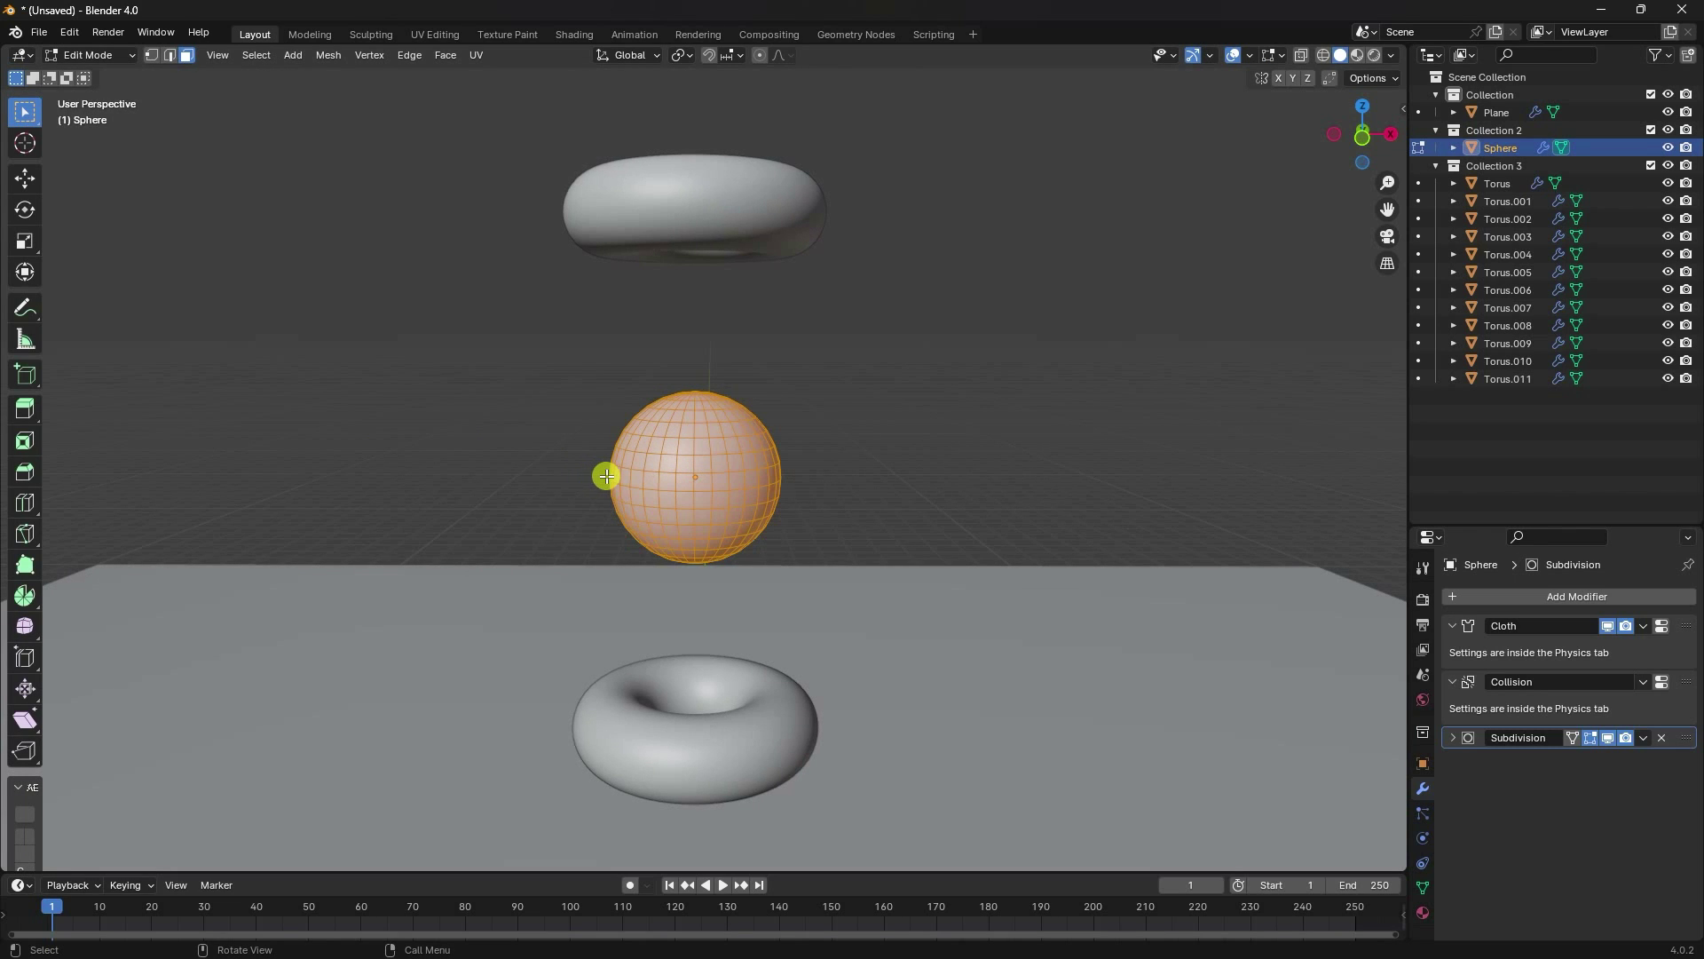
scroll(657, 506, "down", 5)
middle_click_drag(738, 294, 704, 319, "shift")
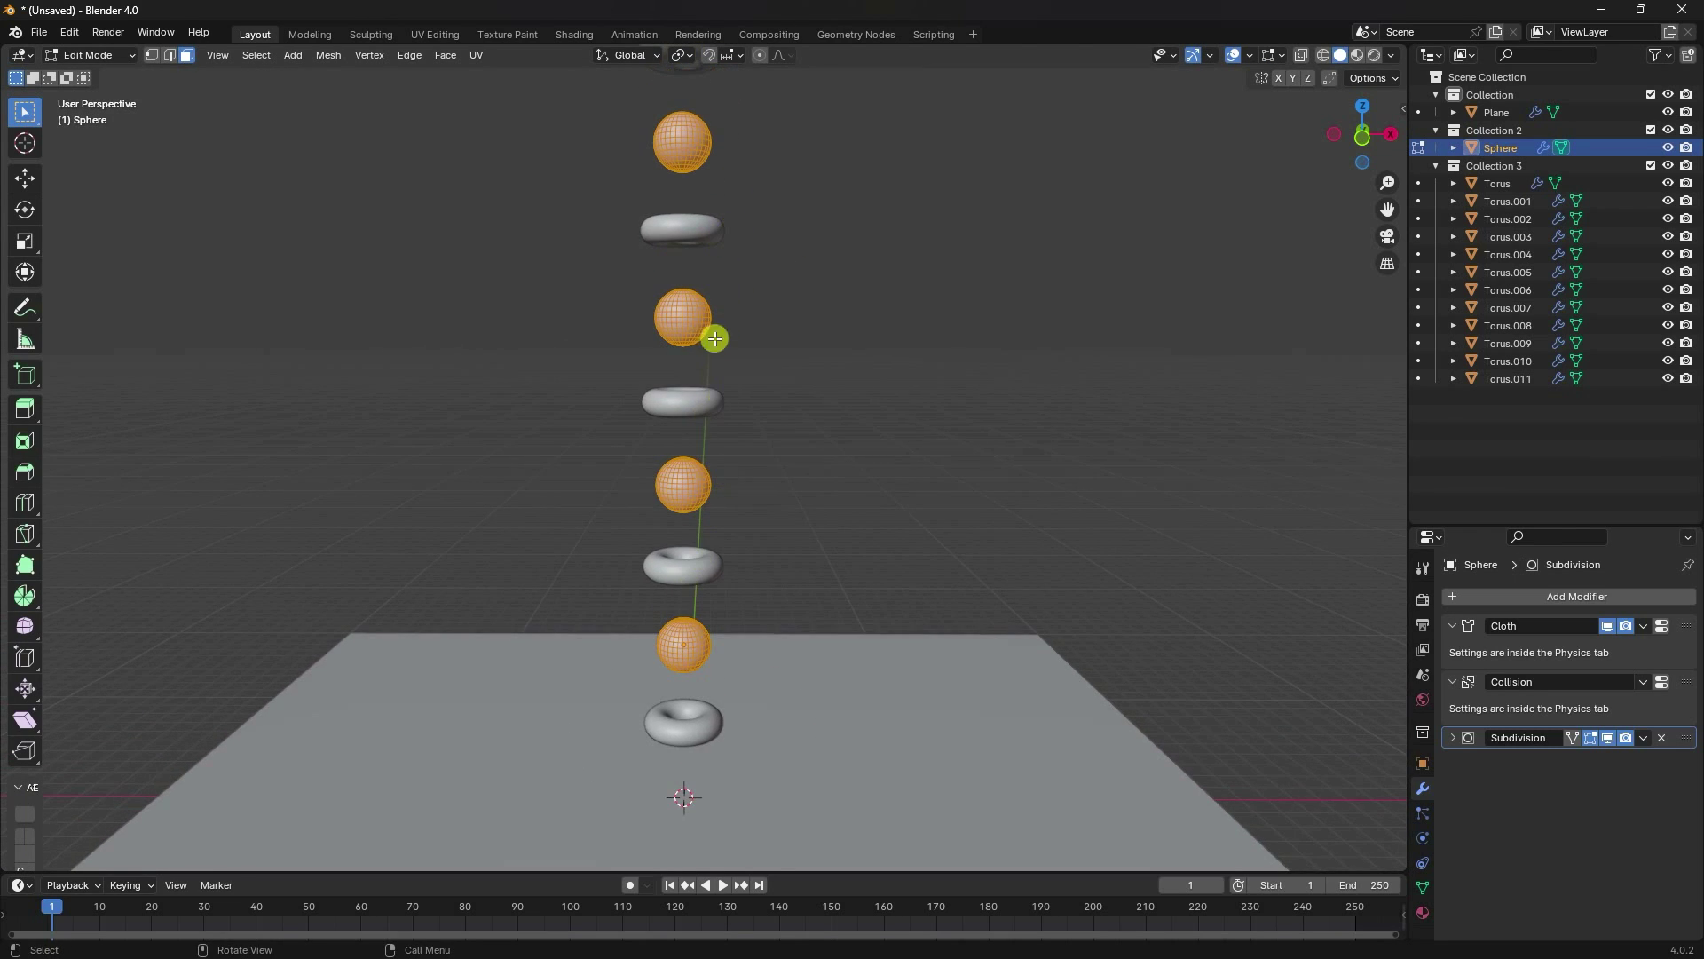
scroll(670, 704, "up", 5)
middle_click_drag(724, 575, 723, 365, "shift")
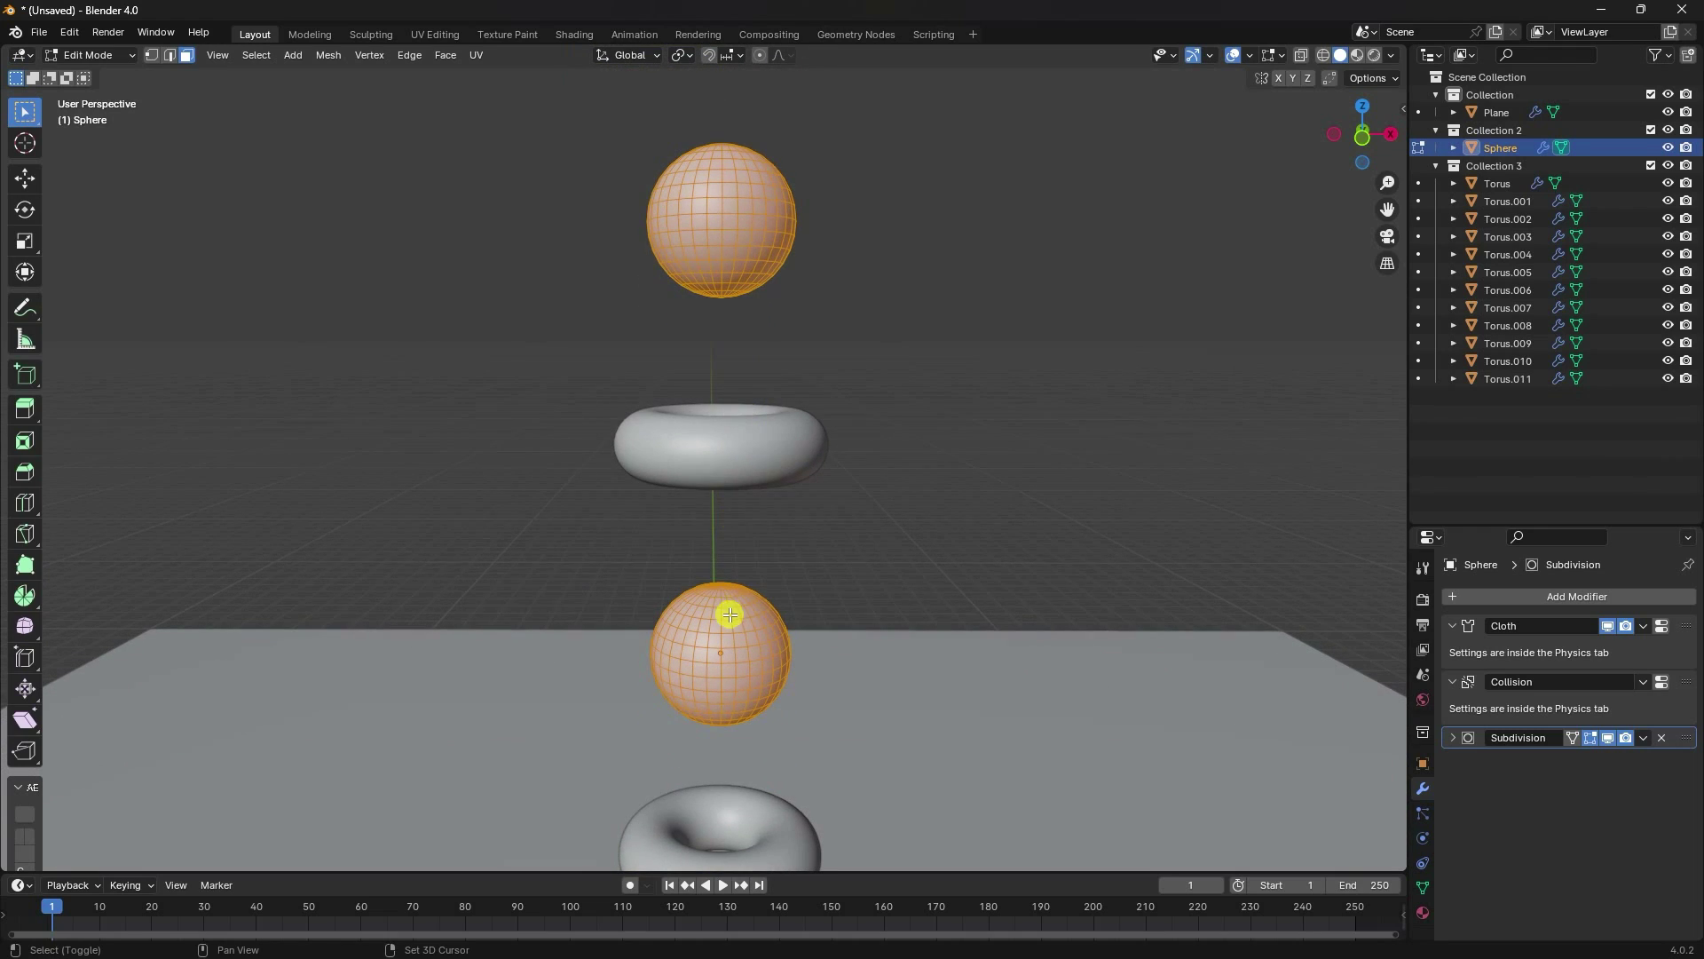
middle_click_drag(723, 609, 711, 572, "shift")
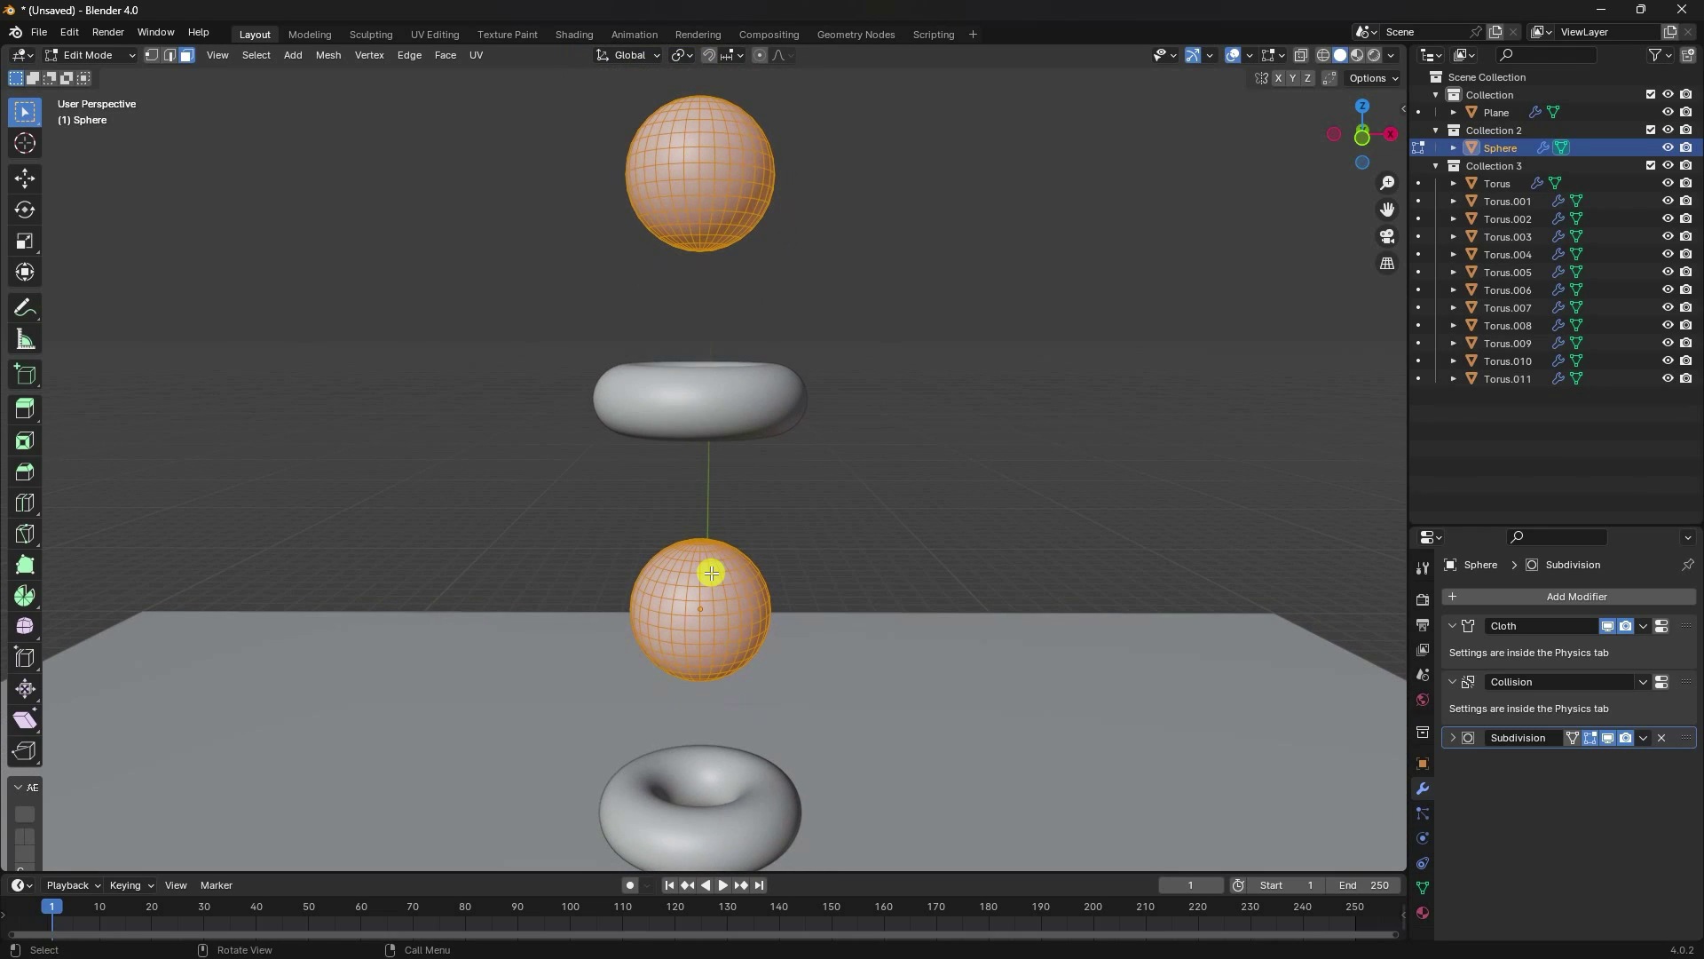
key("p")
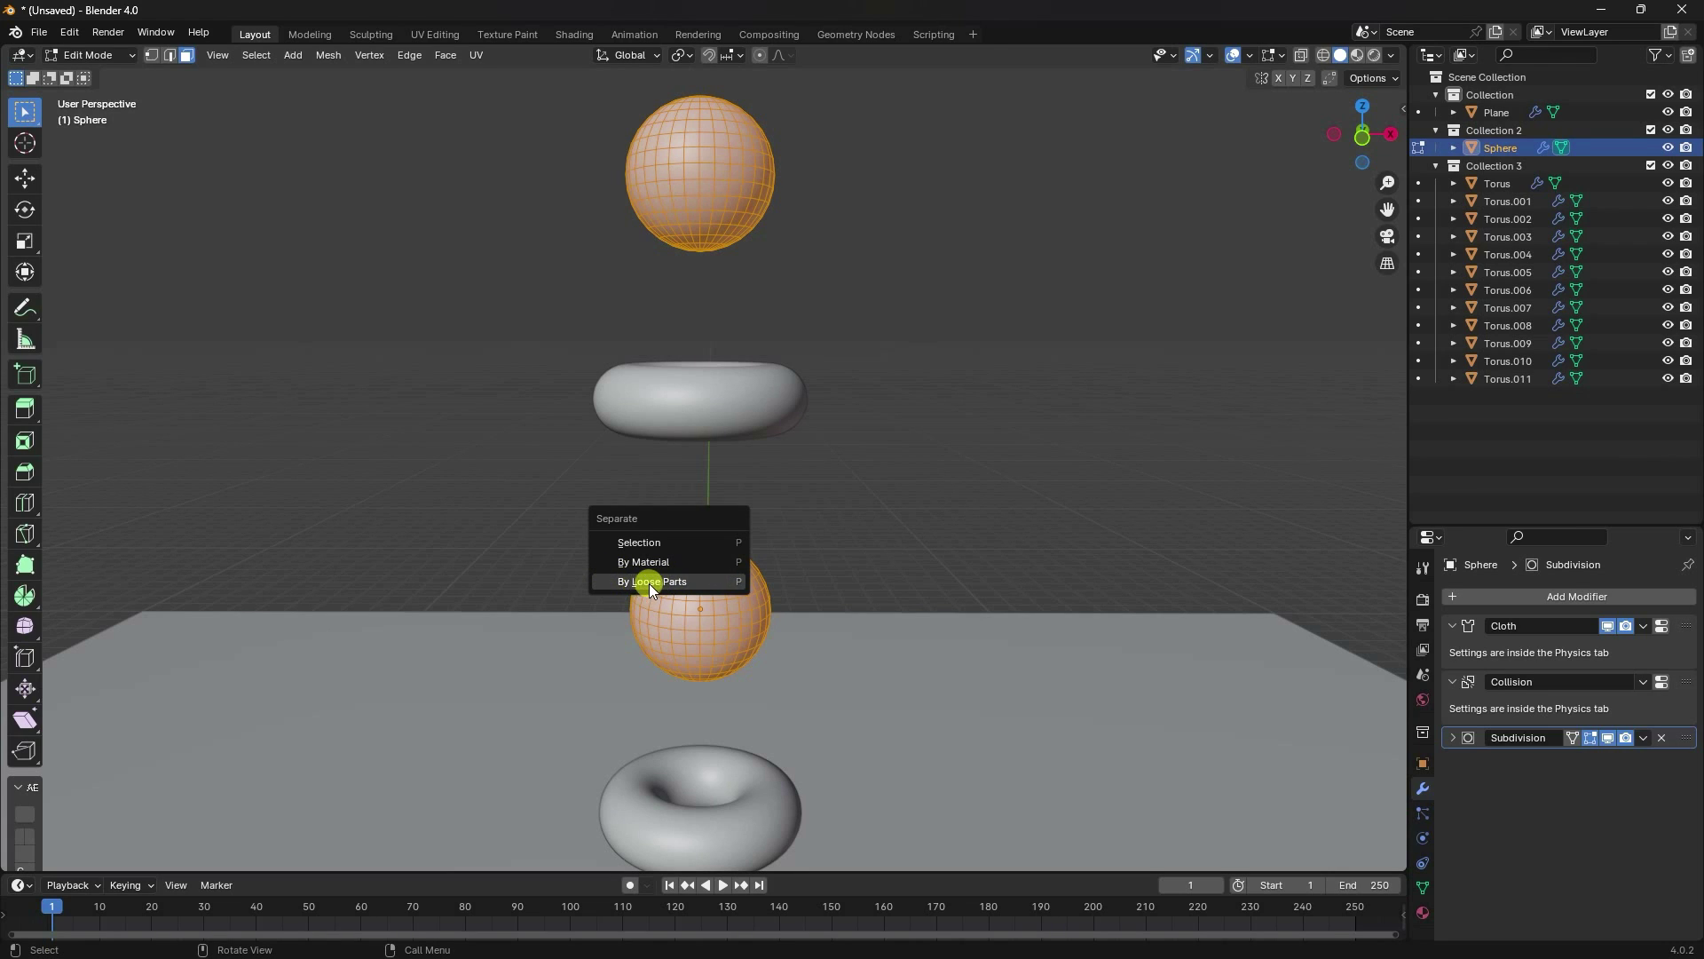
left_click(671, 582)
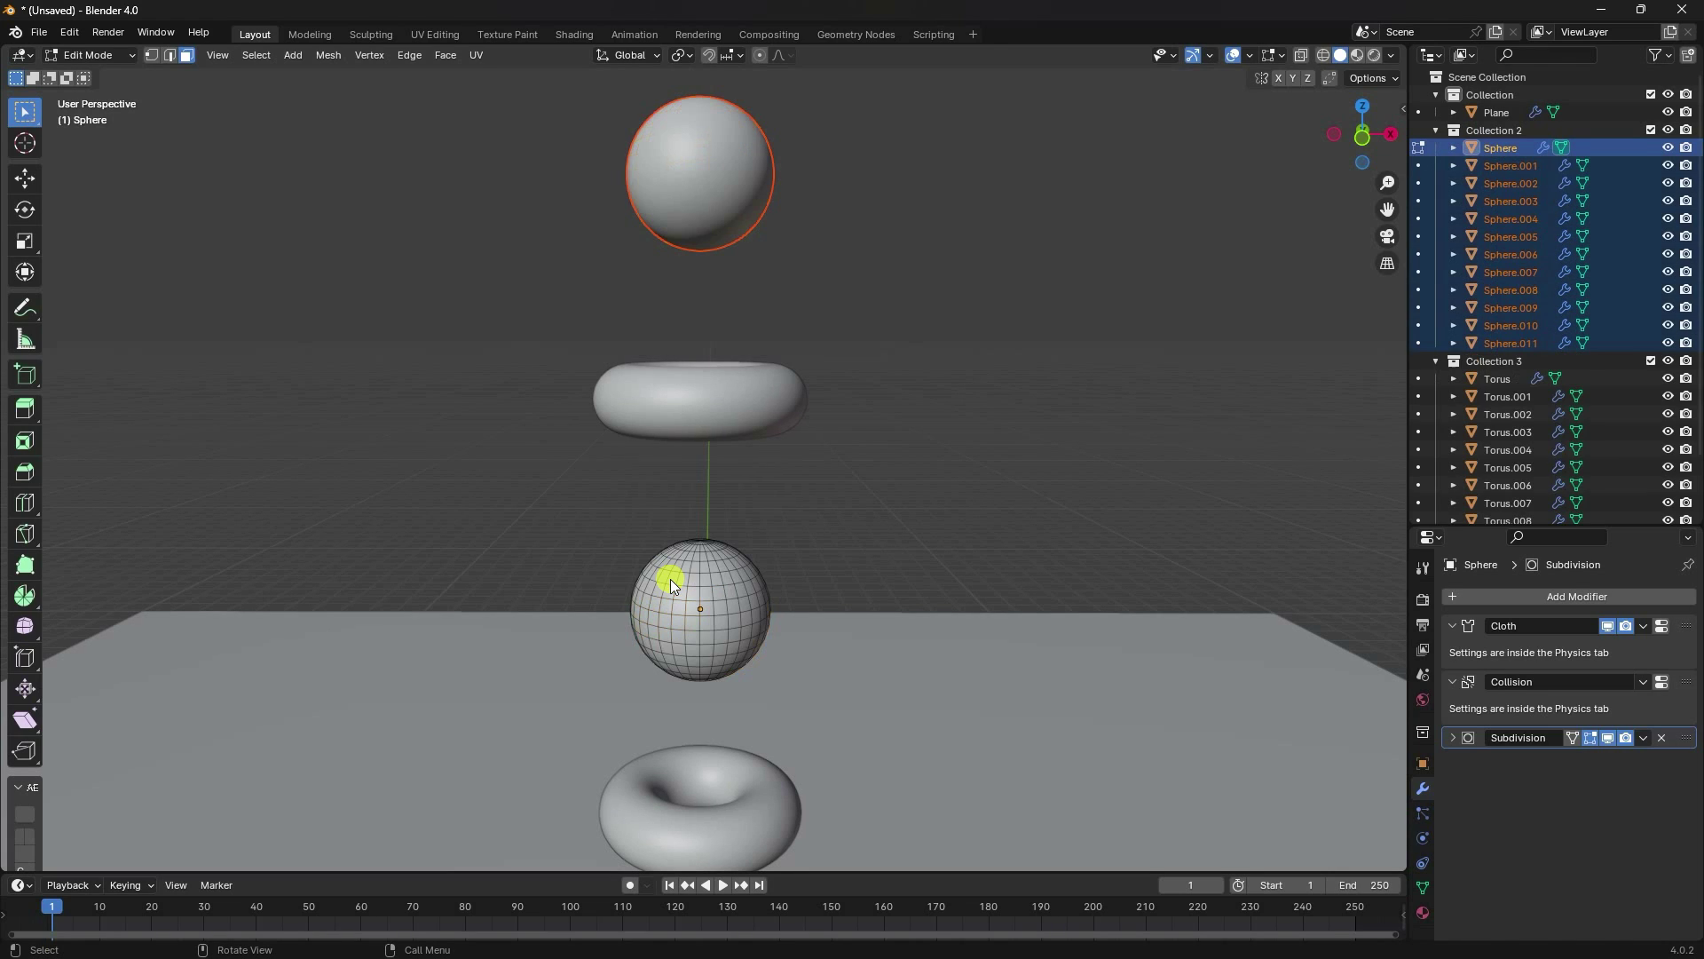
Step: Return to Object Mode and deselect all the spheres
left_click(89, 55)
left_click(96, 77)
left_click(1130, 373)
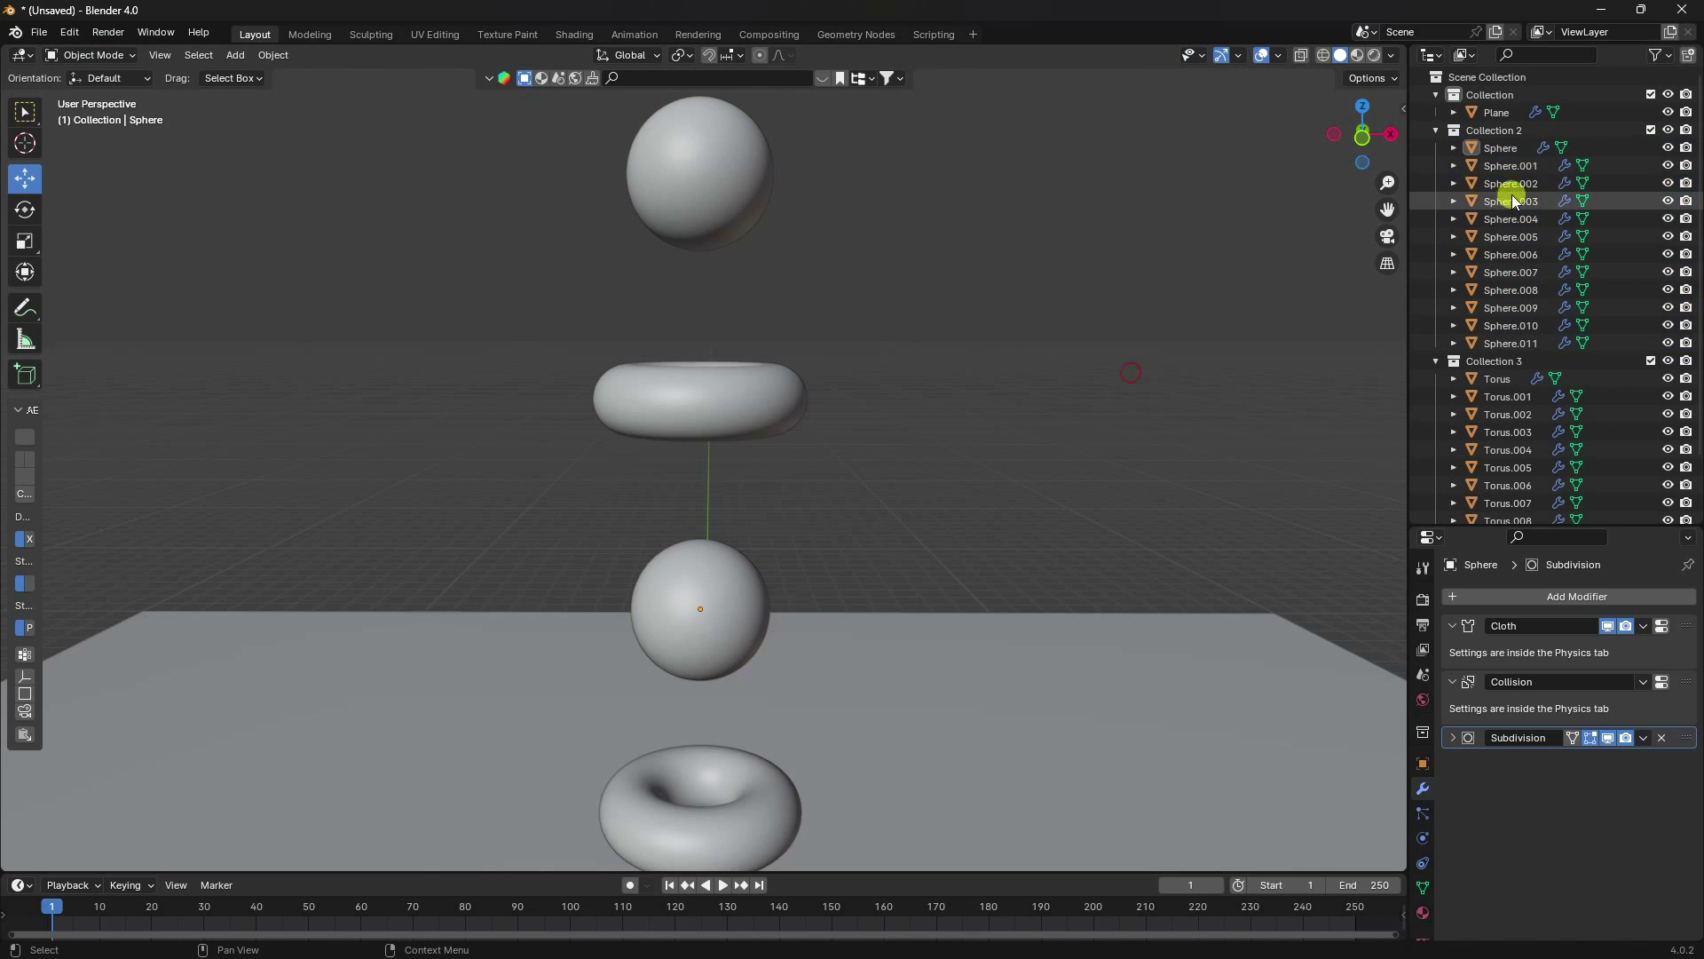
scroll(1509, 437, "down", 2)
scroll(1500, 408, "up", 4)
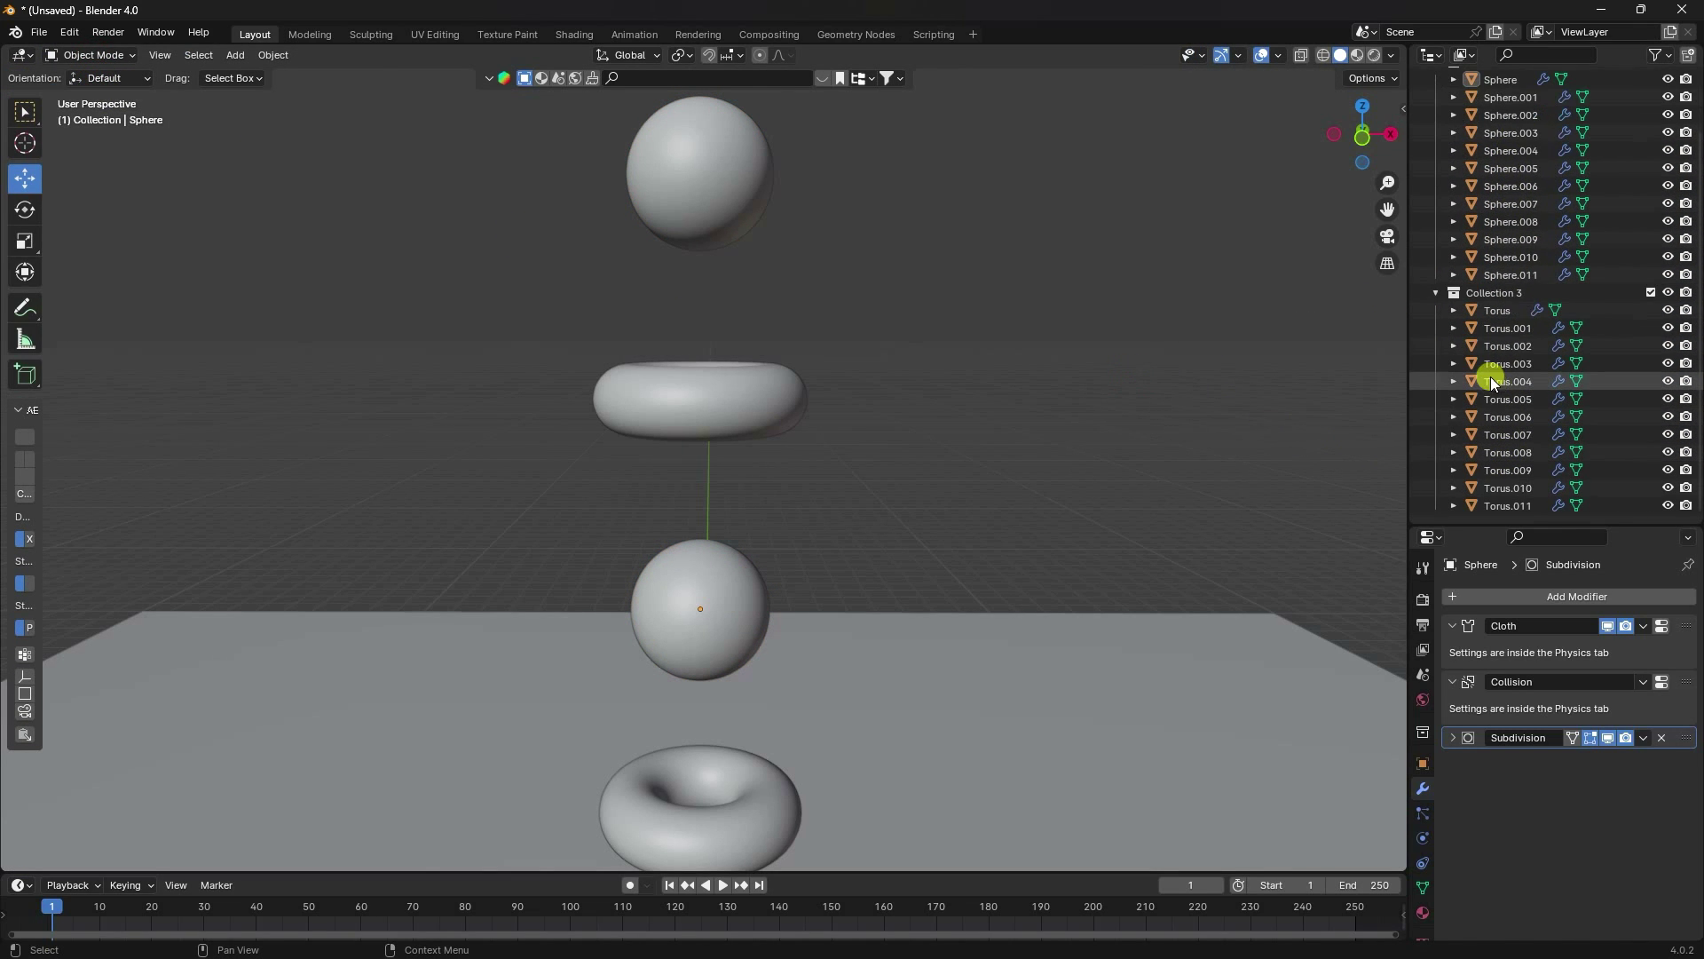
scroll(701, 364, "down", 4)
scroll(727, 572, "up", 2)
scroll(746, 581, "down", 3, "shift")
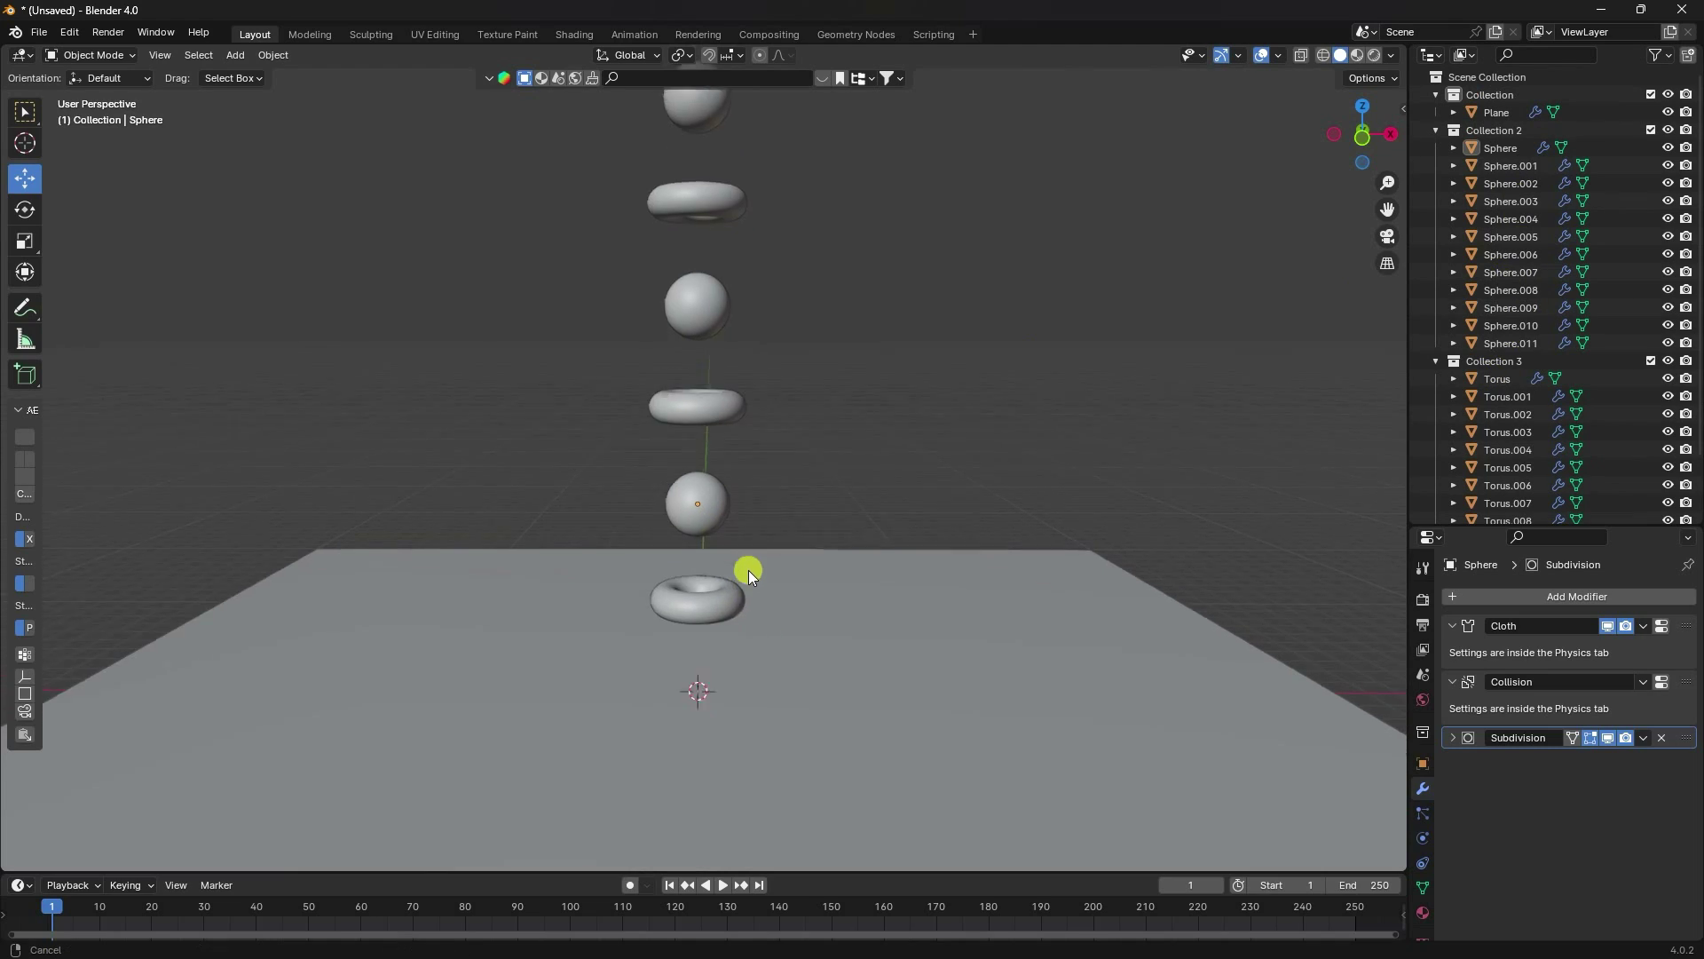
Step: Test-play the falling stack, stop around frame 7, and rewind to frame 1
left_click(723, 885)
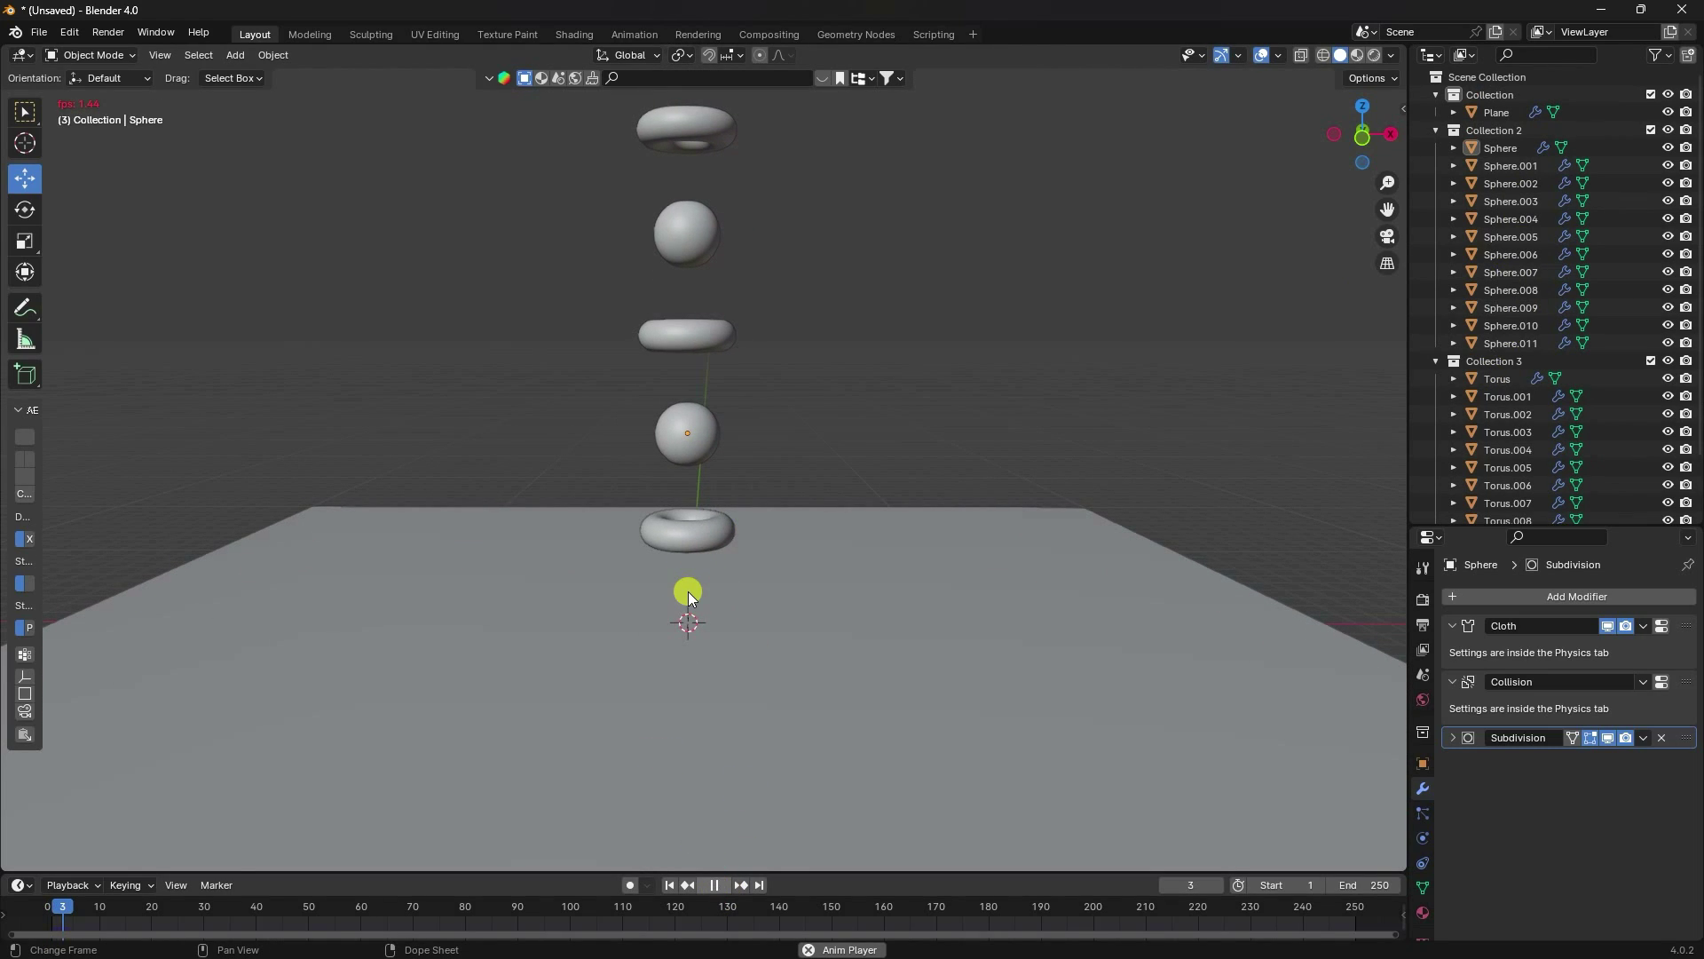
scroll(685, 546, "up", 3)
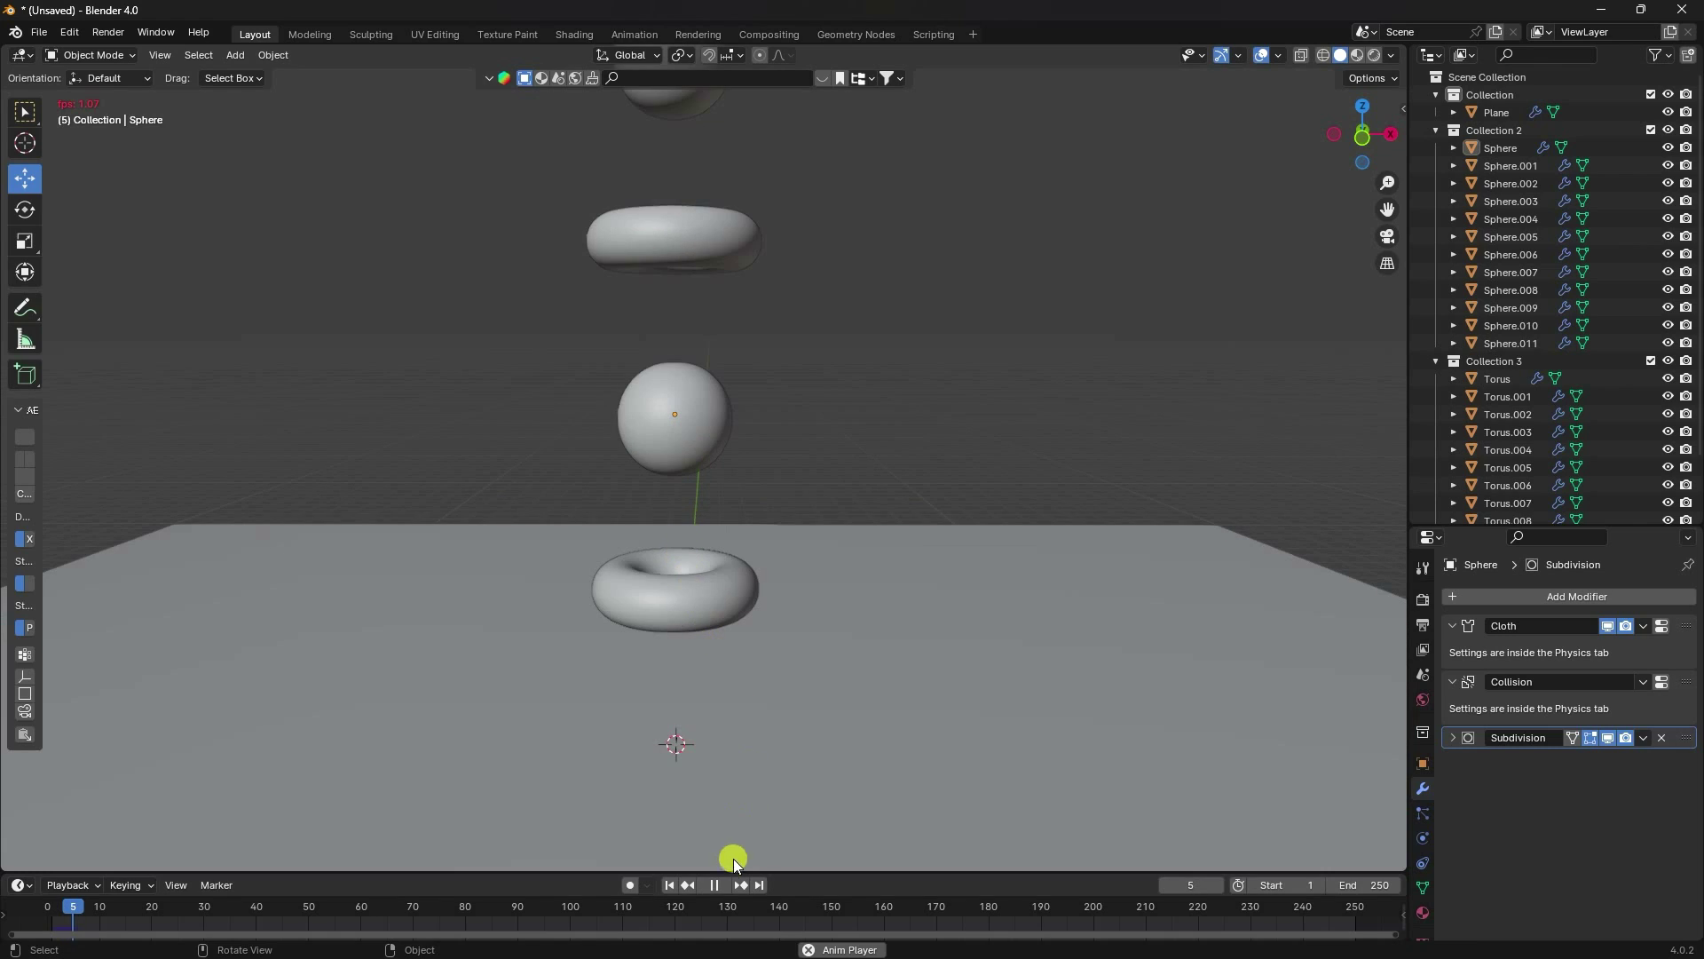
left_click(713, 884)
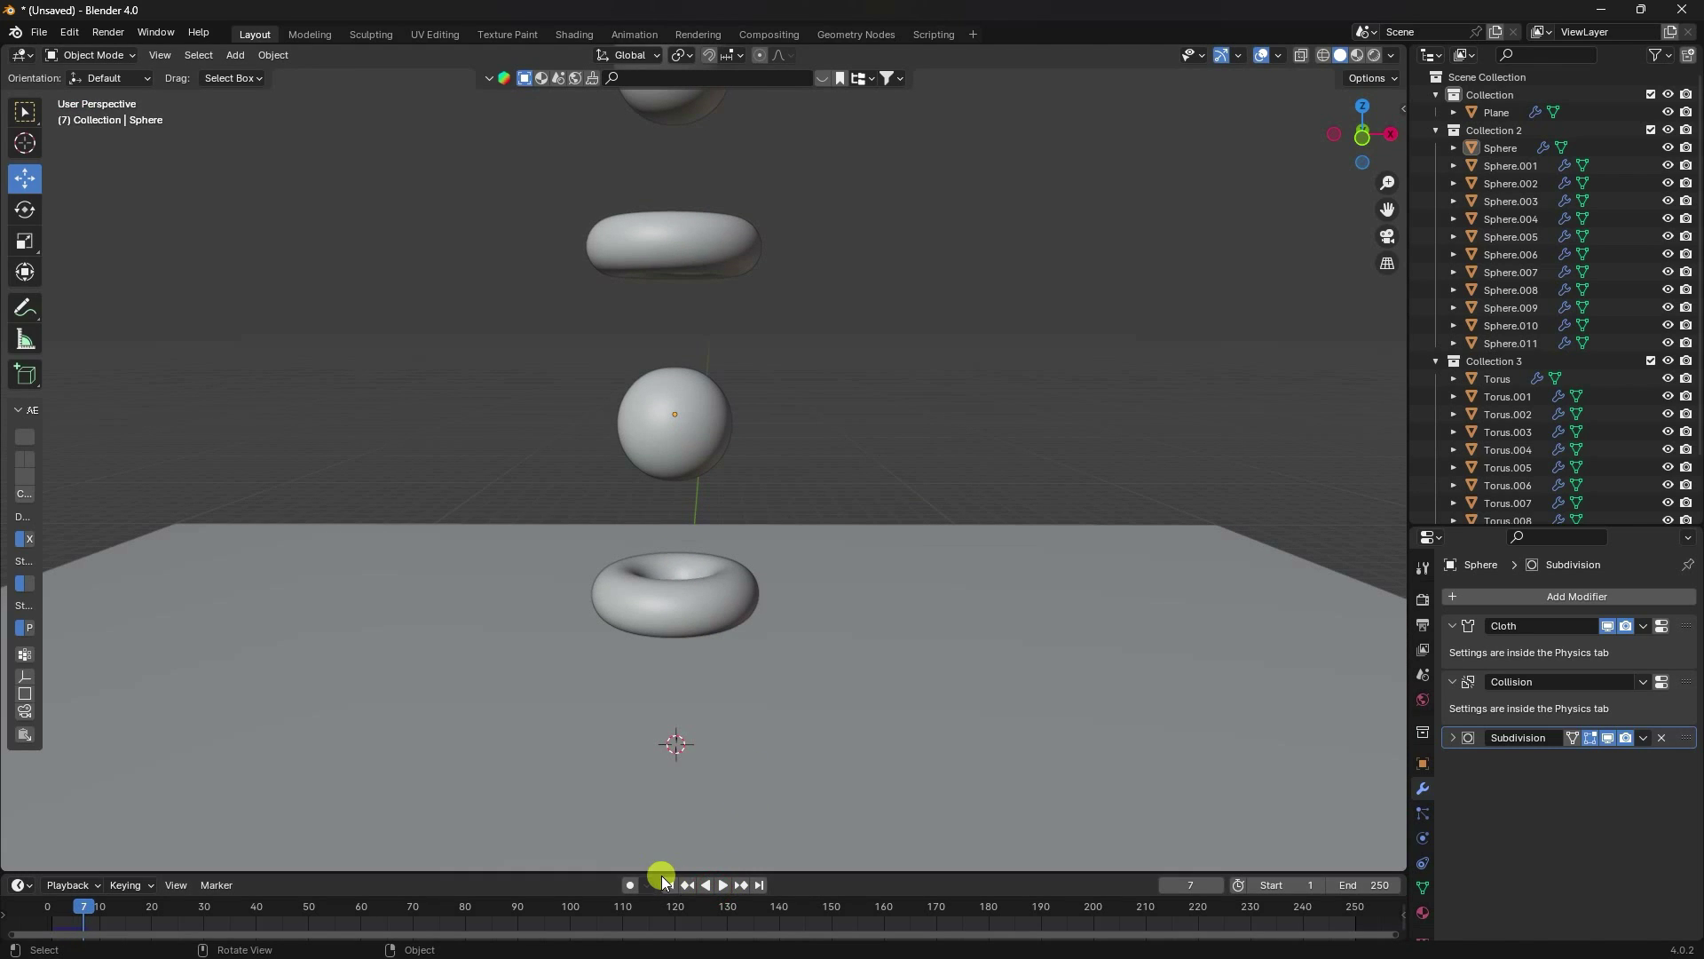
left_click(669, 885)
Step: Check the Sphere's physics cache settings, then bring up the Scene properties
left_click(1498, 149)
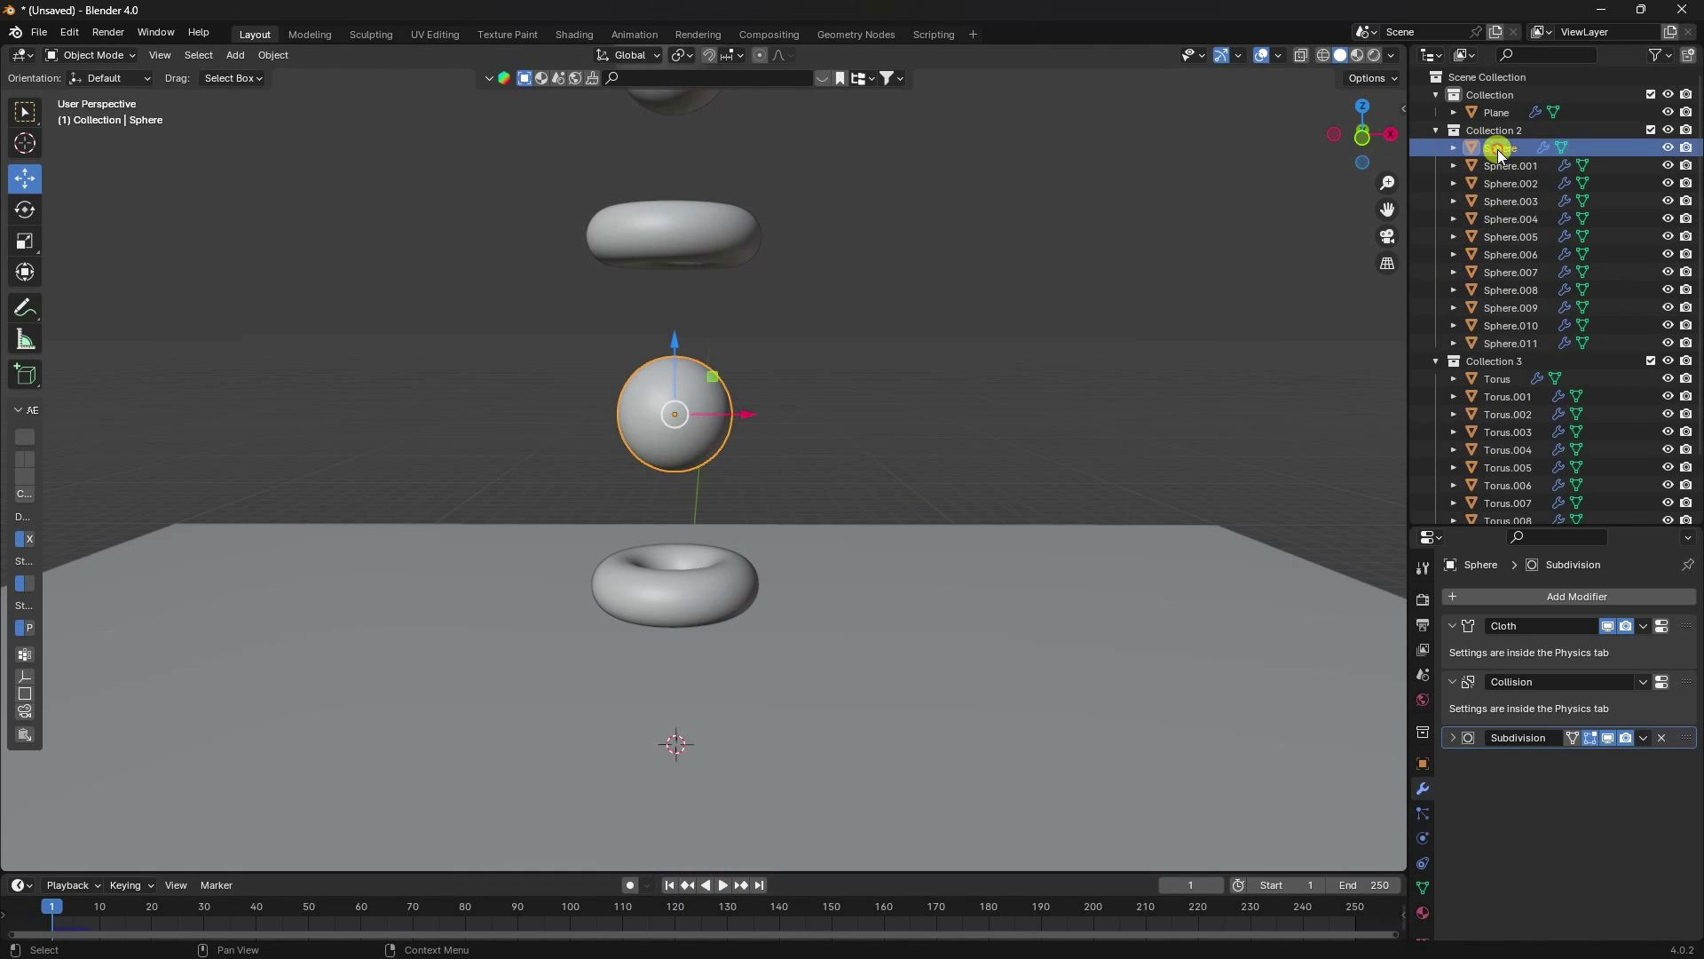
left_click(1420, 844)
scroll(1457, 793, "down", 10)
scroll(1467, 783, "down", 7)
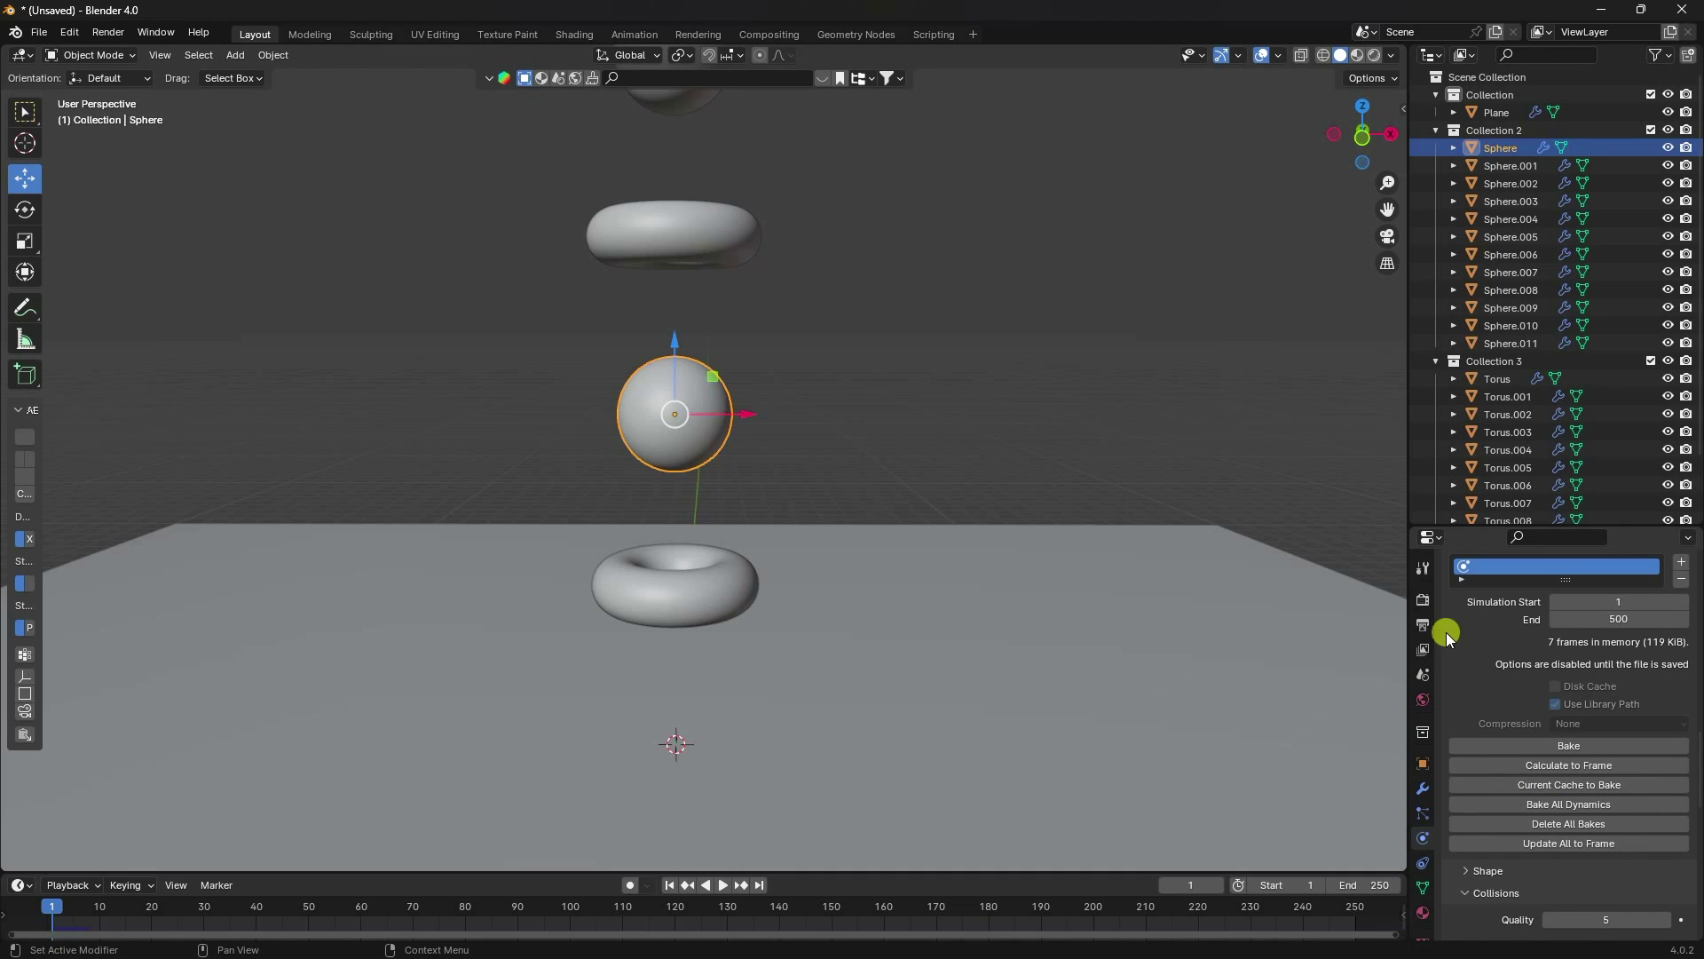
left_click(1423, 678)
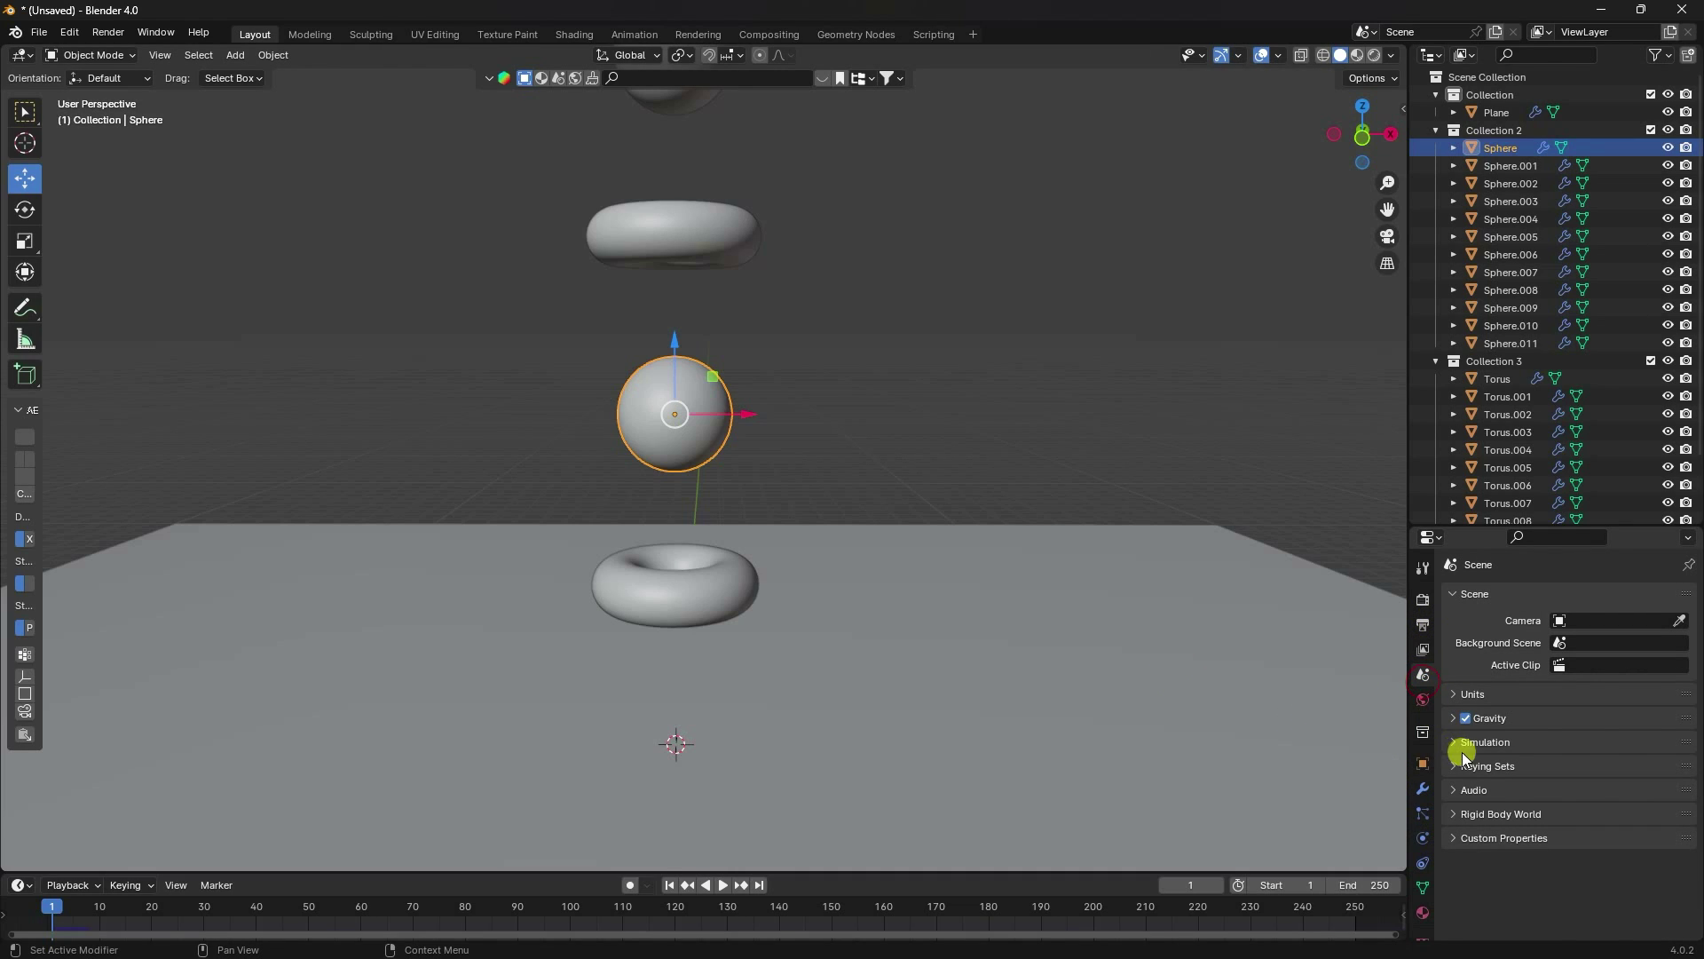
Step: Set the scene Gravity Z value to -7 m/s², leaving X and Y at 0
left_click(1453, 719)
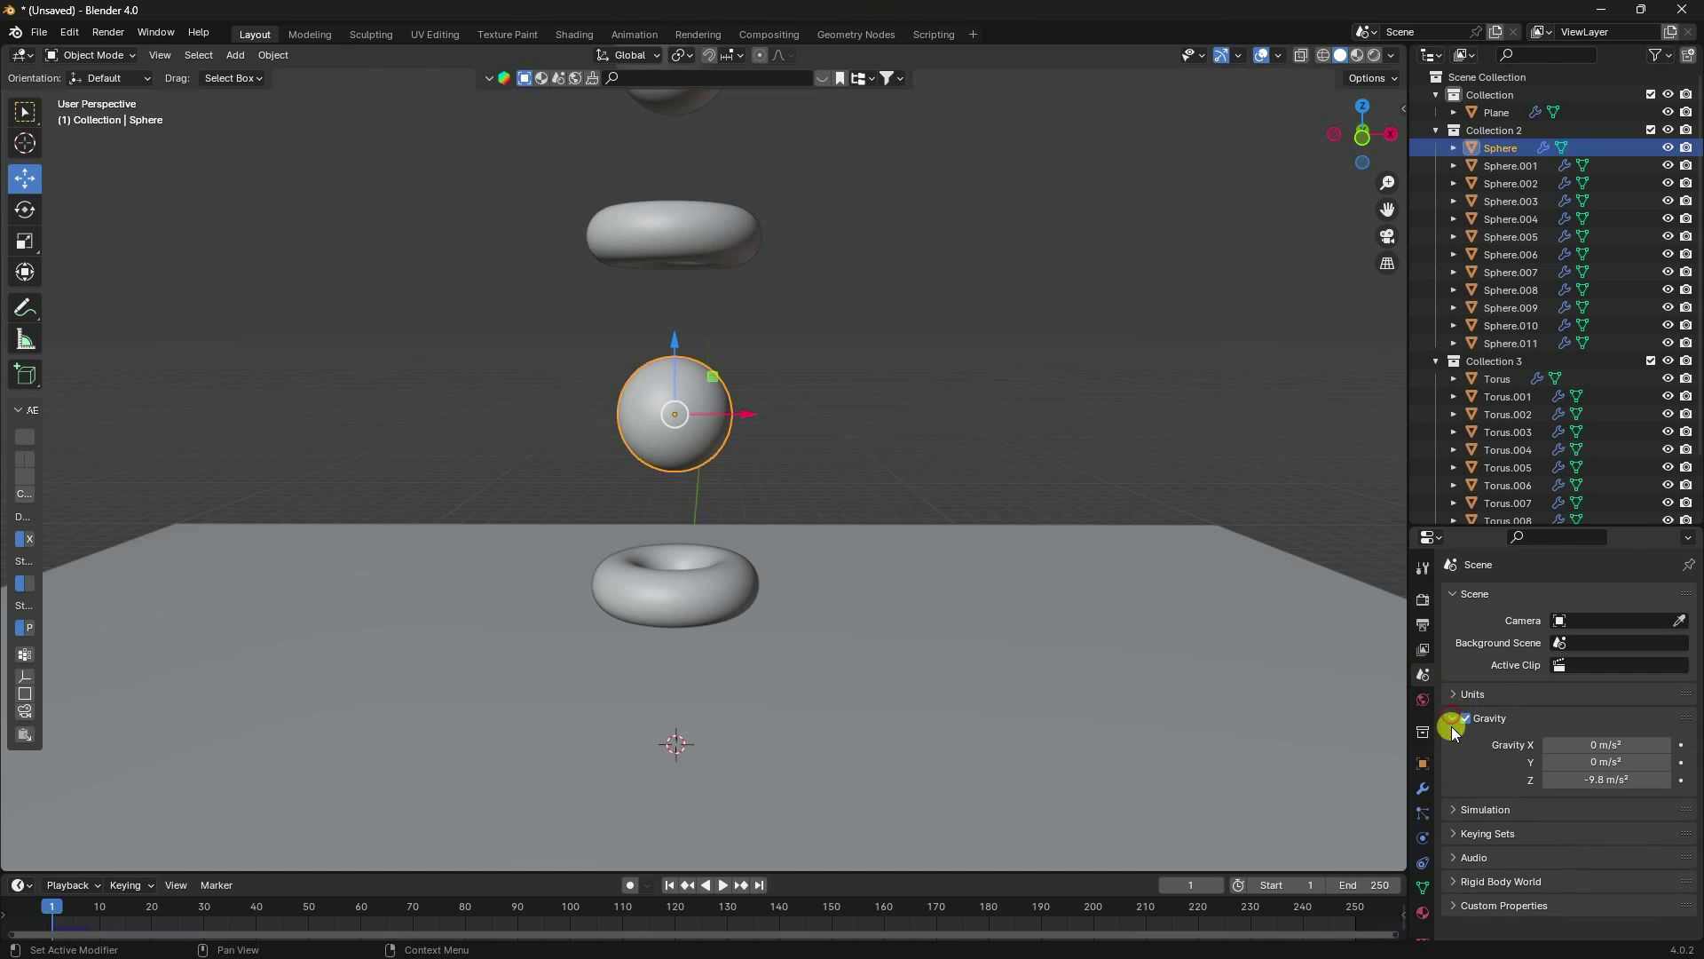
left_click(1588, 782)
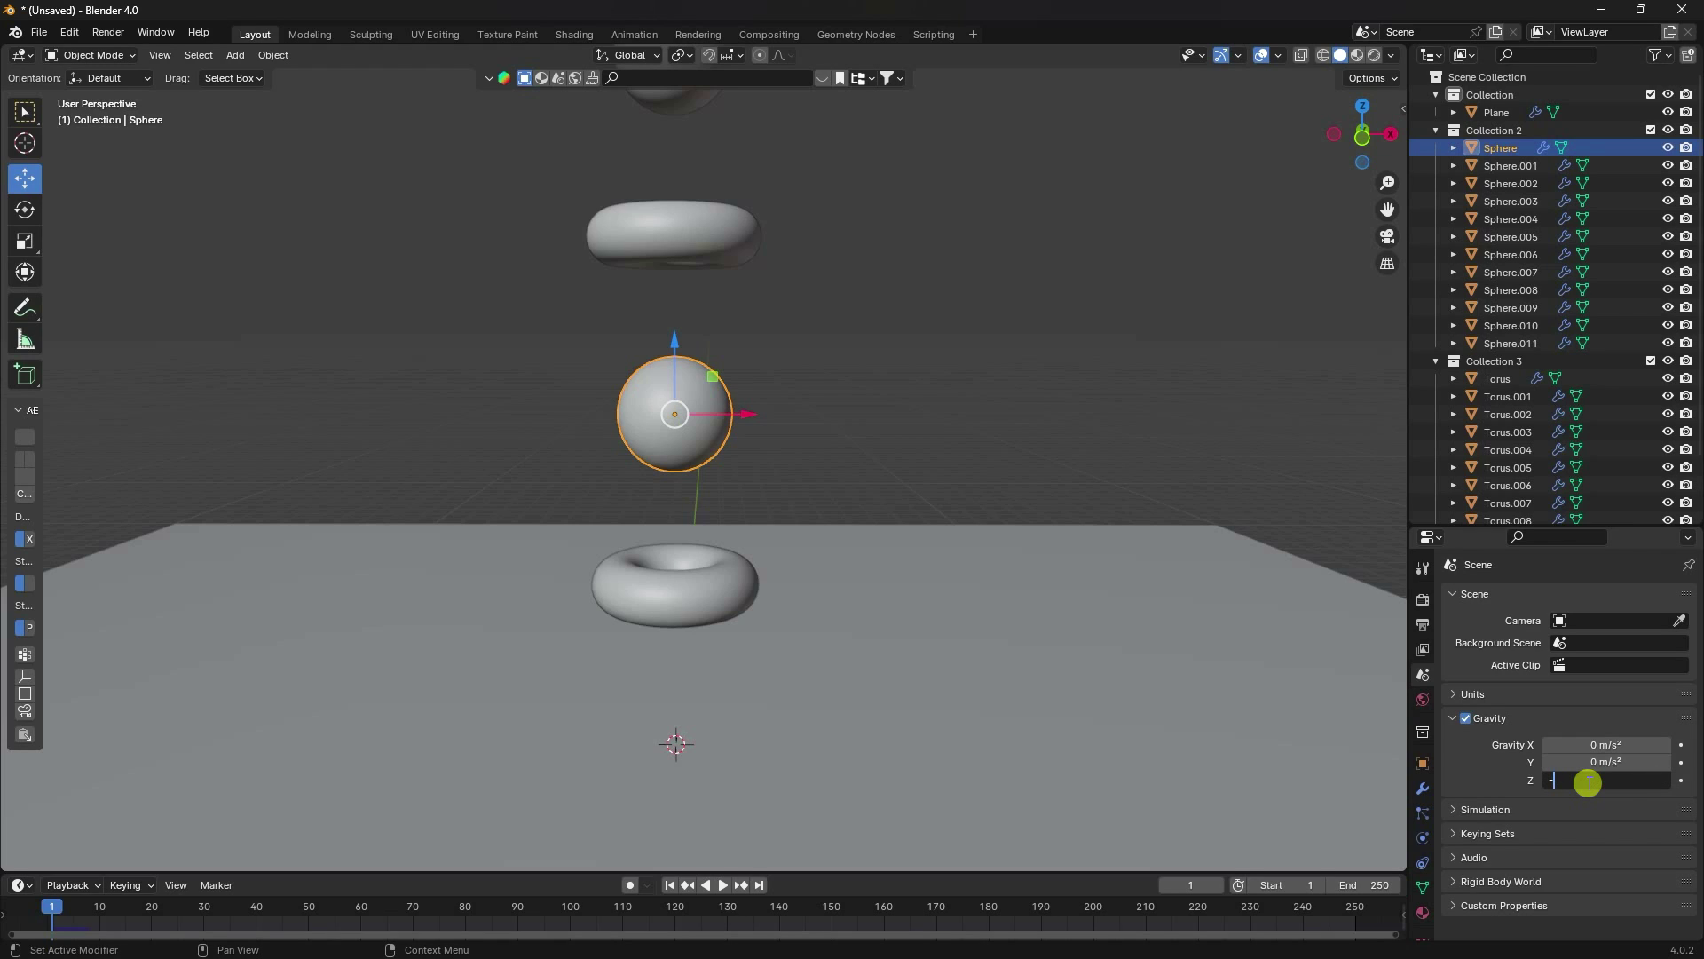
key("Return")
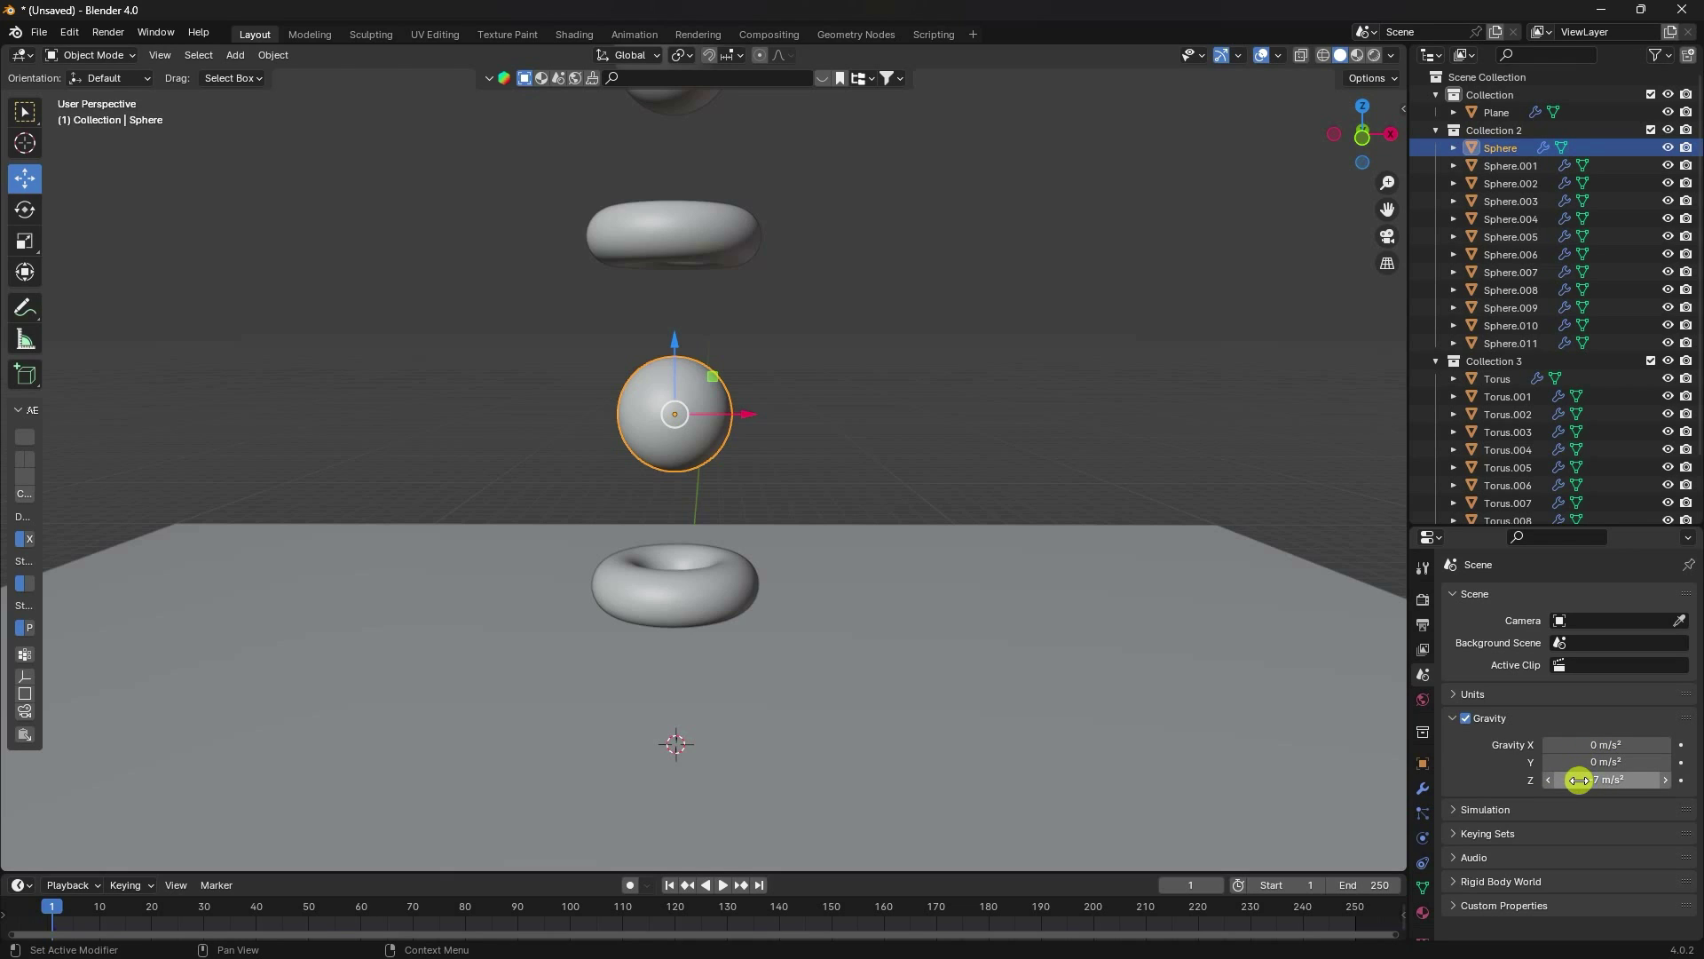
Step: Add a Turbulence force field and slightly enlarge its radius
left_click(236, 55)
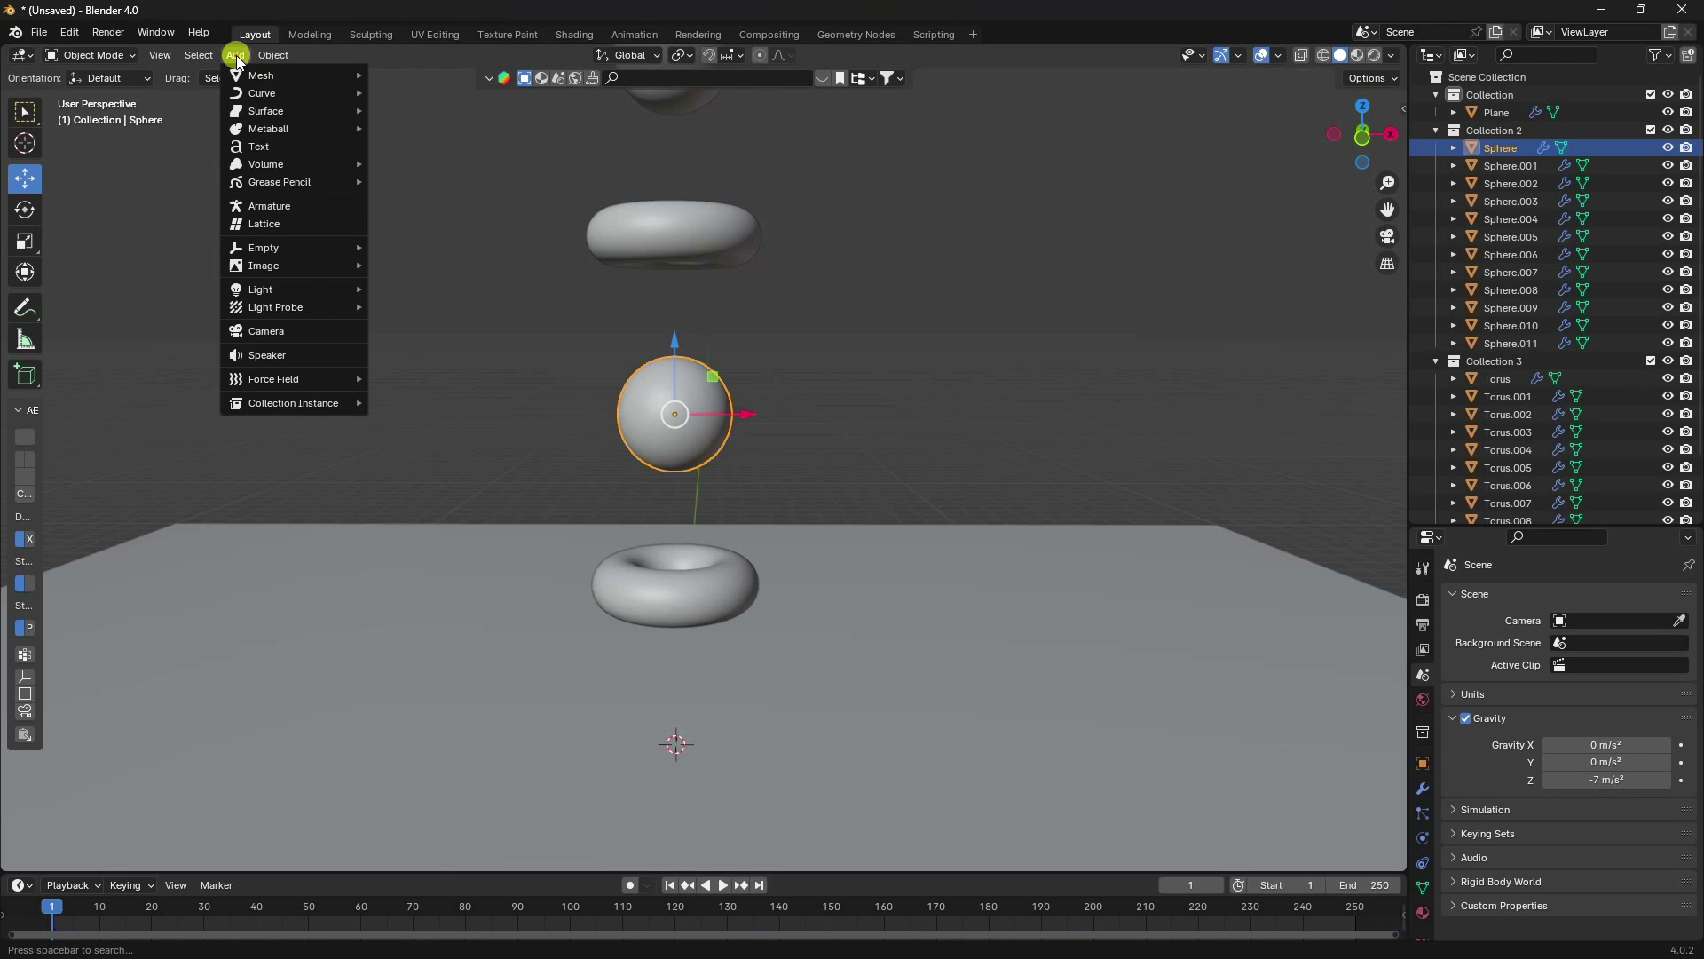
mouse_move(264, 381)
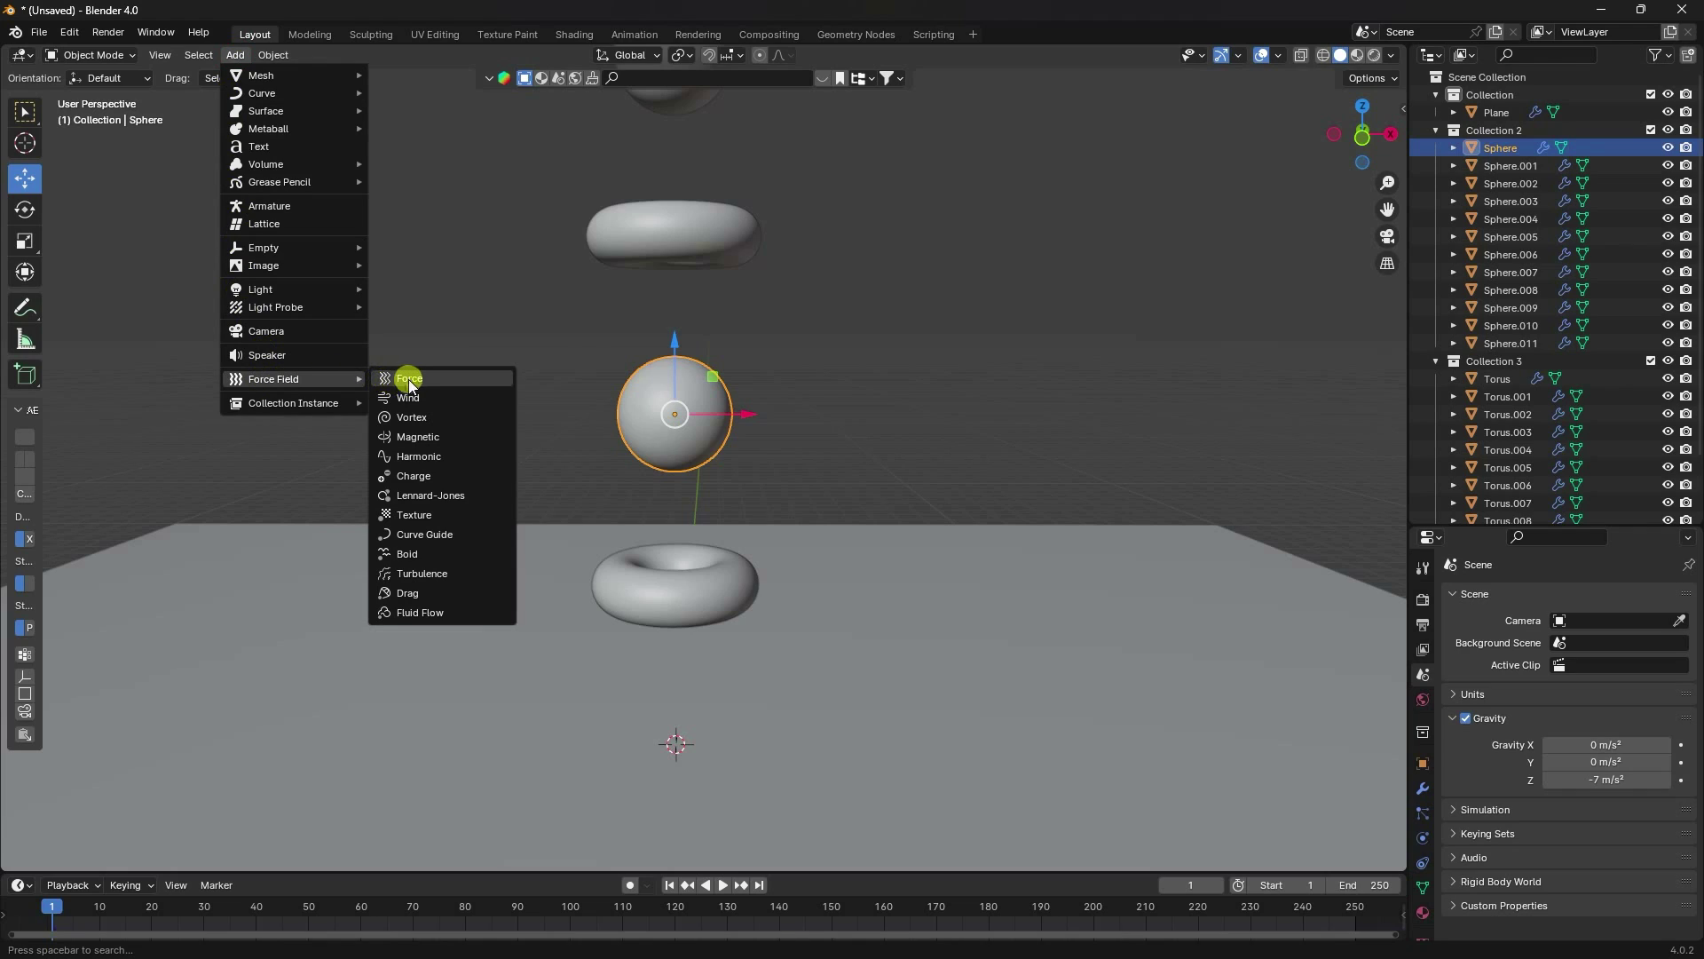
left_click(430, 575)
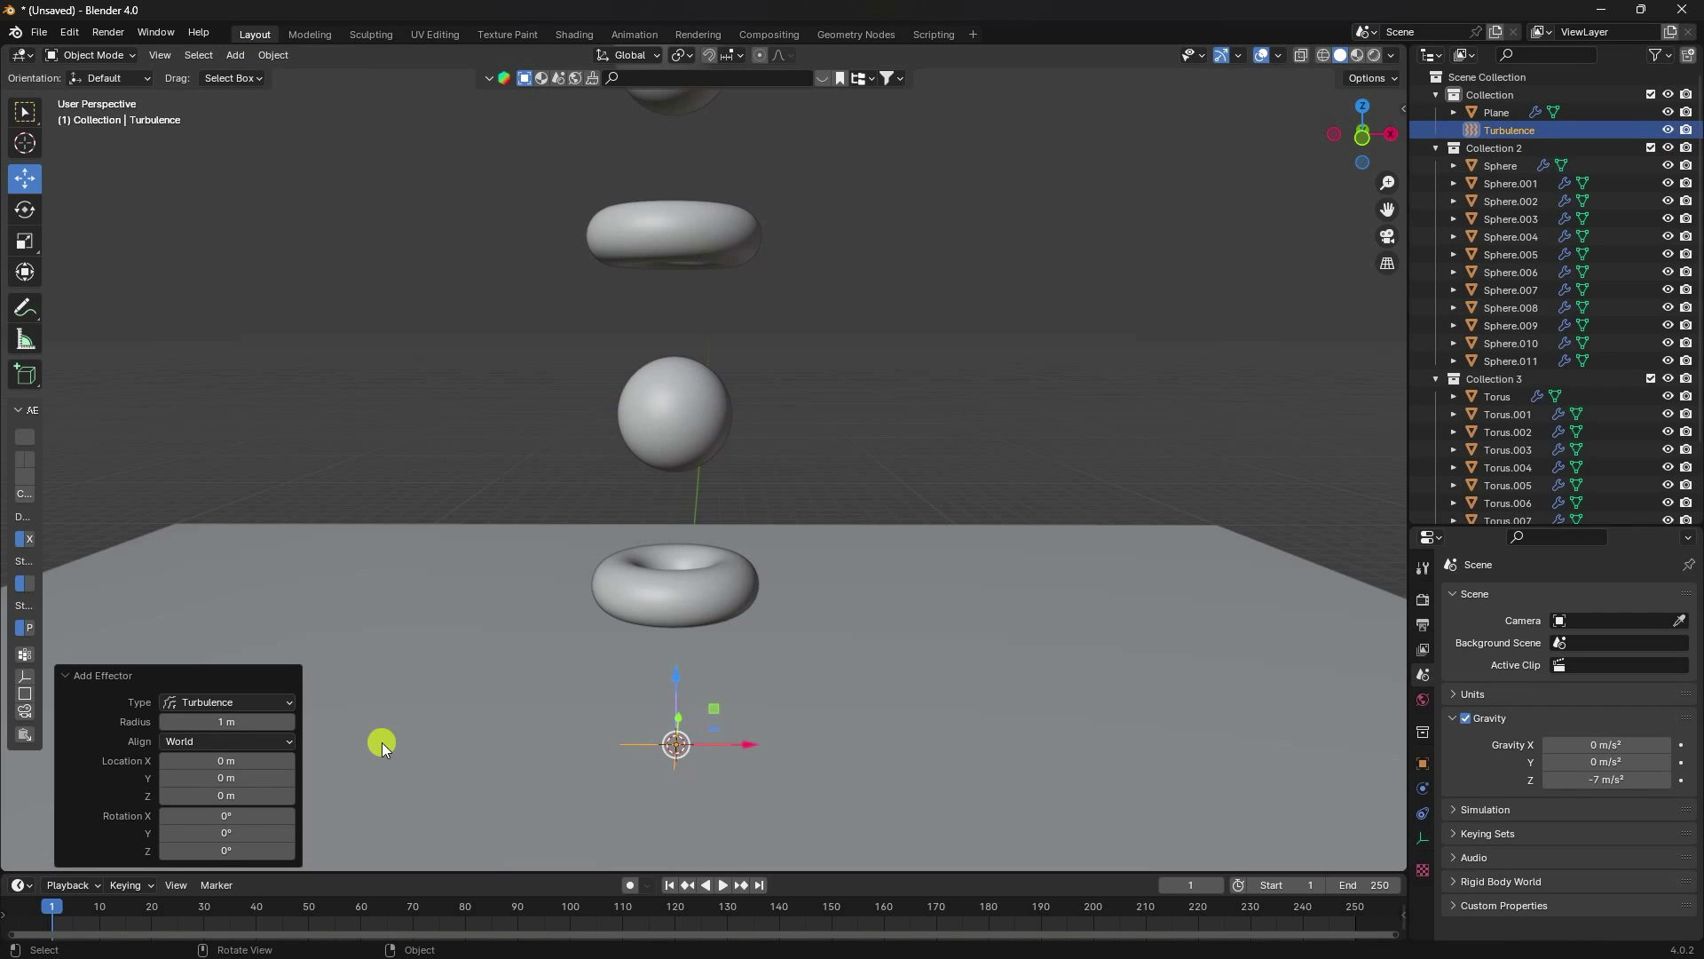
left_click_drag(233, 723, 389, 720)
Step: Scale the Turbulence force field up to about 1.27
left_click(499, 450)
middle_click_drag(499, 449, 664, 656)
left_click(659, 655)
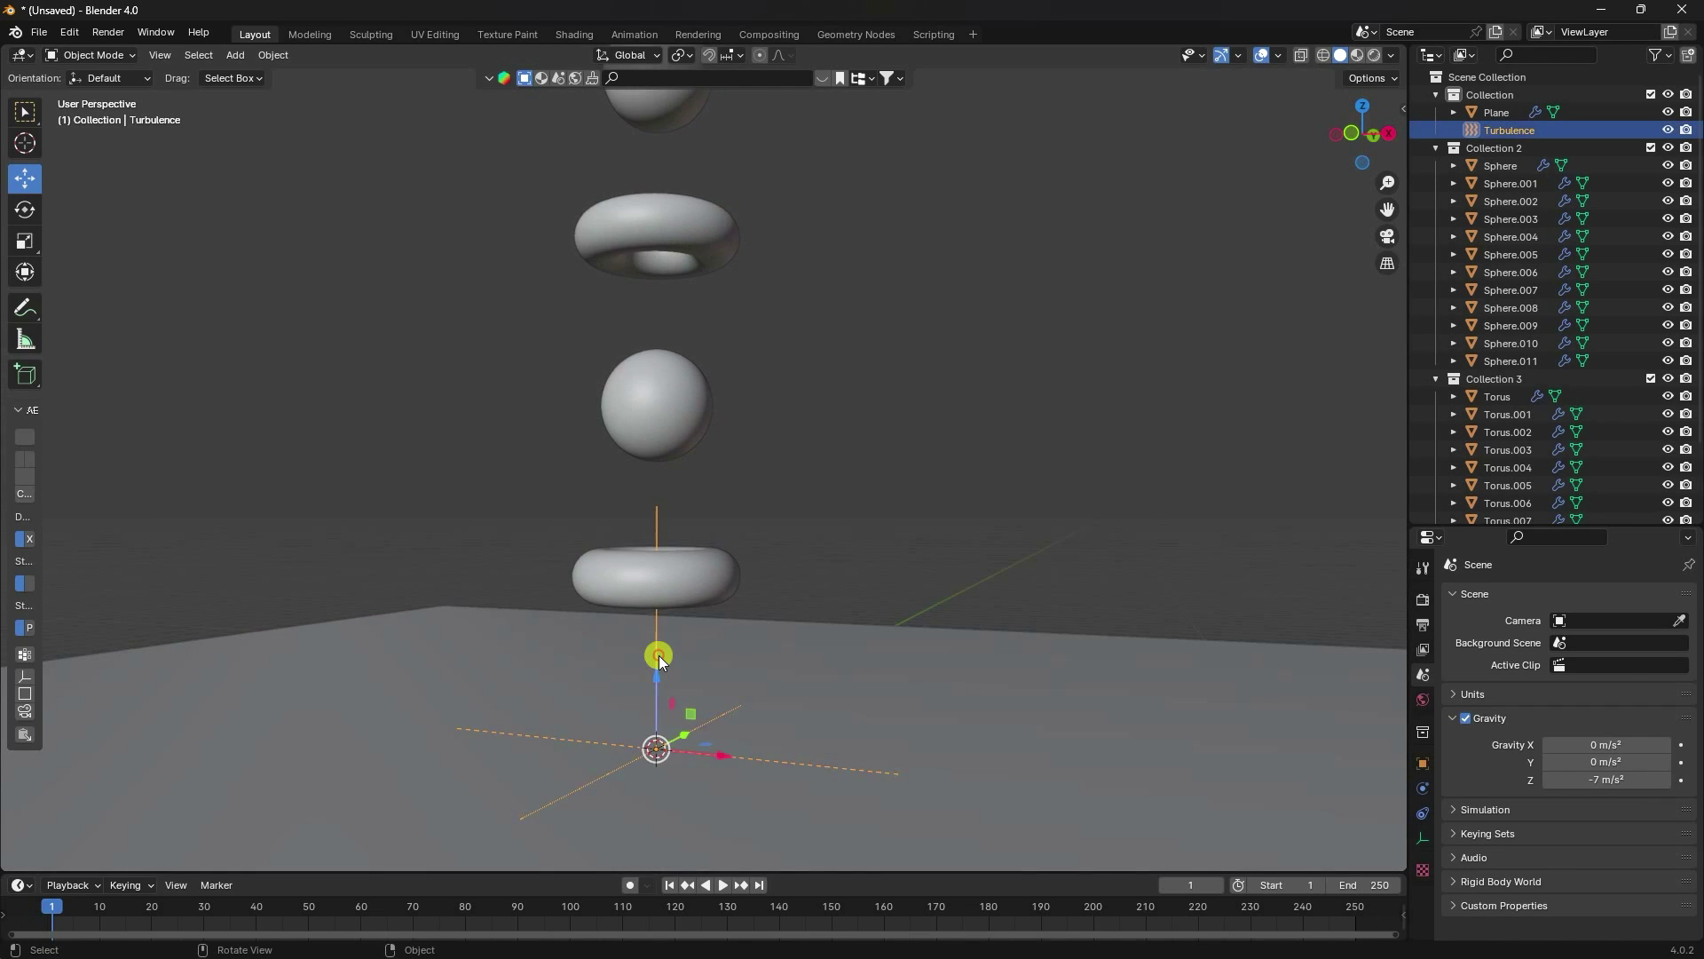
key("s")
left_click(705, 637)
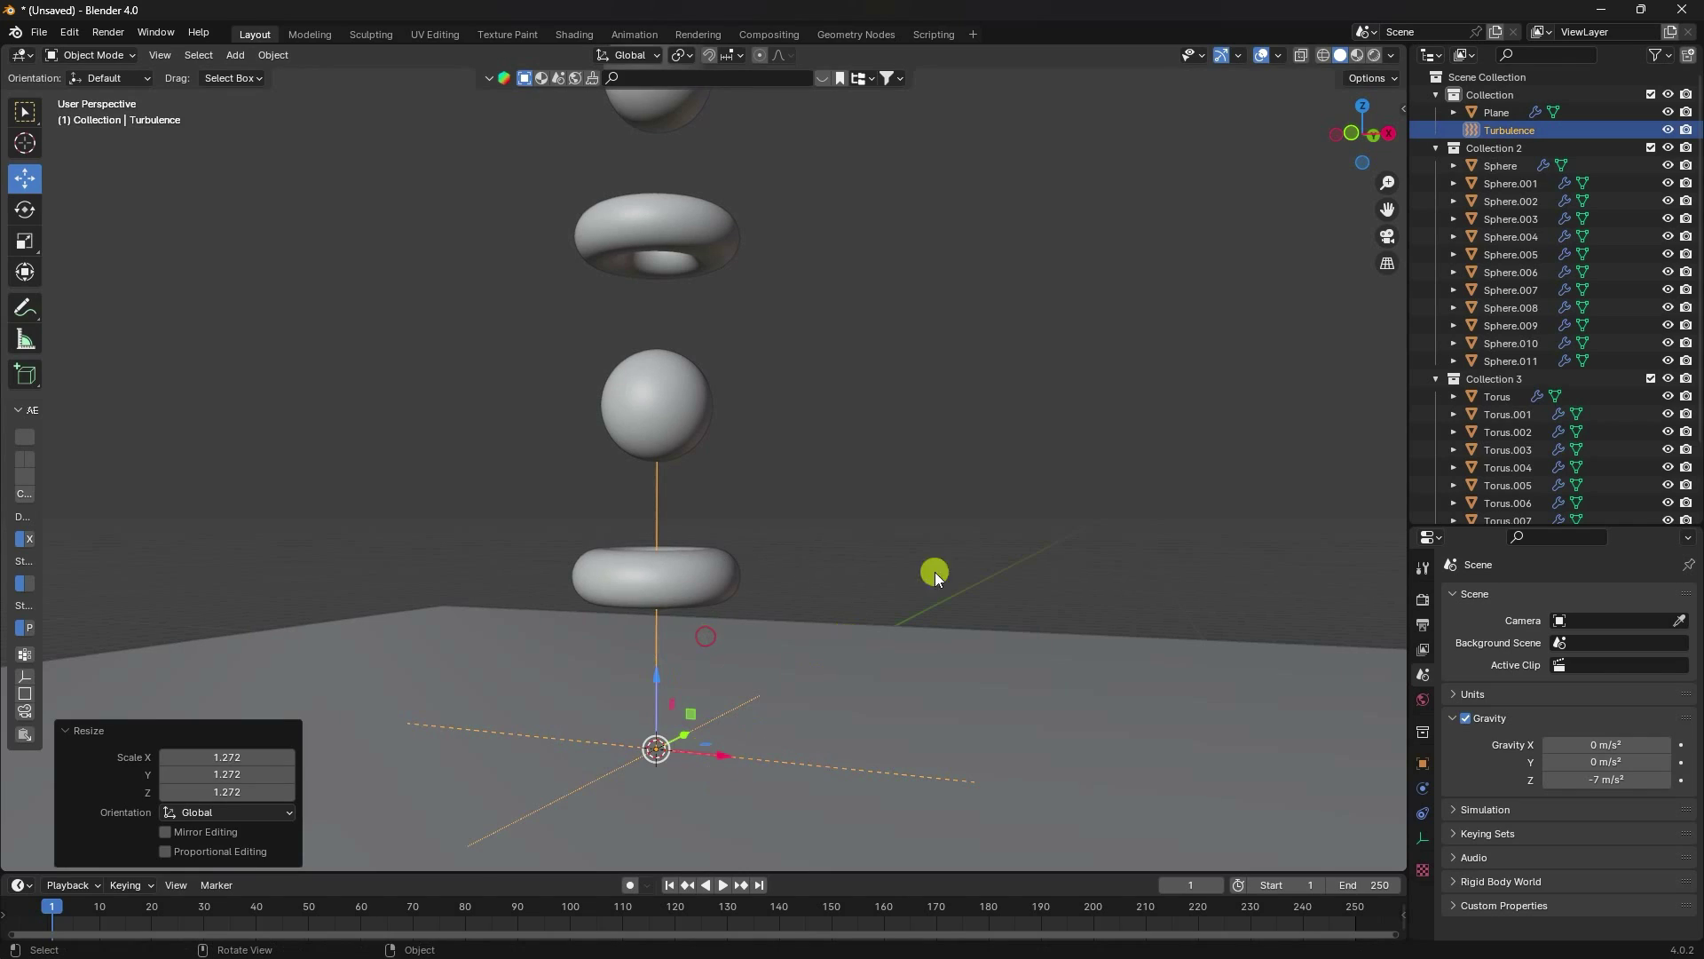
Step: Collapse Collection 2 and Collection 3 in the Outliner
left_click(1520, 129)
left_click(1436, 147)
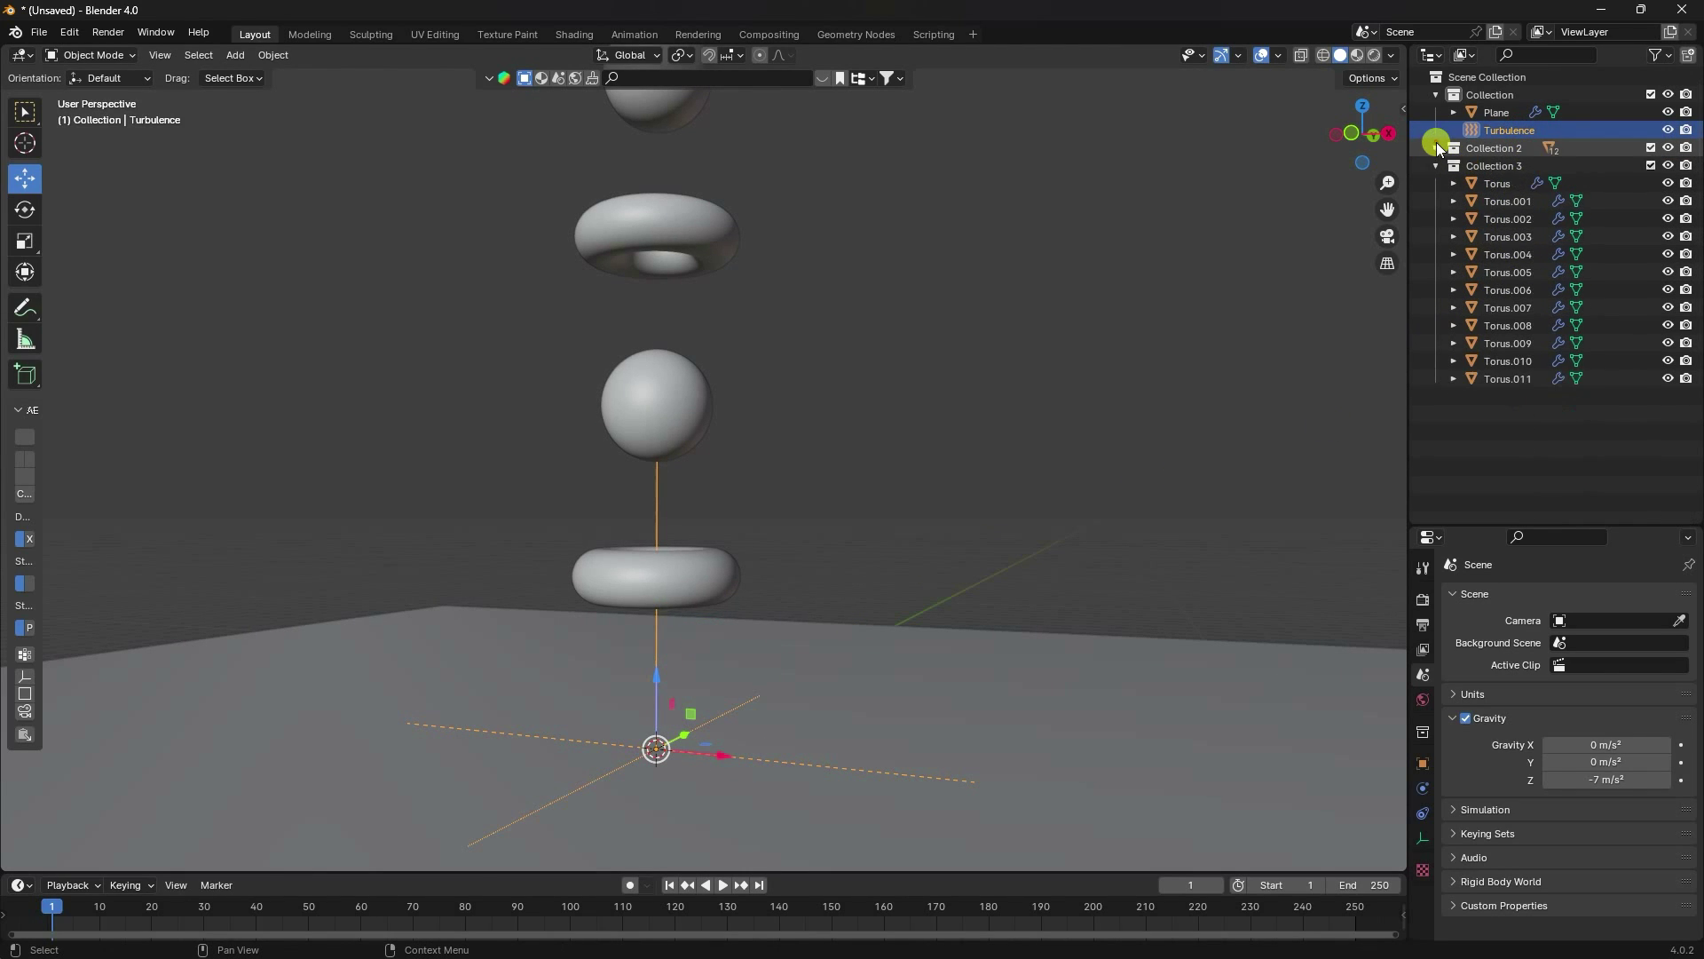
left_click(1436, 166)
Step: Set the Turbulence force field's Strength to 60
left_click(1421, 813)
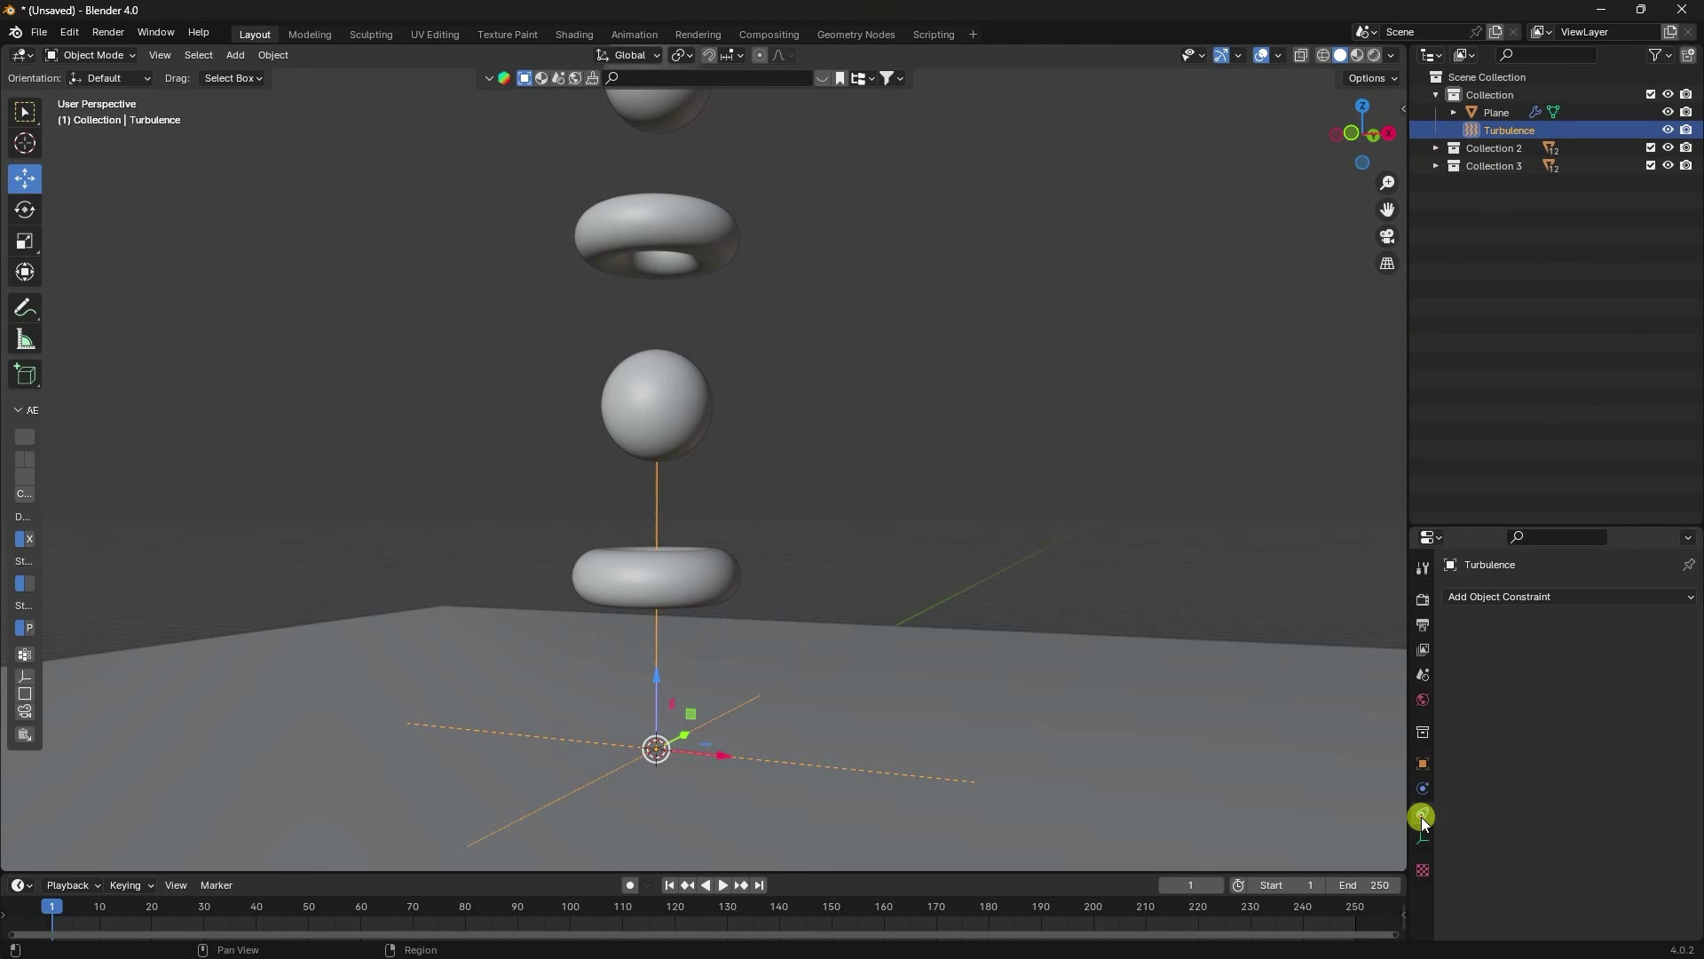
left_click(1420, 785)
left_click(1581, 733)
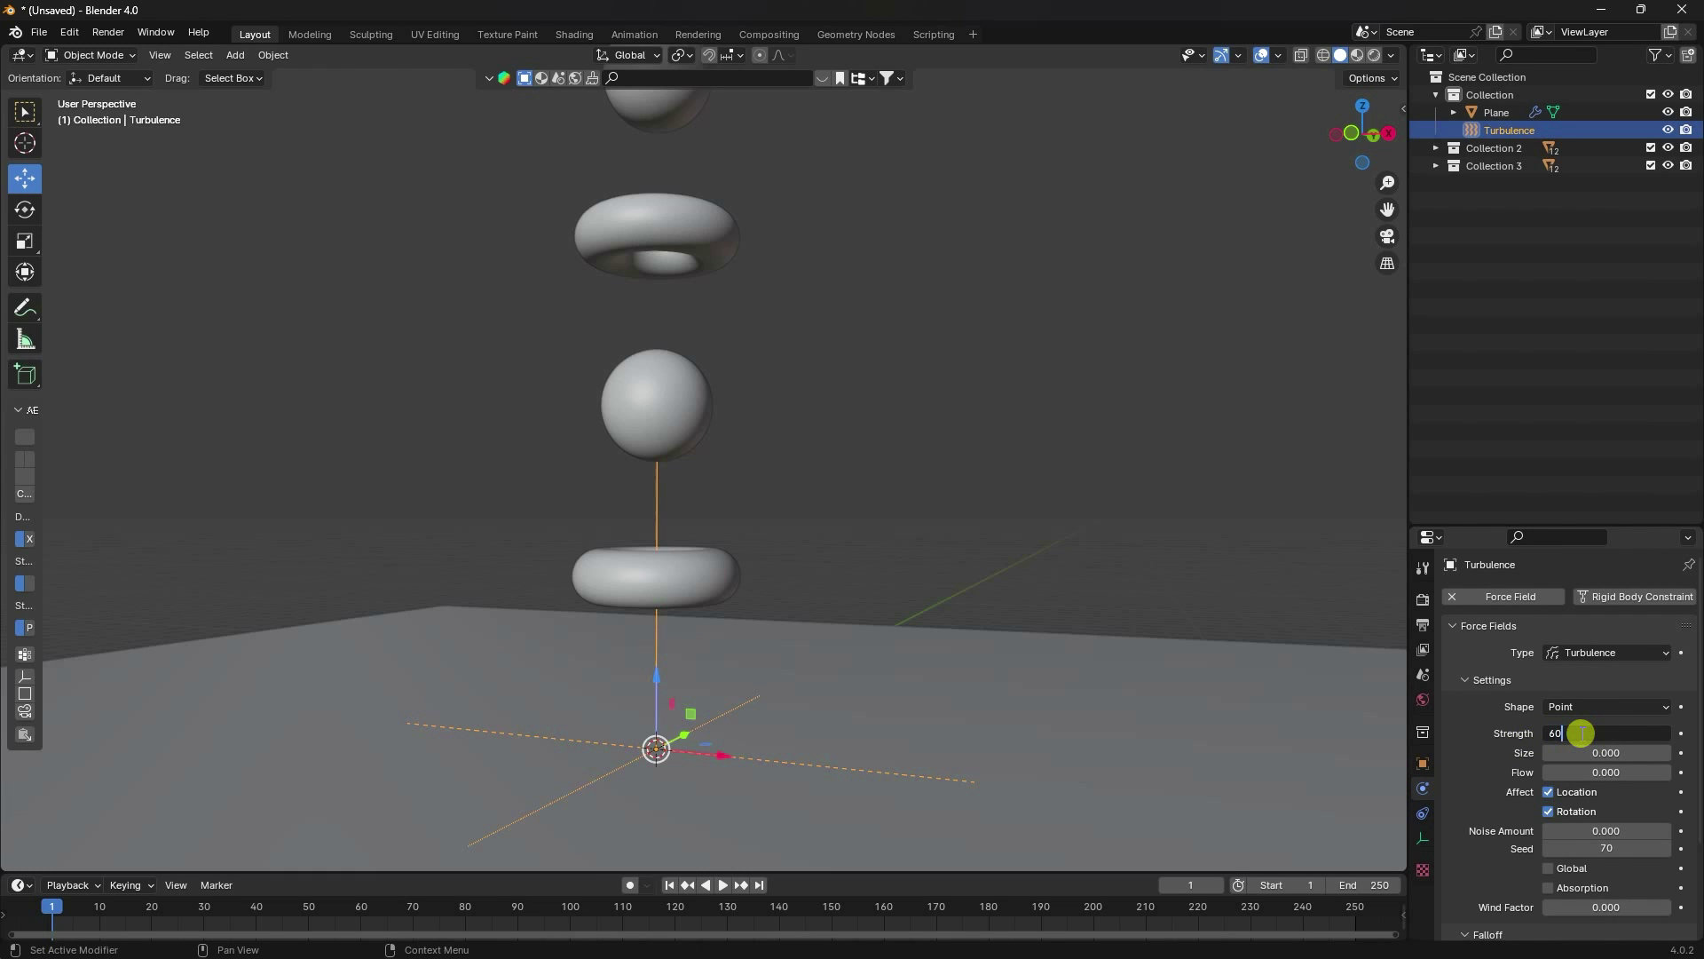
key("Return")
Step: Set the Turbulence Seed to 60
scroll(1521, 843, "down", 3)
left_click(1549, 724)
left_click(1549, 725)
left_click(1549, 725)
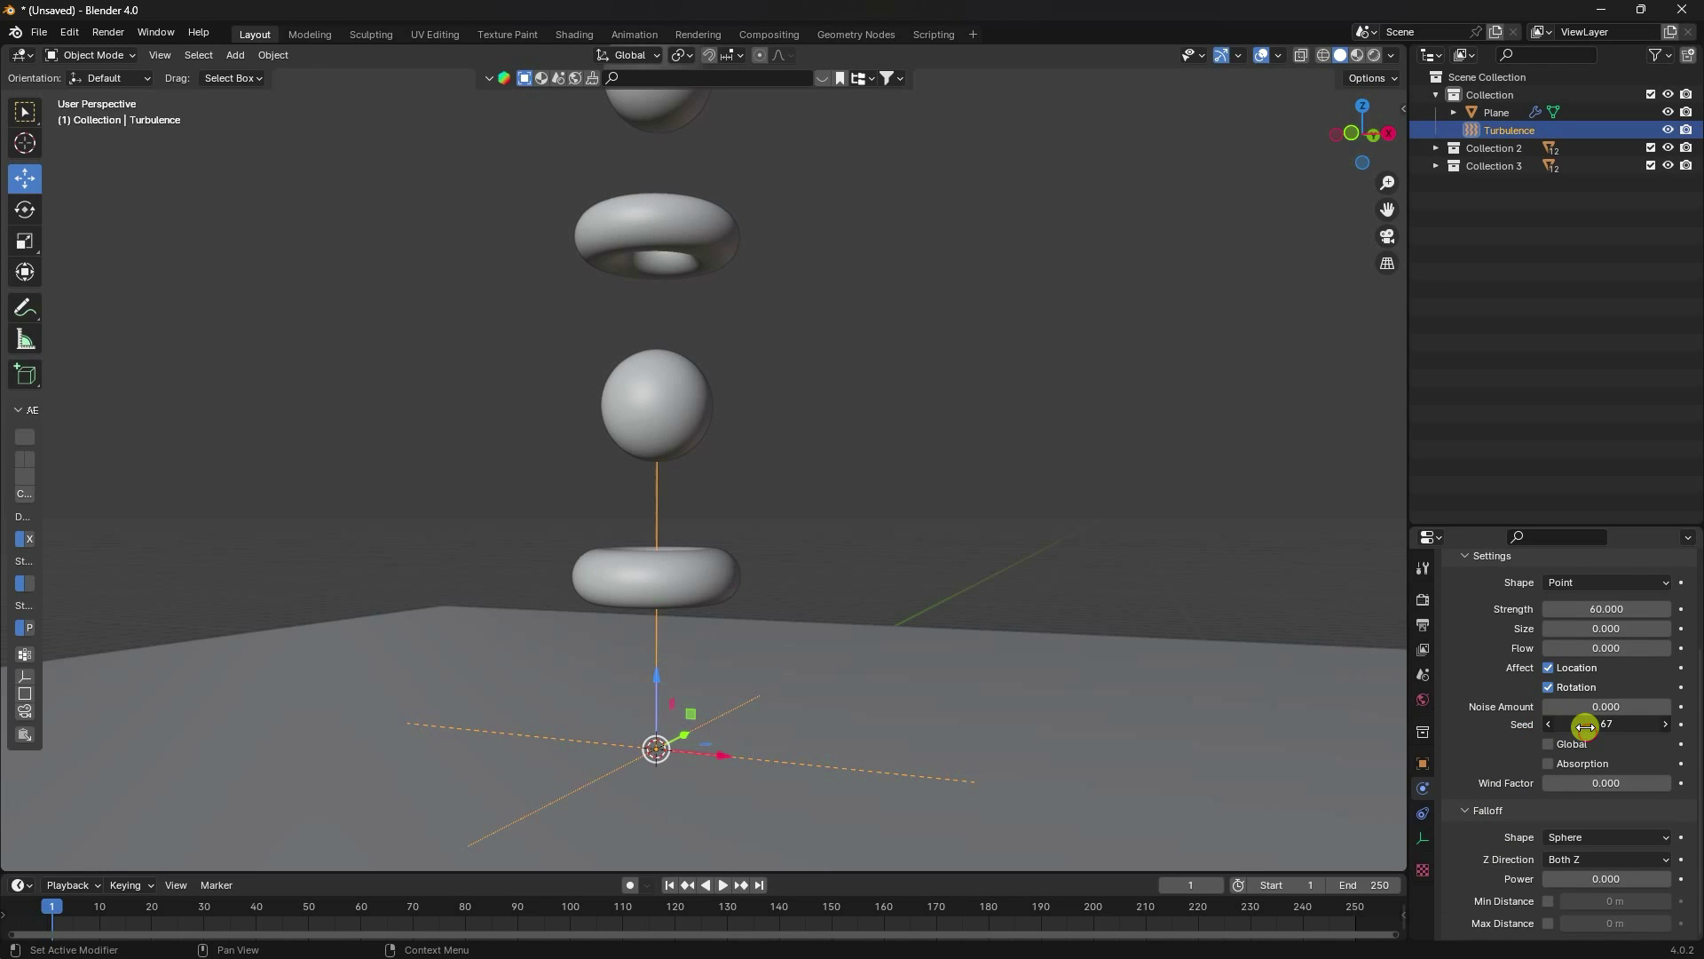
key("Return")
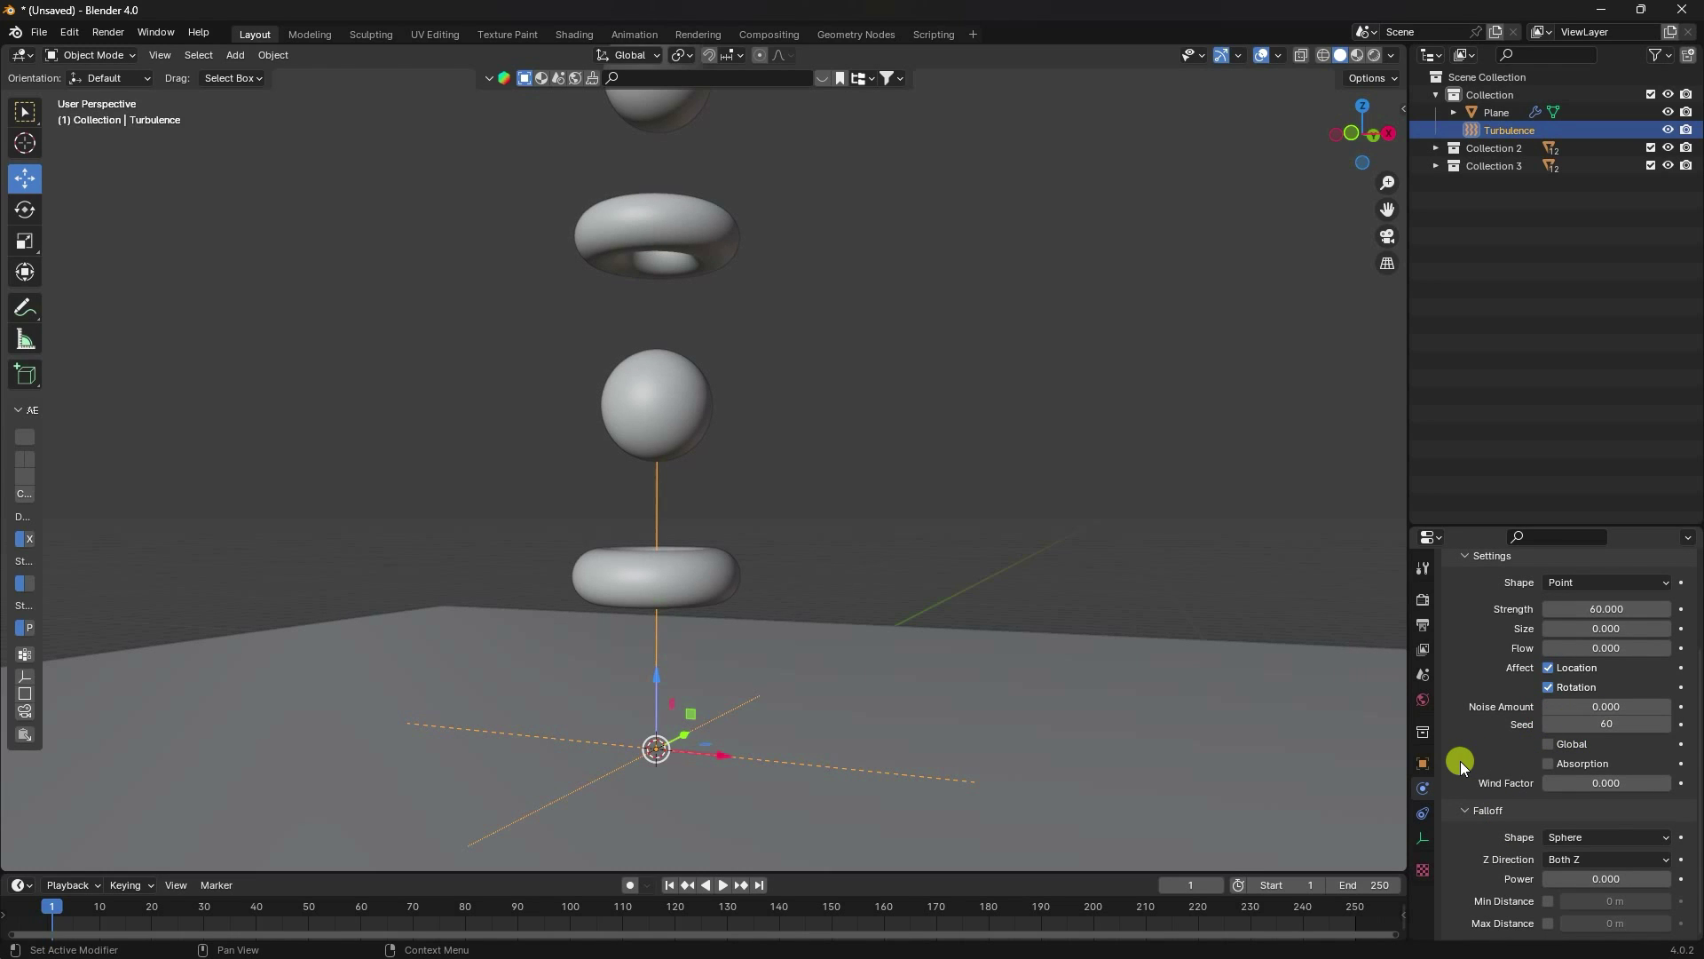
scroll(1462, 765, "up", 3)
middle_click_drag(704, 563, 670, 562)
scroll(669, 562, "down", 6)
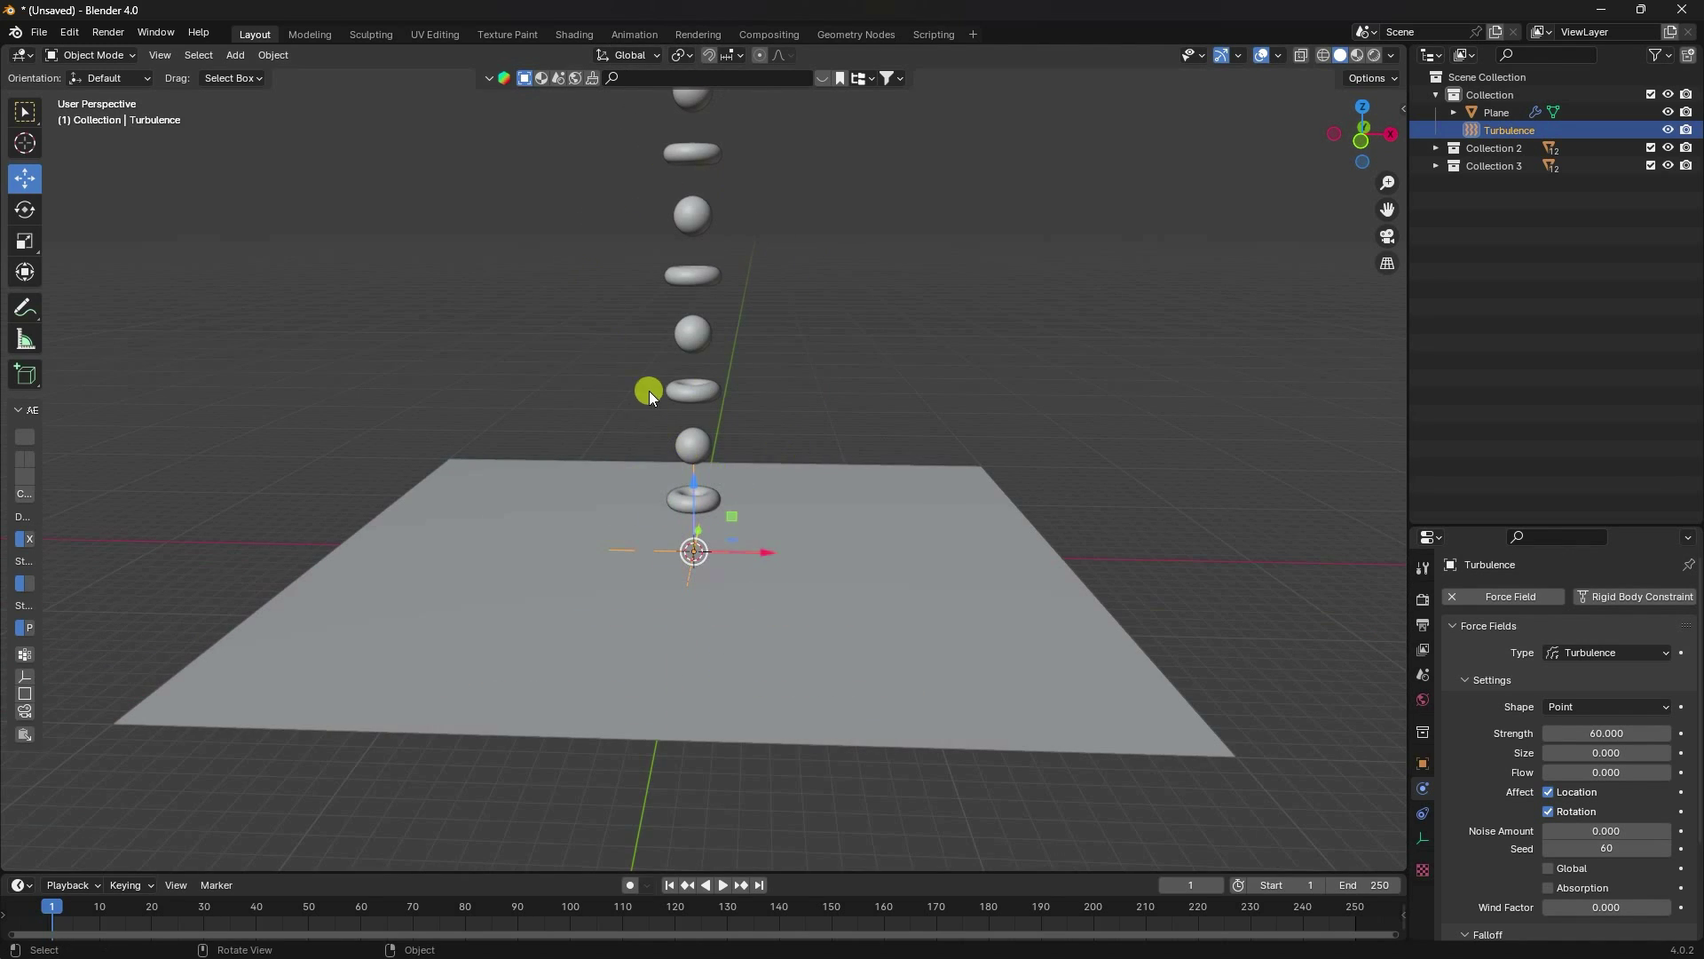
Step: Select Sphere in Collection 2 and run Bake All Dynamics from its physics cache
scroll(650, 409, "up", 5)
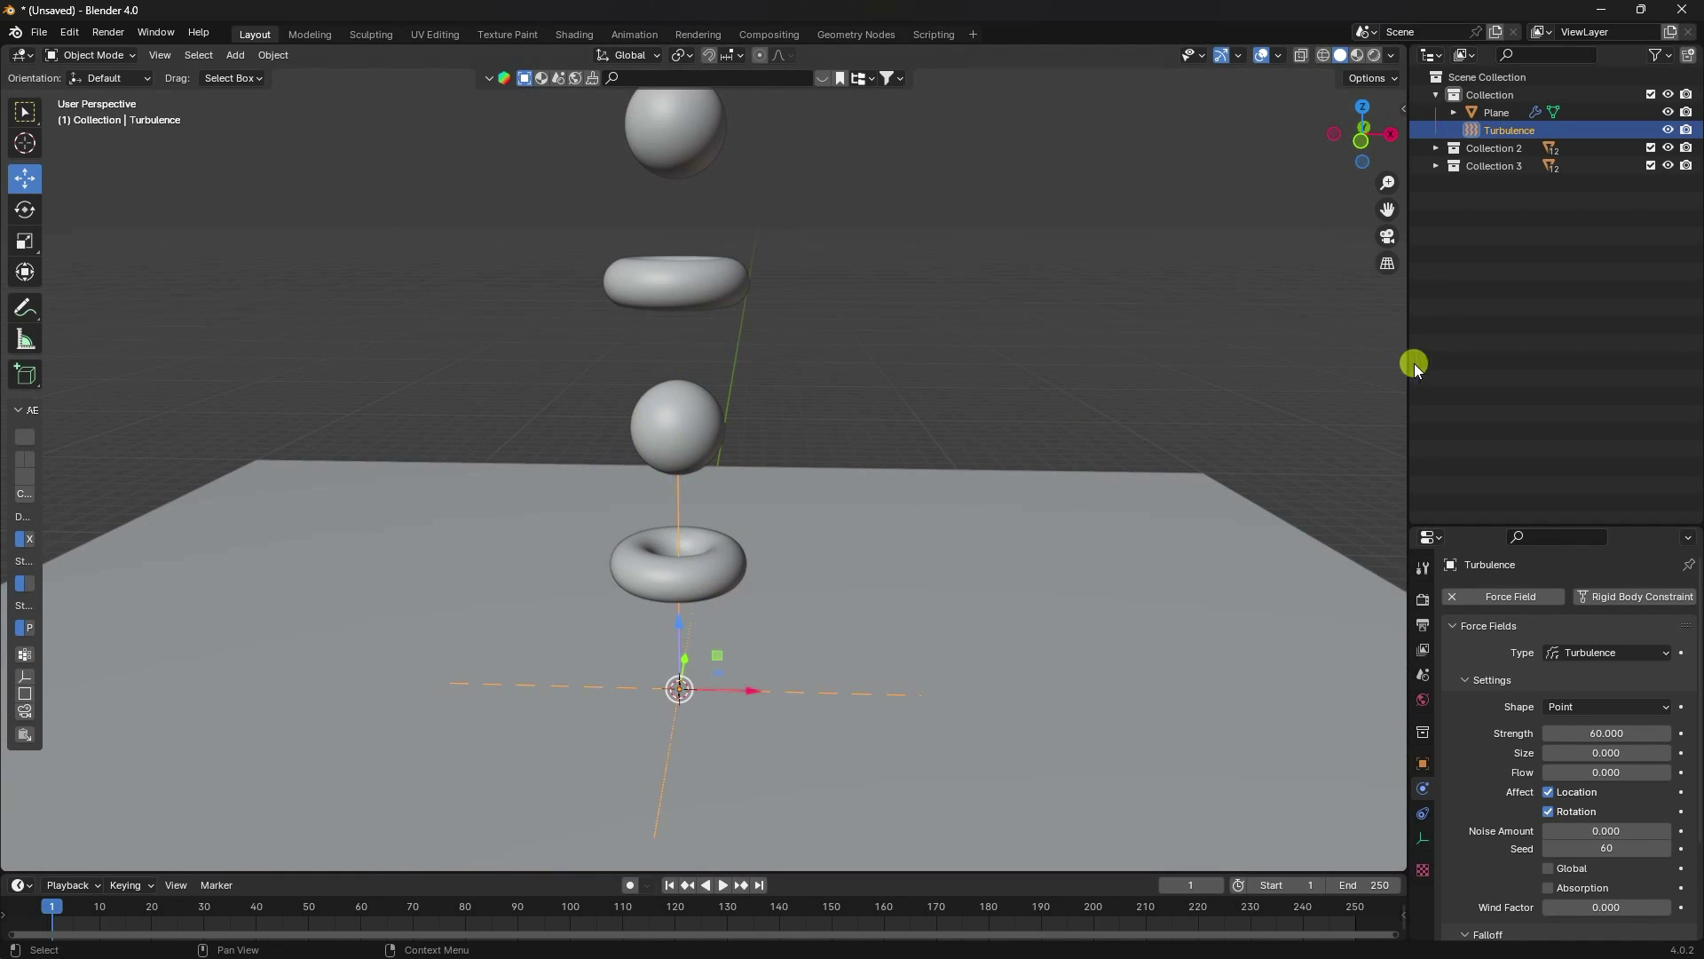
left_click(1436, 148)
left_click(1507, 166)
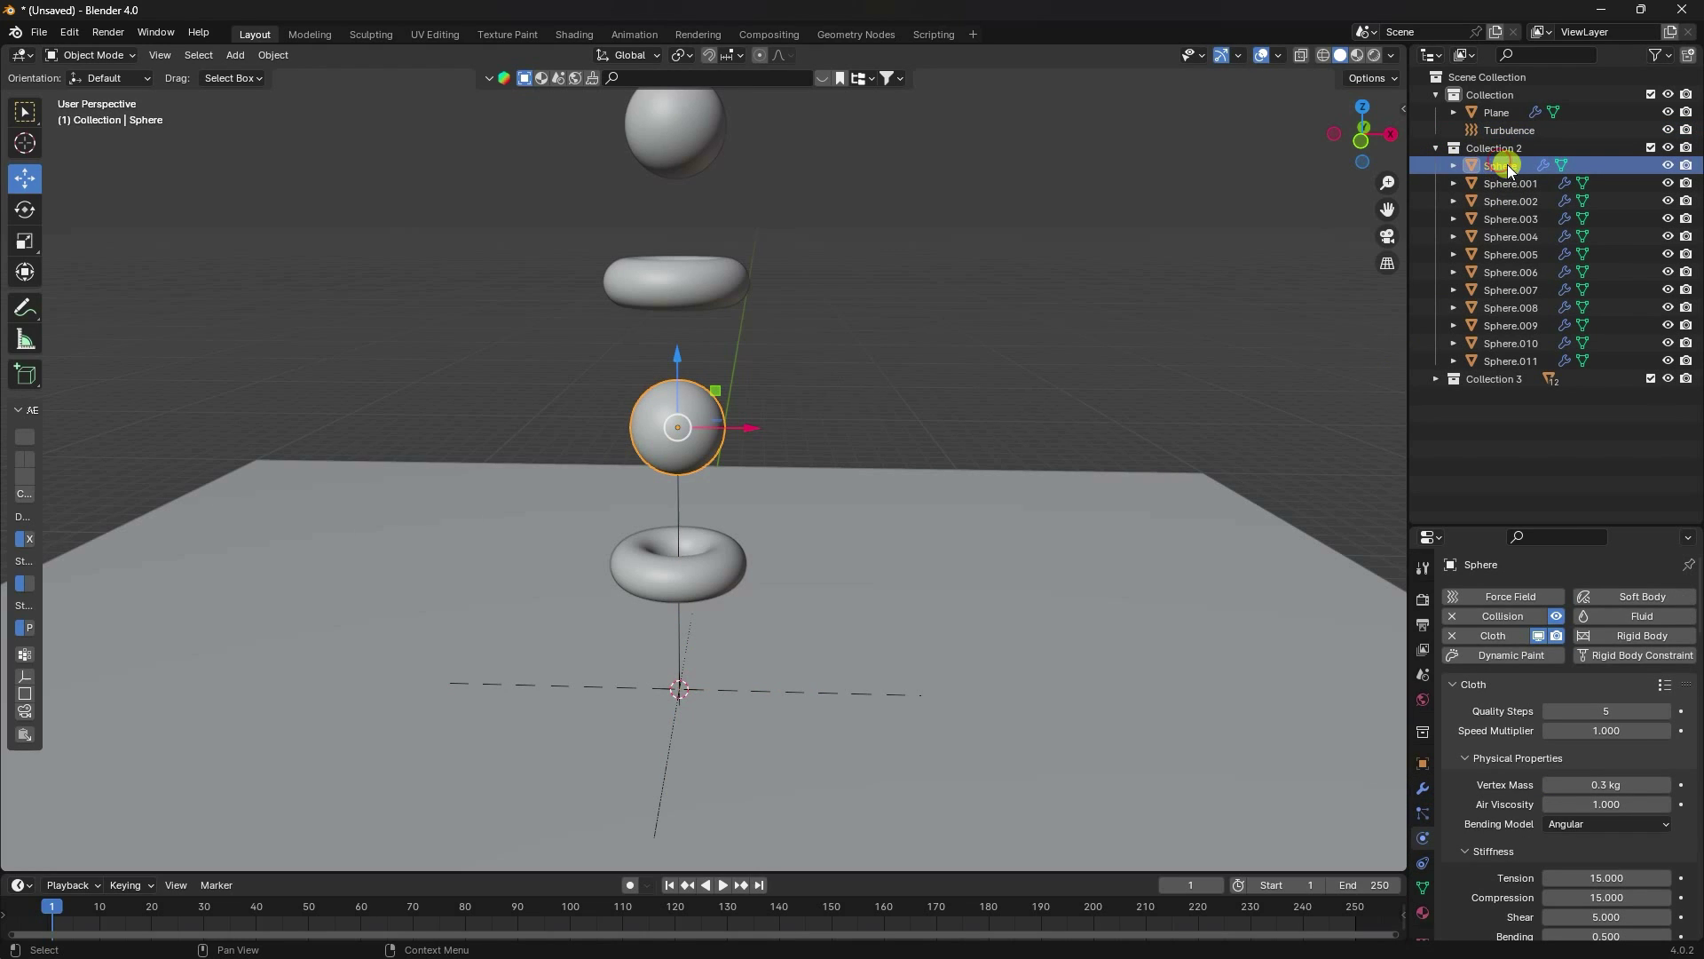
scroll(1484, 721, "down", 15)
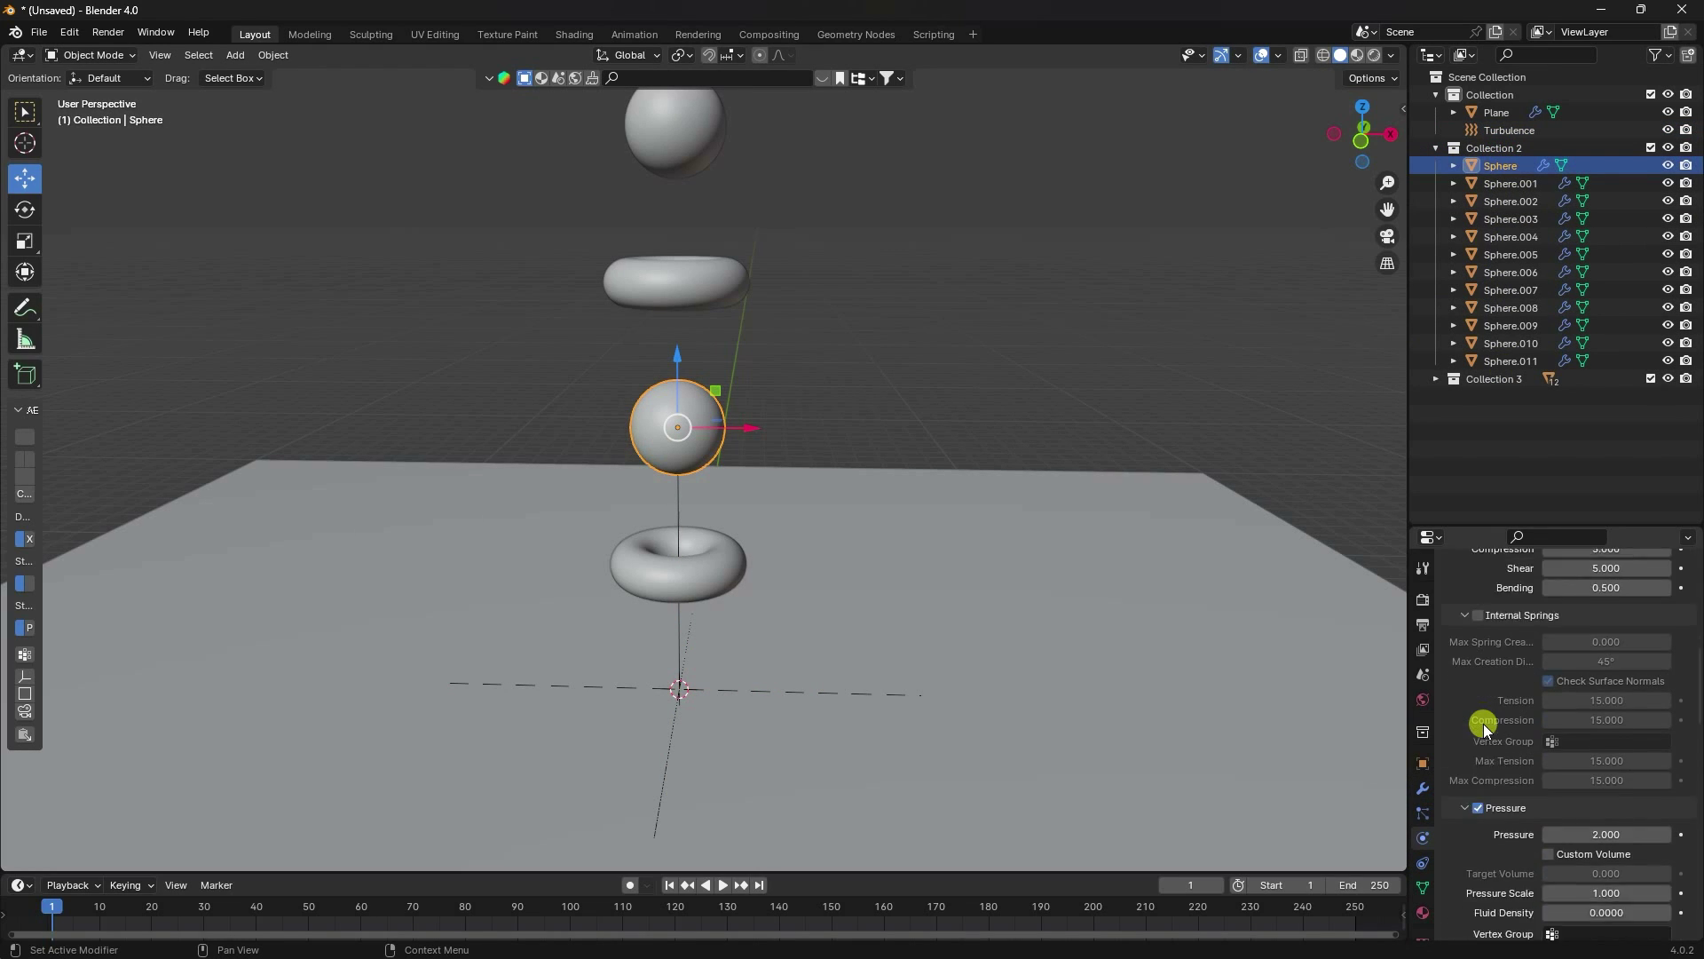
scroll(1484, 723, "down", 5)
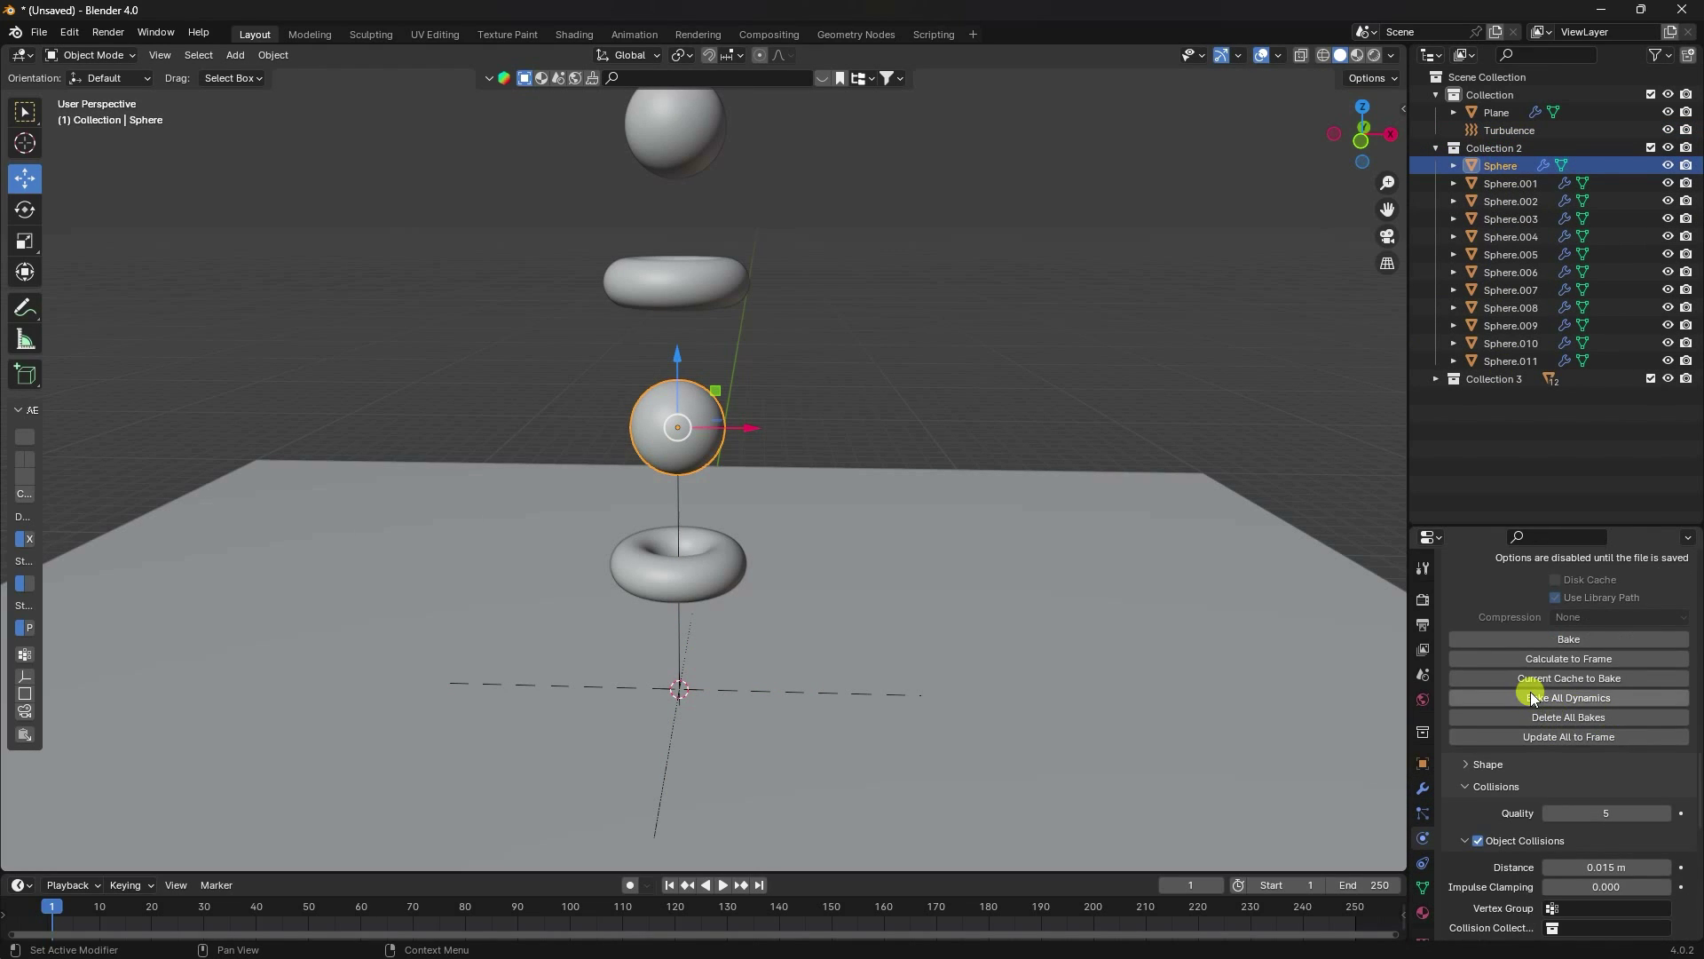
left_click(1549, 697)
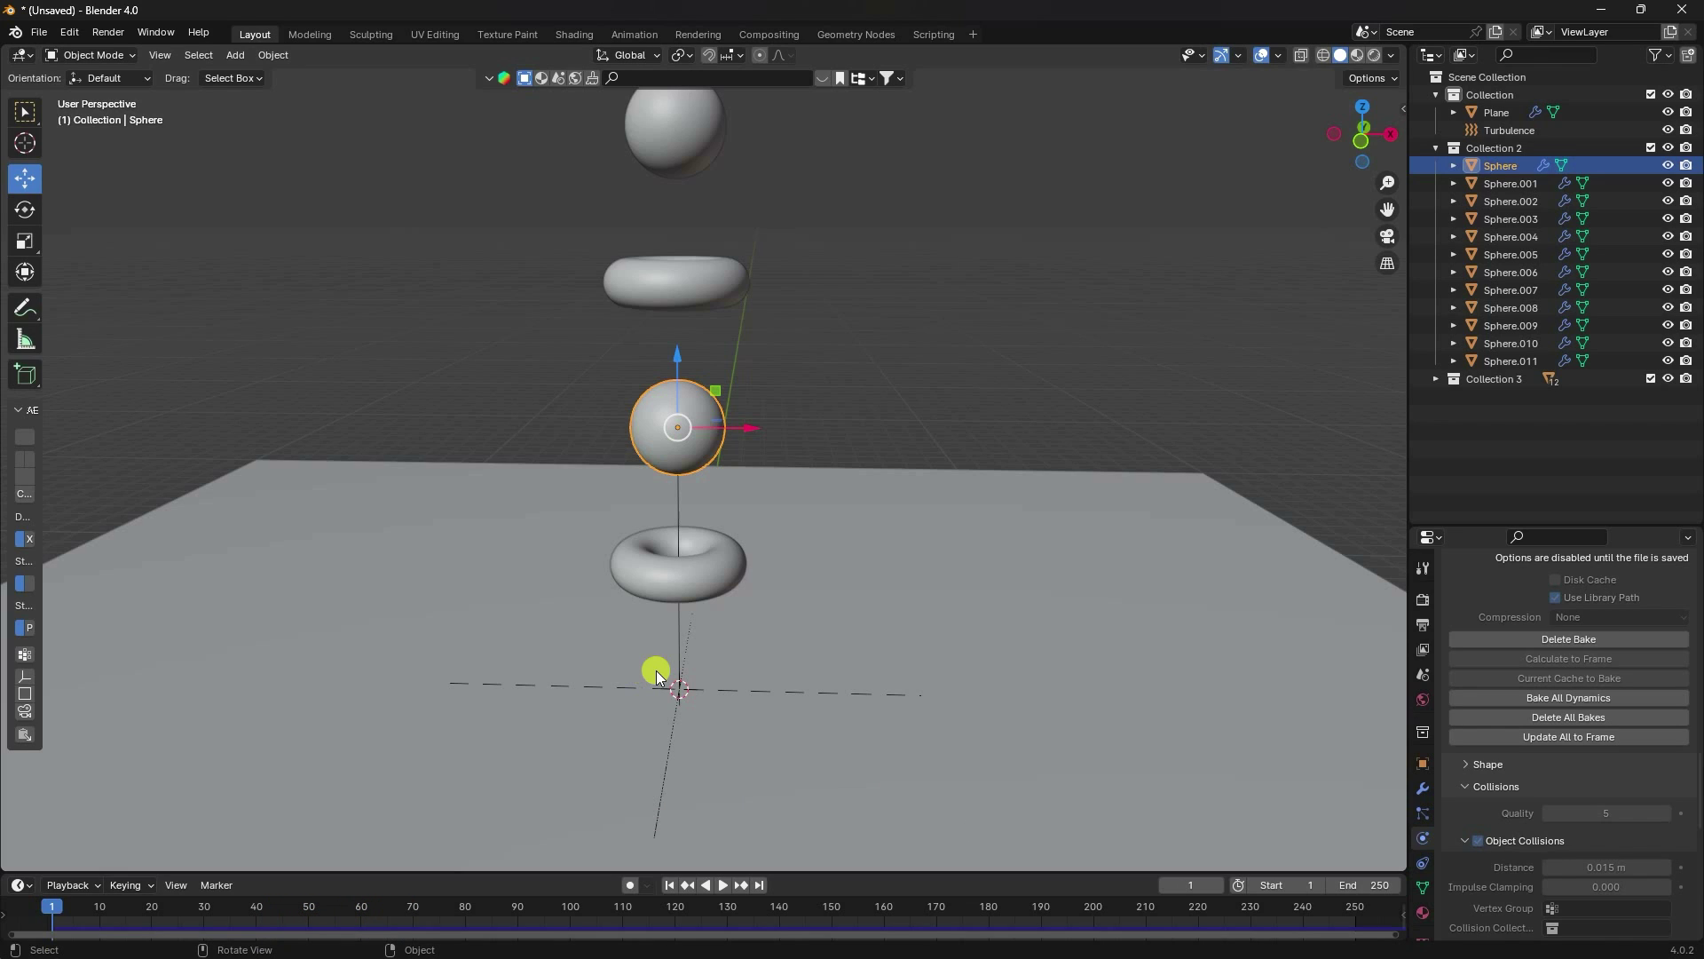
Step: Delete one object, then play the baked simulation and pause at frame 241
key("Delete")
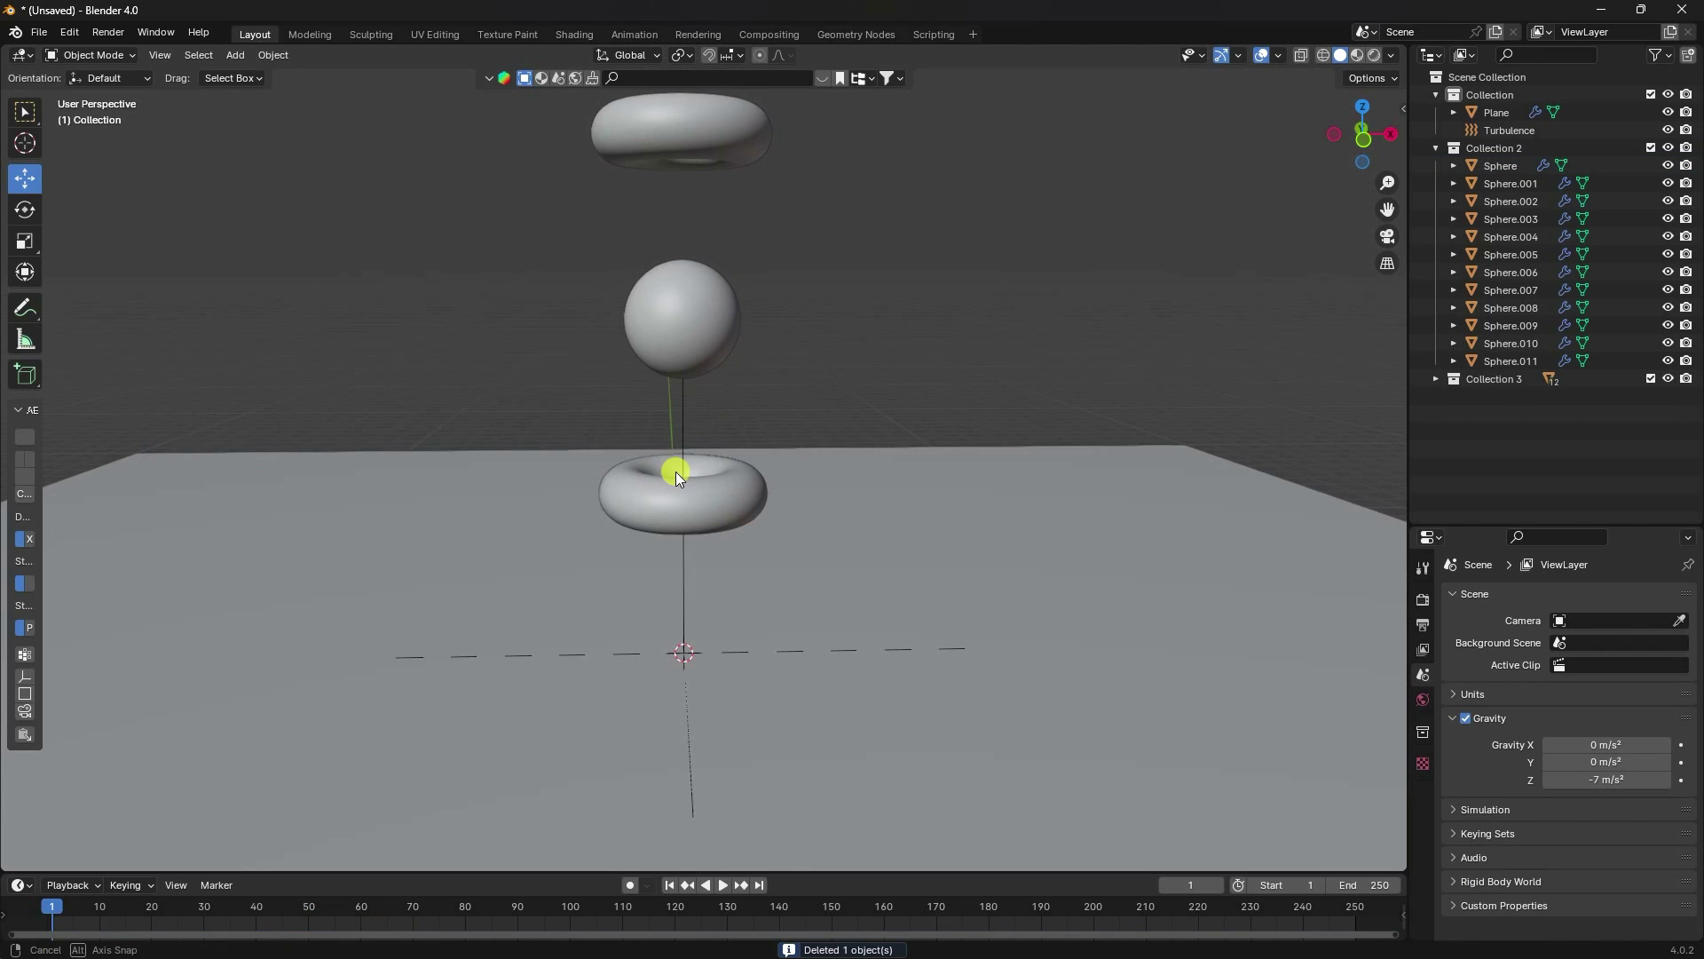
middle_click_drag(674, 471, 676, 456)
scroll(681, 471, "up", 2)
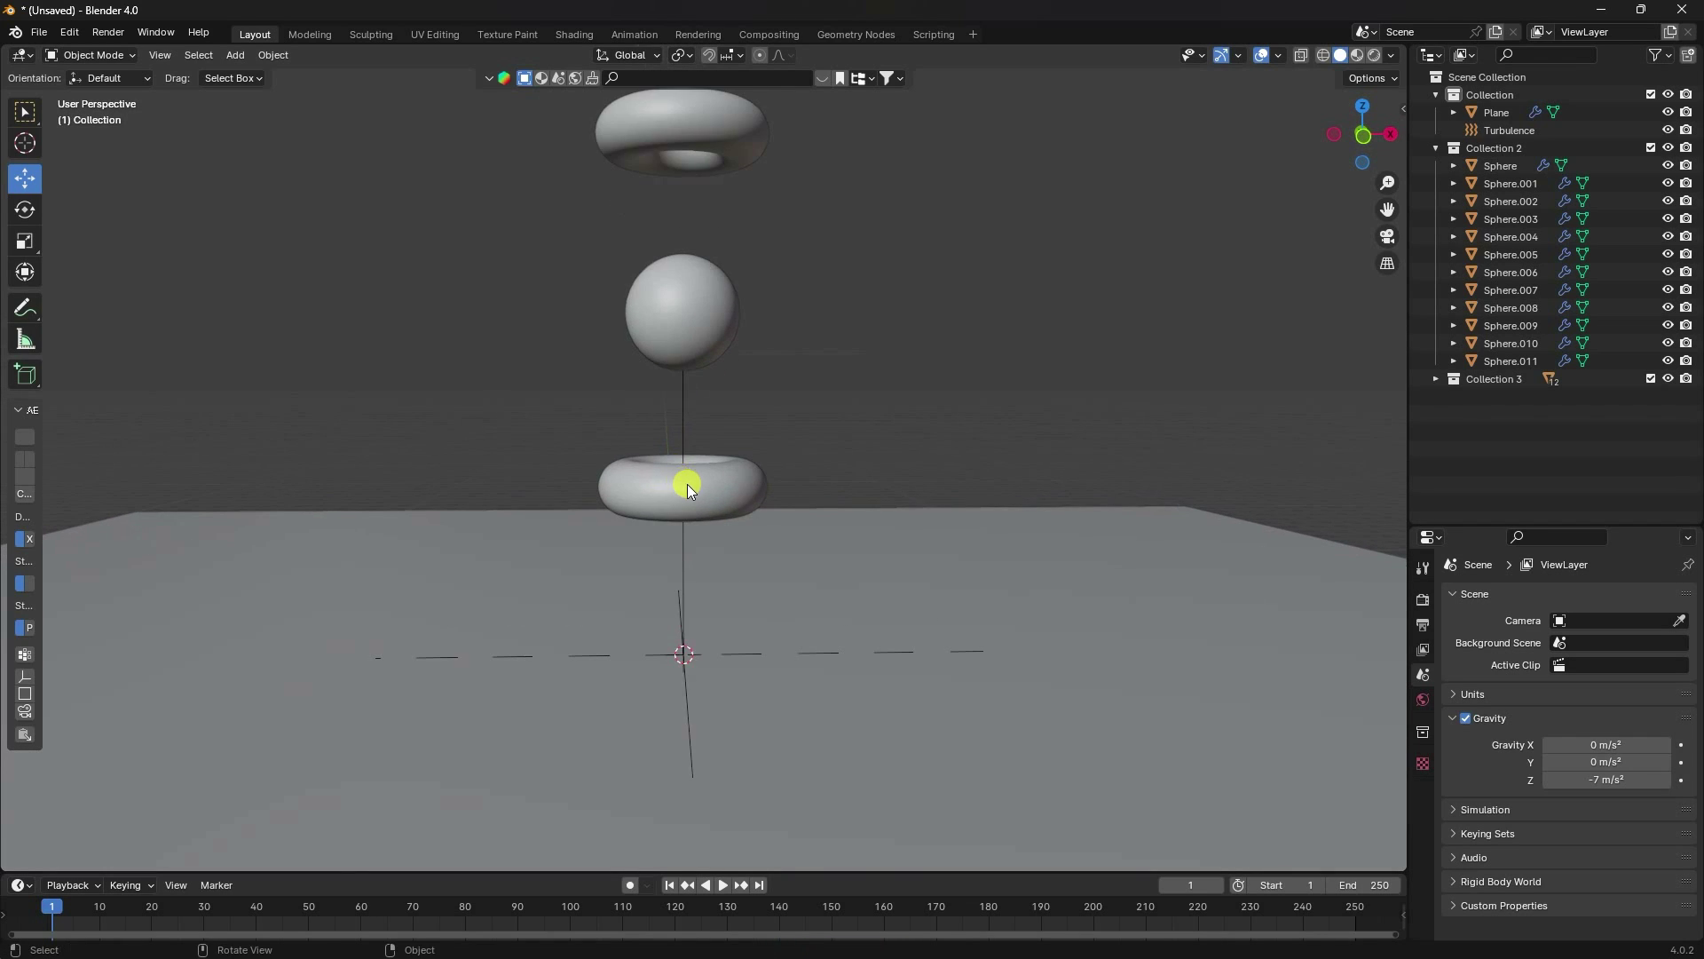
left_click(723, 885)
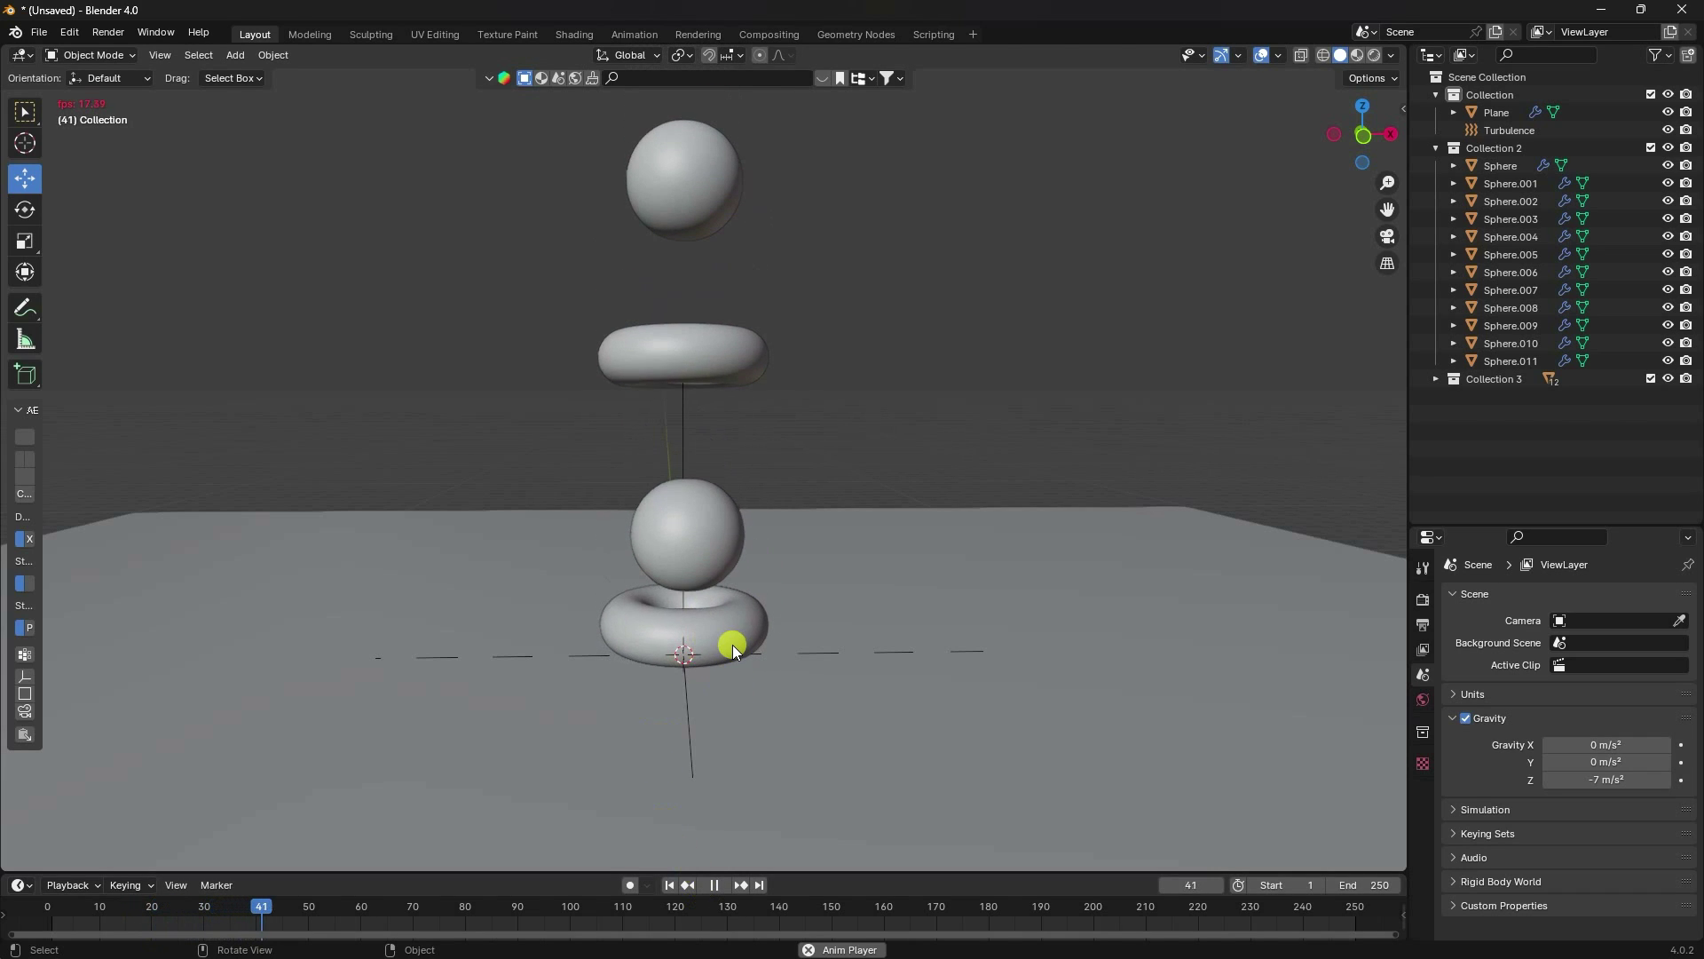
scroll(657, 639, "up", 2)
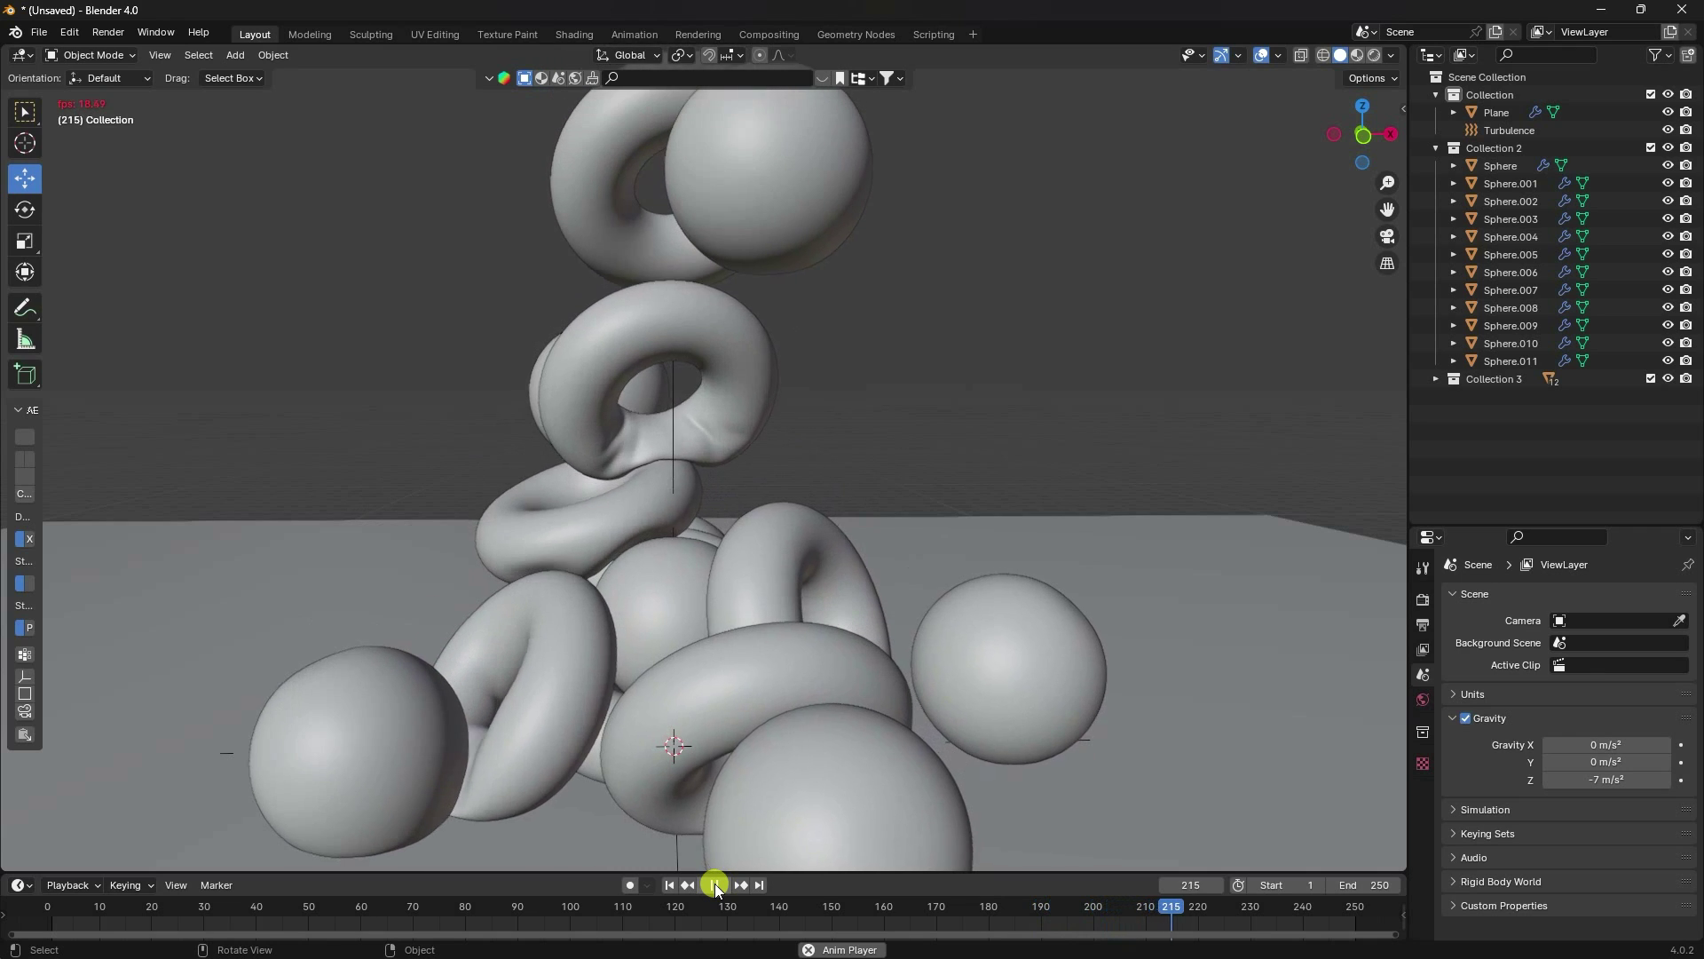
left_click(716, 882)
middle_click_drag(702, 753, 807, 523)
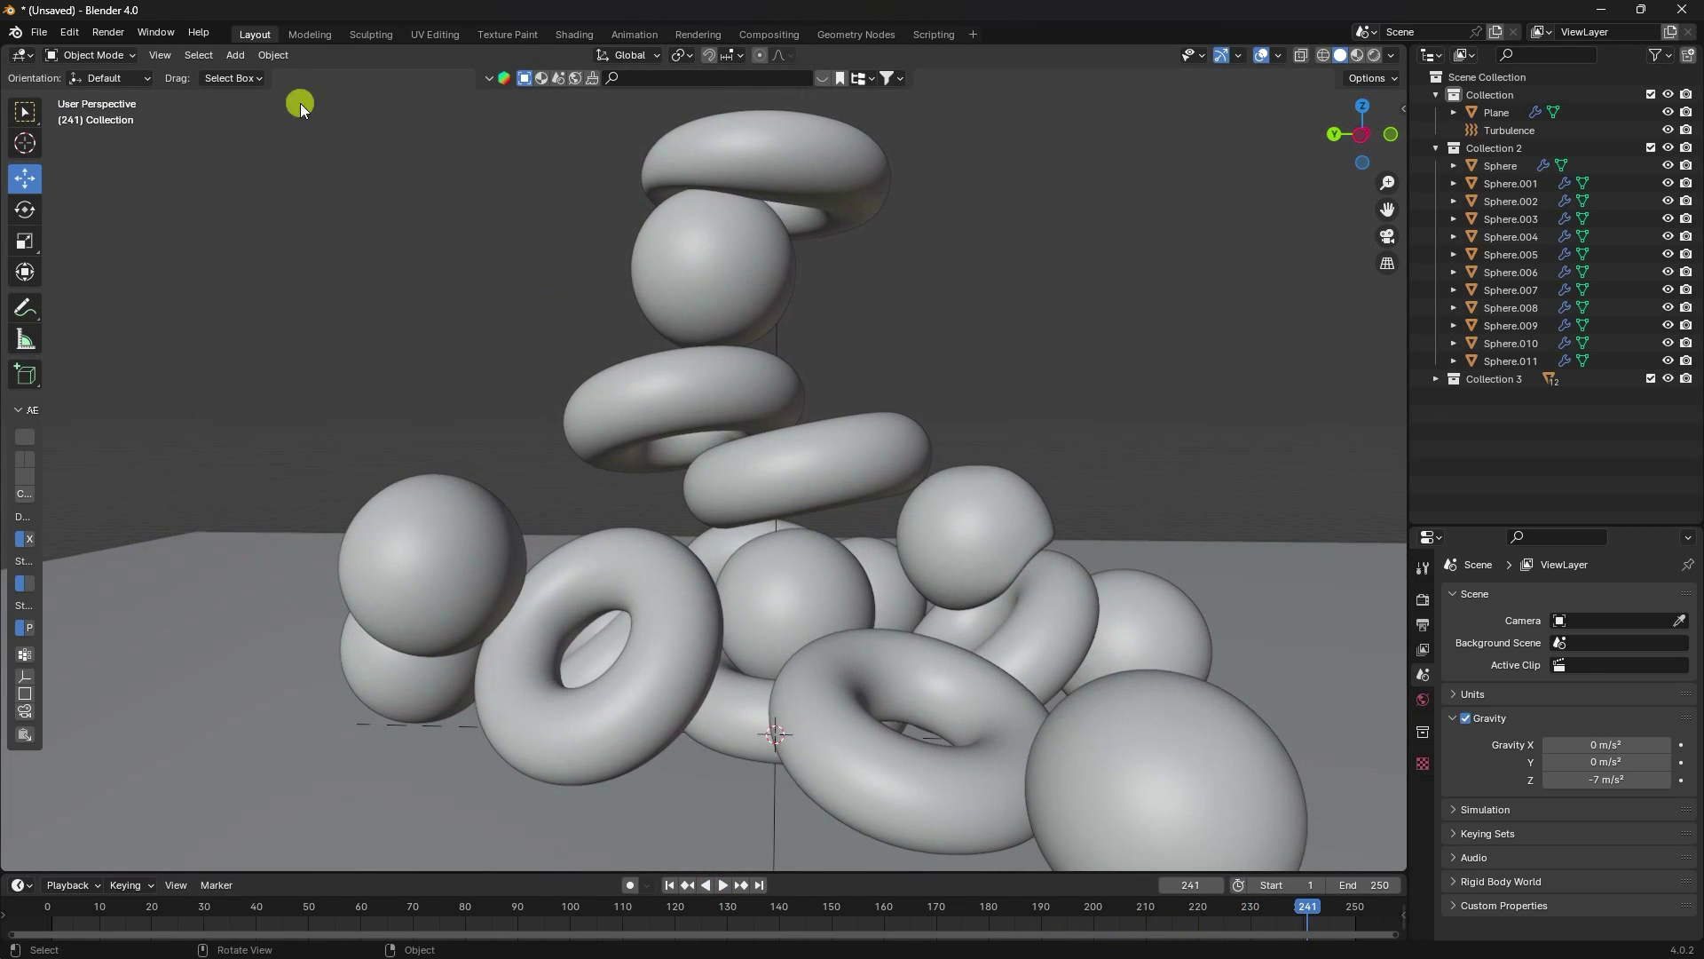
Step: Add a camera aligned to the current view
left_click(241, 55)
left_click(290, 339)
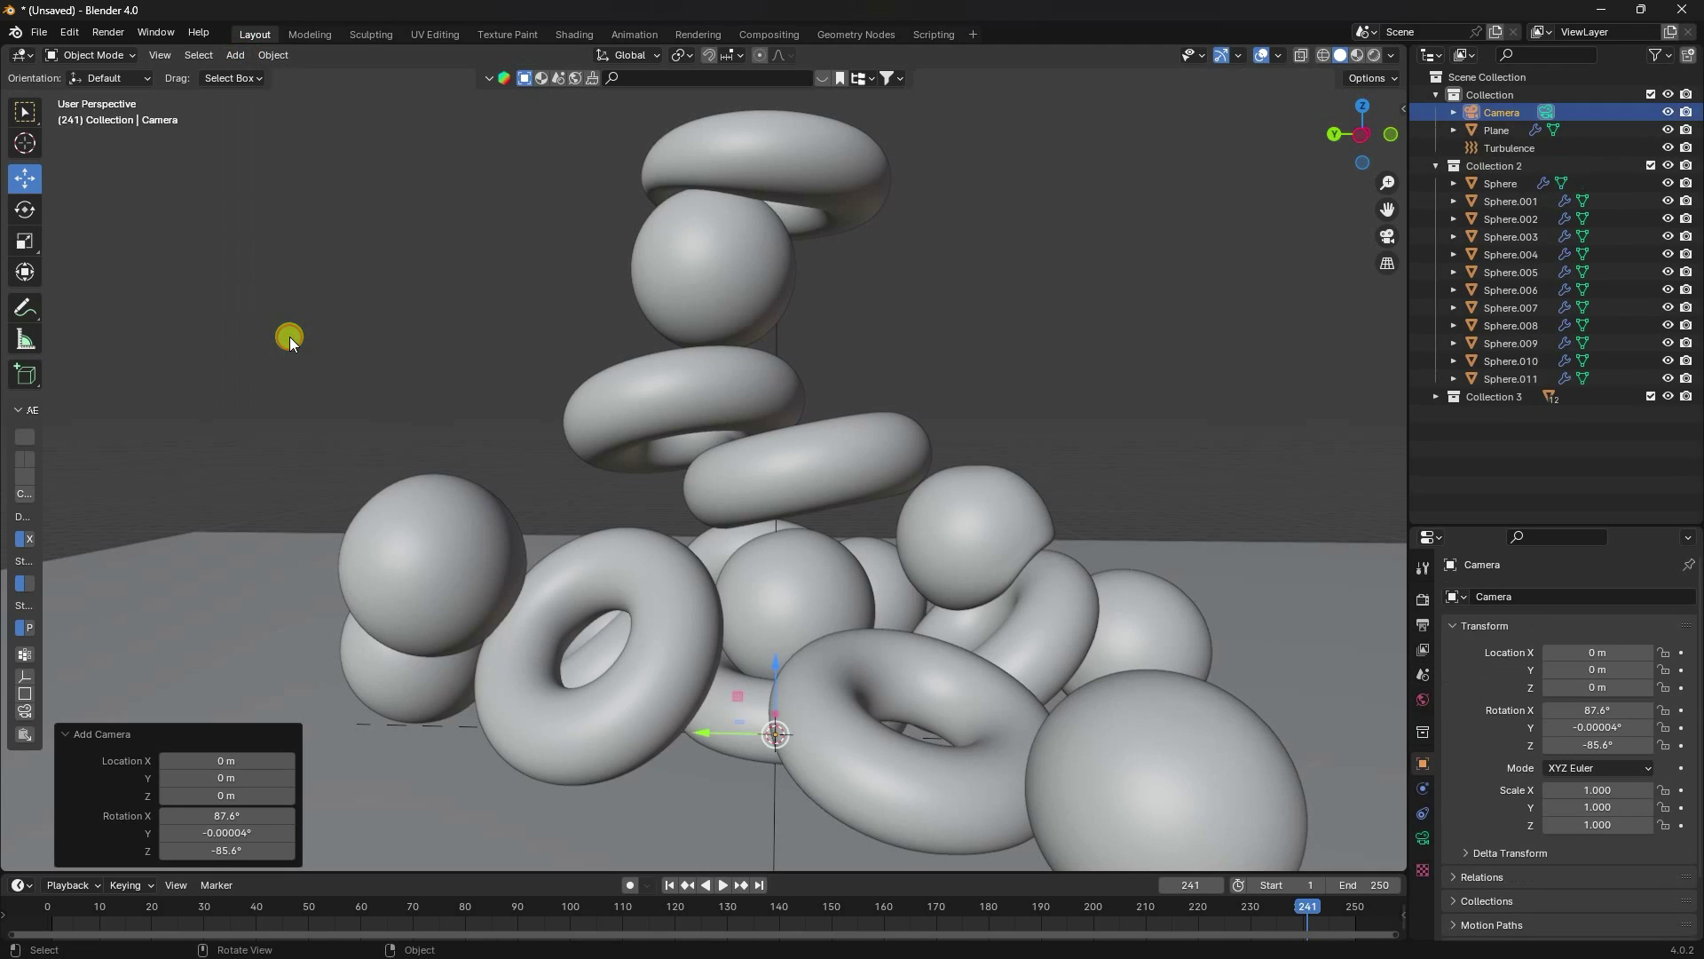
key("ctrl+alt+KP_0")
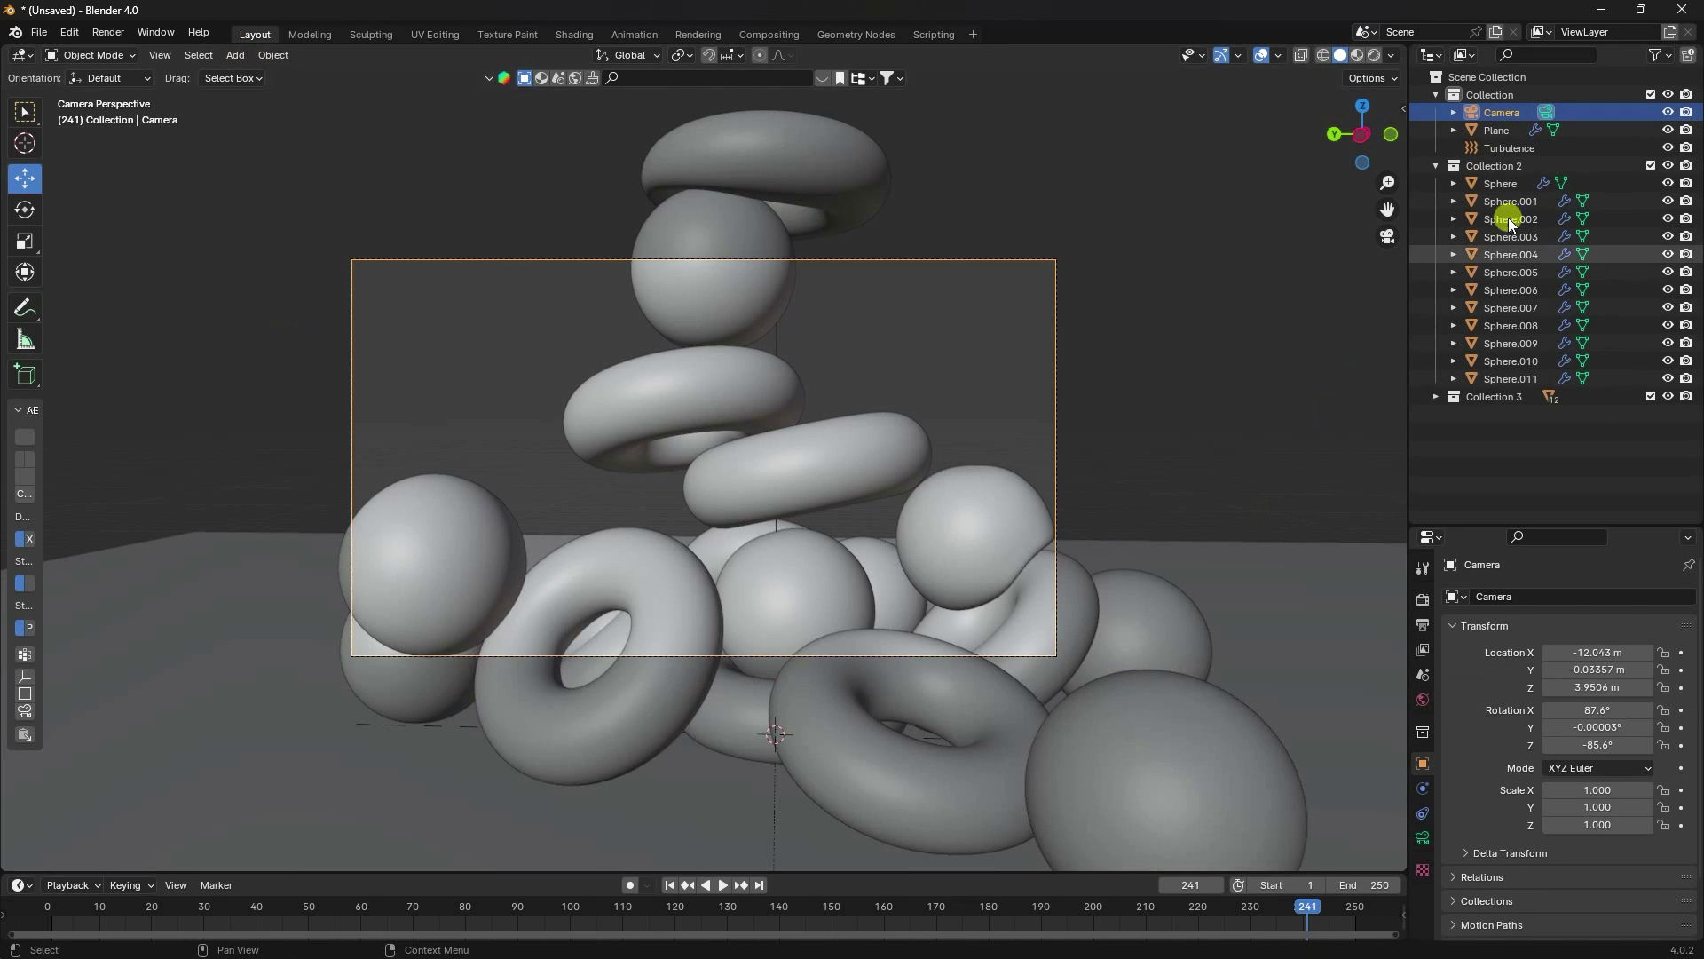
left_click(1503, 114)
Step: Set the camera rotation to 90°, 0°, -90° on X, Y, Z
left_click(1591, 710)
type("90")
key("Tab")
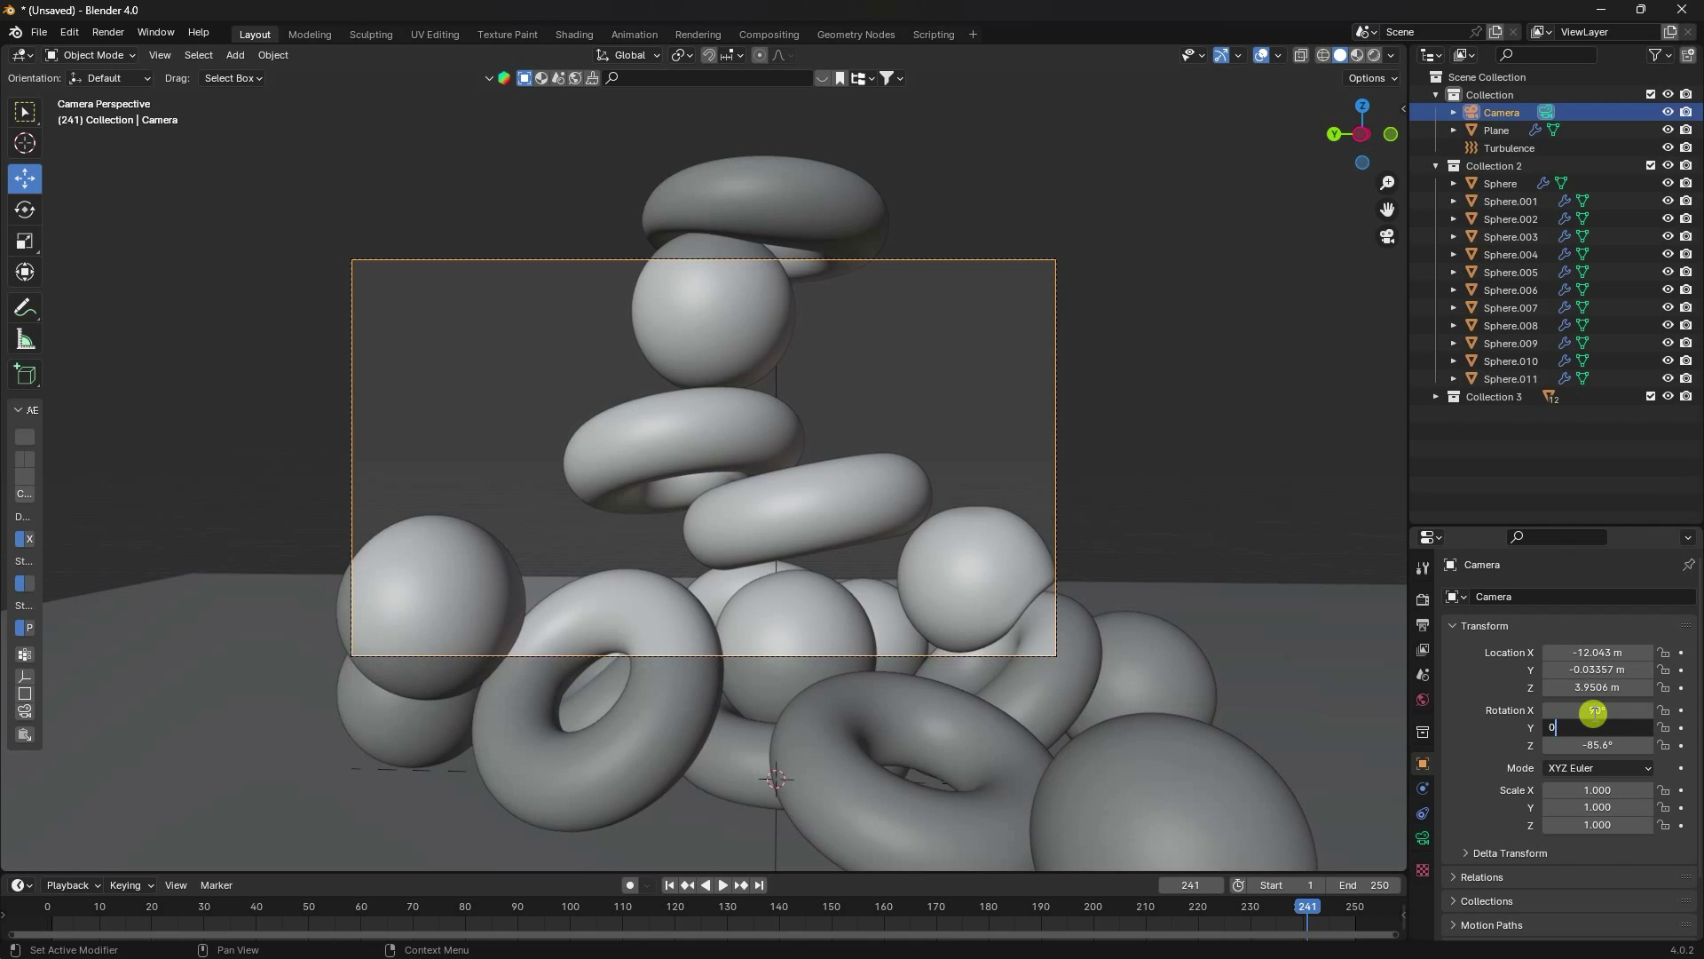
type("0")
key("Tab")
type("-90")
key("Return")
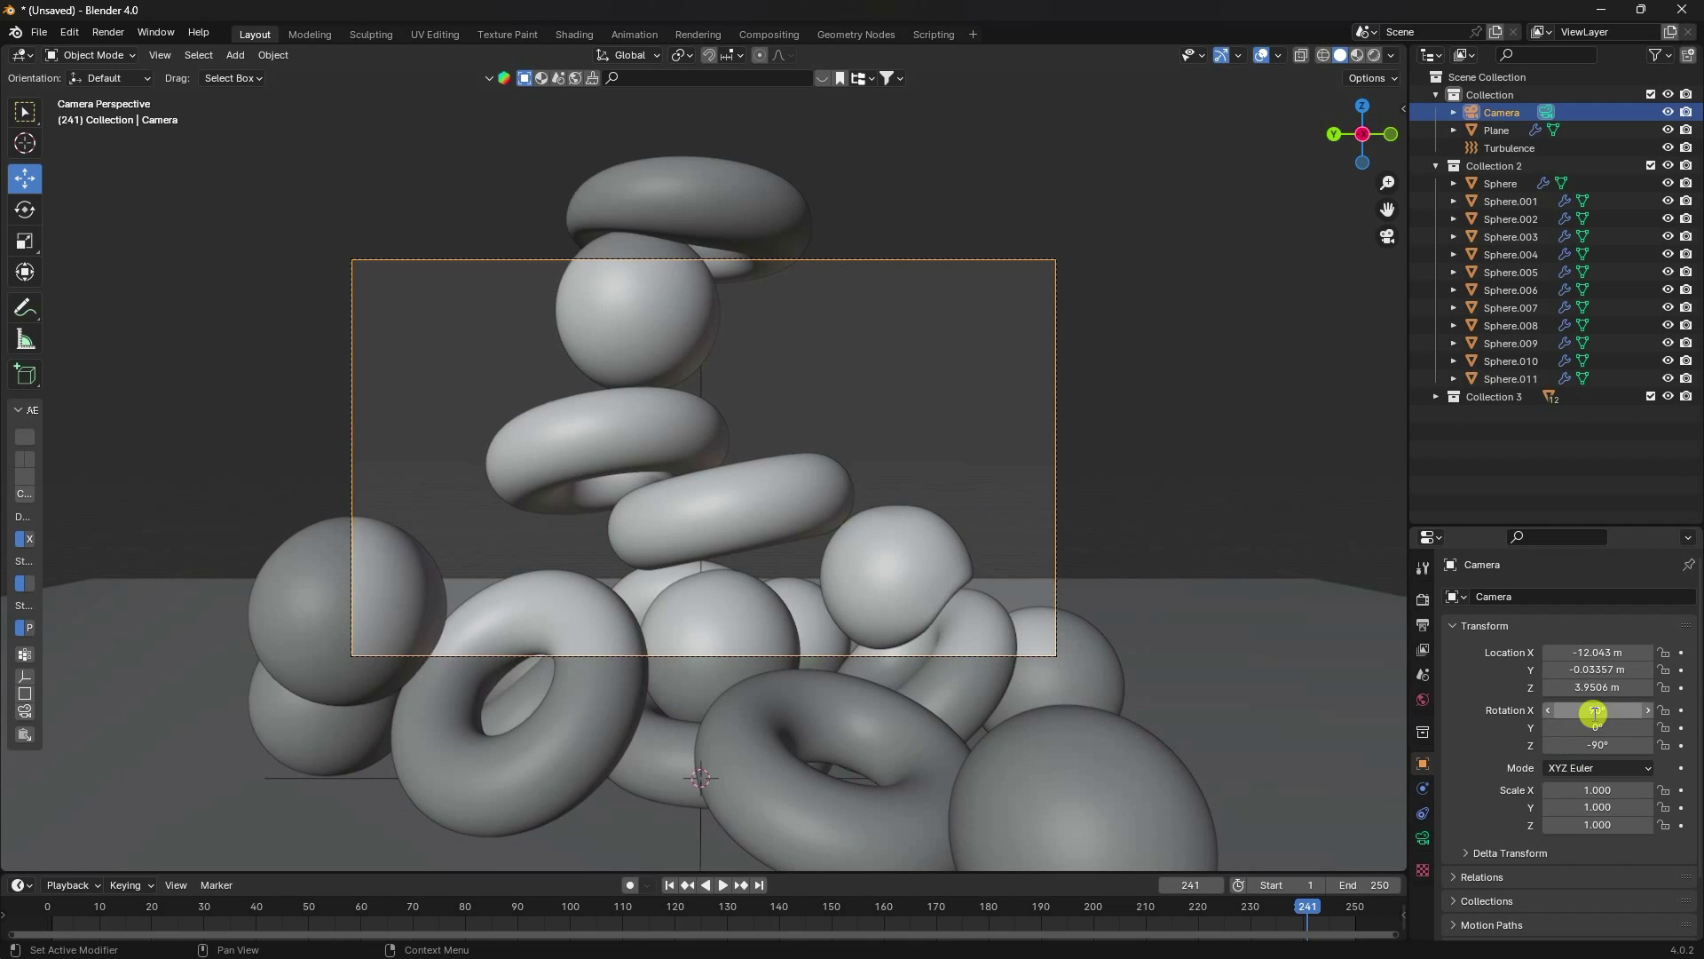
Step: Position the camera at X -21.063 m, Y 0 m, Z 3 m to frame the pile
left_click_drag(1589, 652, 1286, 764)
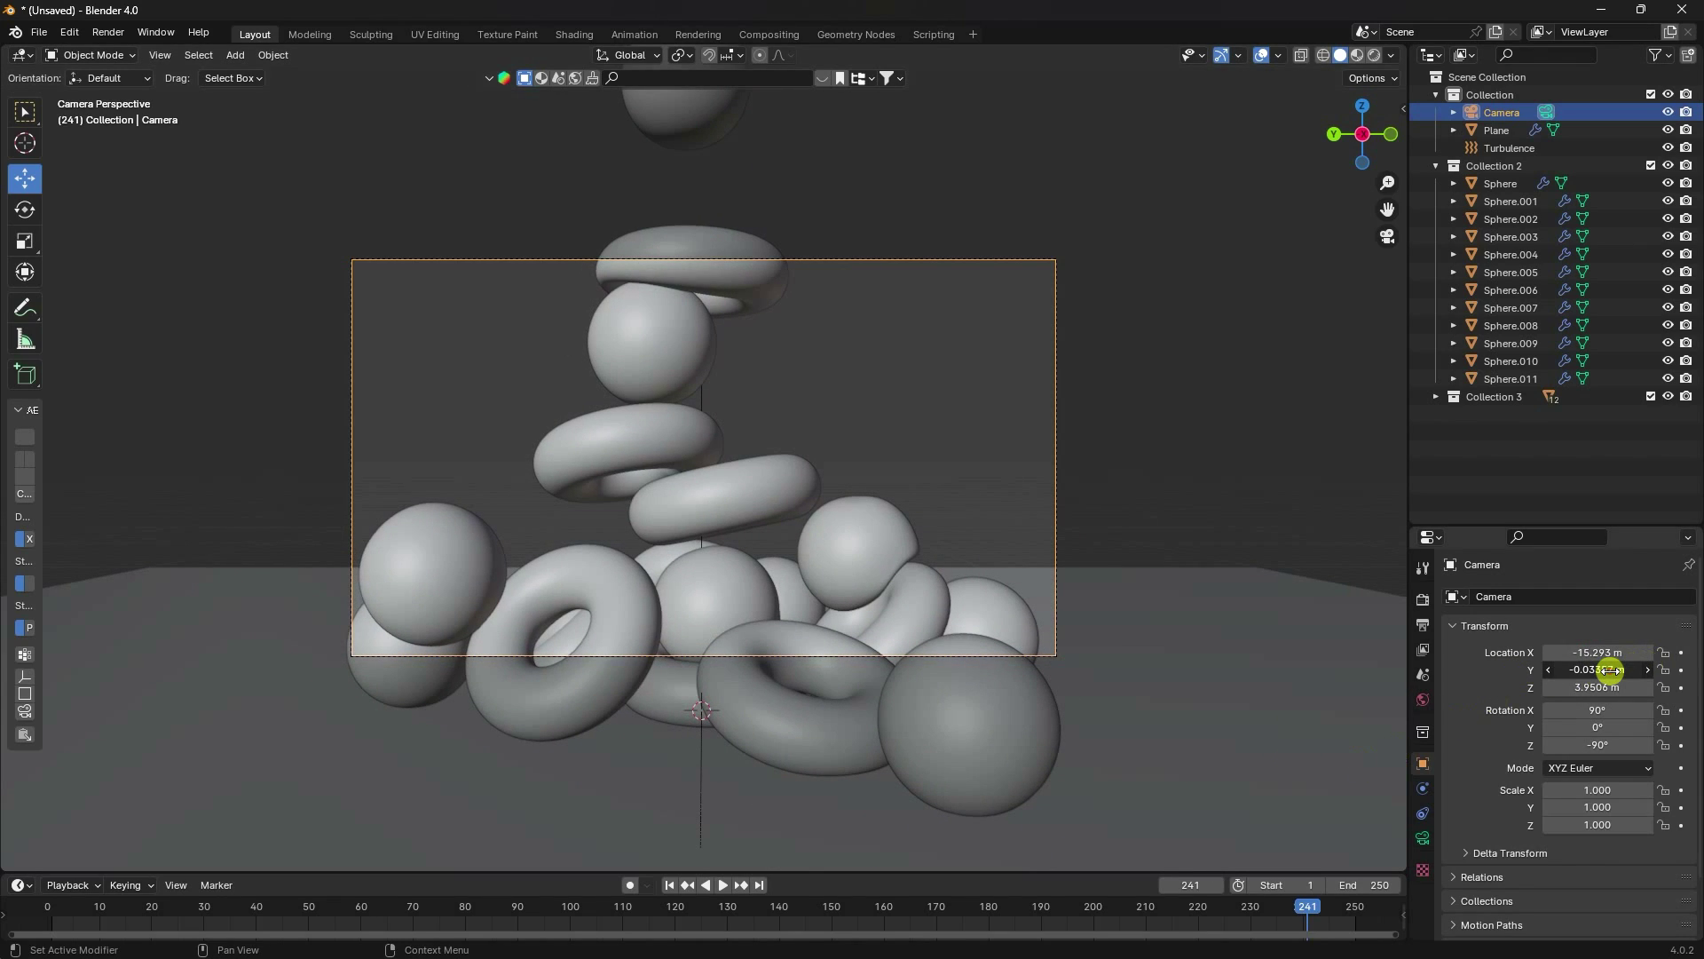
left_click(1611, 670)
type("0")
key("Return")
left_click(1602, 687)
type("3")
key("Return")
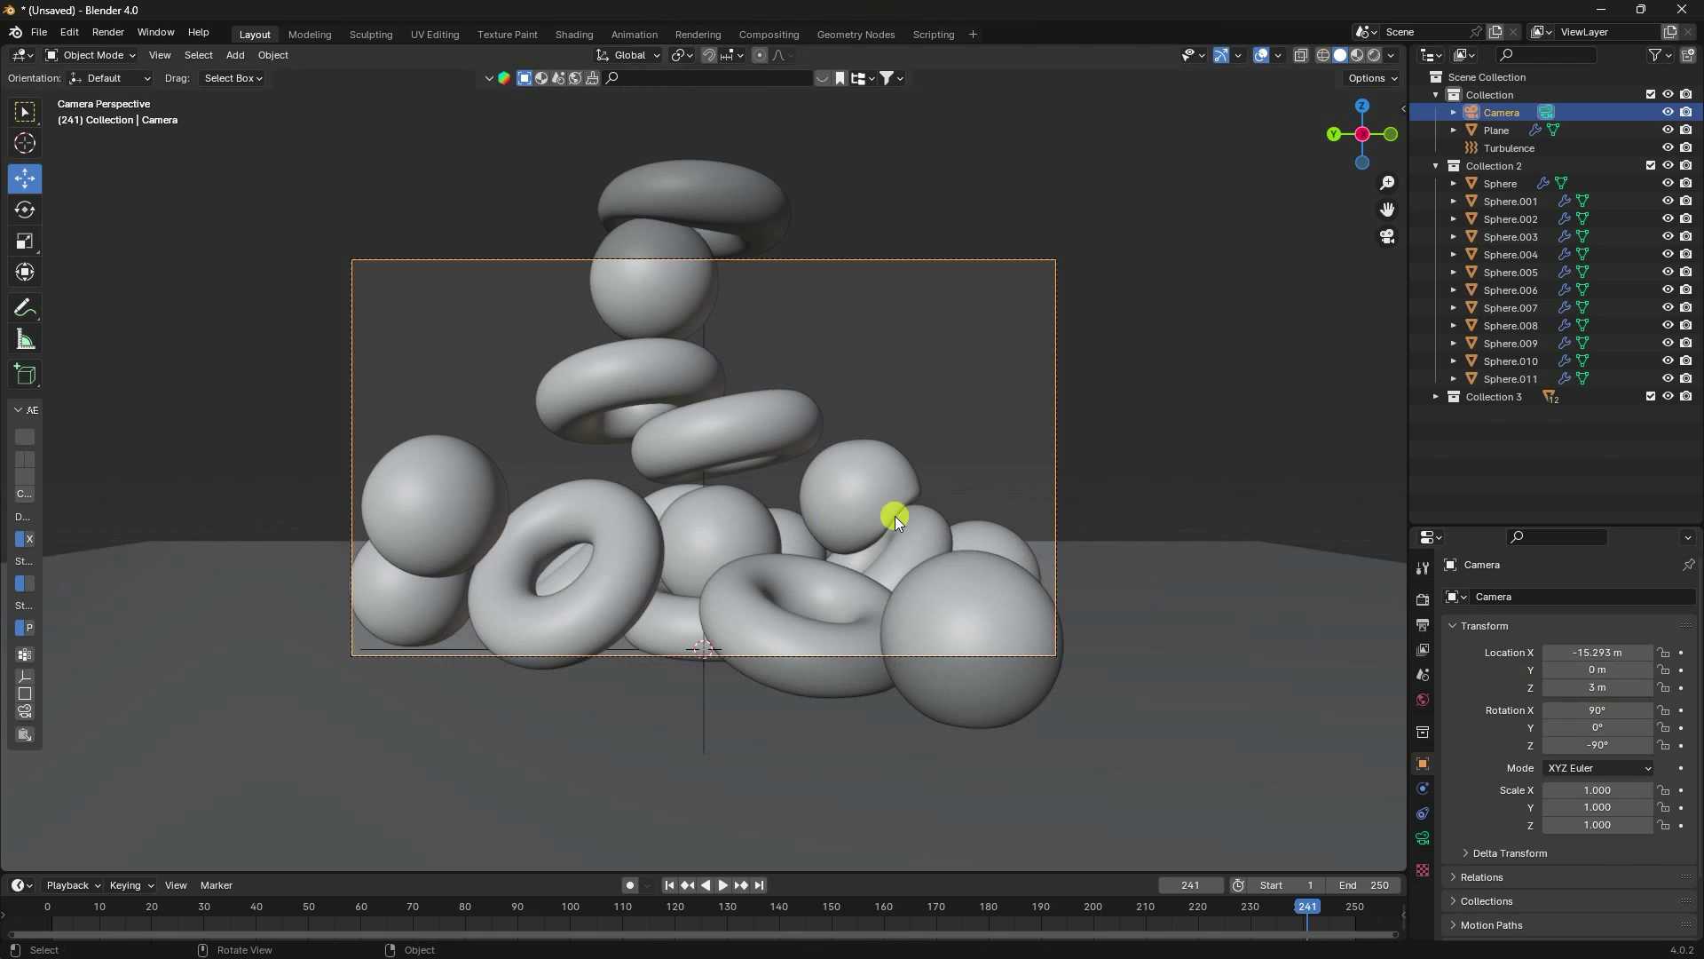
left_click_drag(1595, 655, 1073, 734)
scroll(554, 422, "up", 4)
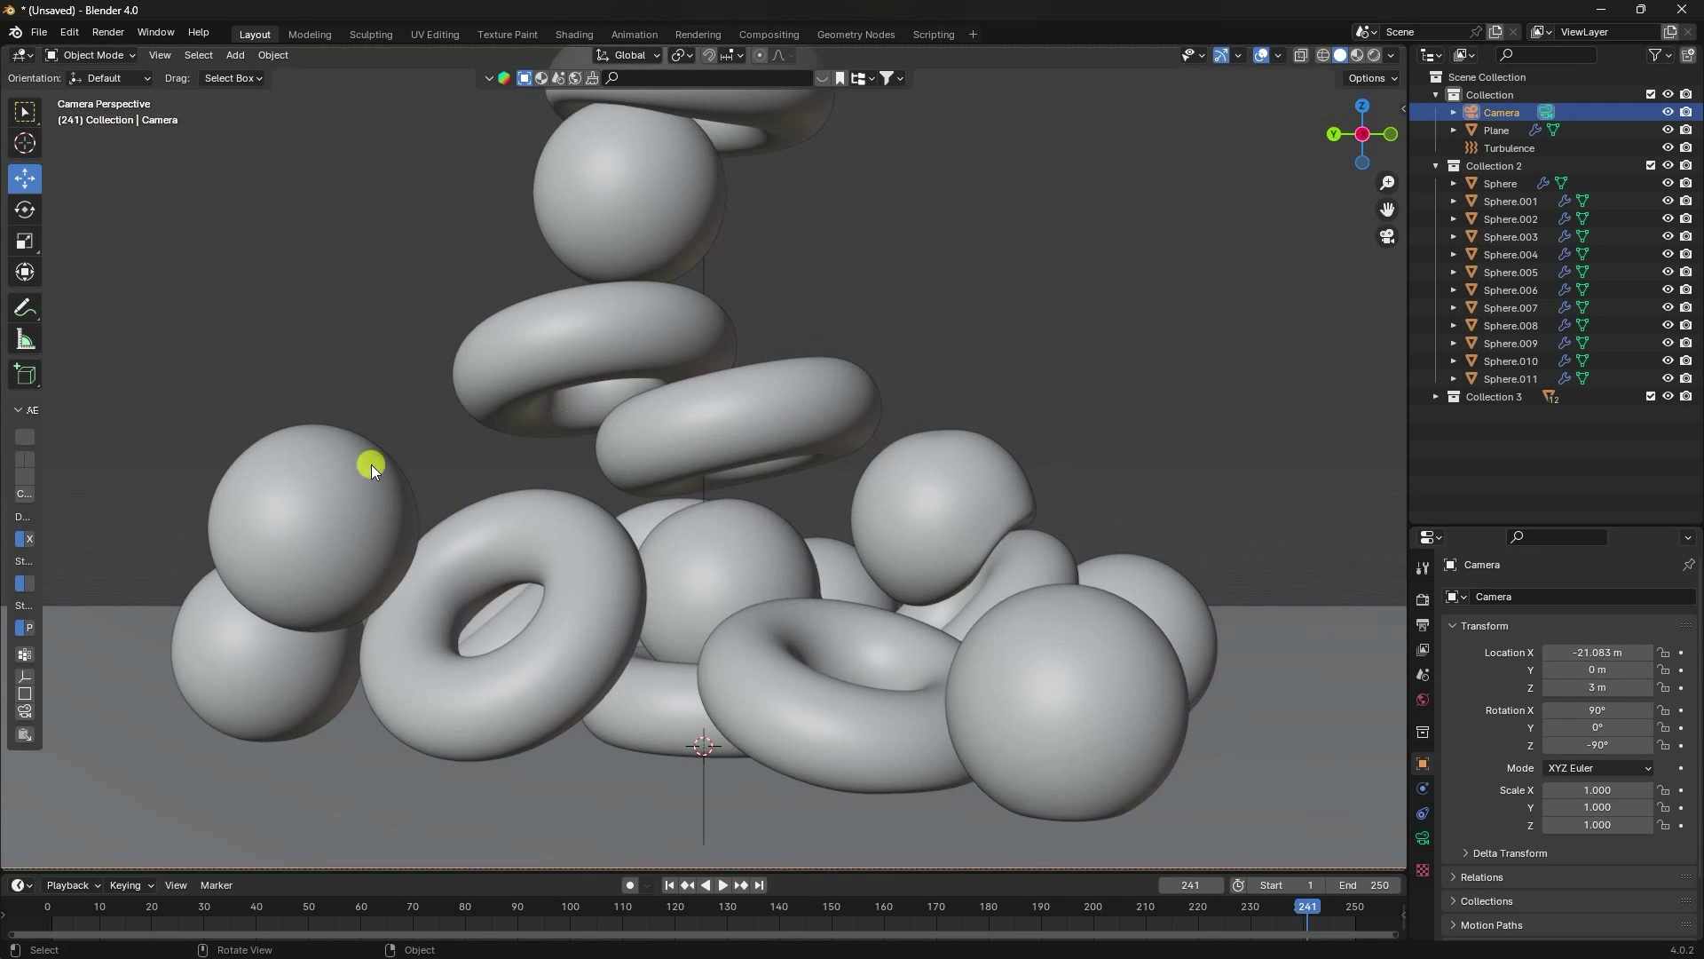
scroll(568, 376, "down", 4)
middle_click_drag(568, 376, 684, 508)
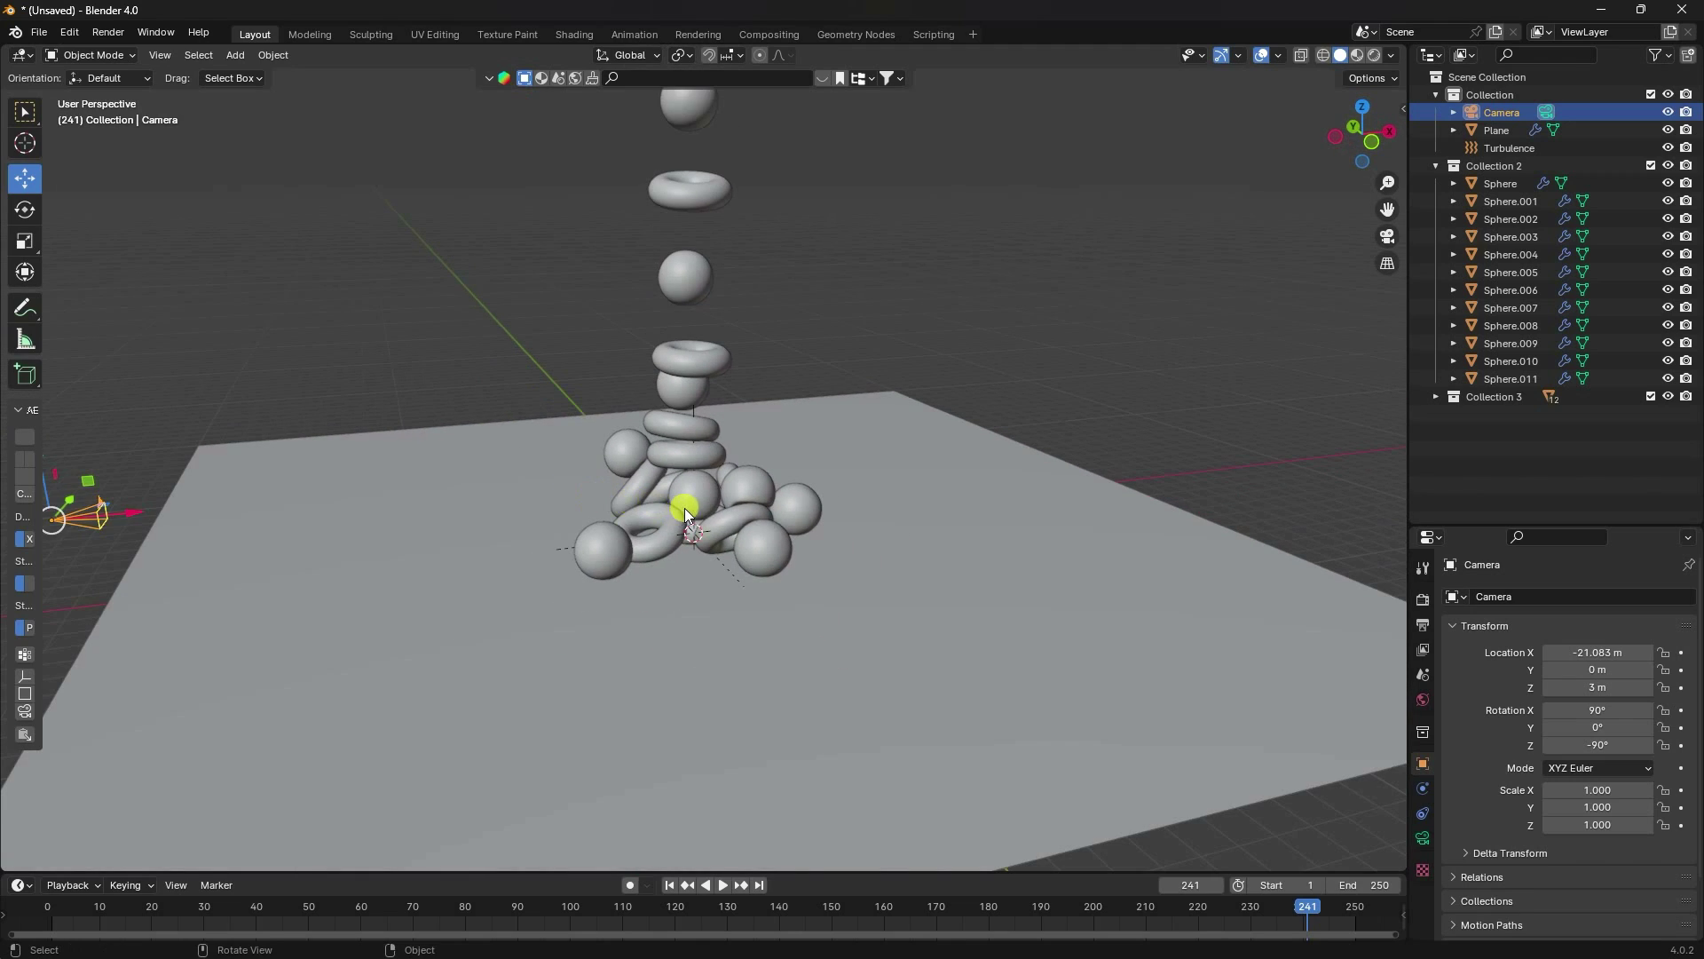
Step: Select the floor plane and switch it into Edit Mode
left_click(920, 493)
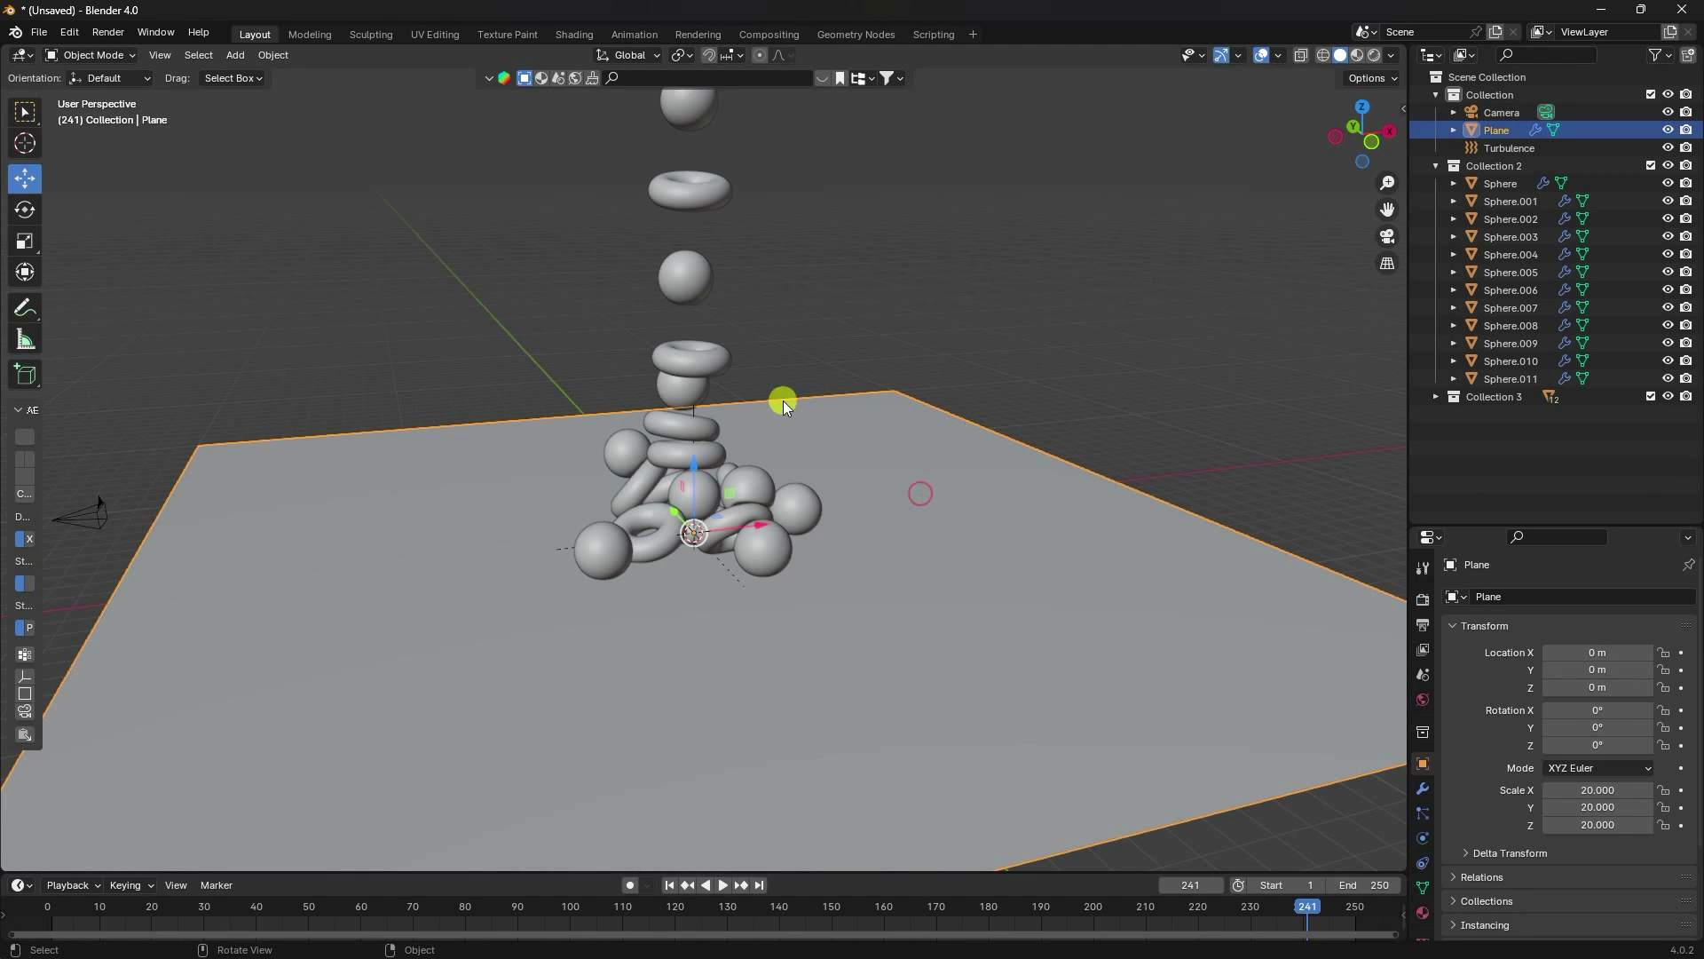
left_click(89, 55)
left_click(94, 94)
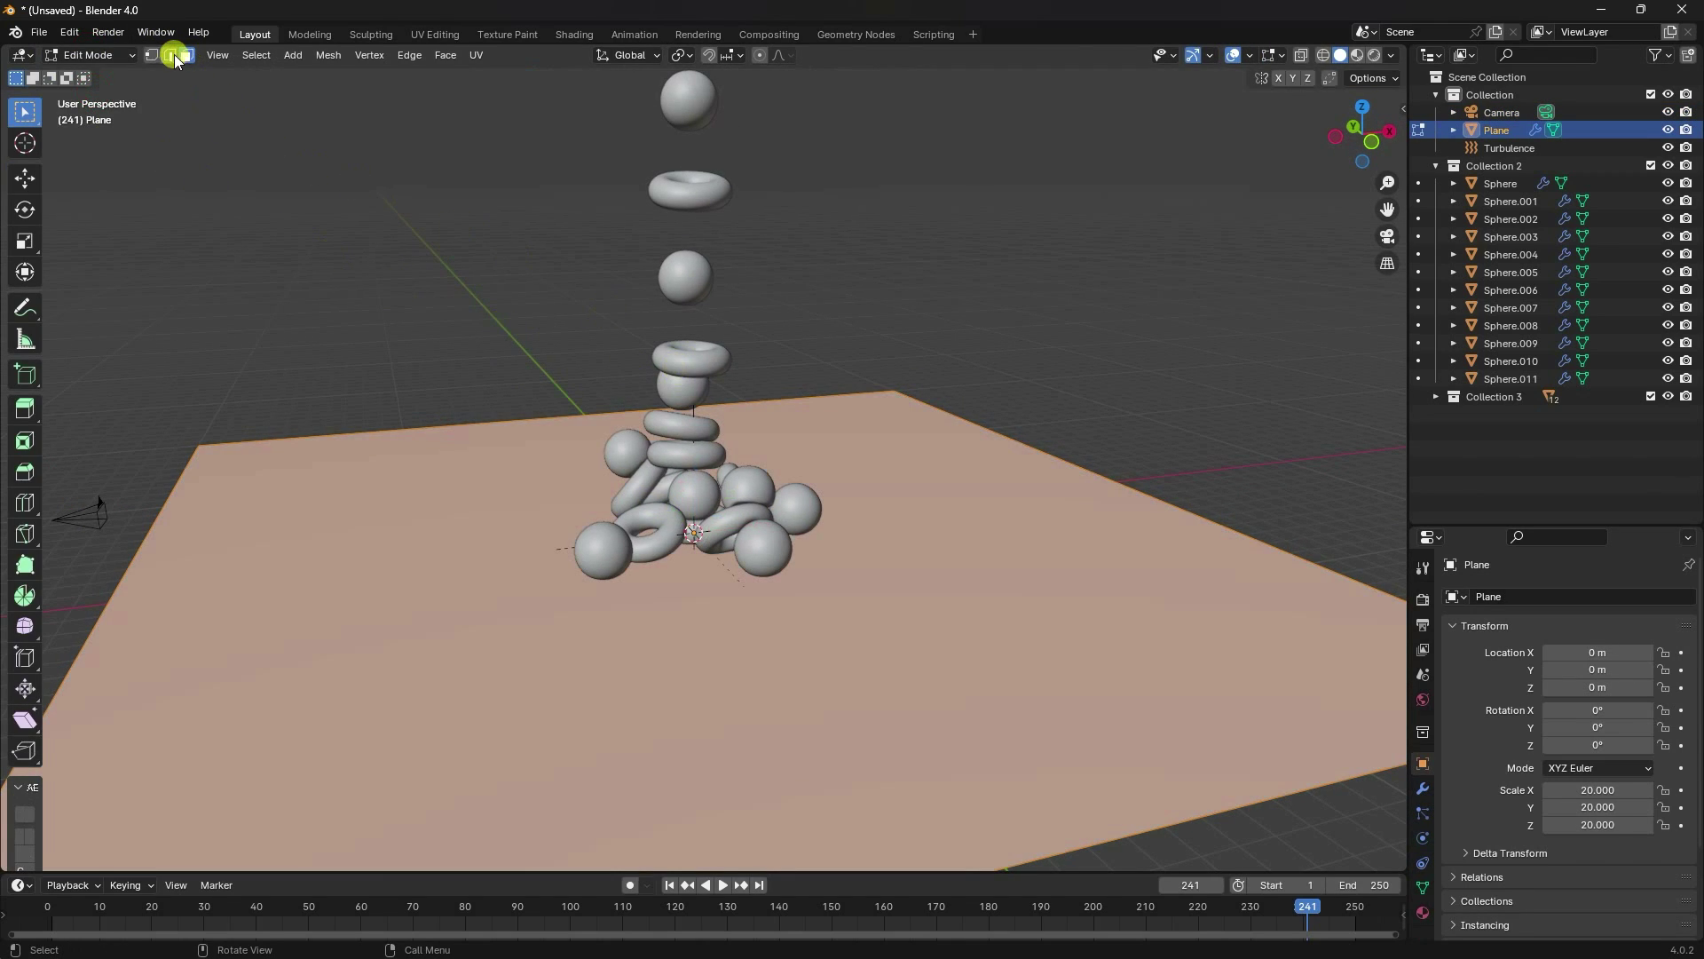
scroll(497, 344, "down", 3)
Step: Extrude the floor's far edge straight up into a vertical back wall
left_click(930, 440)
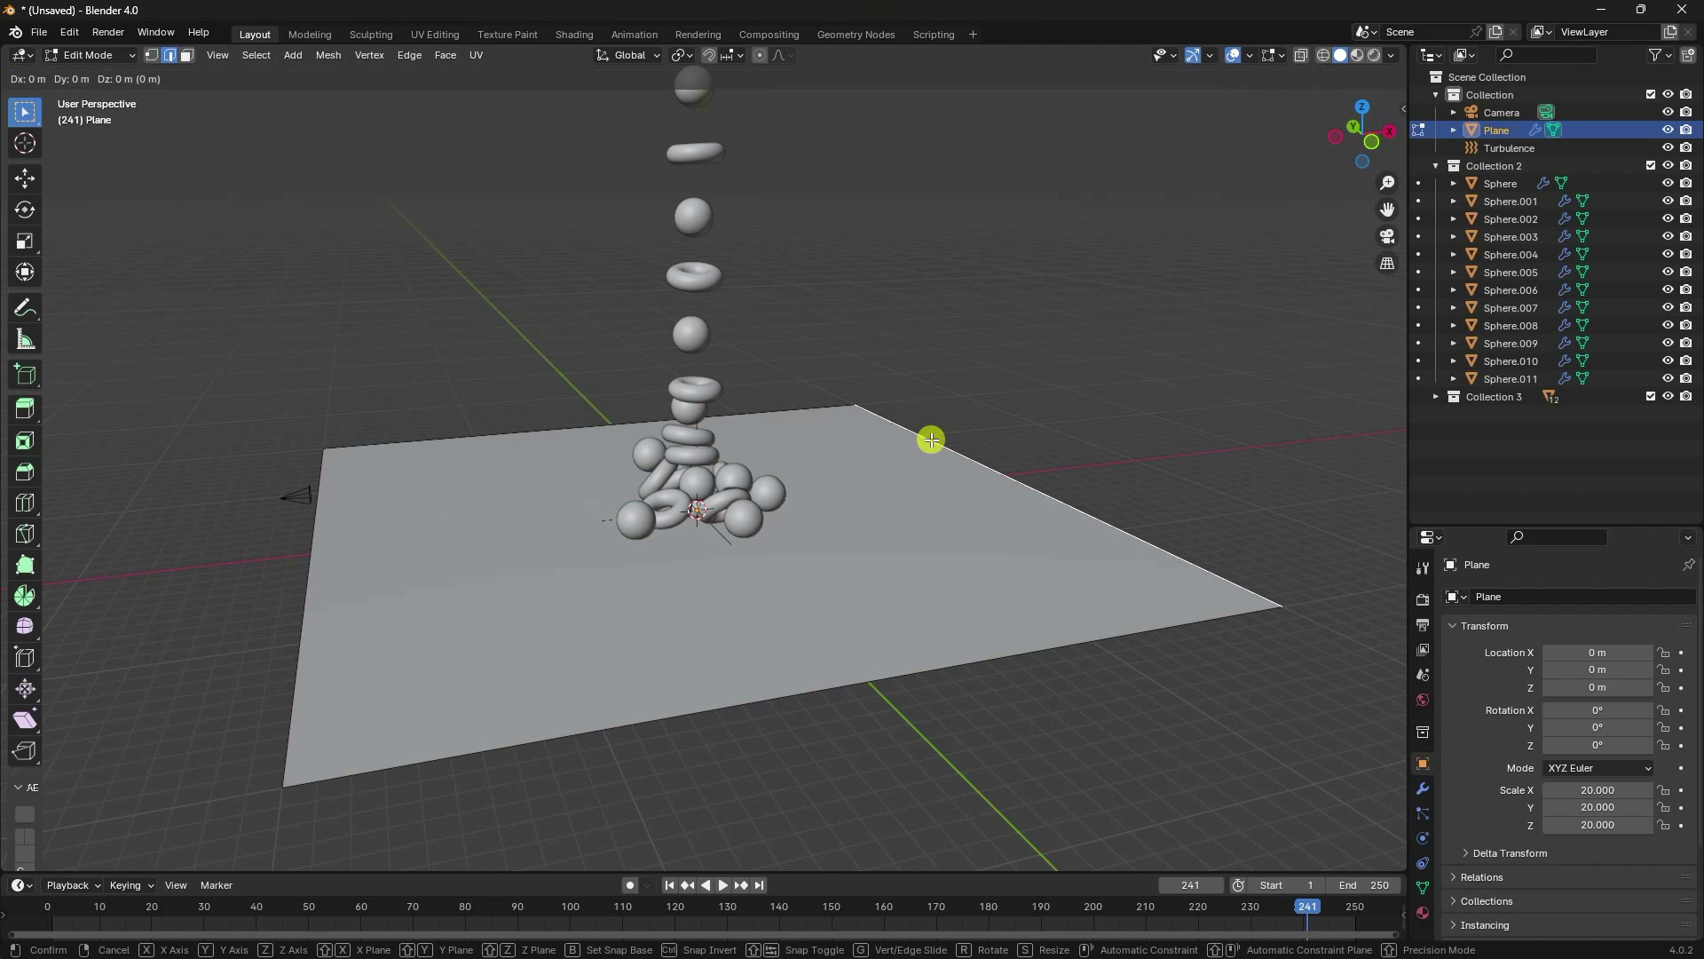
key("e")
right_click(931, 439)
left_click(25, 179)
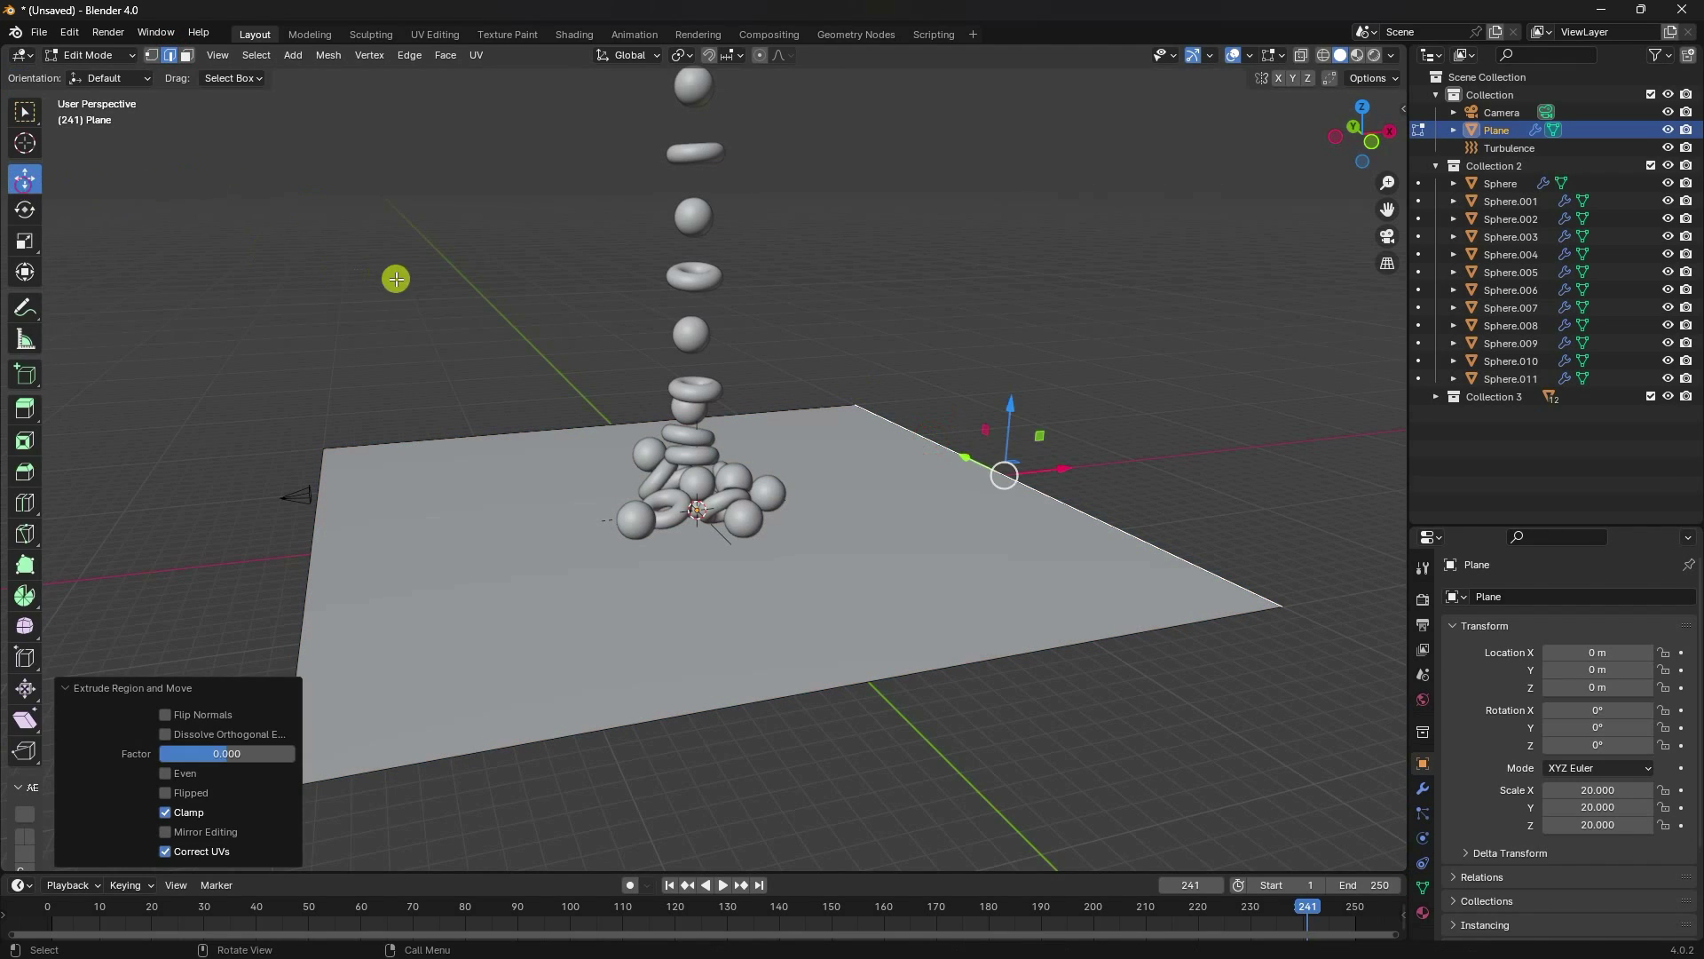
left_click_drag(1008, 416, 998, 176)
Step: Select the floor-to-wall corner edge and start adding a modifier
left_click(977, 460)
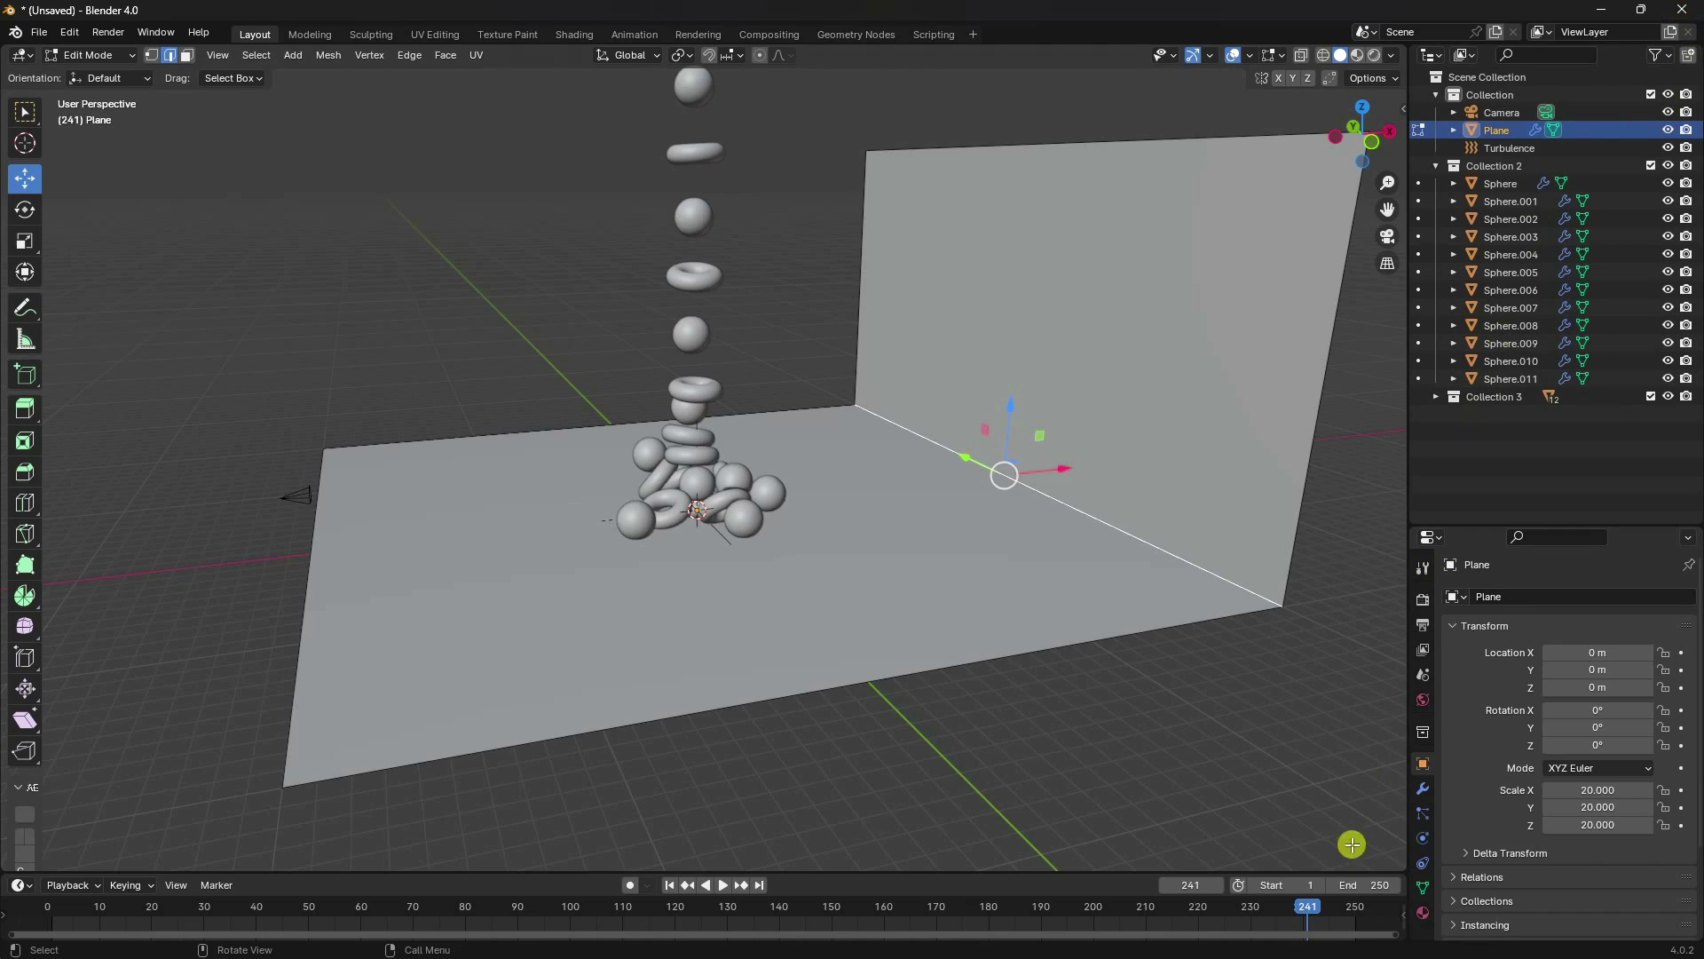
left_click(1423, 789)
left_click(1503, 600)
Step: Add a Bevel modifier with Amount 0.15 m and 40 segments
mouse_move(1465, 596)
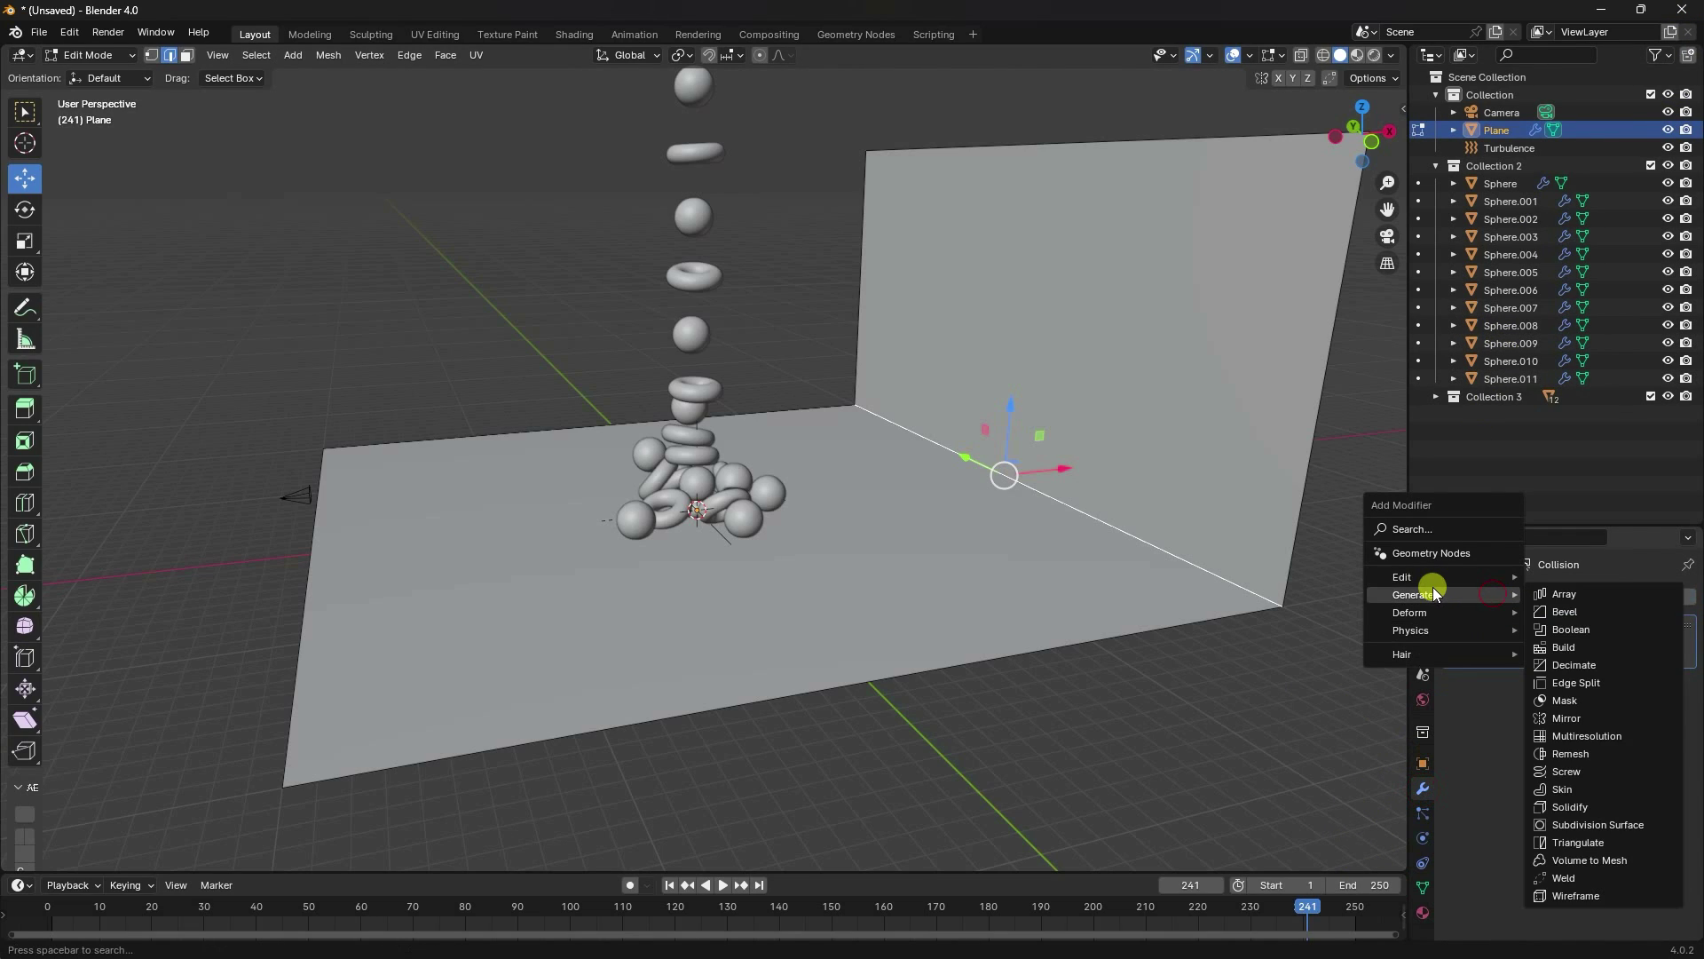
left_click(1572, 612)
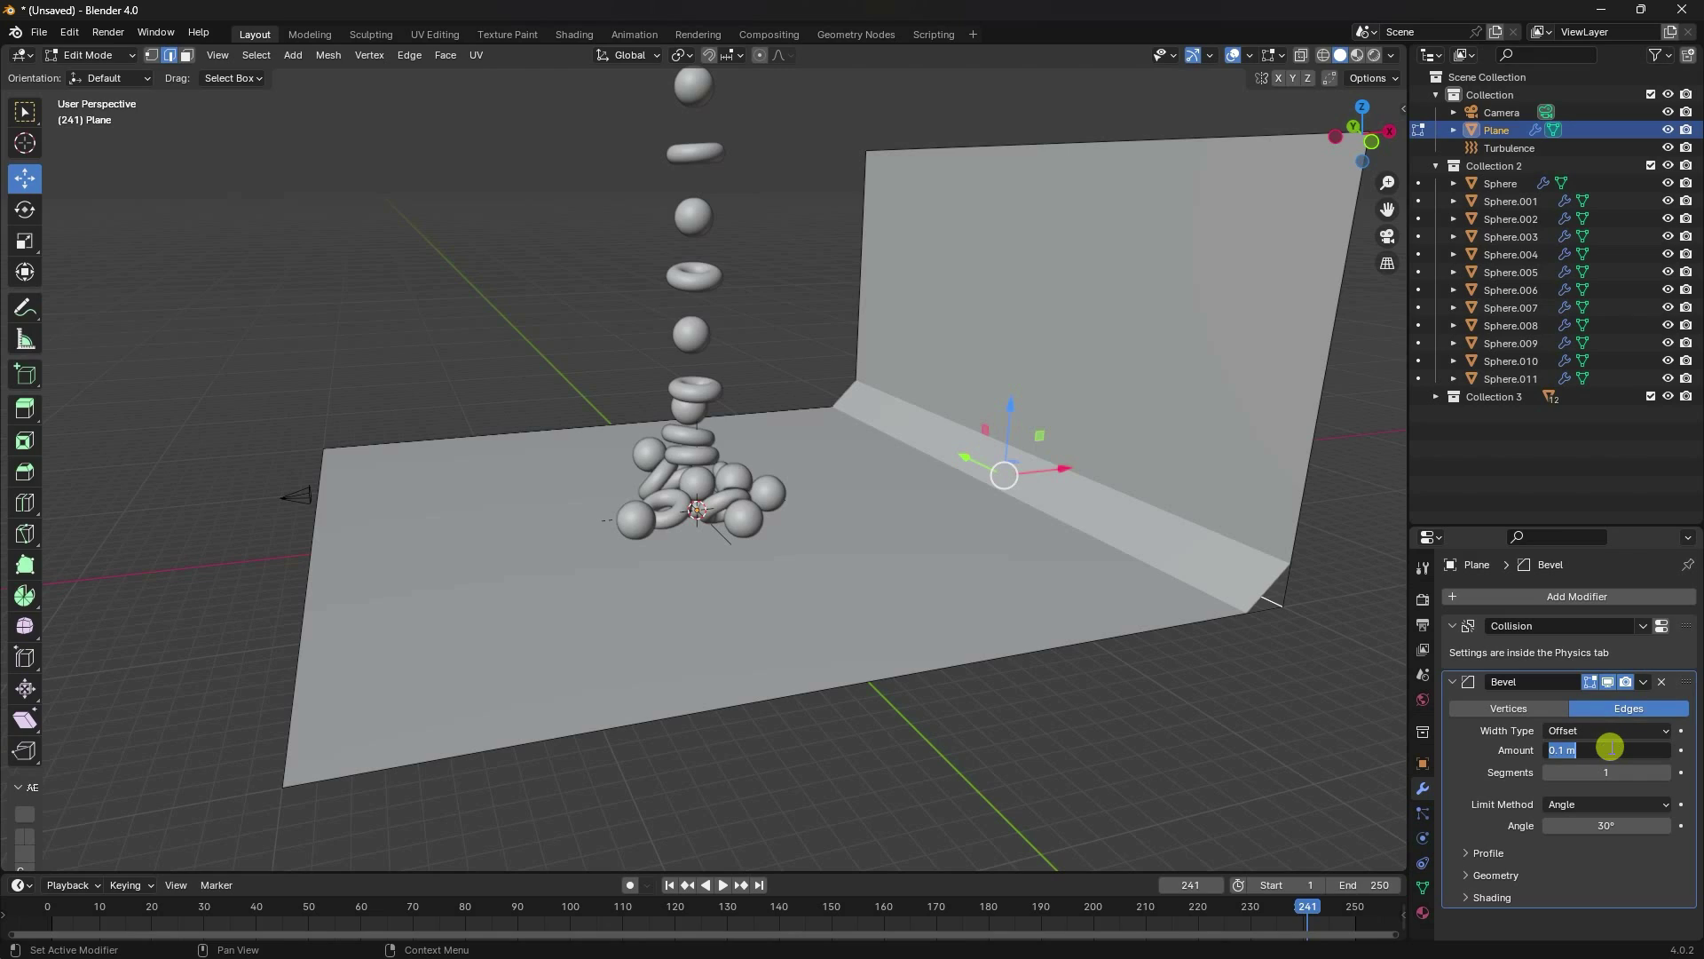
key("Tab")
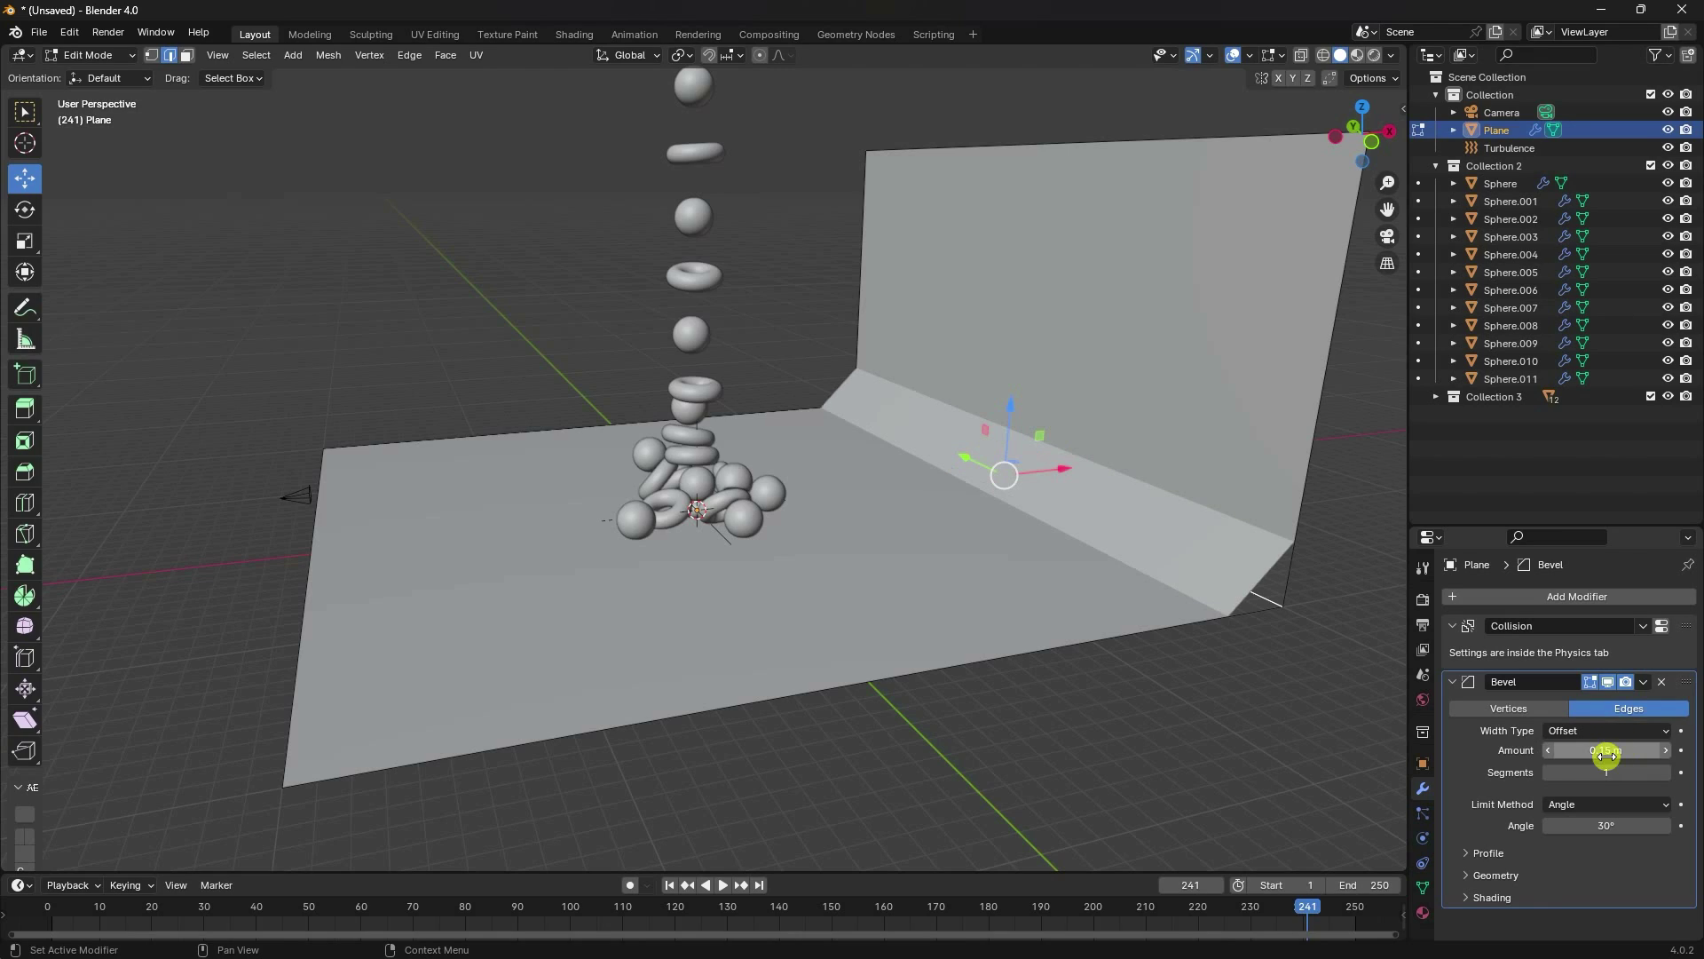
type("40")
key("Return")
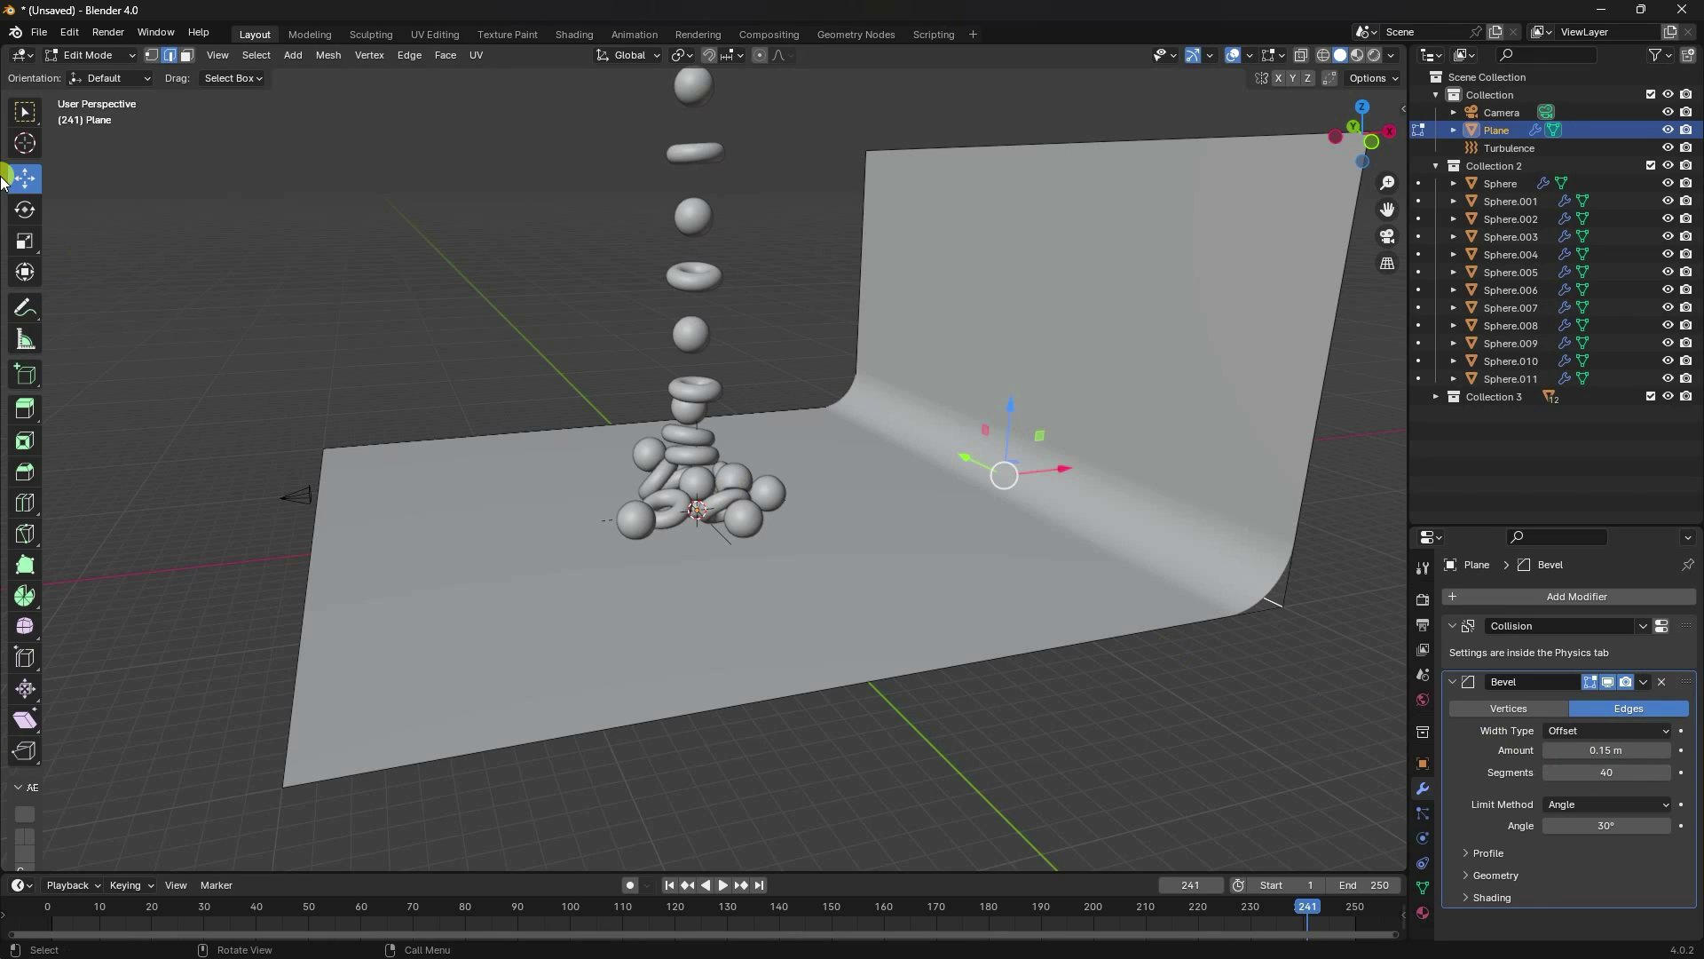
Step: Return to Object Mode, shade the backdrop smooth, and look through the camera
left_click(85, 55)
left_click(89, 76)
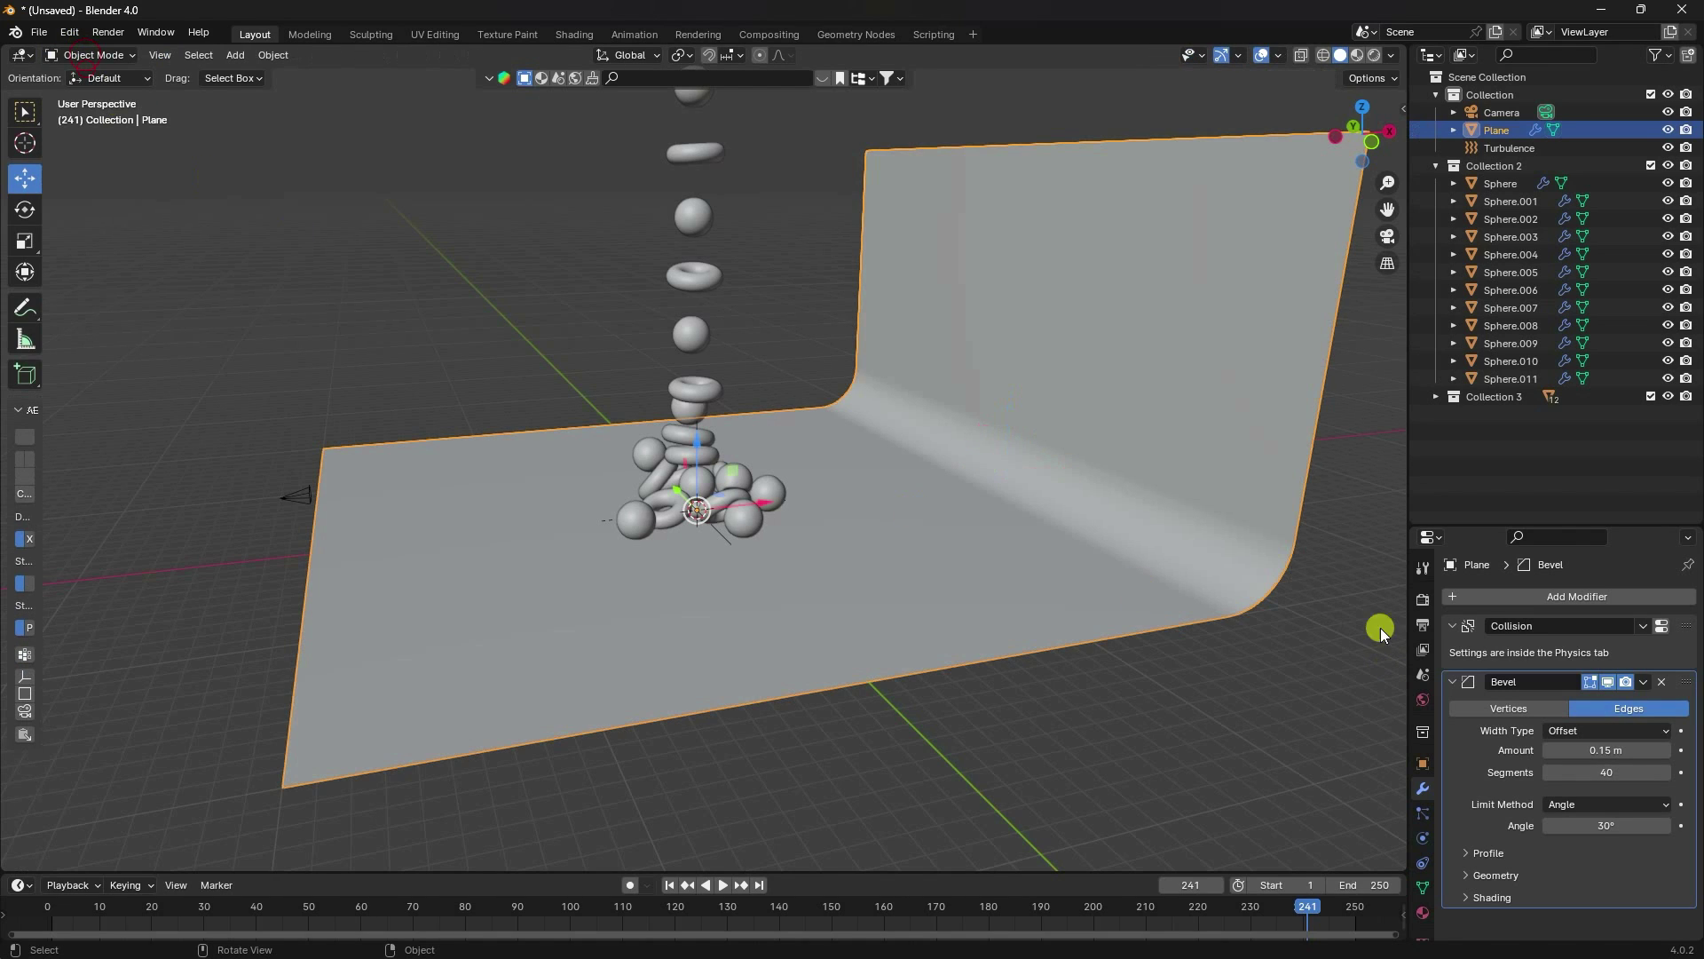
right_click(1132, 467)
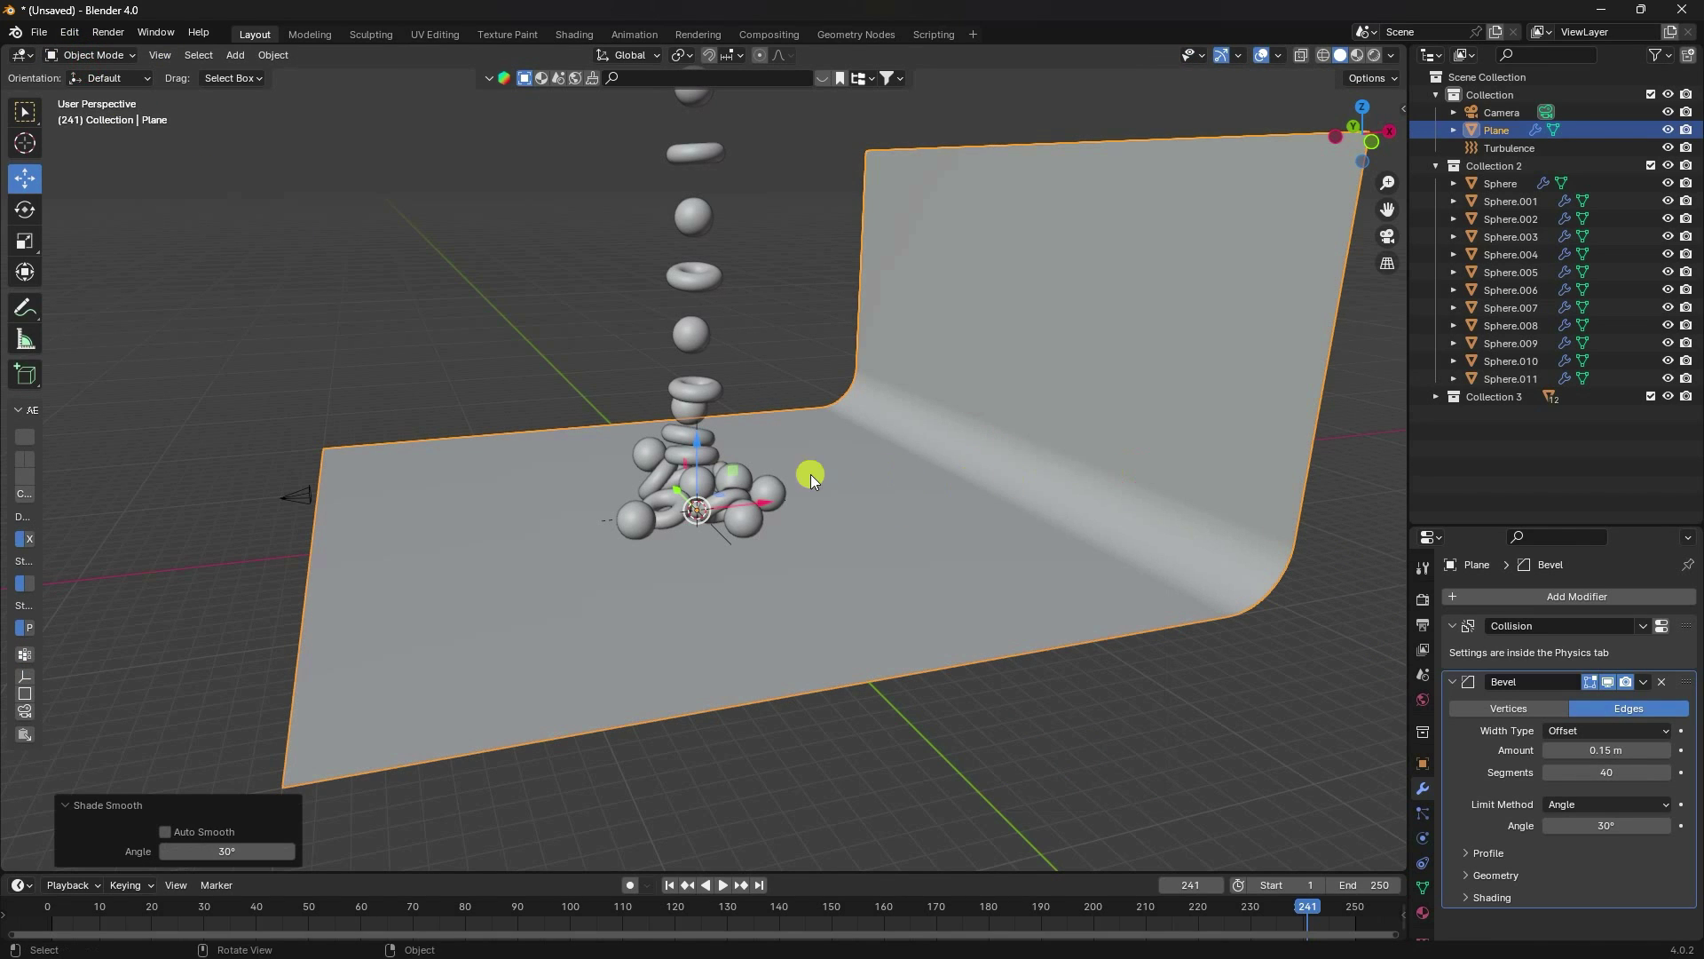
key("KP_0")
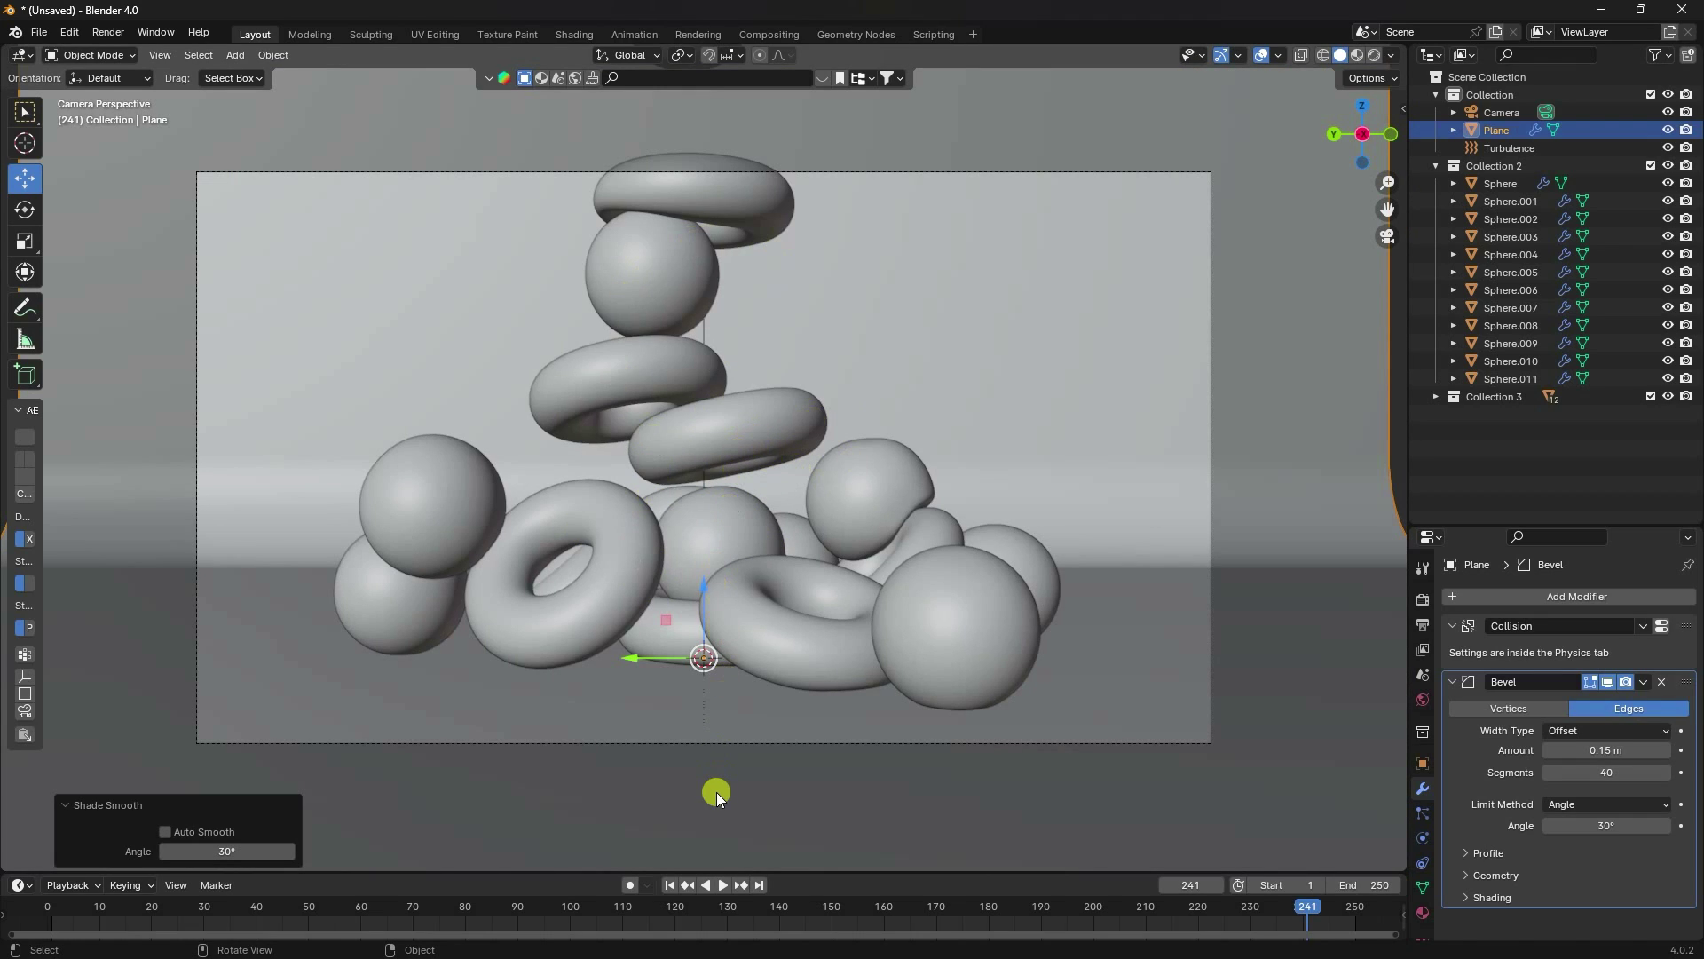
left_click(1424, 700)
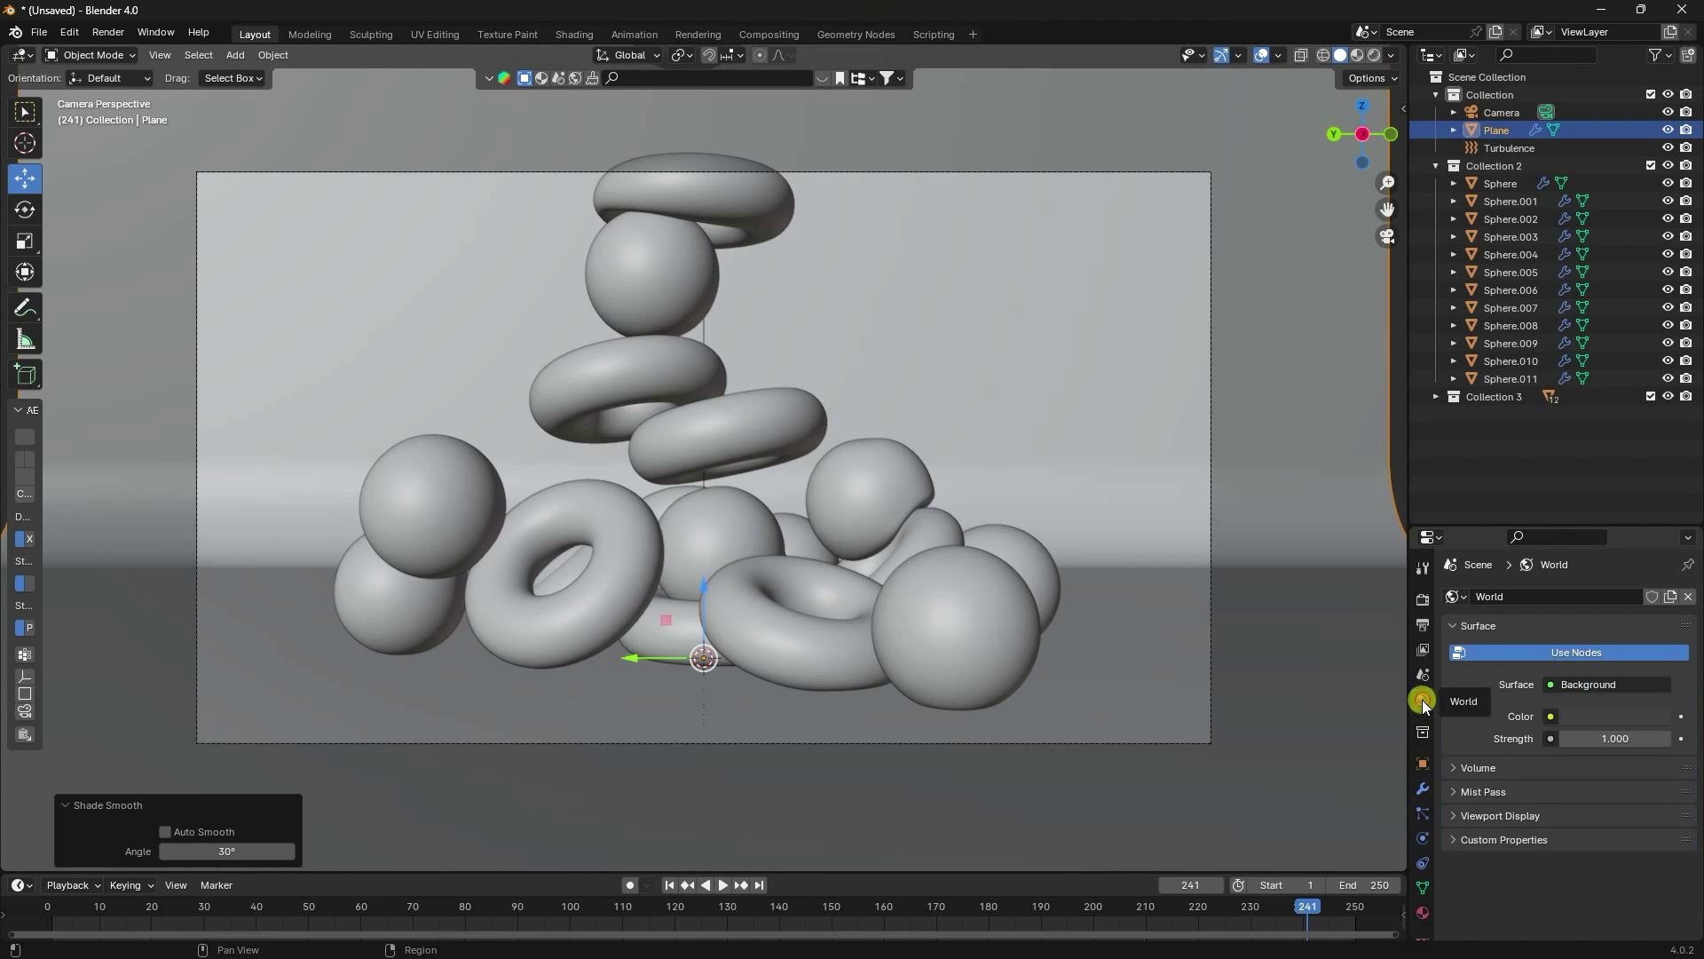
Step: Set the world colour to an Environment Texture using artist_workshop_4k.exr from the HDRI folder
left_click(1547, 715)
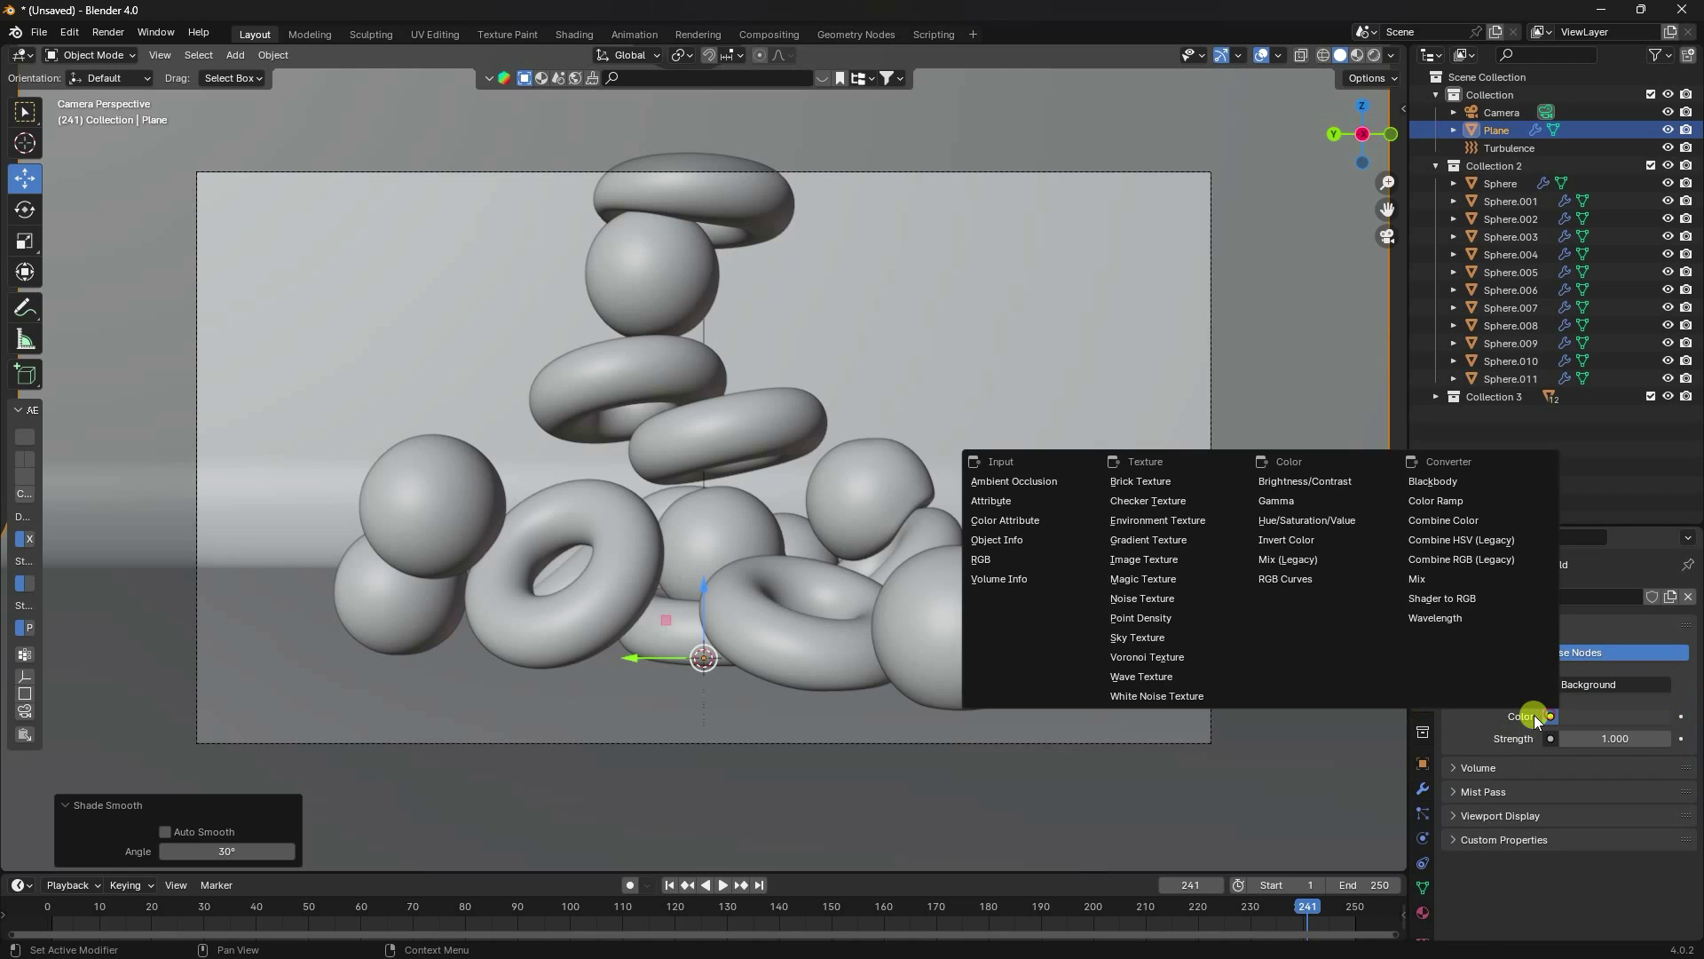
left_click(1150, 520)
left_click(1654, 742)
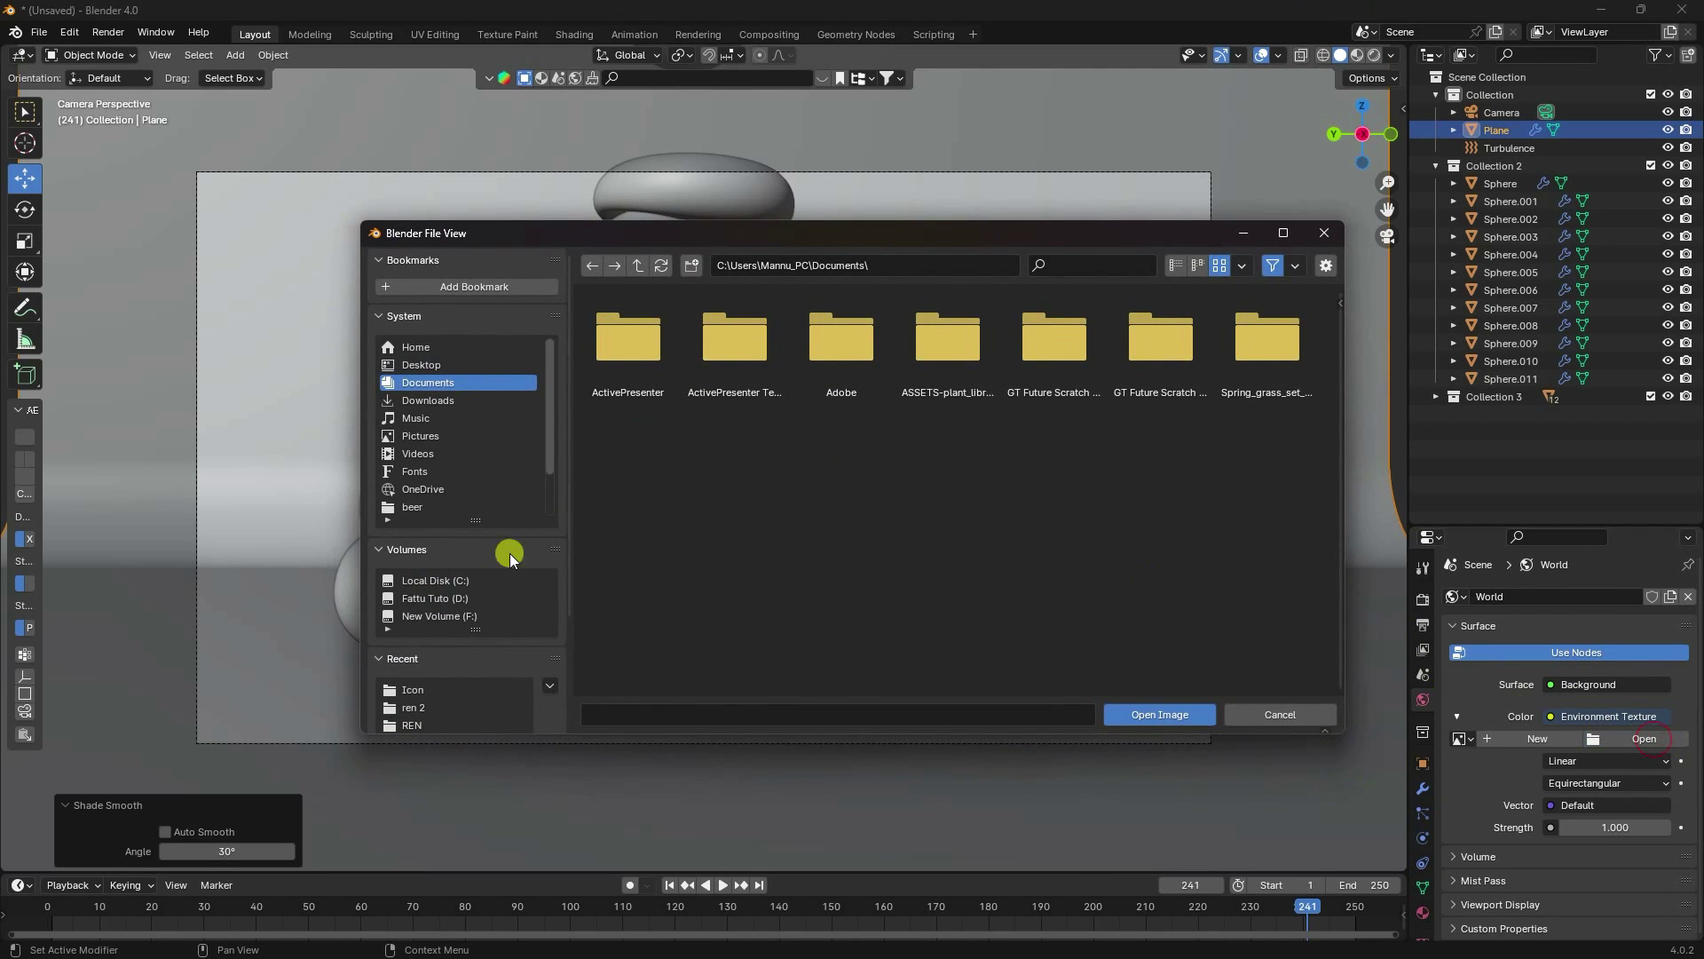
scroll(428, 694, "down", 3)
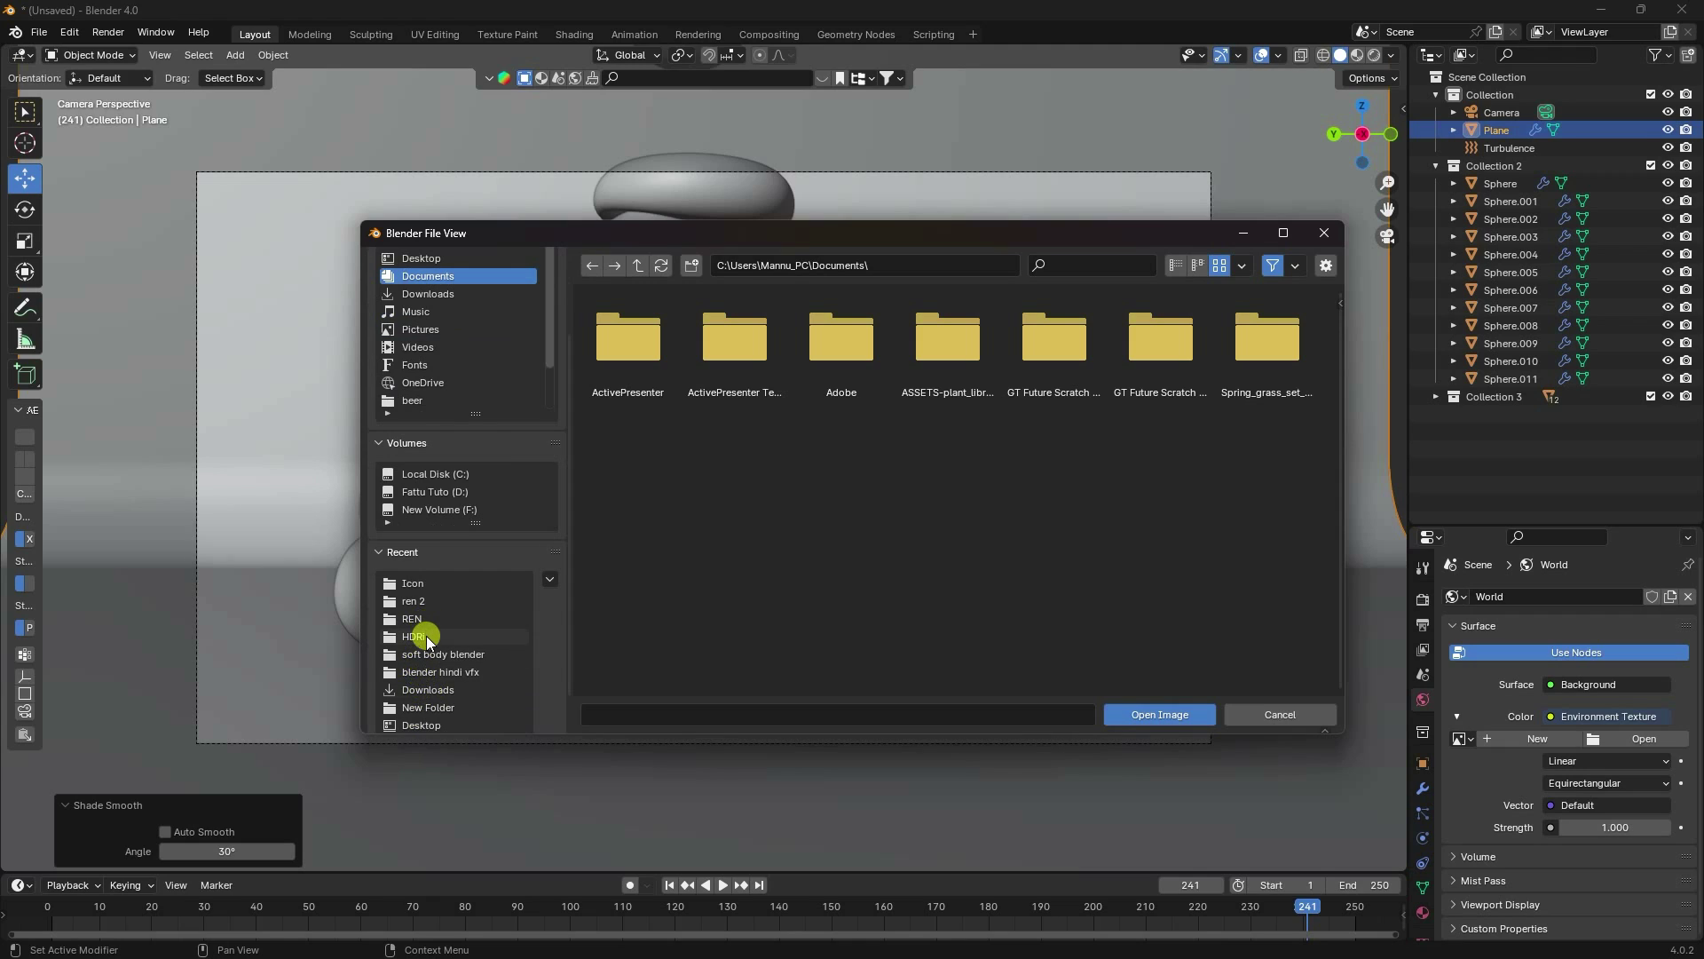
left_click(728, 349)
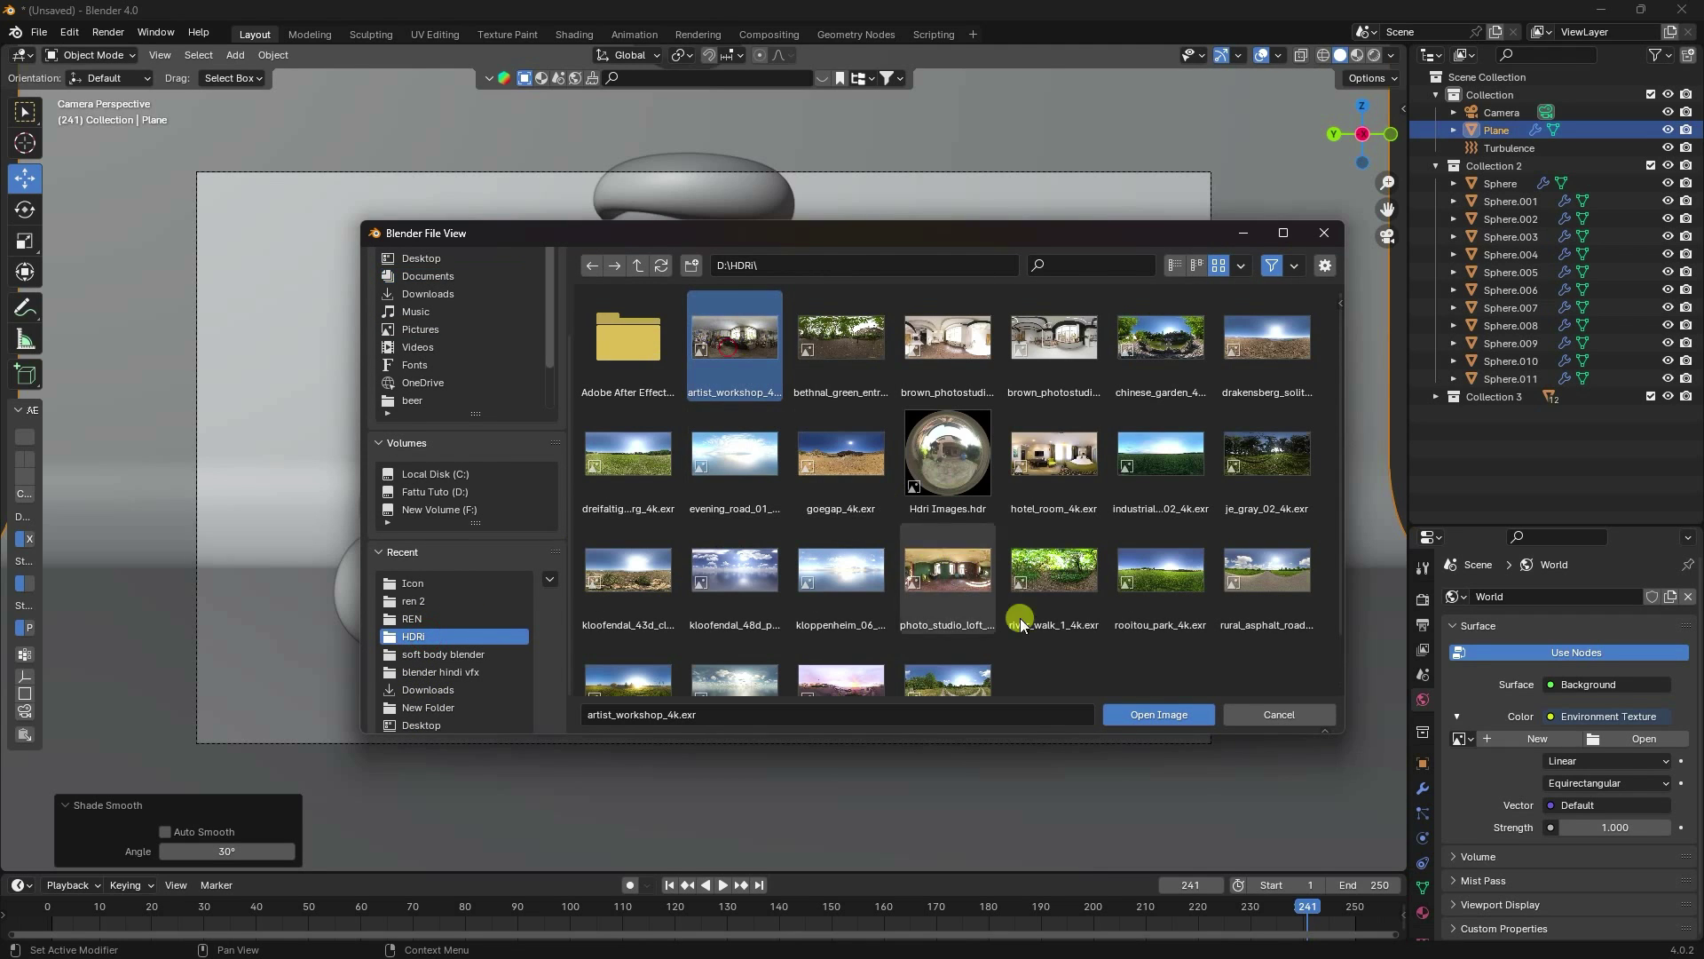
left_click(1140, 719)
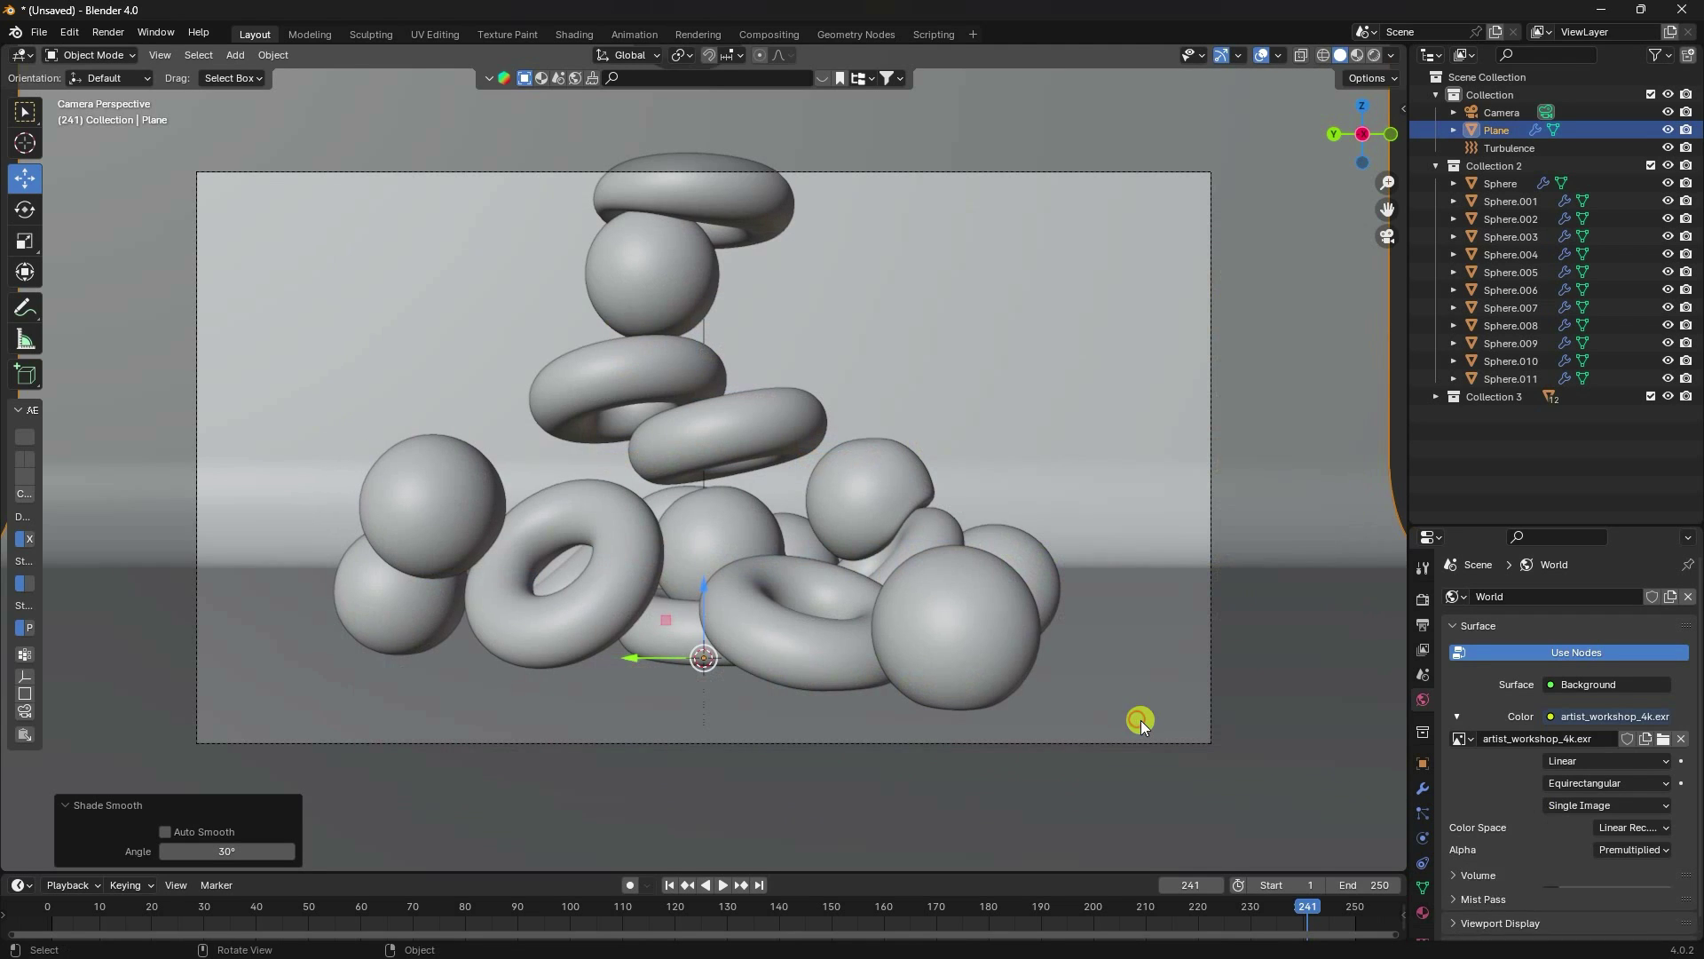
left_click(236, 55)
Step: Add an area light and raise it to just above the pile
mouse_move(266, 289)
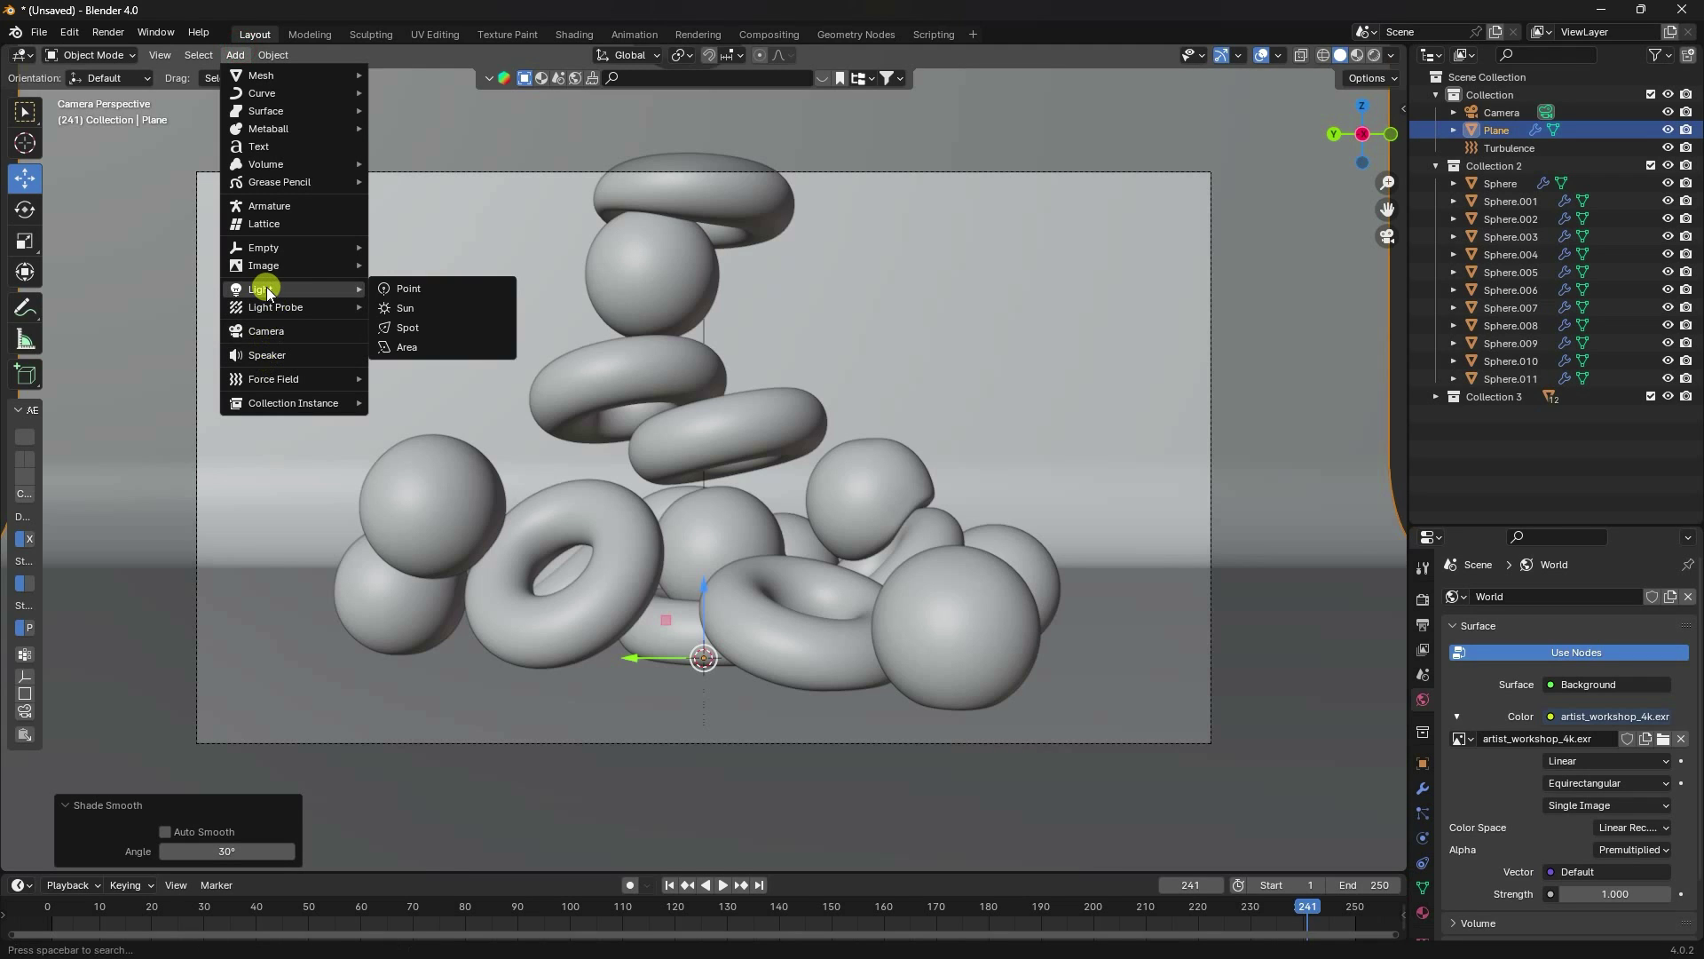
left_click(396, 347)
left_click_drag(707, 590, 755, 772)
scroll(589, 578, "down", 4)
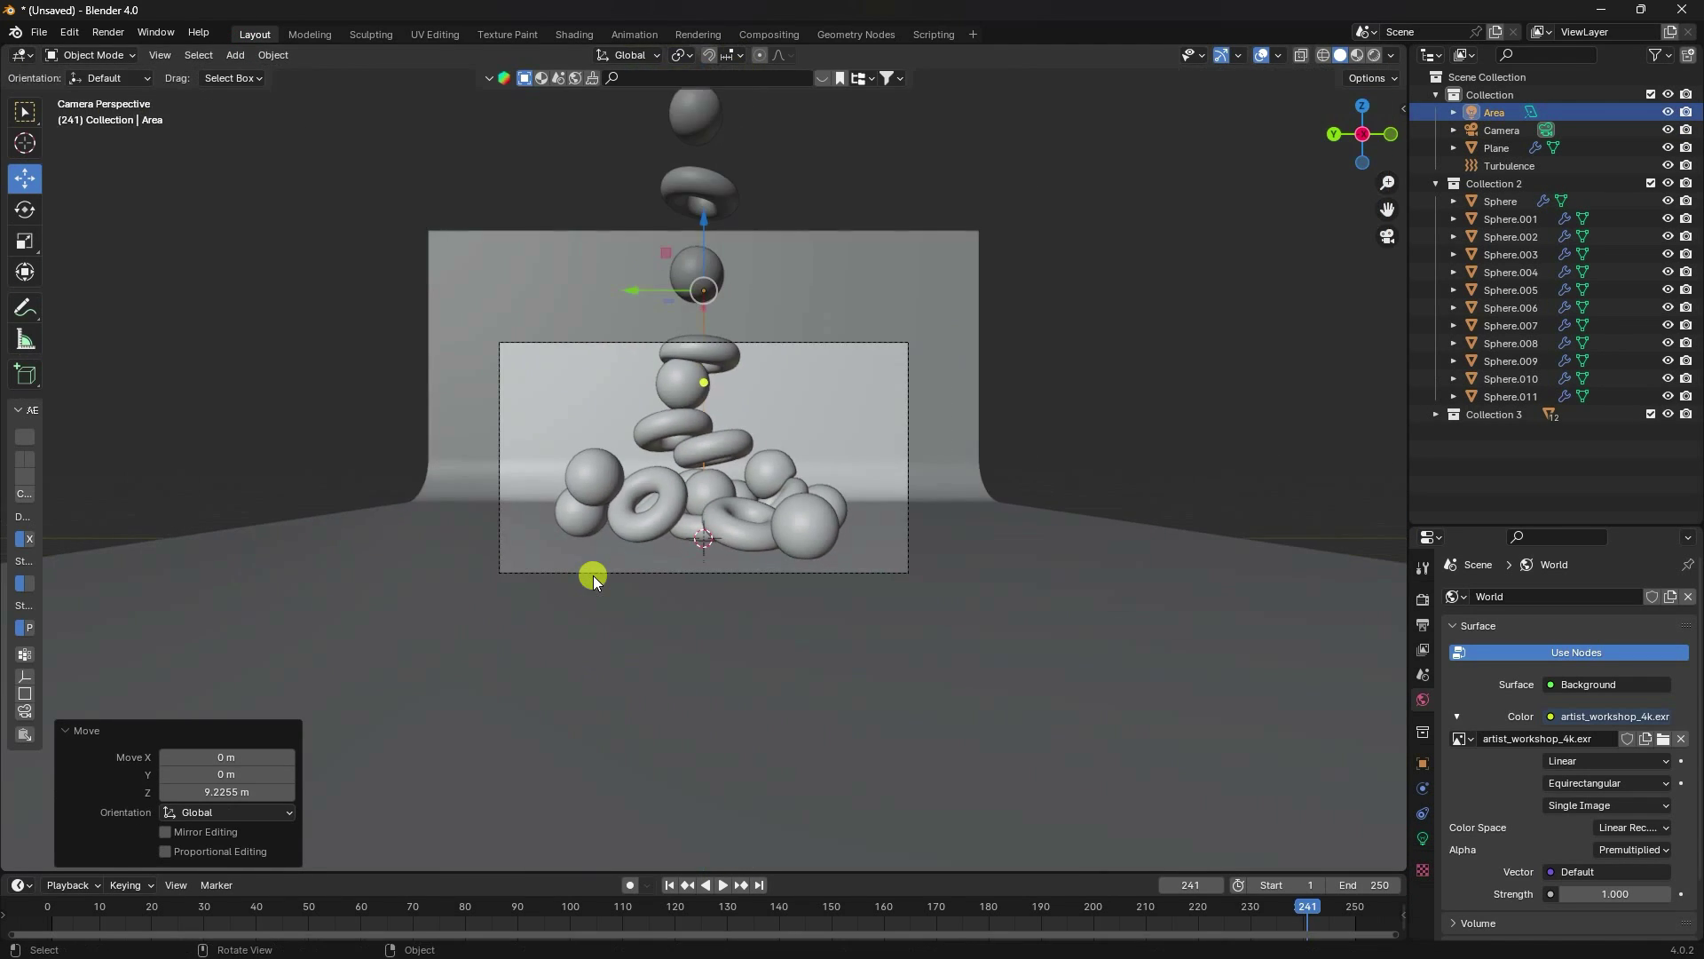
middle_click_drag(590, 578, 641, 610)
scroll(642, 611, "down", 6)
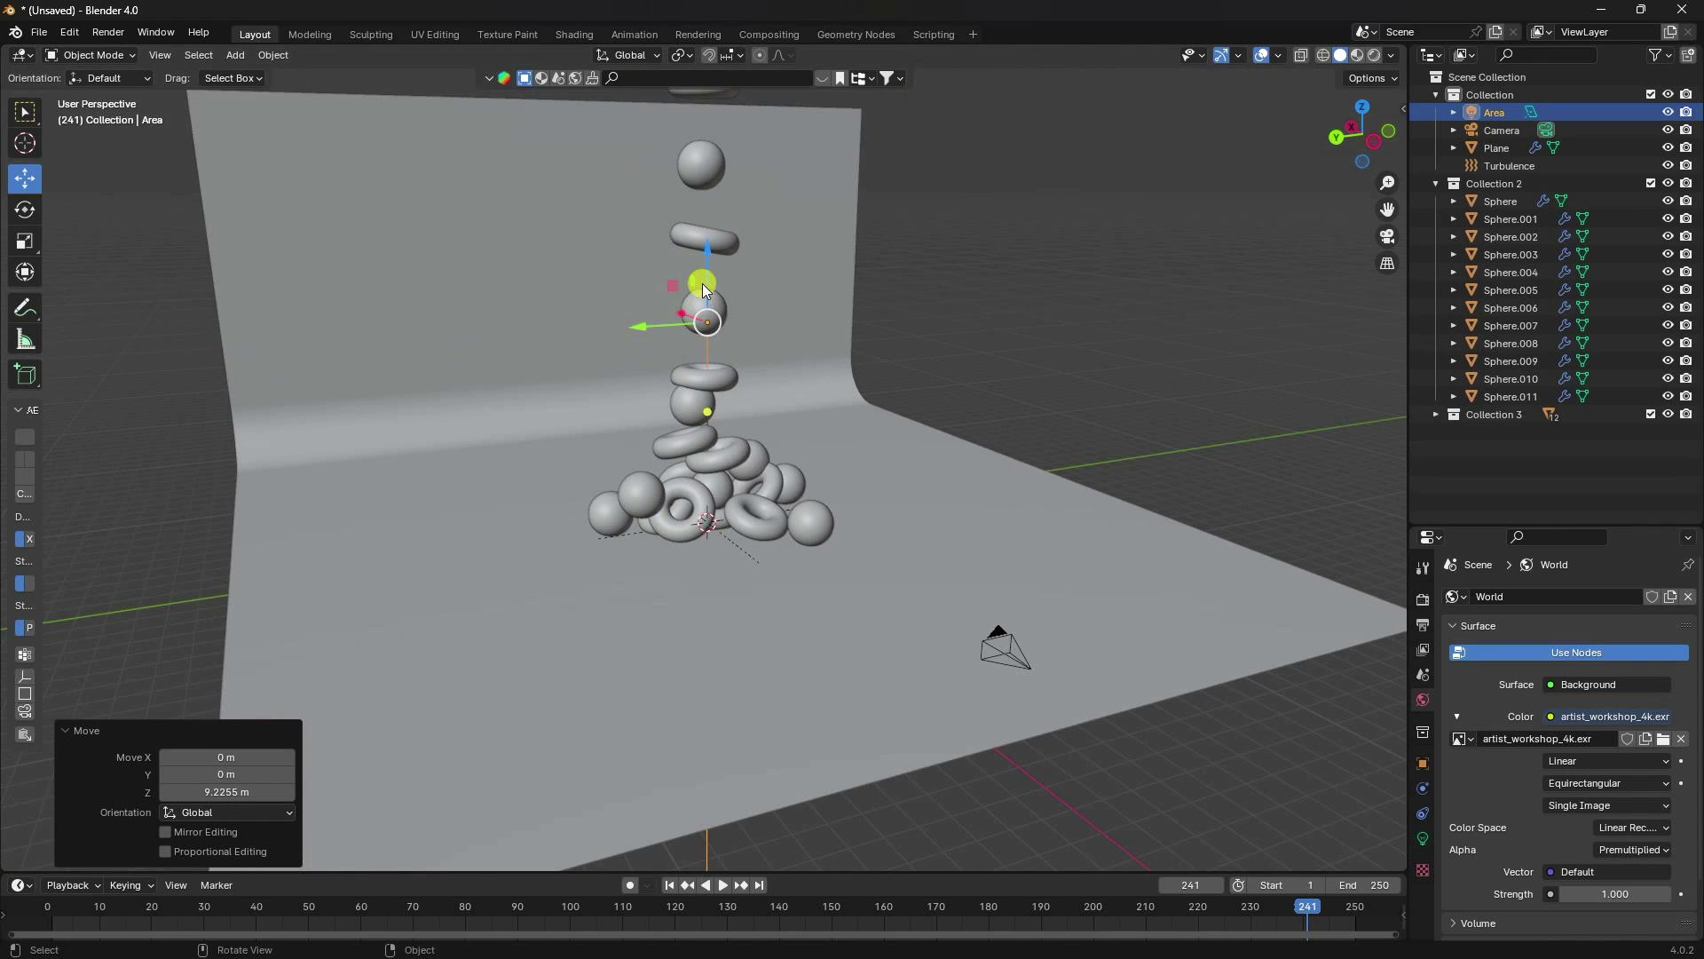
left_click_drag(707, 255, 704, 210)
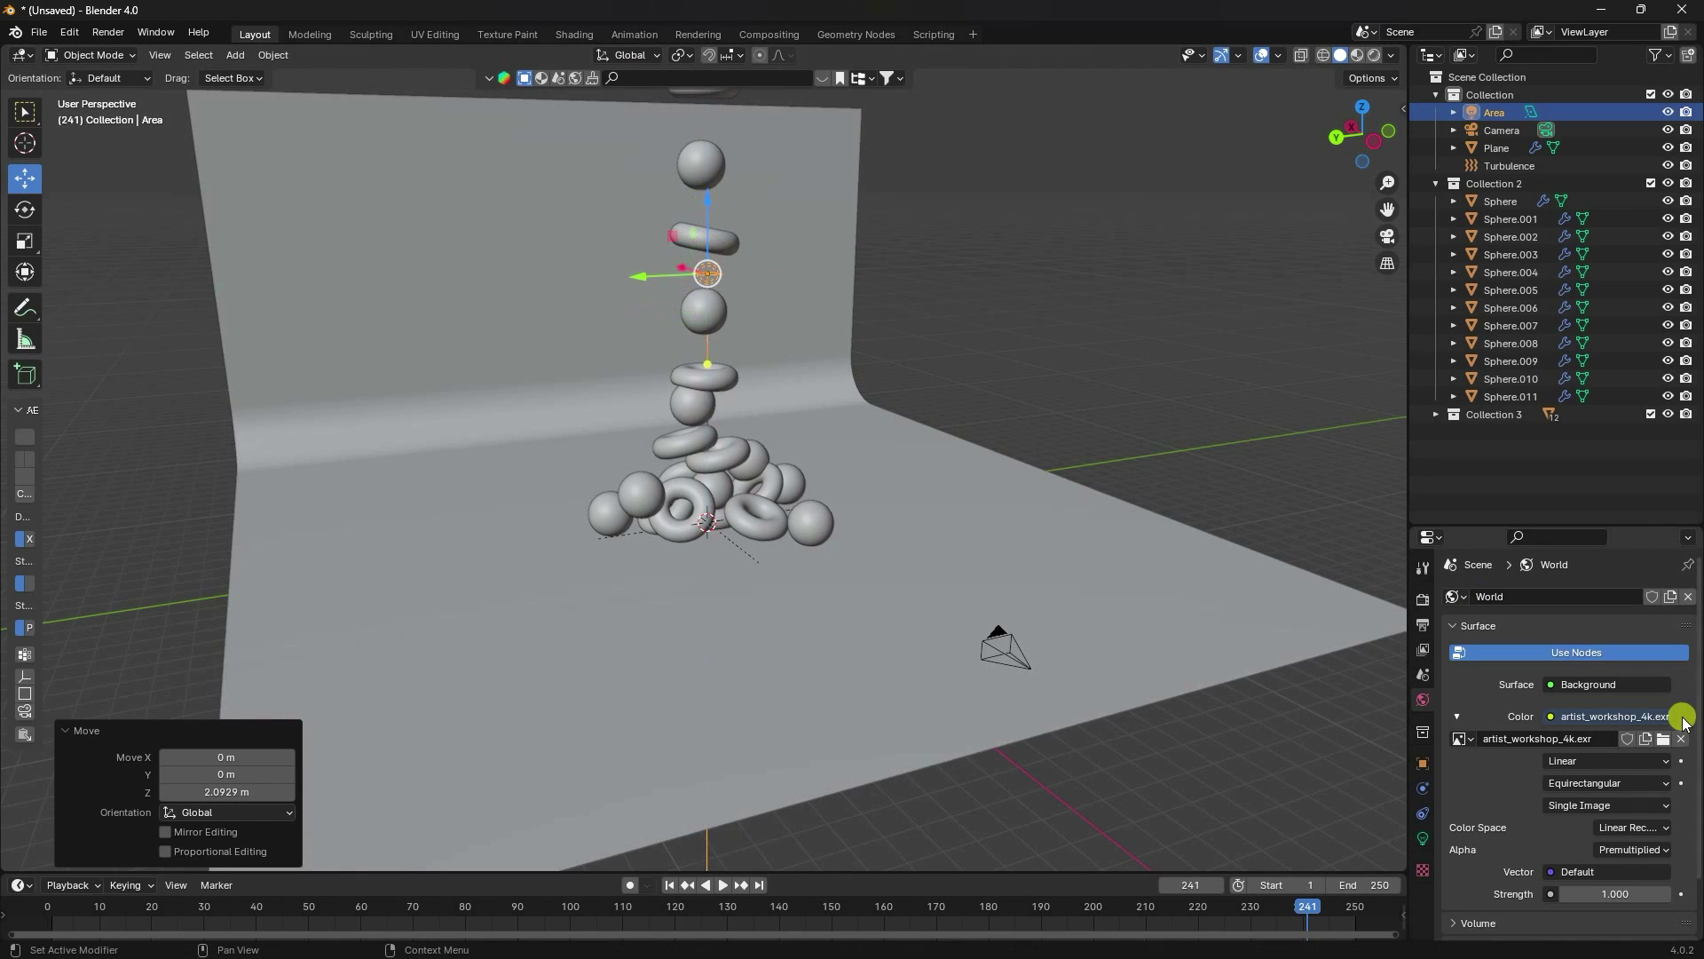
Step: Give the area light a 5 m size and 150 W power, then view through the camera
left_click(1422, 839)
double_click(1608, 827)
type("5")
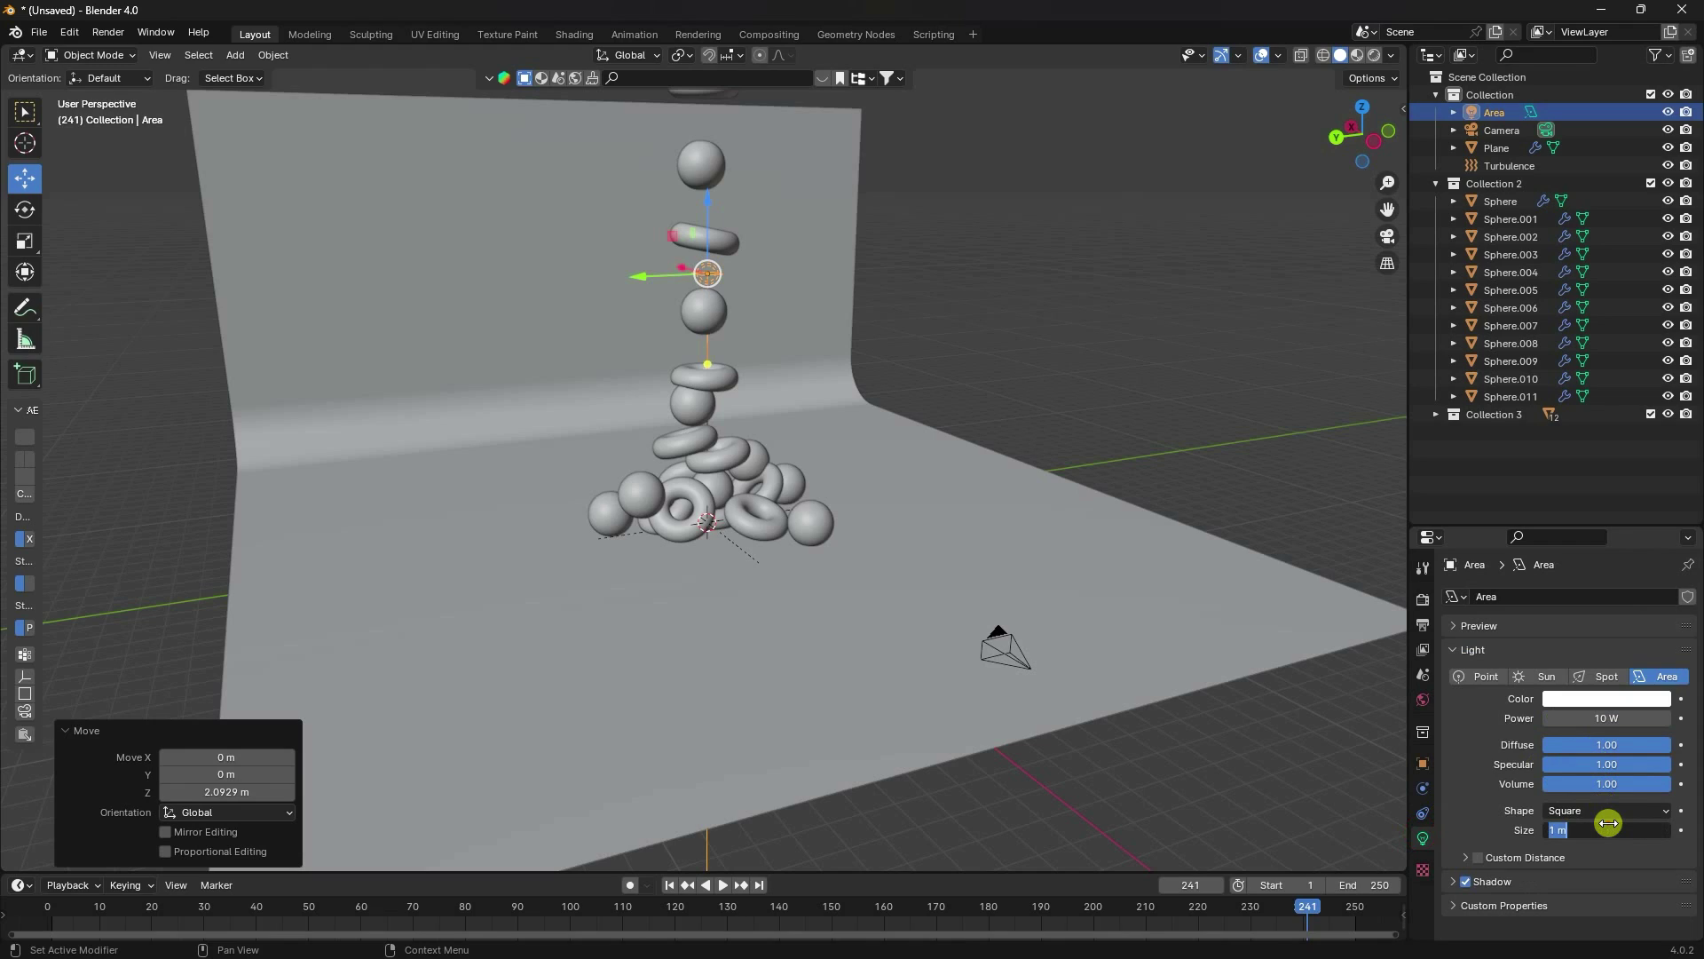
key("Return")
double_click(1608, 718)
type("1")
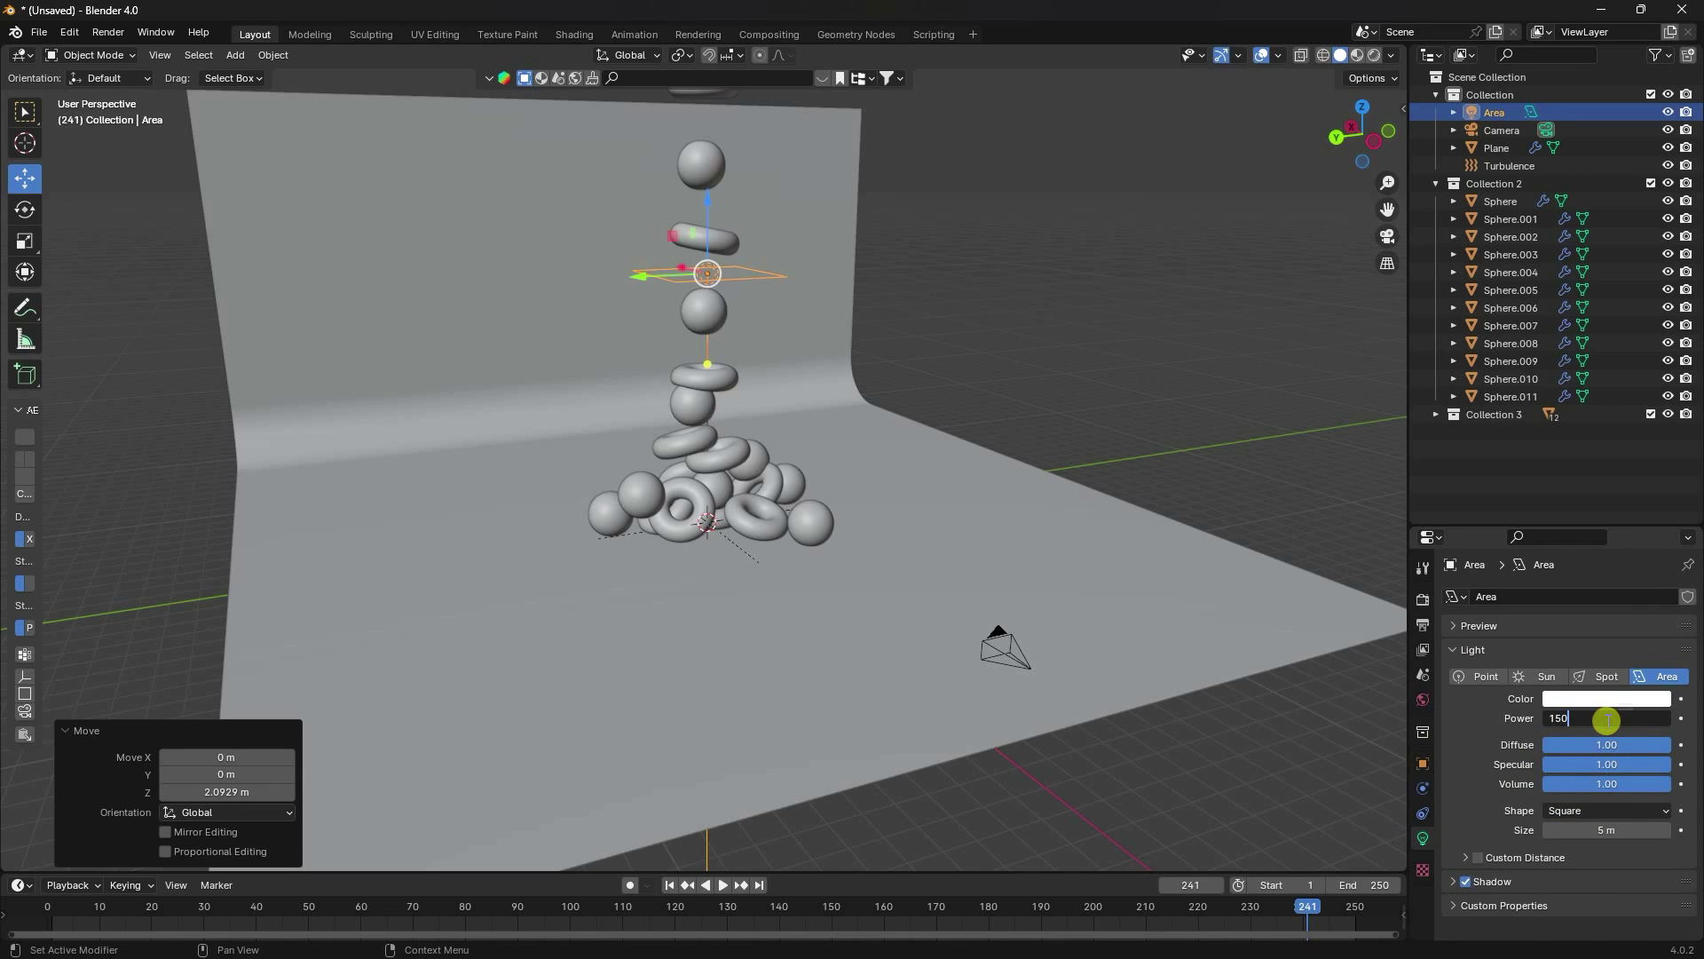
key("Return")
middle_click_drag(809, 471, 748, 453)
key("KP_0")
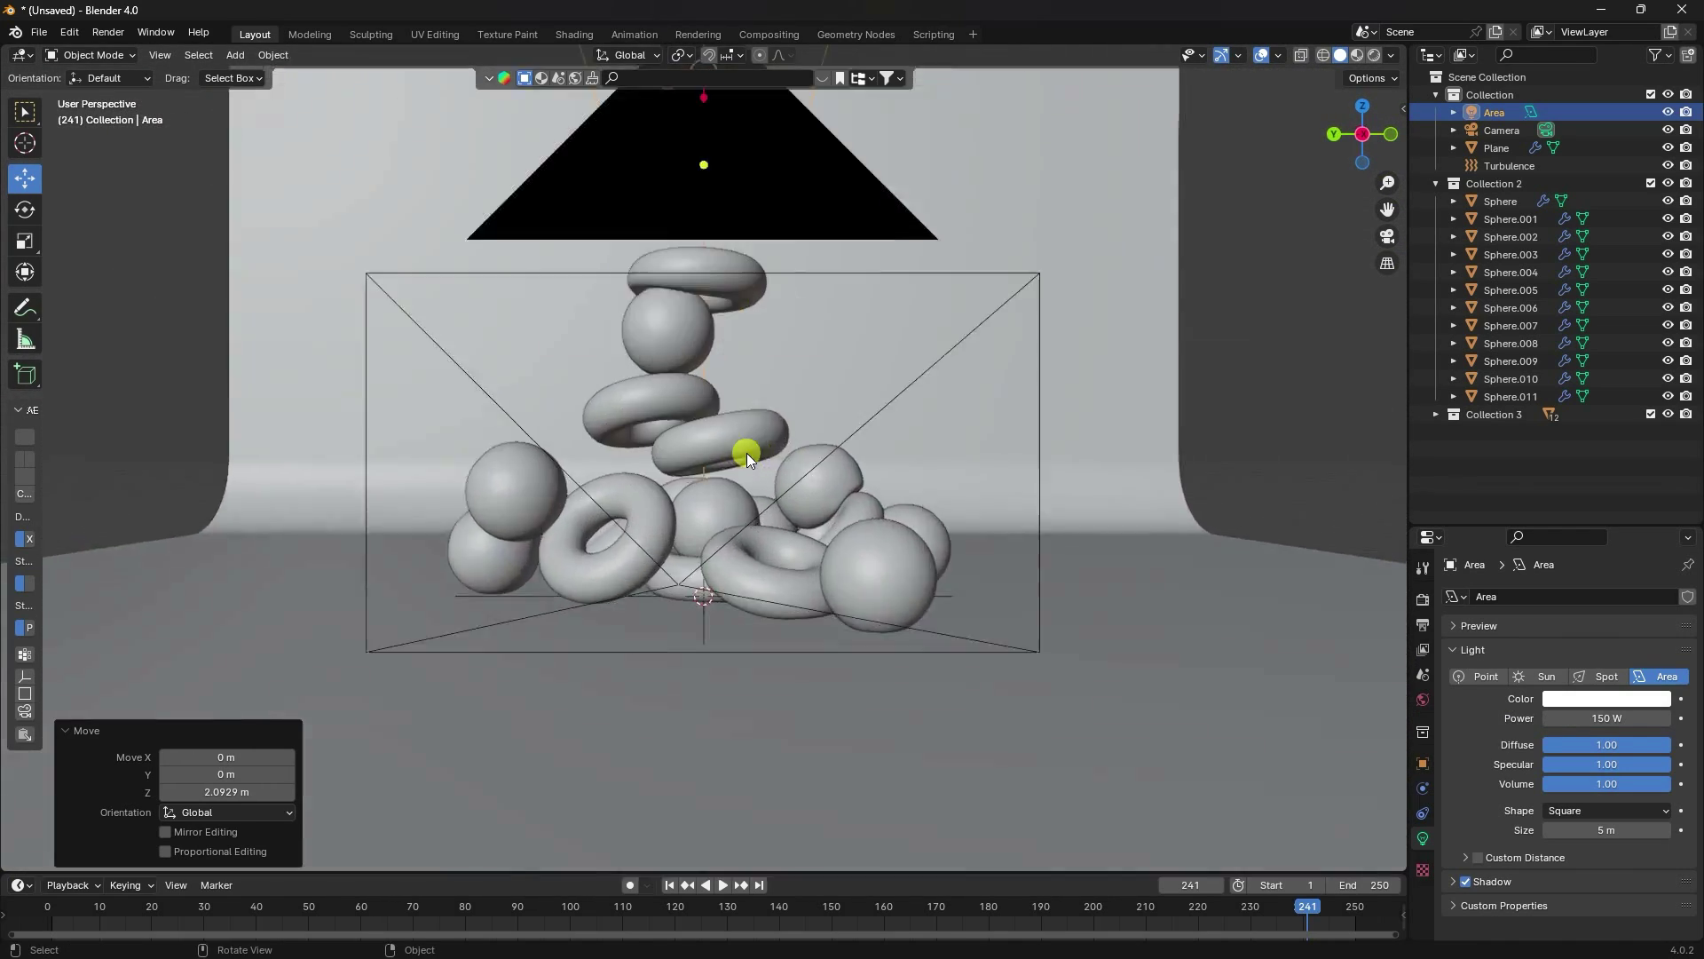
scroll(705, 428, "up", 5)
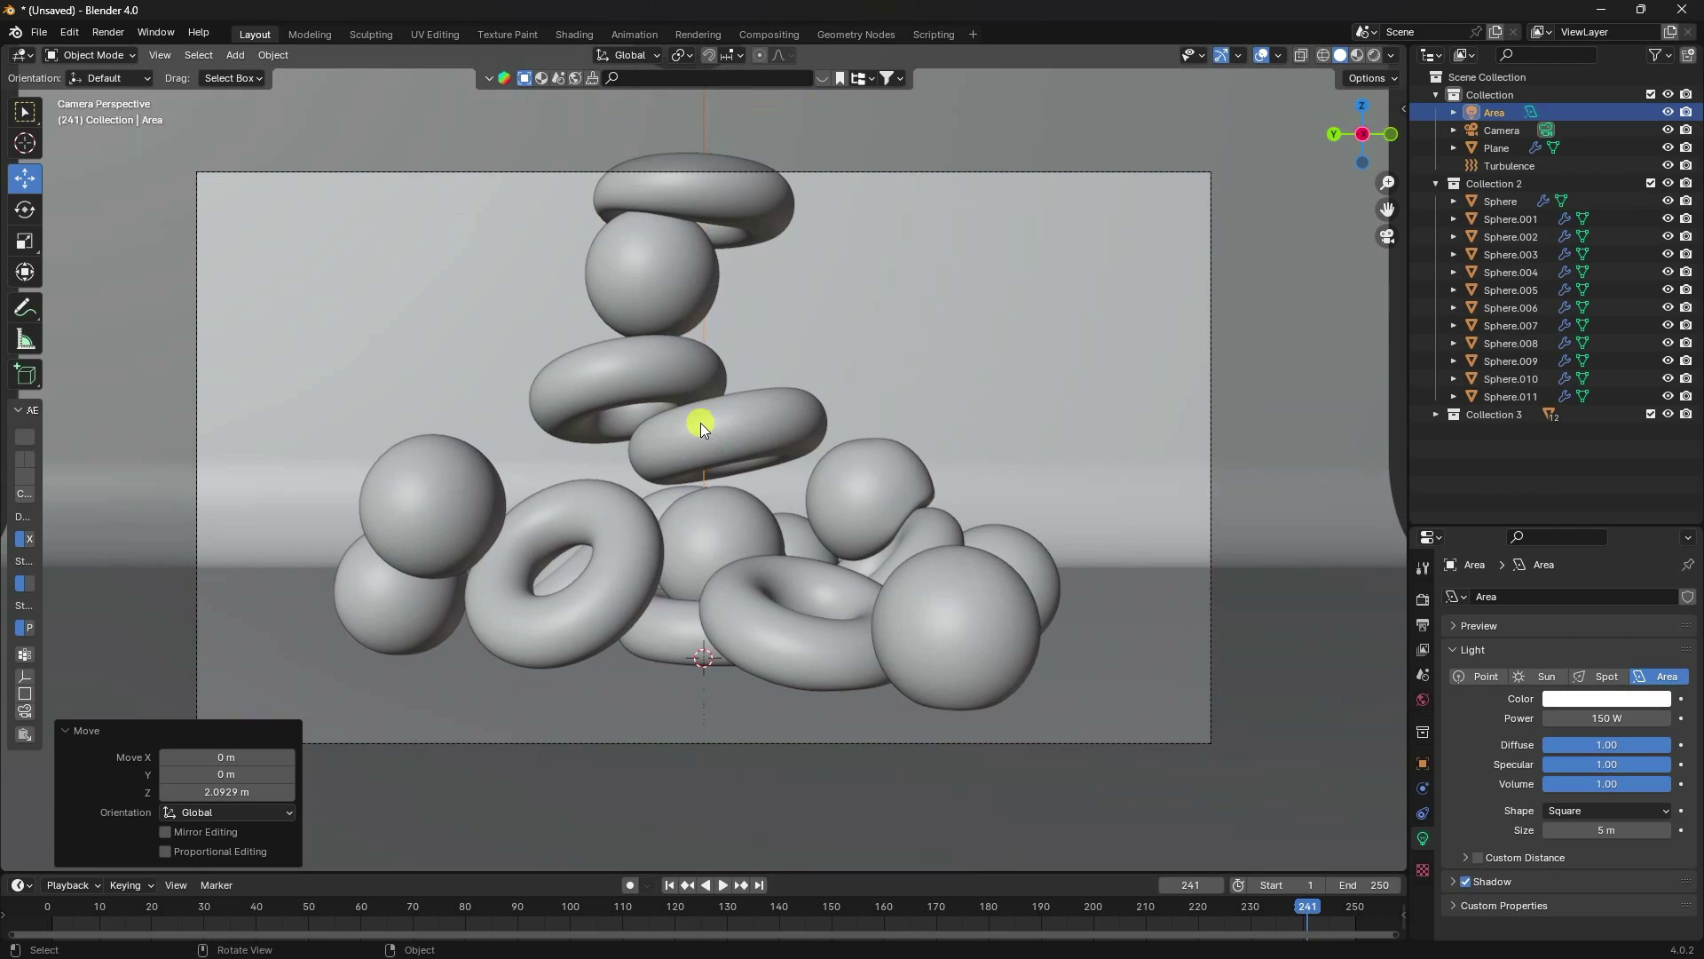
Step: Set the render engine to Cycles on the GPU with 256 render samples
left_click(1423, 600)
left_click(1592, 596)
left_click(1572, 657)
left_click(1577, 641)
left_click(1569, 684)
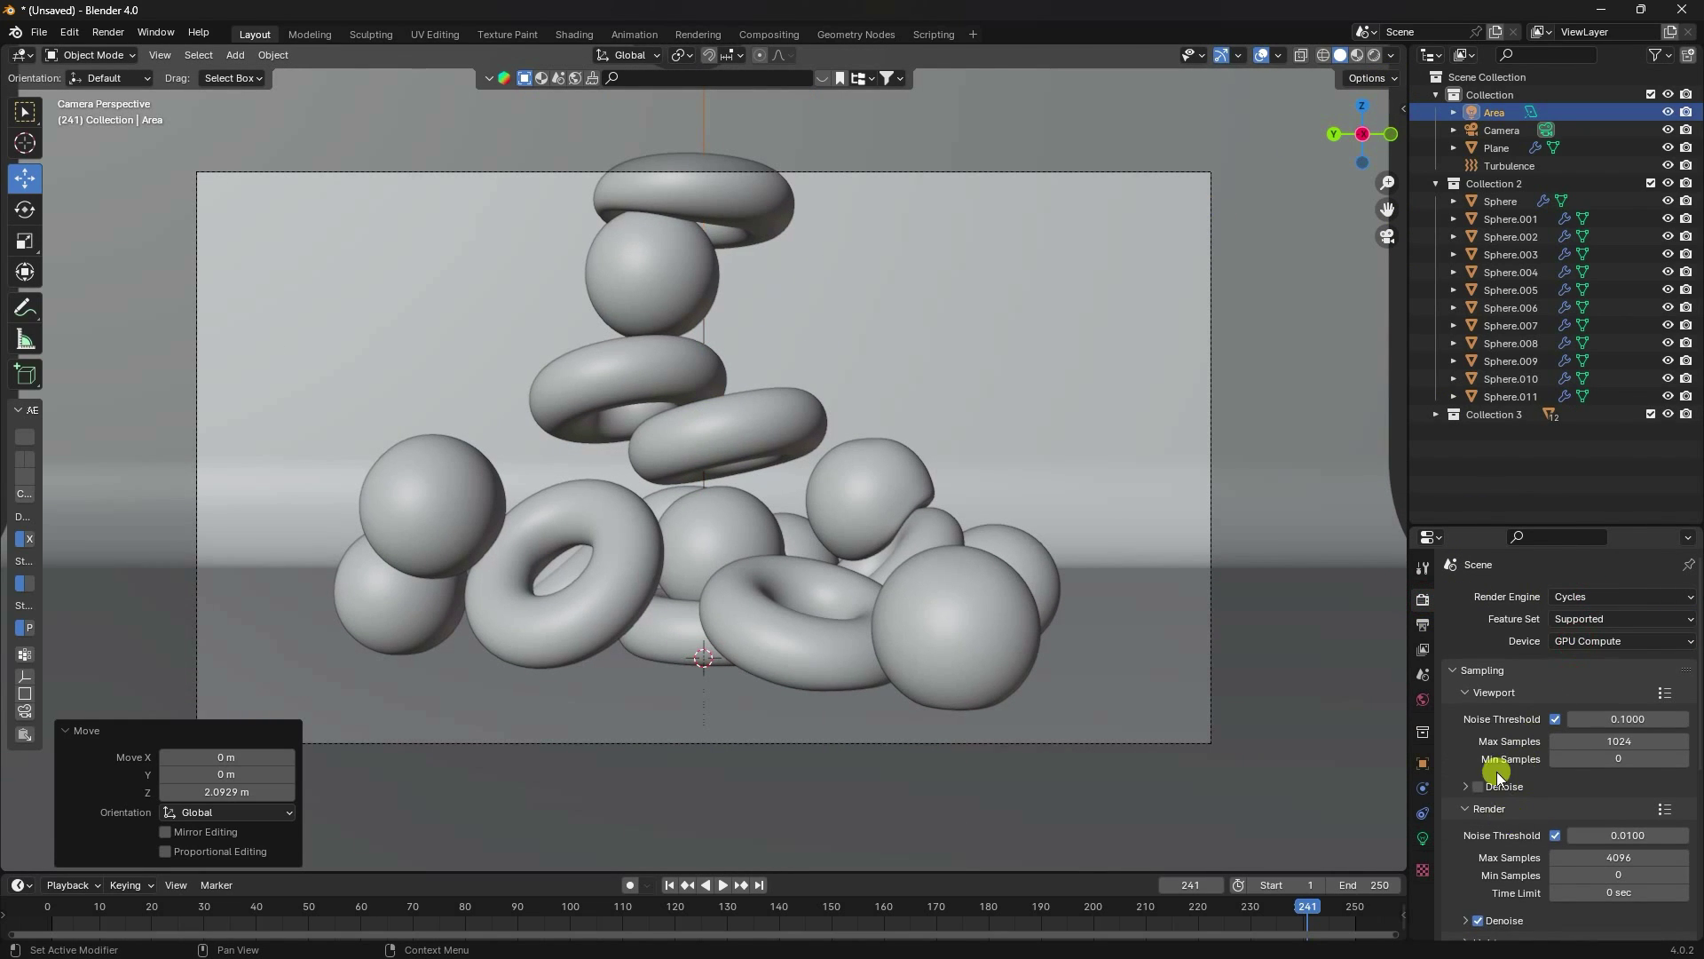
scroll(1497, 770, "down", 3)
double_click(1631, 751)
type("256")
key("Return")
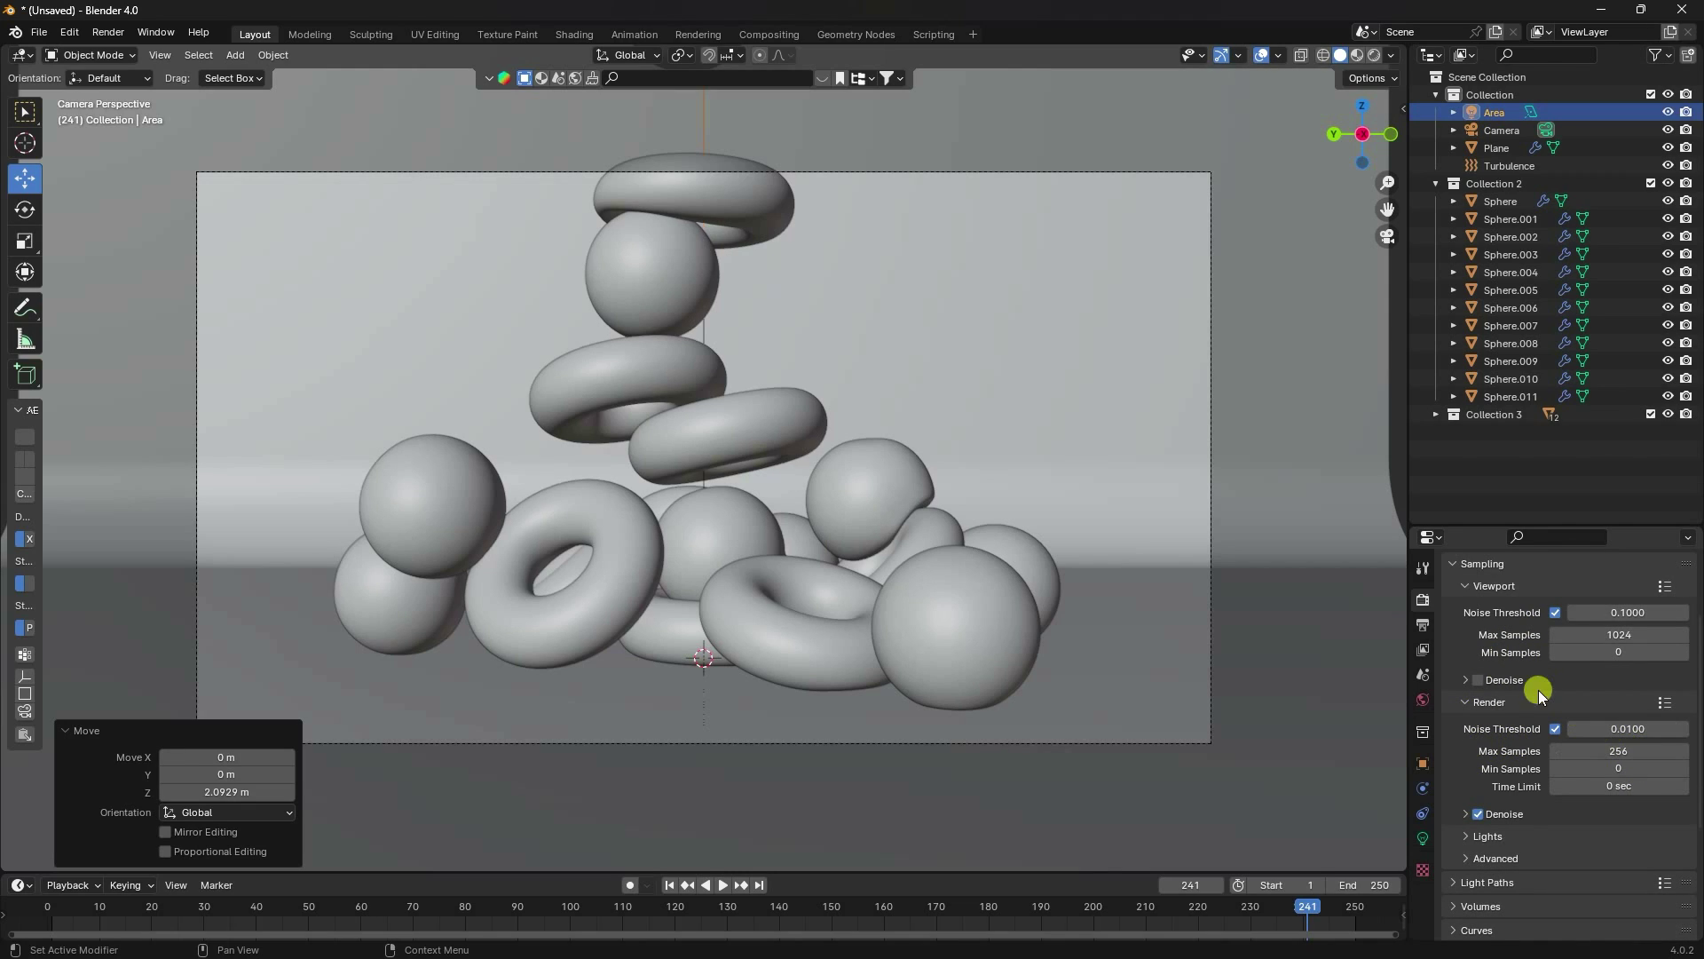
Step: Change the scene frame rate to 30 fps
left_click(1423, 624)
left_click(1559, 664)
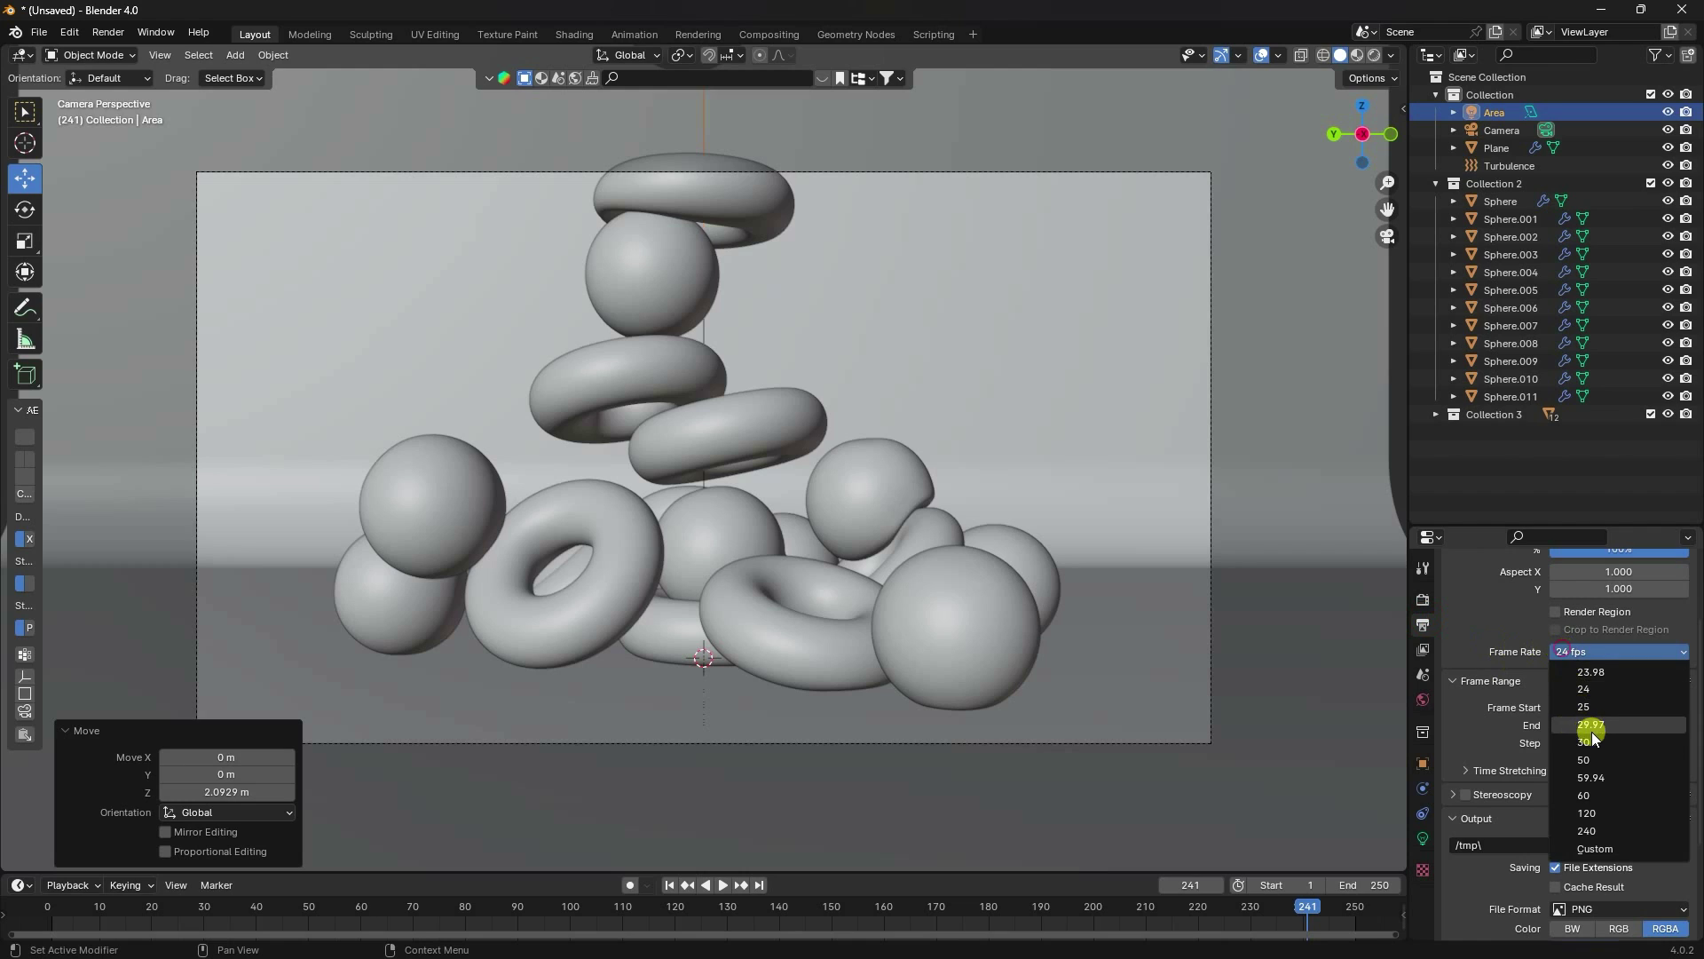
left_click(1589, 743)
Step: Point the render output to a new folder on the Desktop with file name 5
scroll(1483, 869, "down", 4)
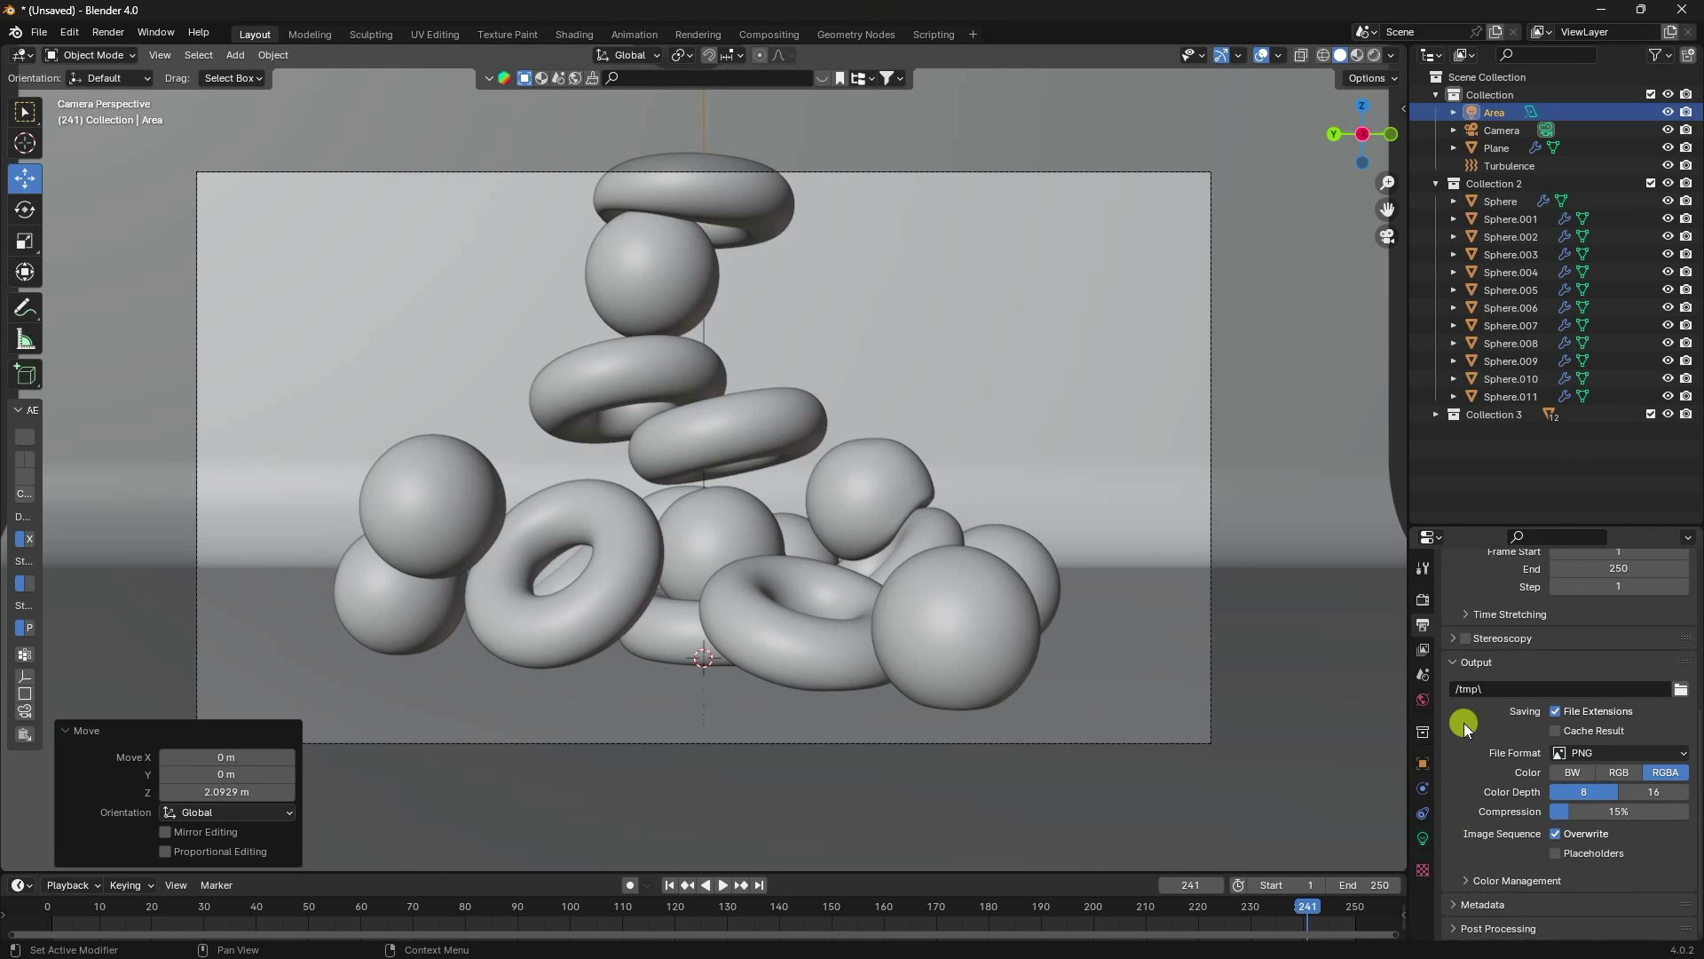
left_click(1680, 689)
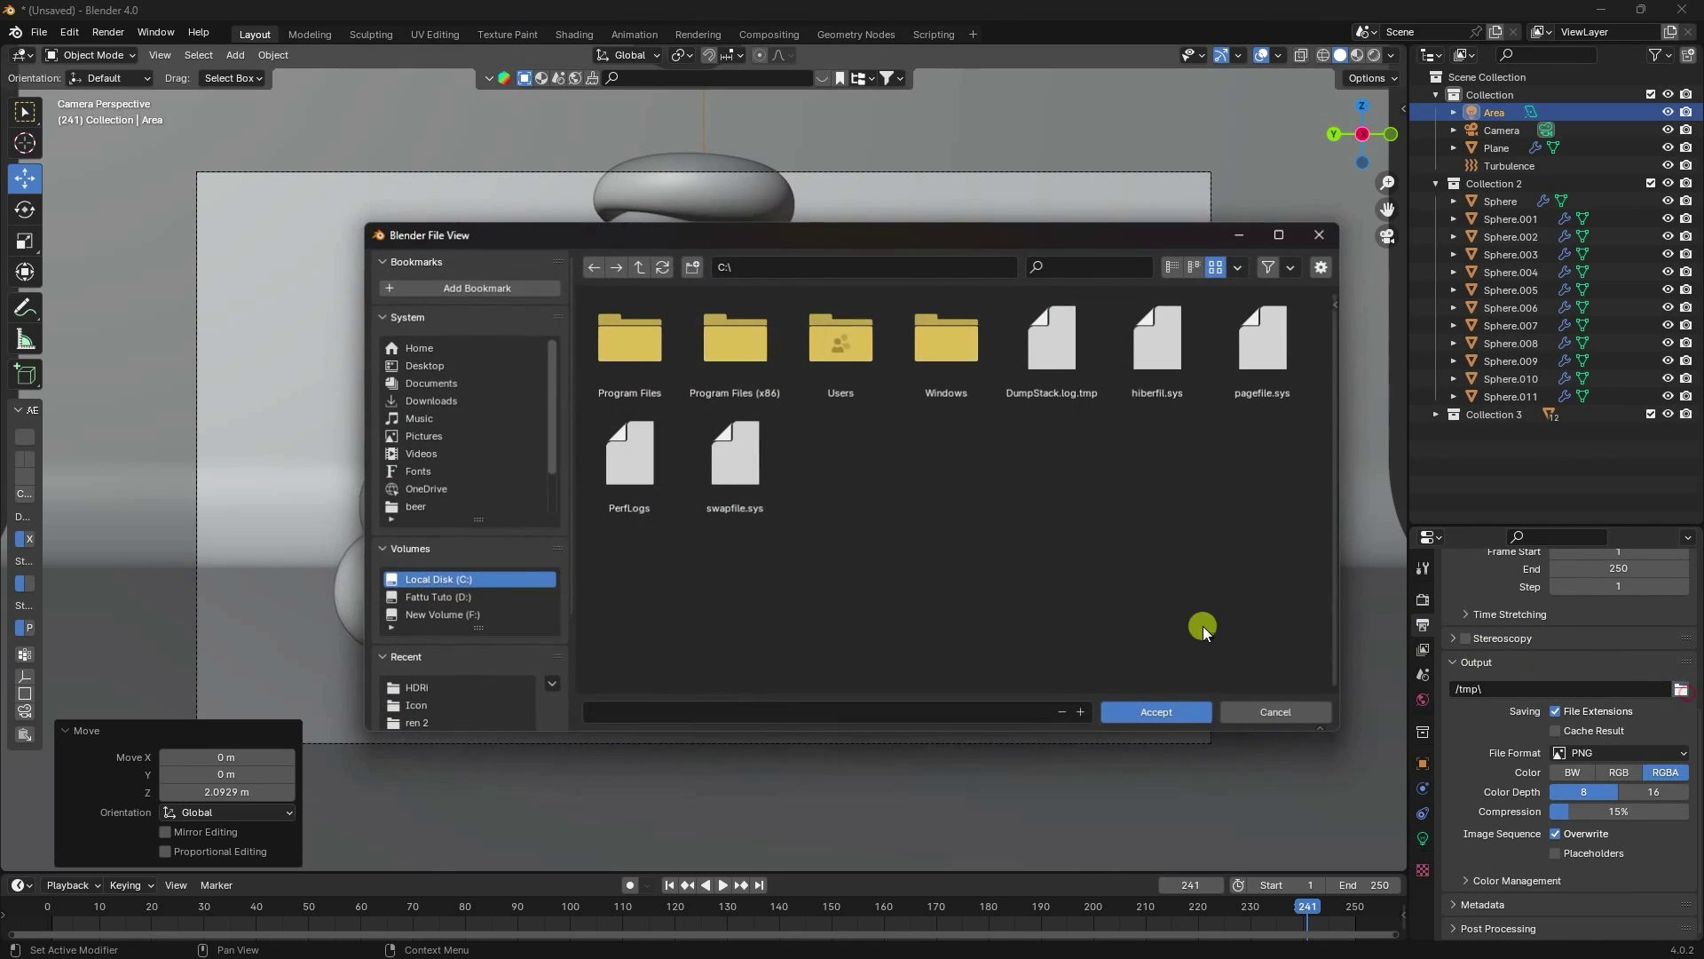
left_click(414, 365)
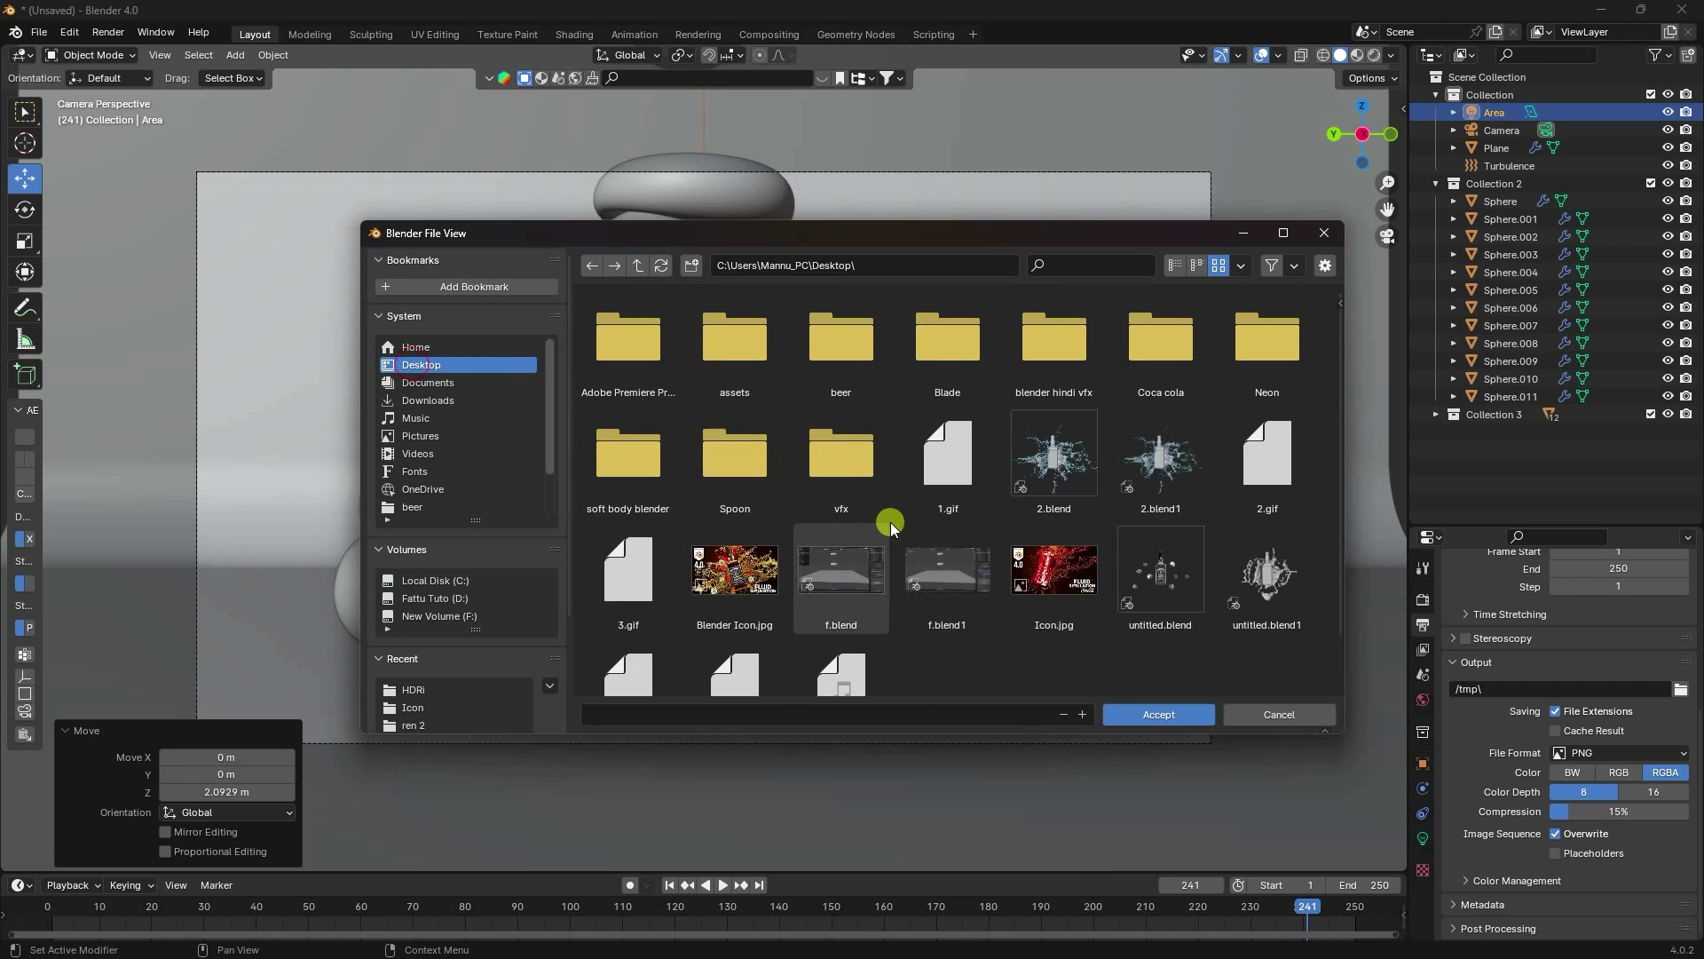
right_click(892, 522)
left_click(817, 615)
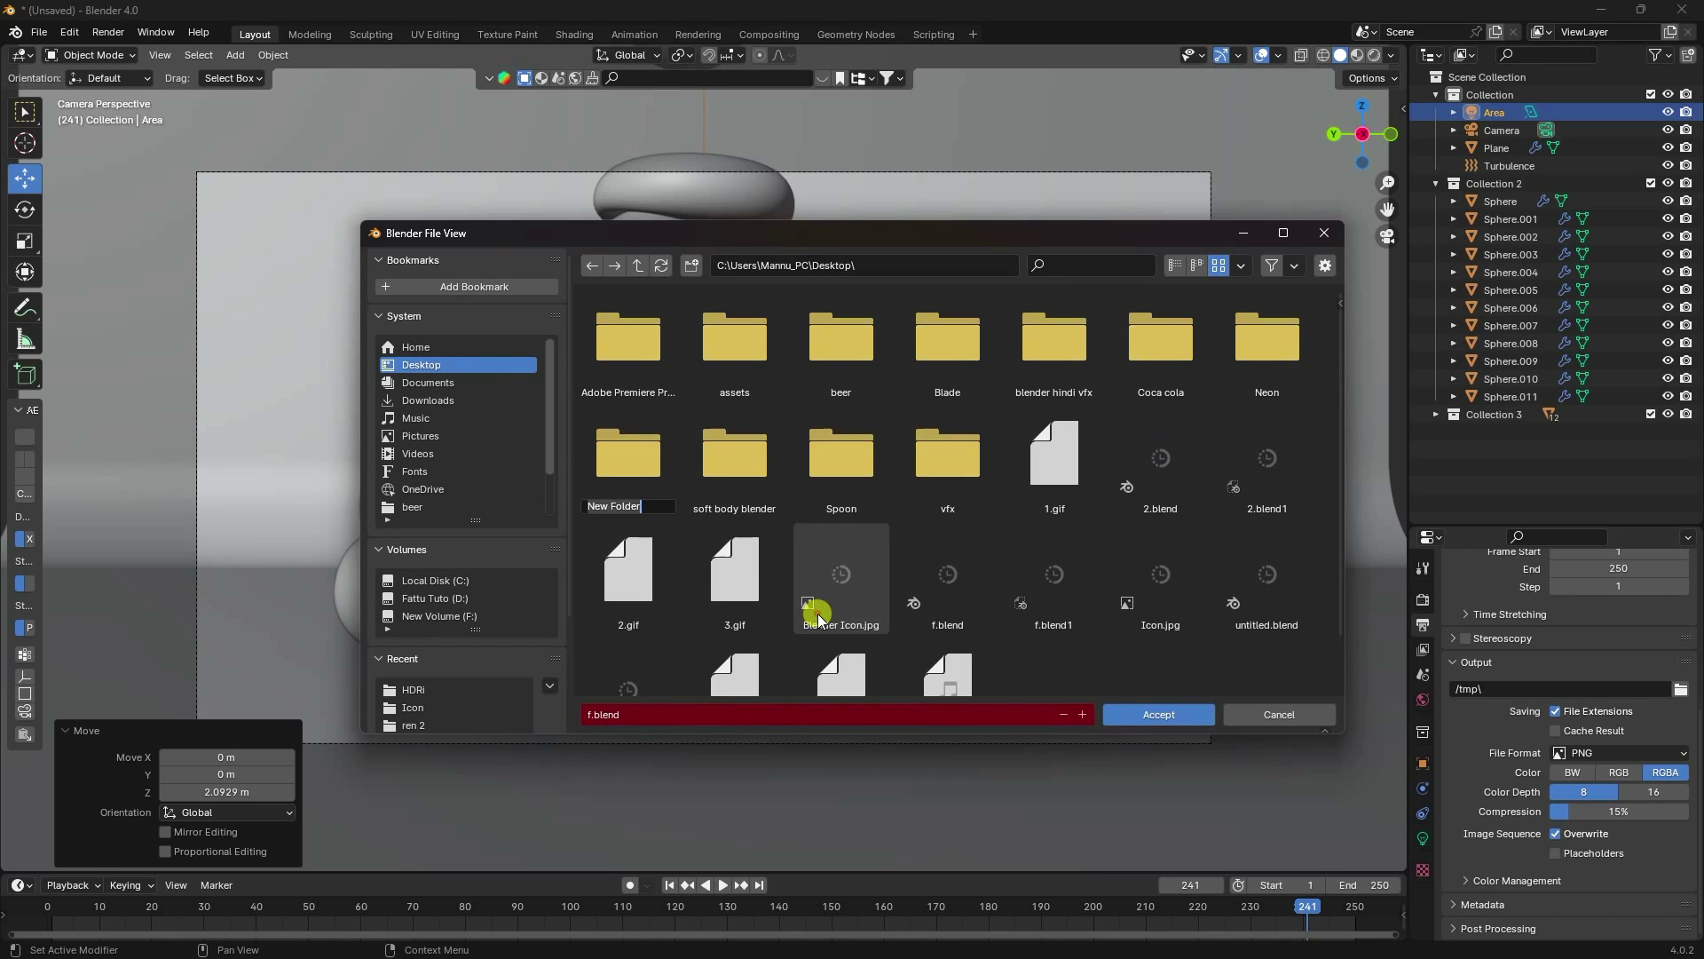
key("Return")
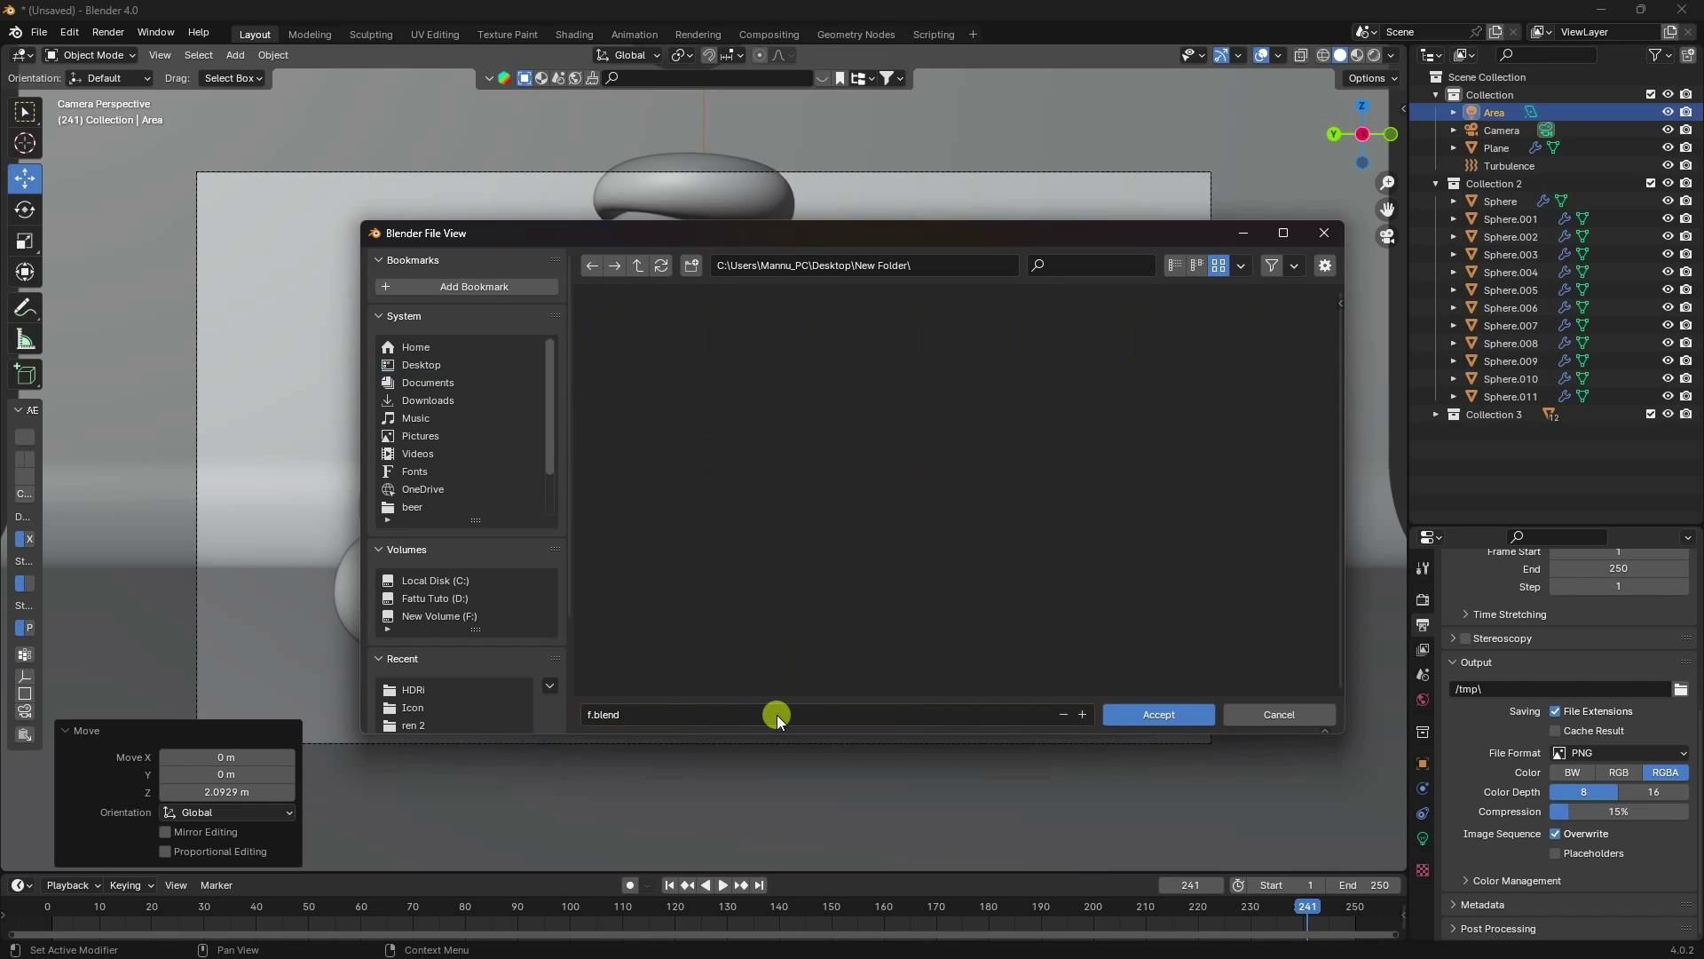
left_click(776, 716)
type("5")
left_click(1170, 715)
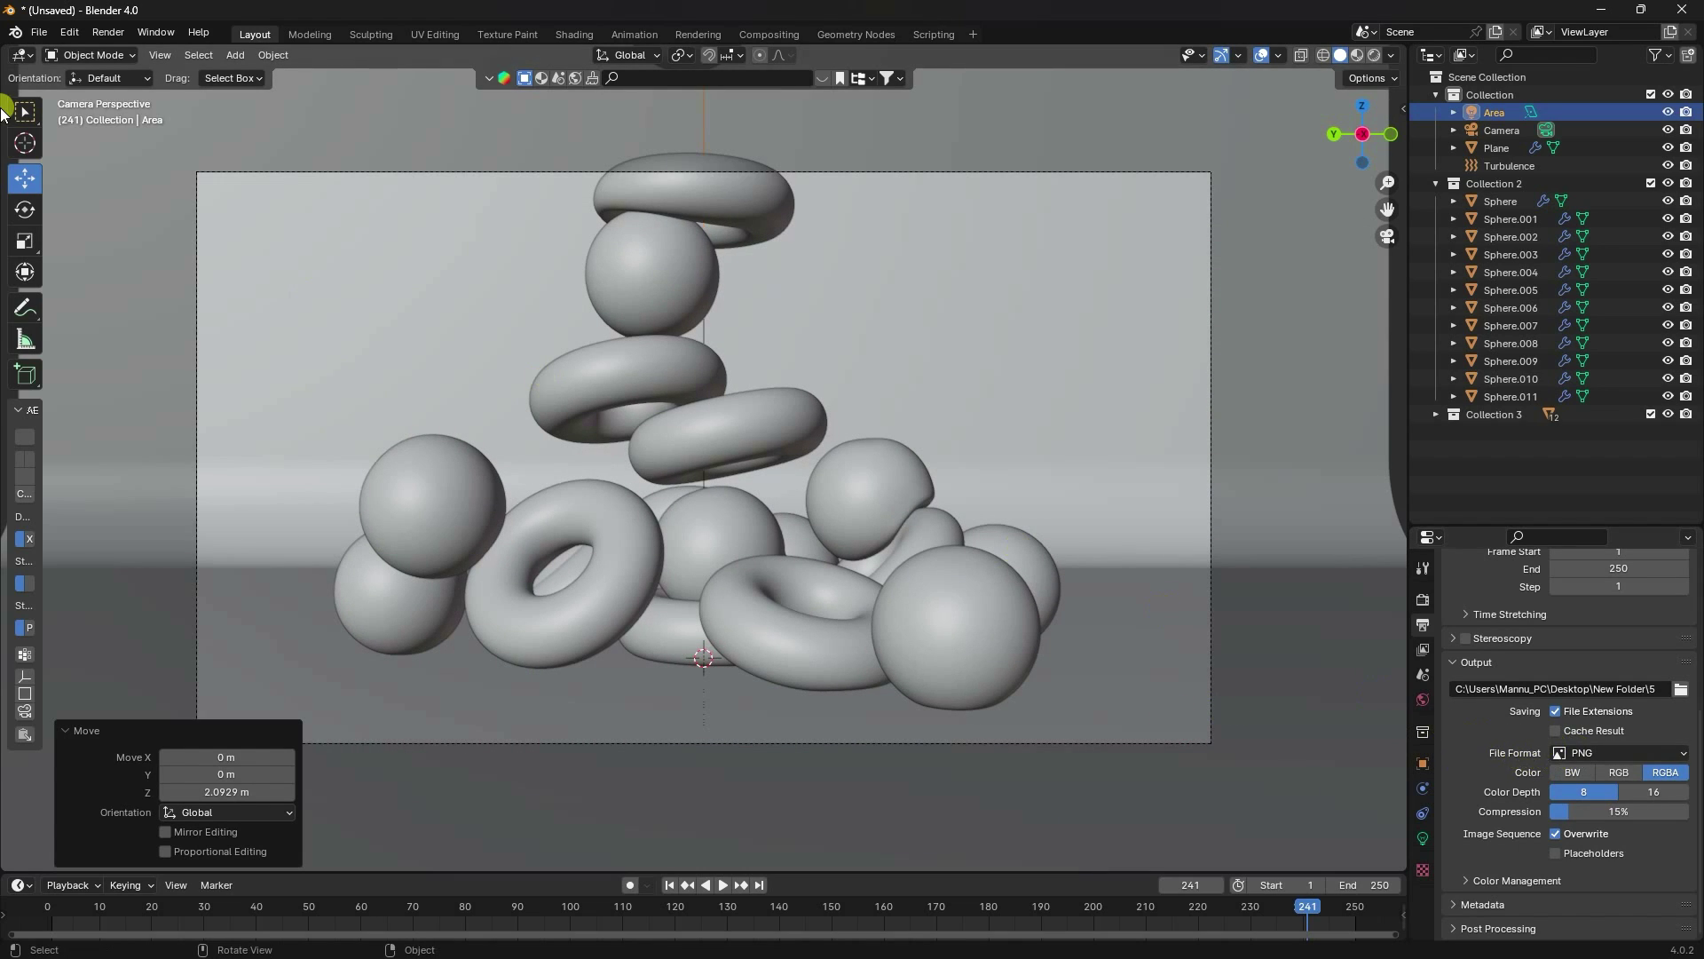
Step: Render a still of frame 241 to check the copper and pink materials, then close it
left_click(106, 33)
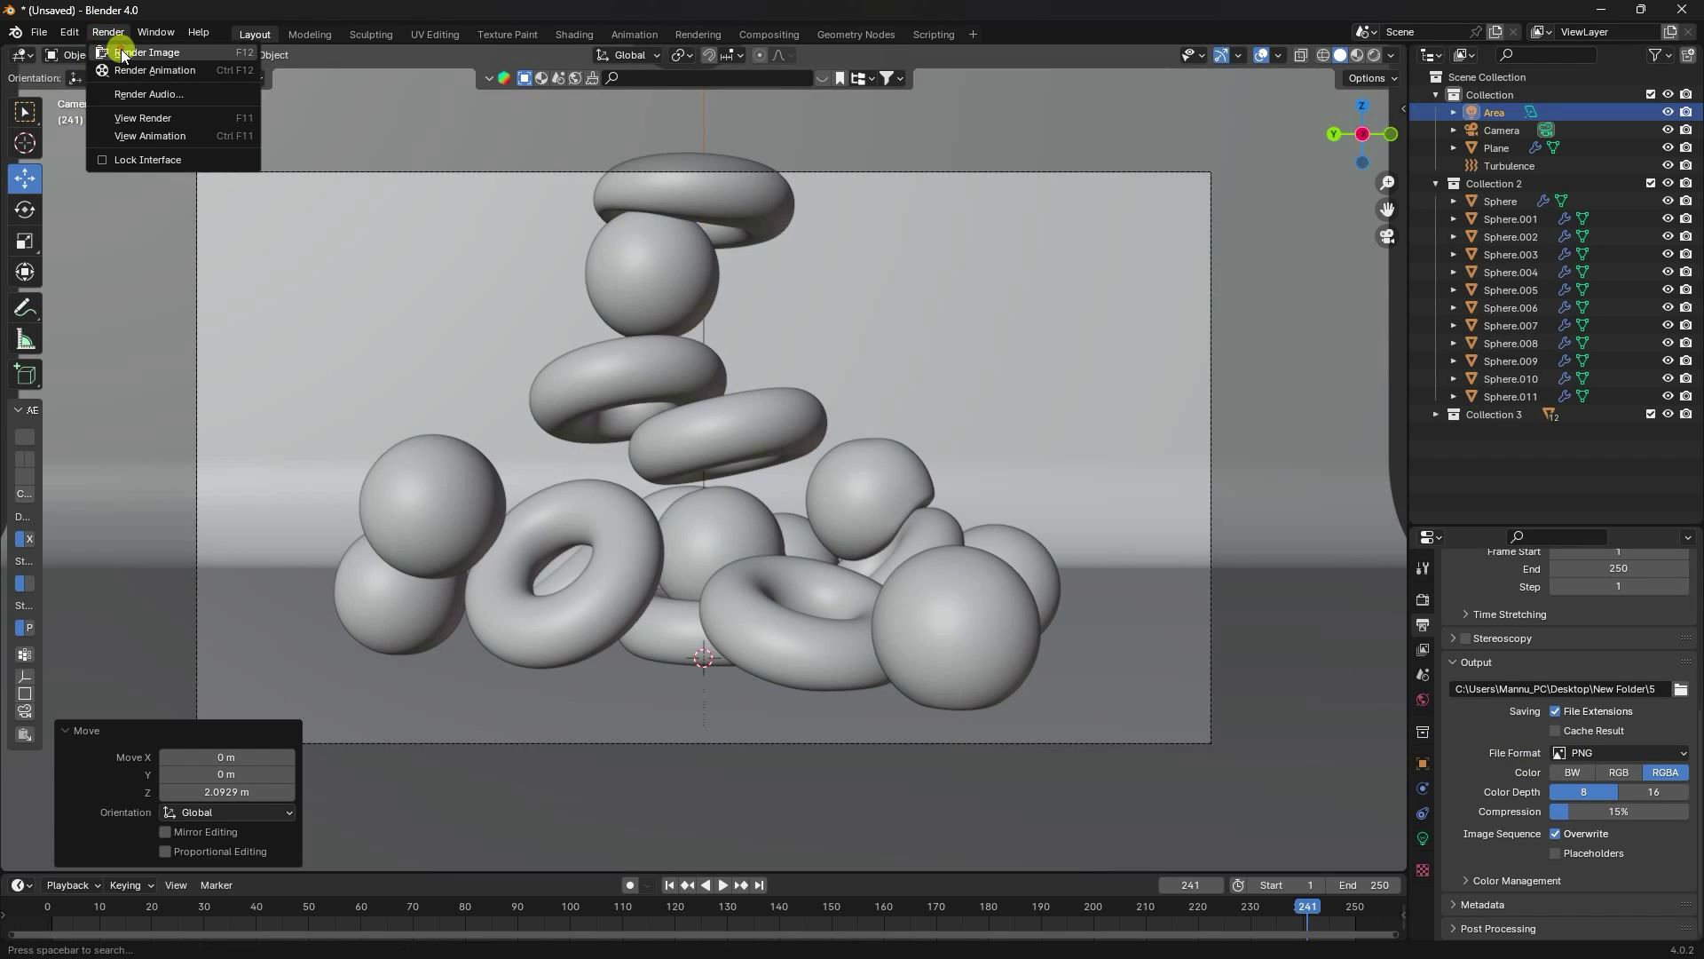
left_click(133, 52)
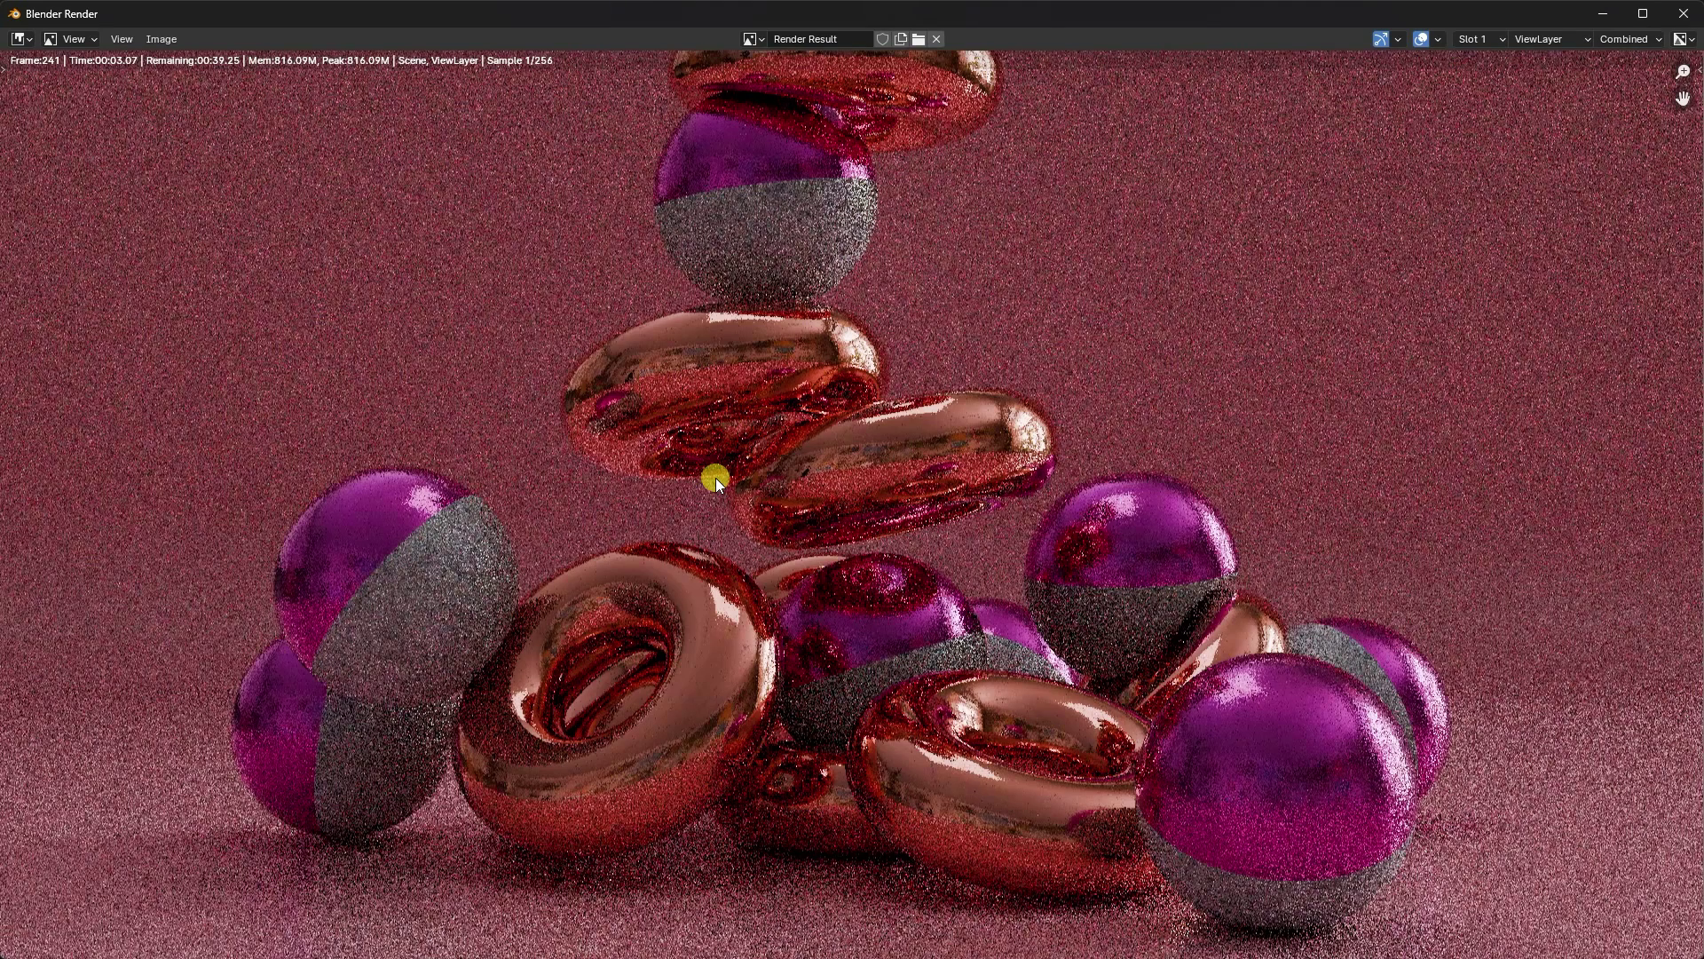
scroll(679, 536, "down", 2)
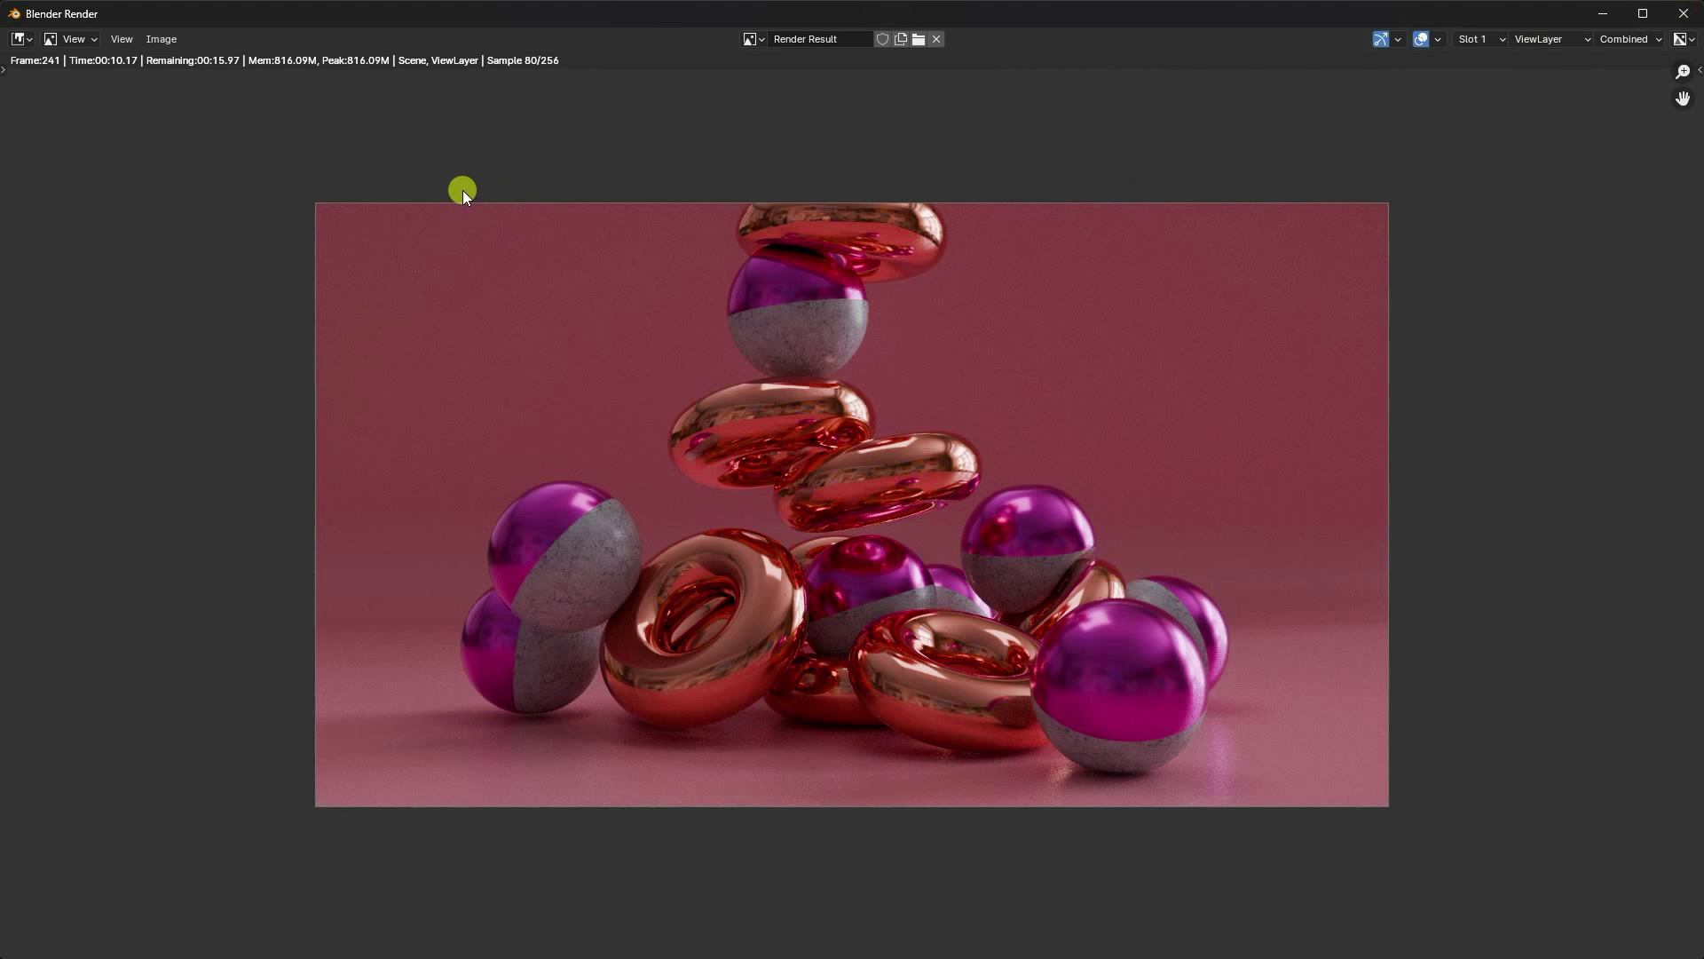
key("Escape")
Step: Show the World node tree in the Shading workspace
left_click(574, 35)
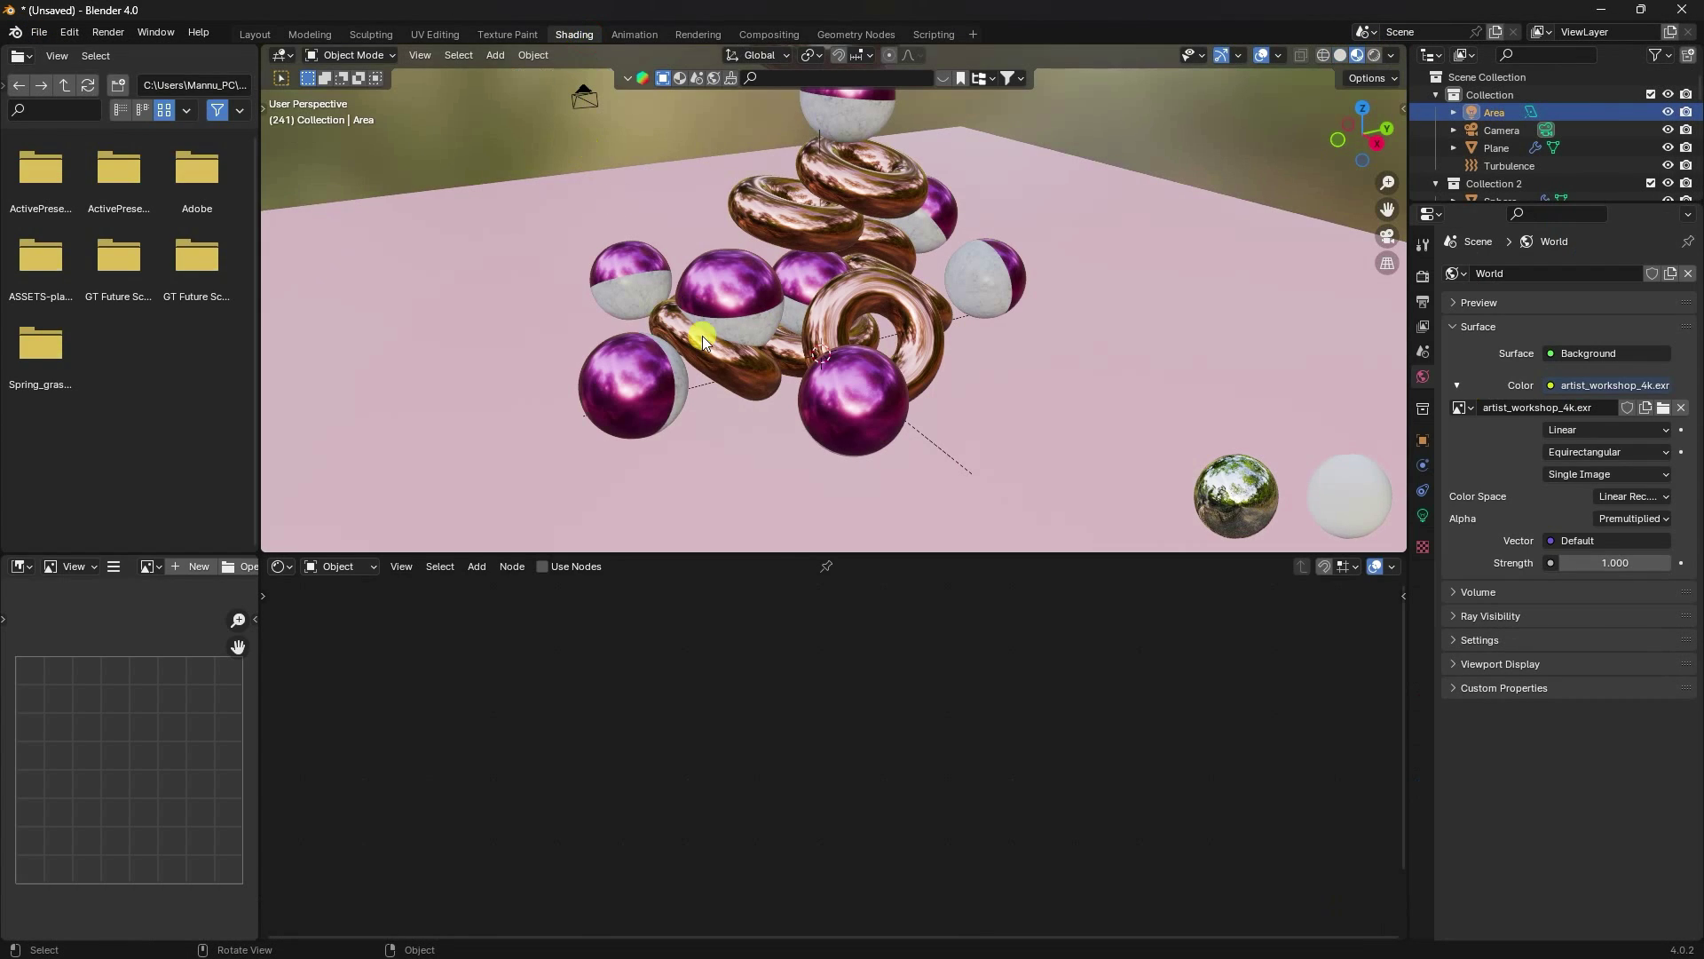
left_click(338, 566)
left_click(352, 632)
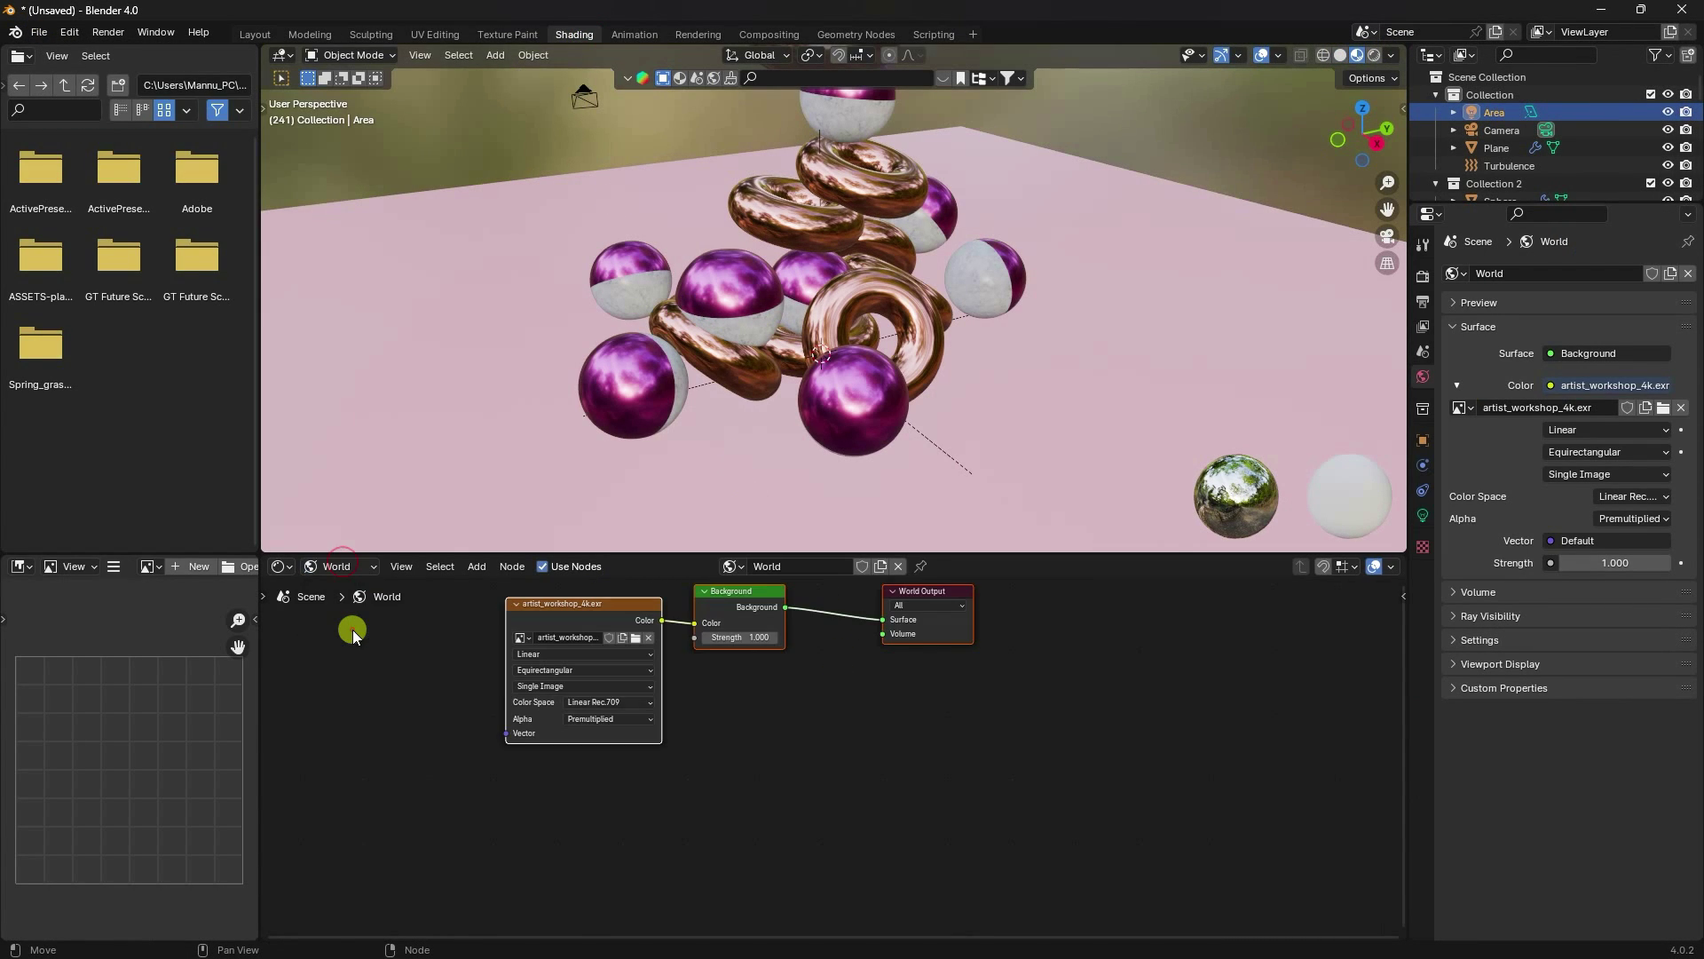
Step: Add Texture Coordinate and Mapping nodes to the HDRI and rotate it 90° around Z
left_click(737, 689)
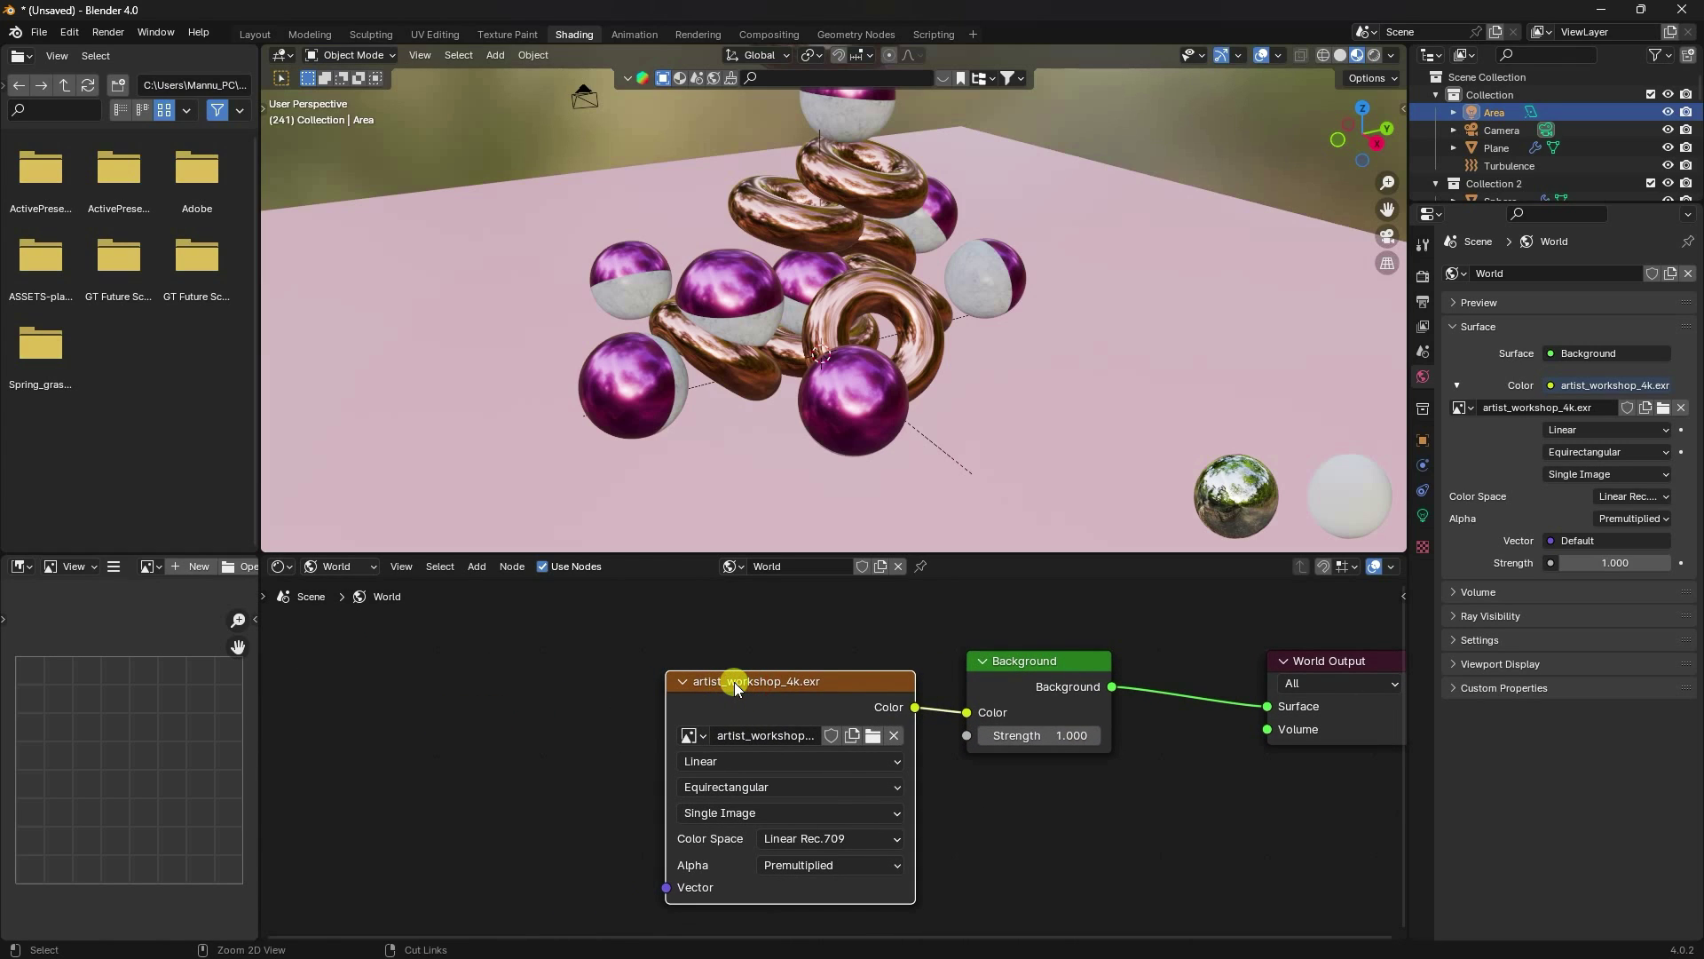
key("ctrl+t")
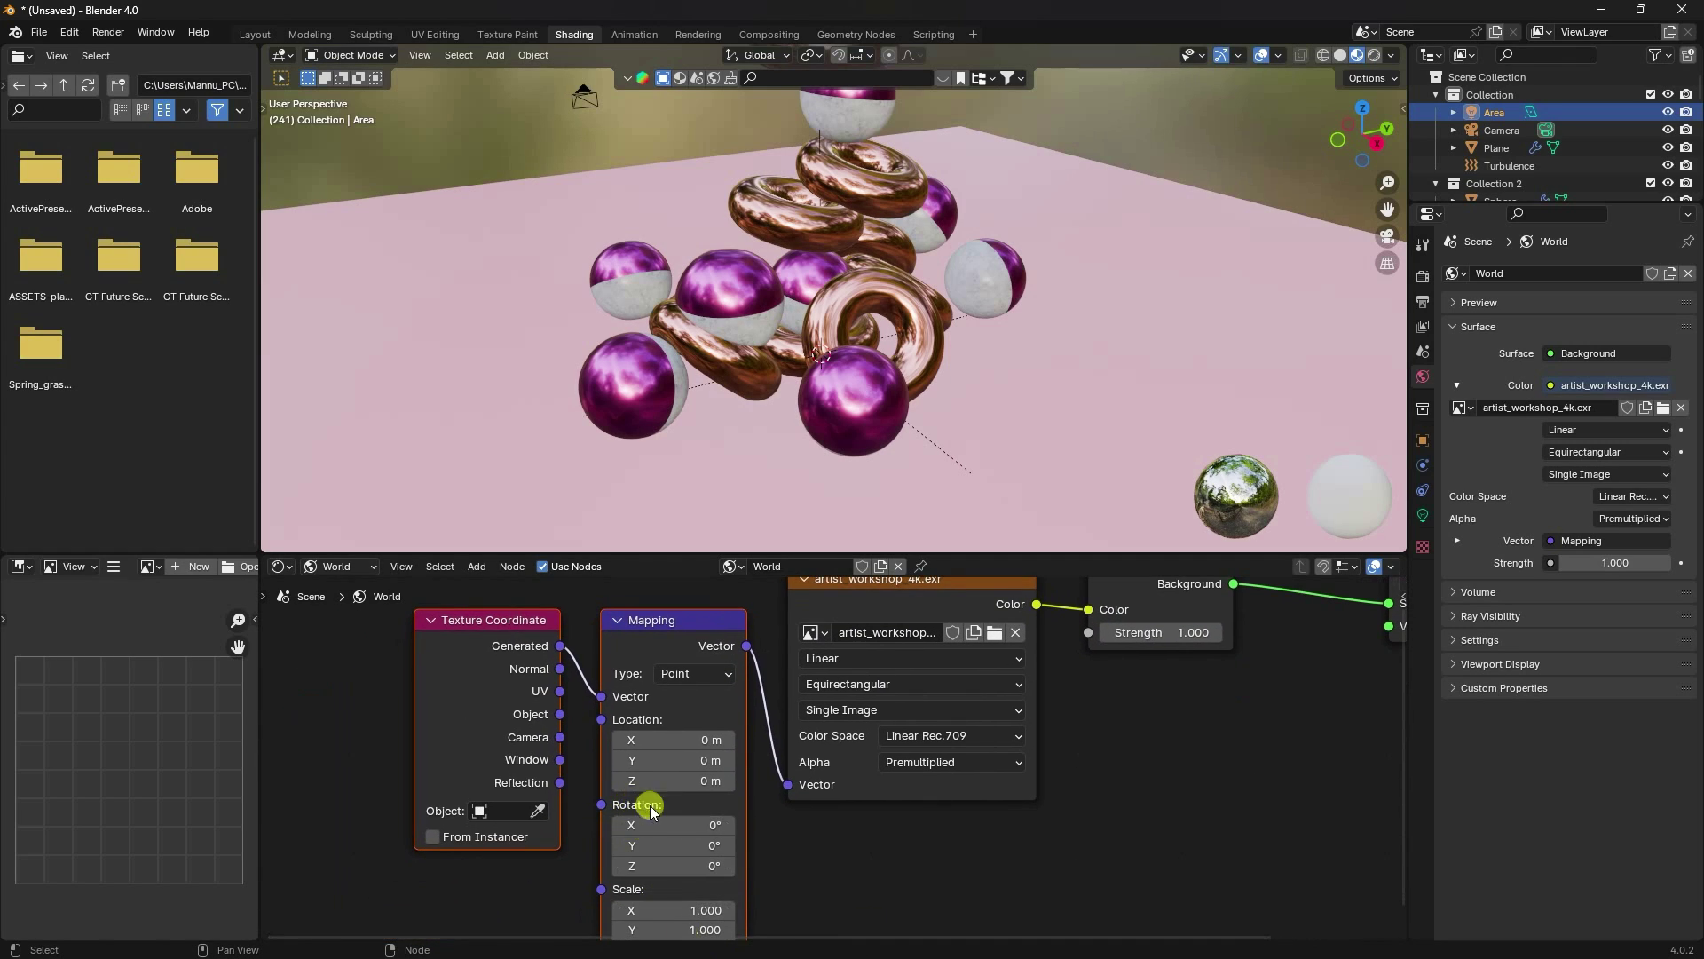
left_click(661, 864)
type("90")
key("Return")
left_click(244, 38)
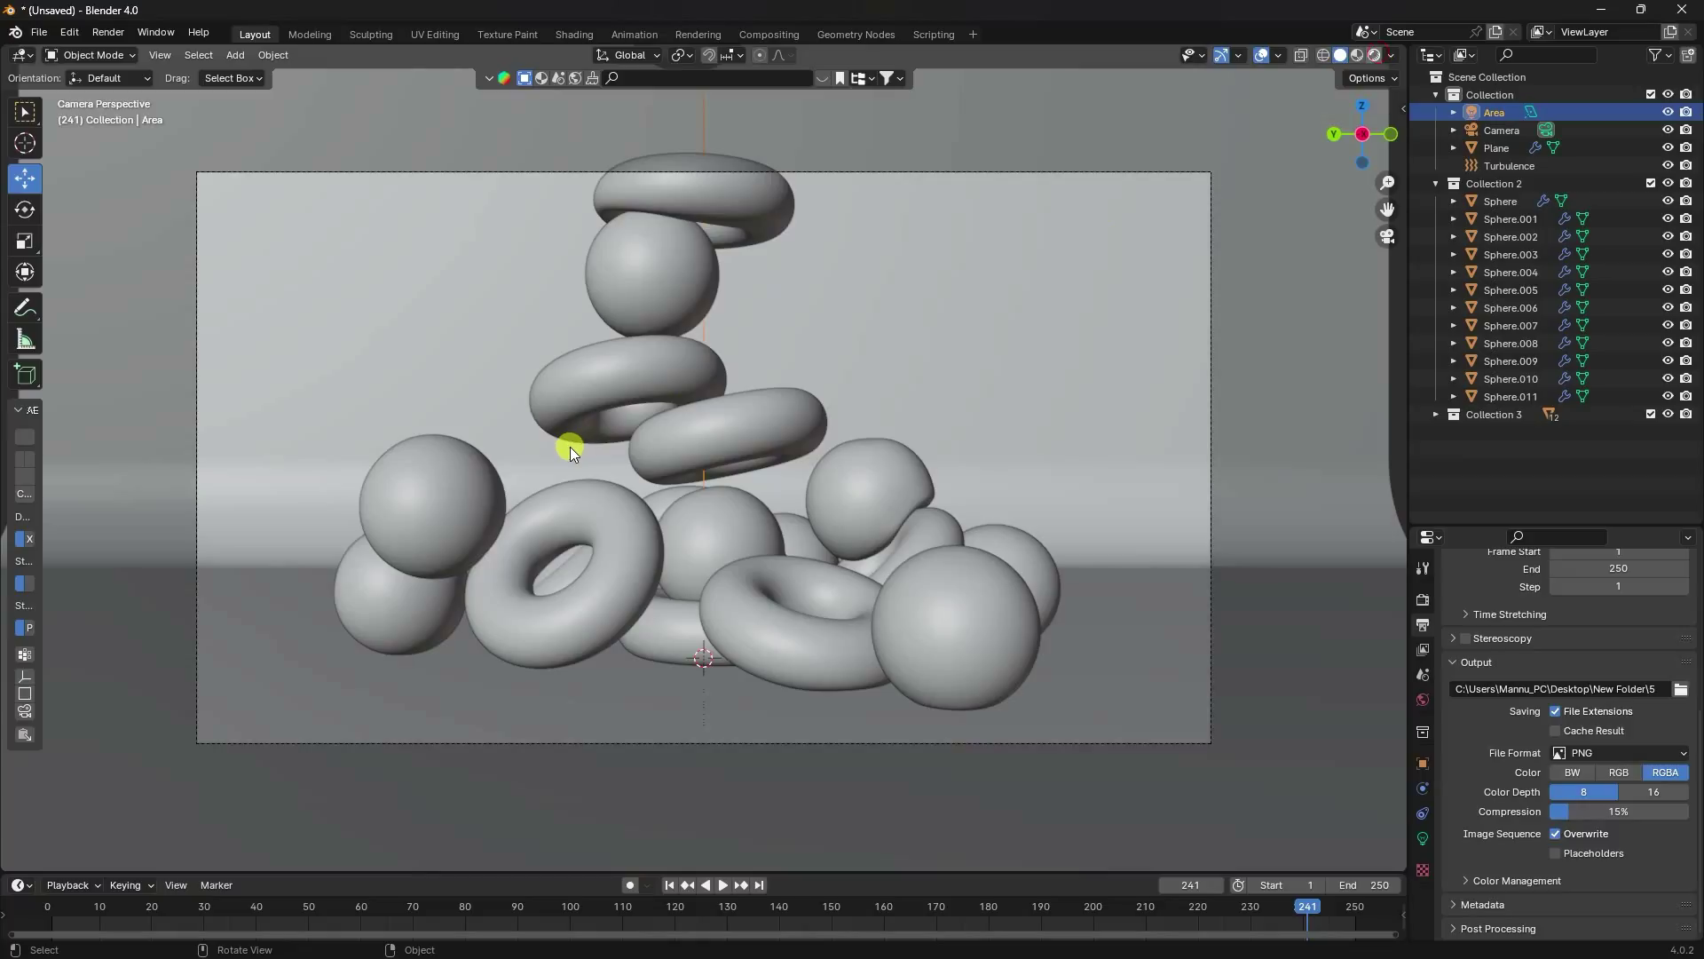
Step: Preview the relit scene in Rendered shading, then go back to Solid shading
left_click(1374, 55)
scroll(620, 408, "up", 4)
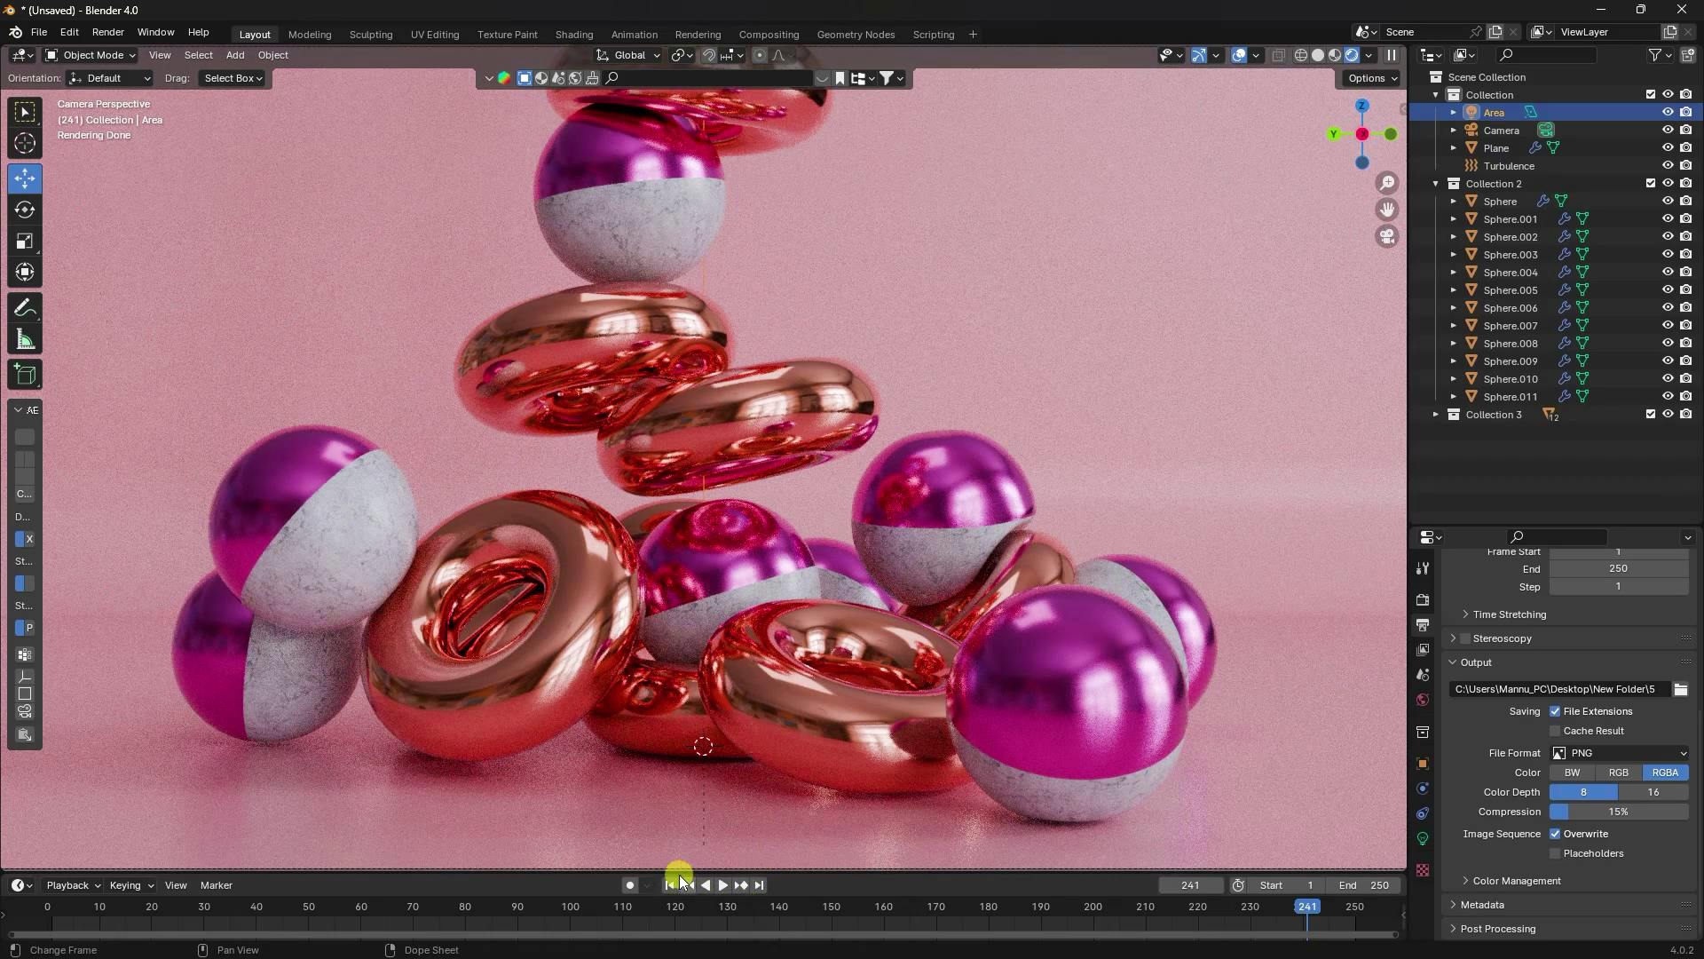
left_click(1317, 57)
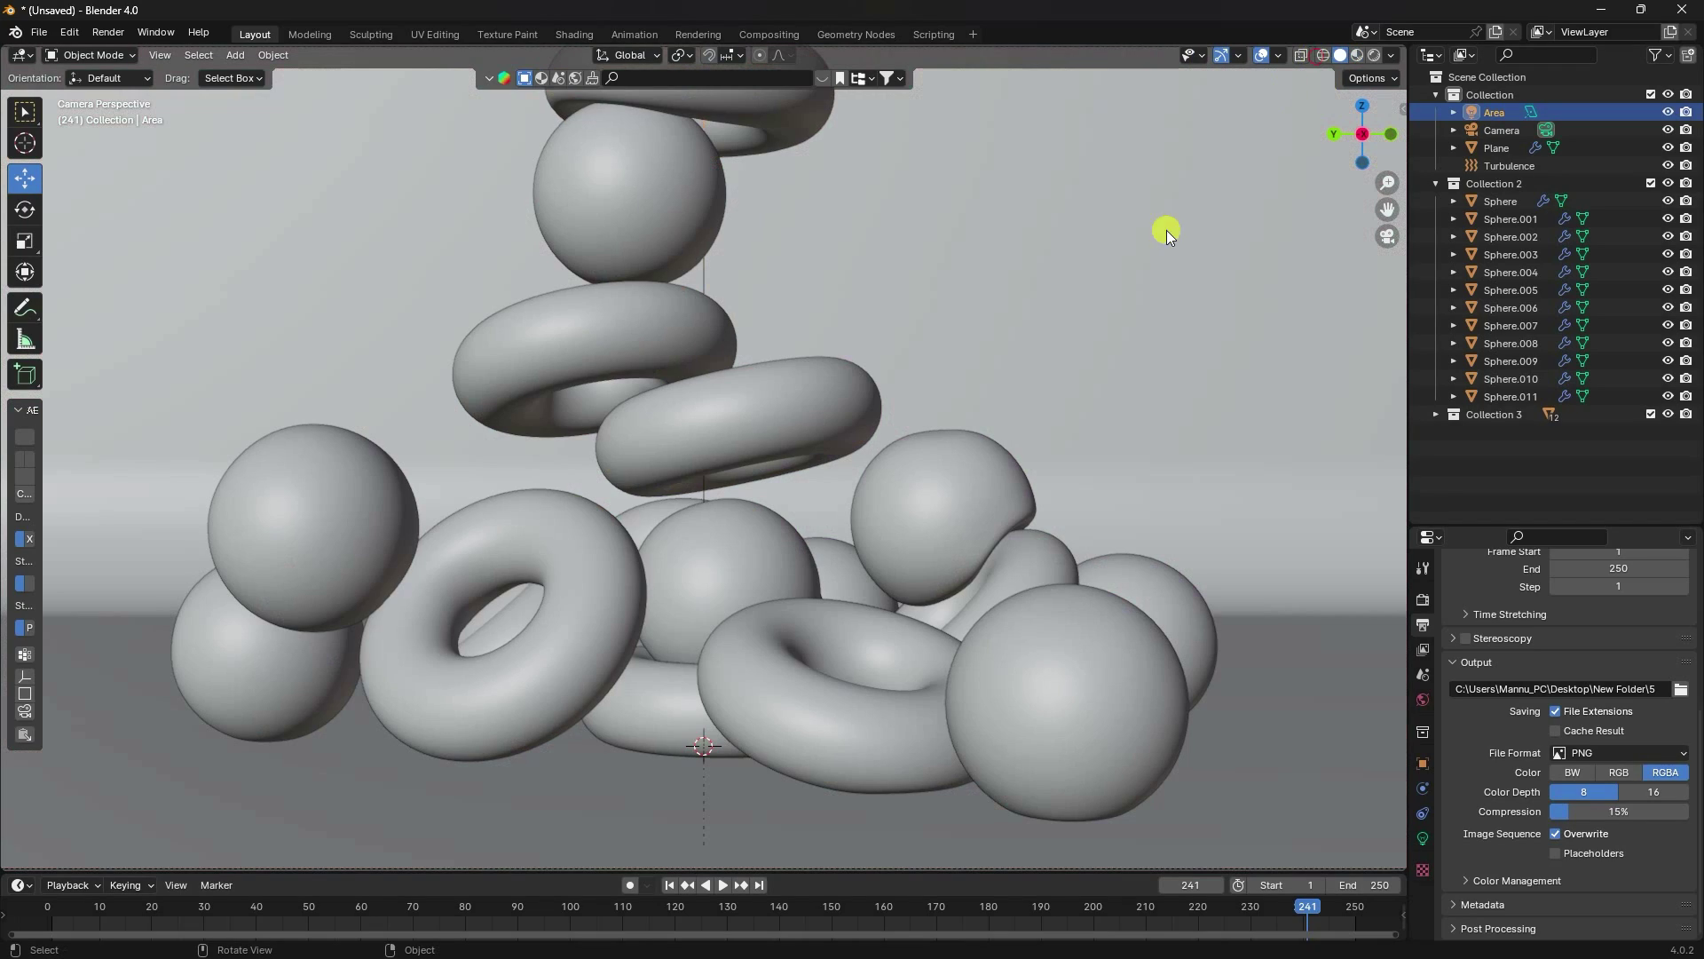
Step: Jump to frame 1 and enter 500 as the animation's end frame
left_click(669, 885)
left_click(1347, 881)
type("5000")
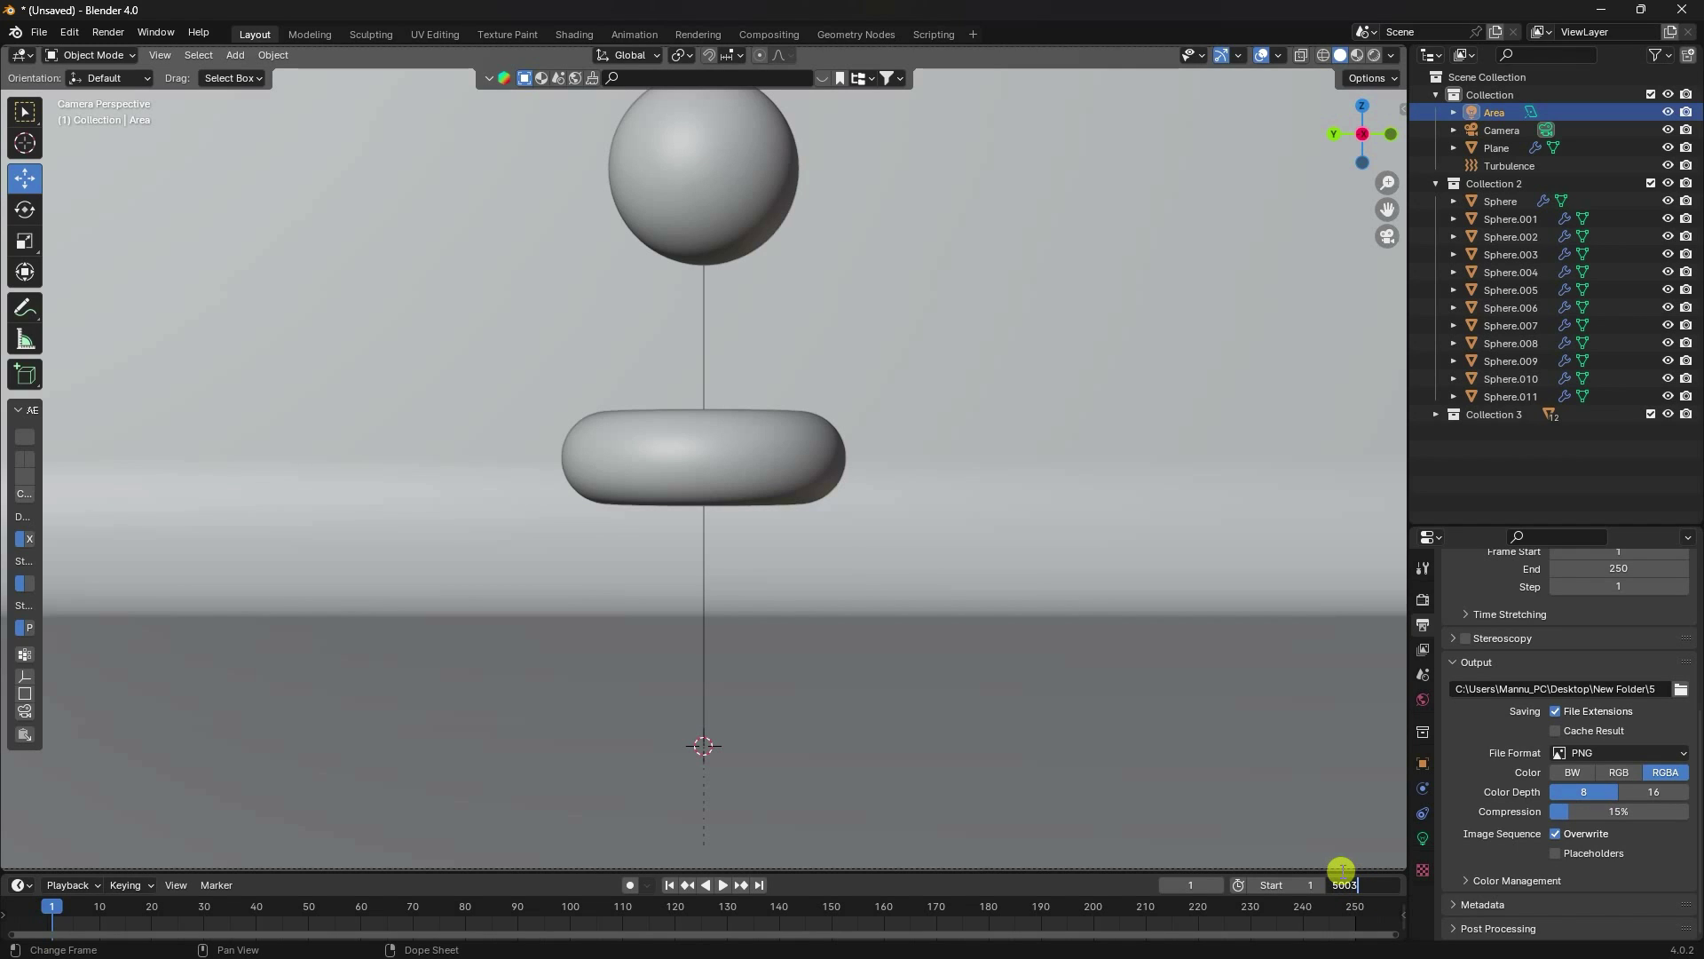
Step: Confirm the 500-frame end, delete all bakes on the Sphere, and bake all dynamics again
key("Return")
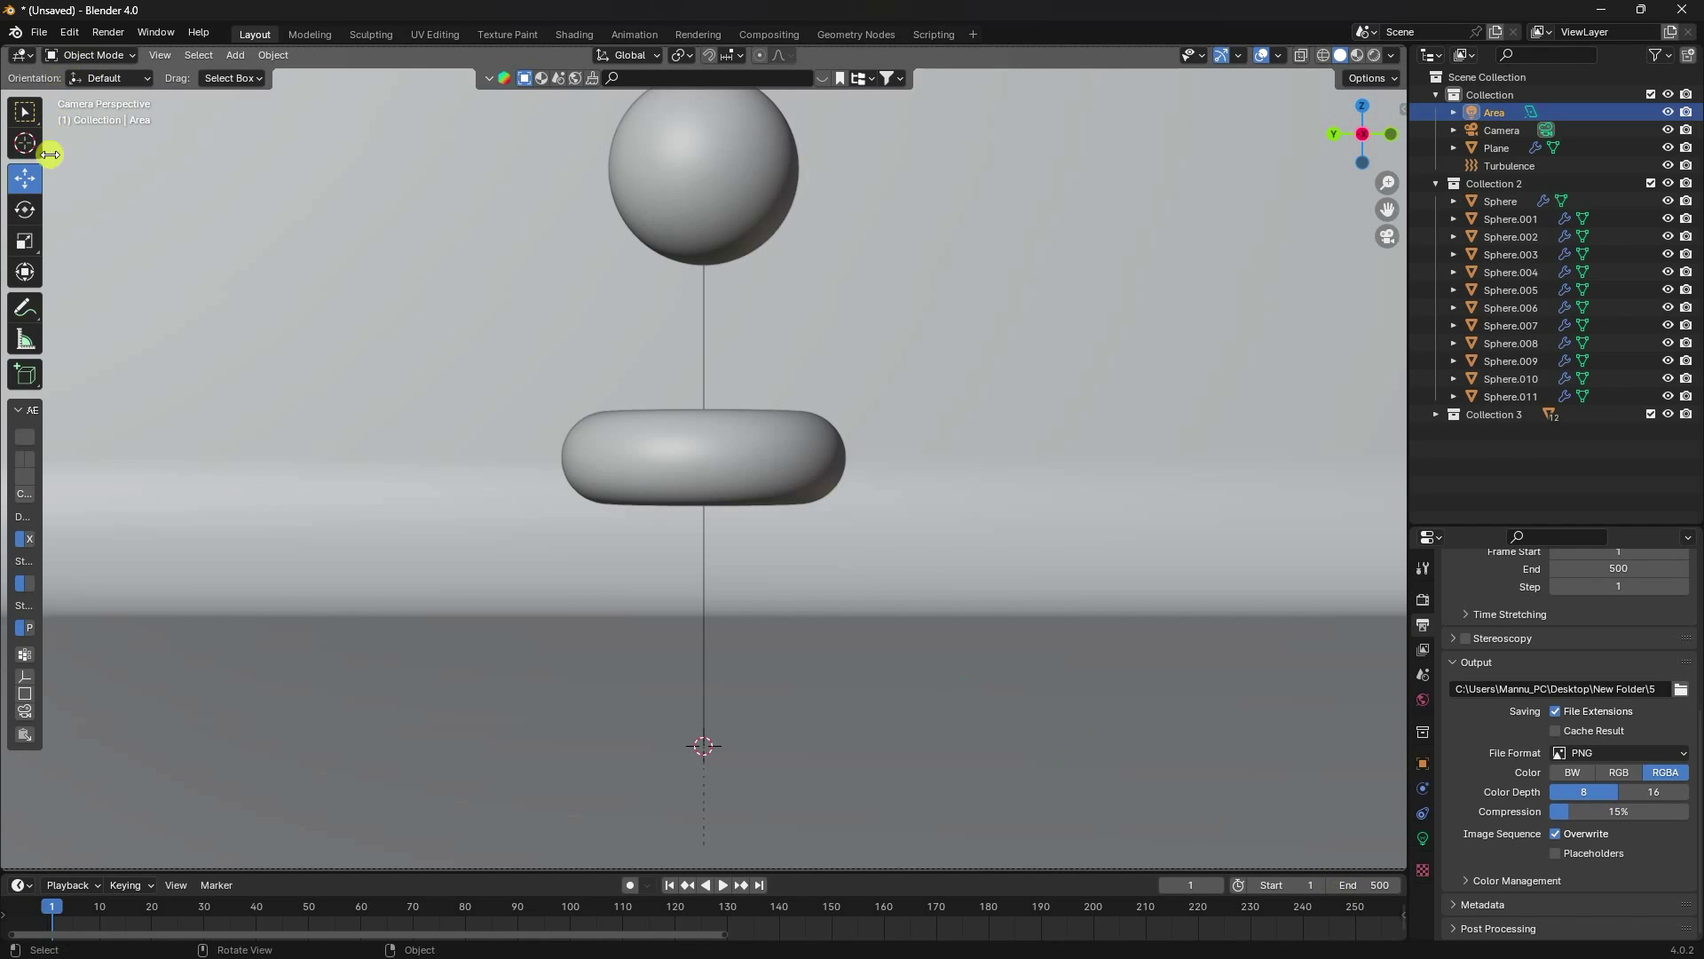
left_click(1494, 201)
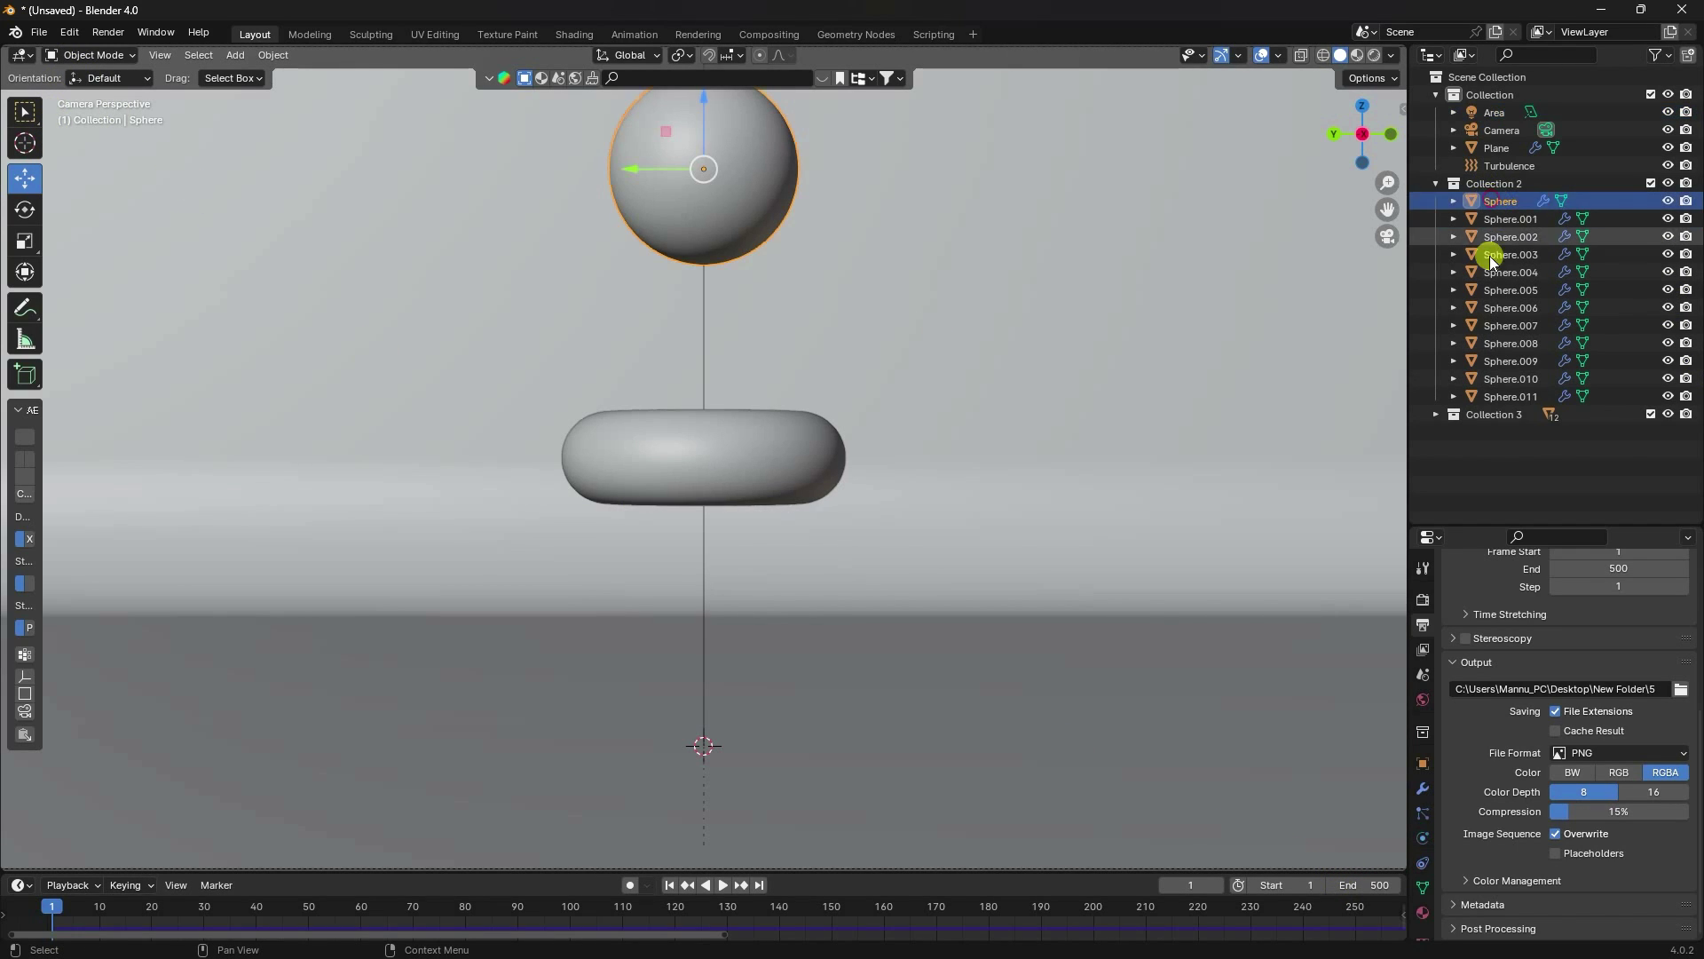
left_click(1423, 838)
scroll(1456, 801, "down", 10)
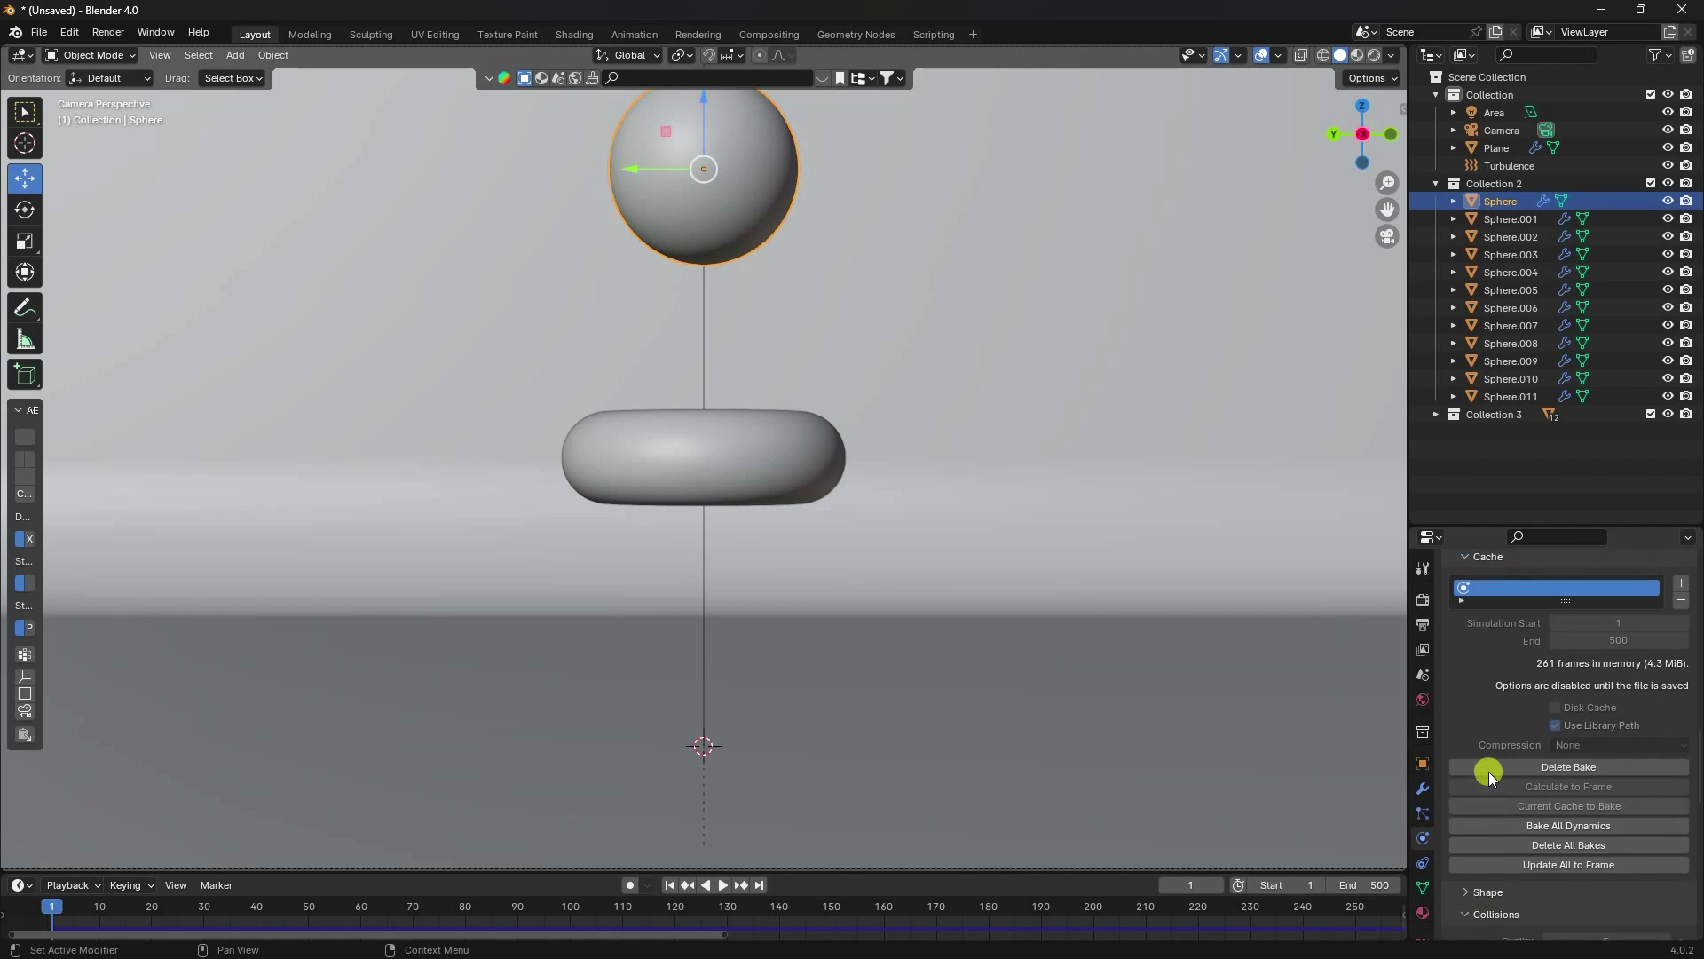
scroll(1515, 730, "down", 2)
left_click(1526, 811)
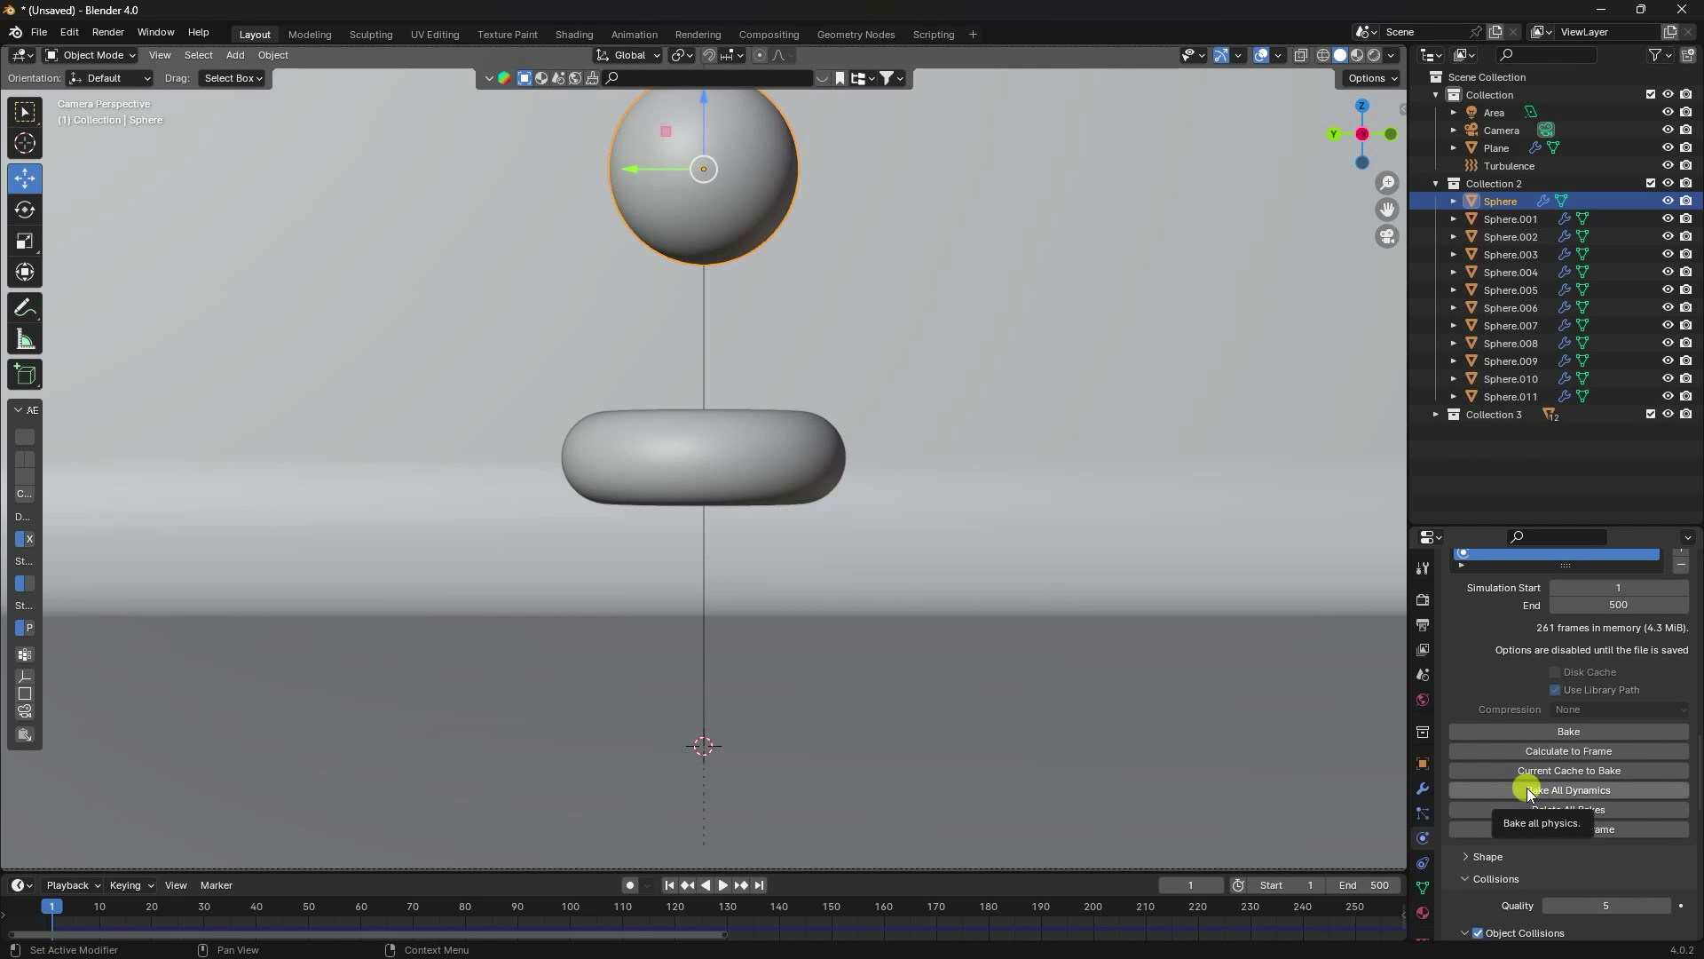
left_click(1538, 789)
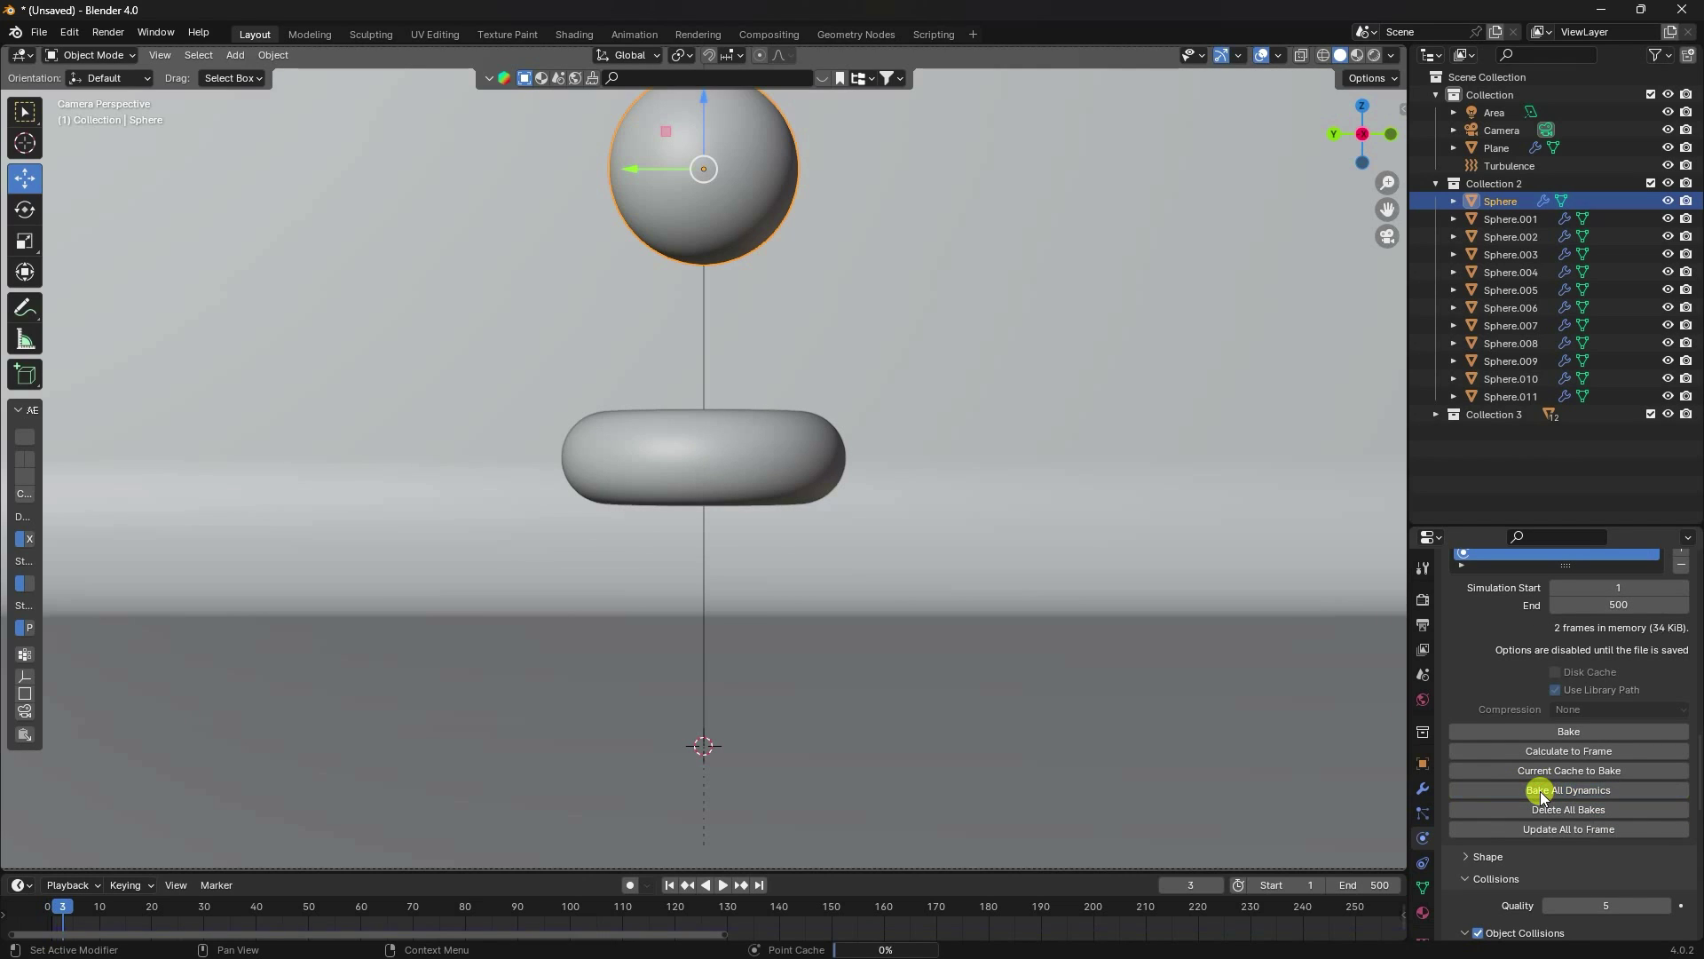